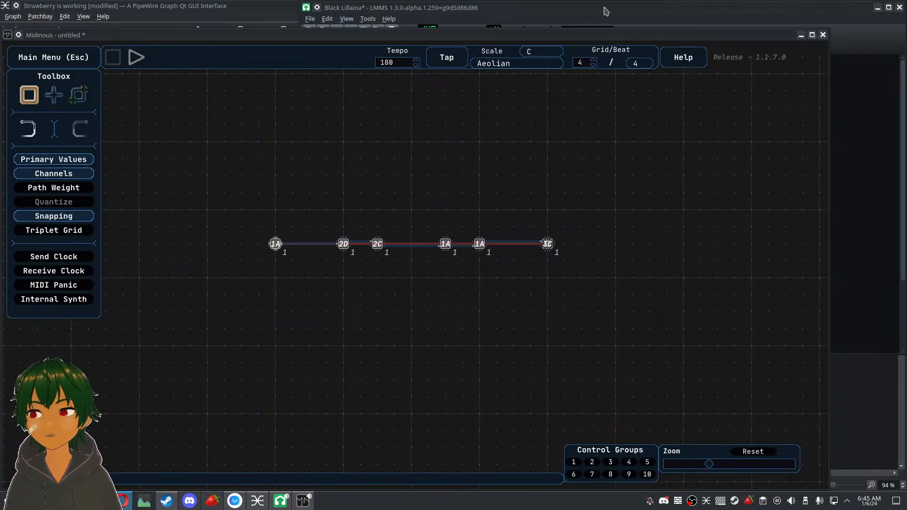
Switch to LMMS and maximize its window
left_click(583, 9)
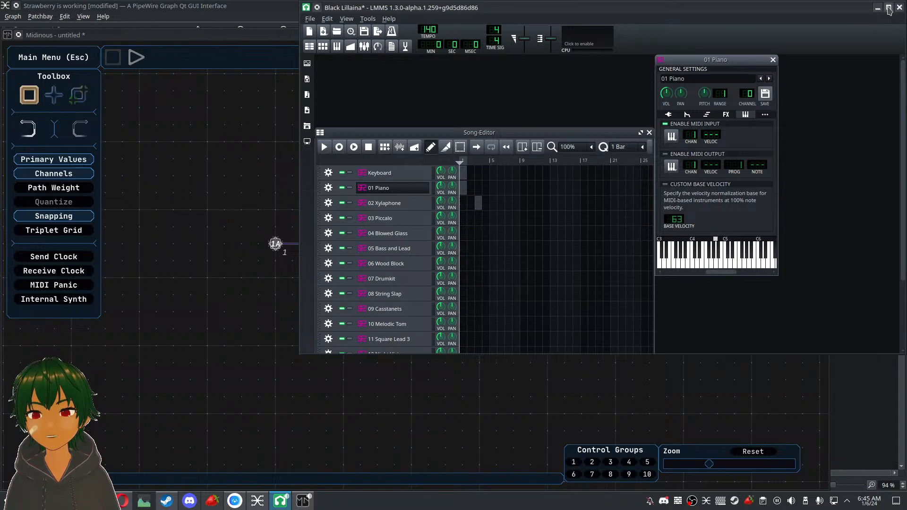
left_click(888, 8)
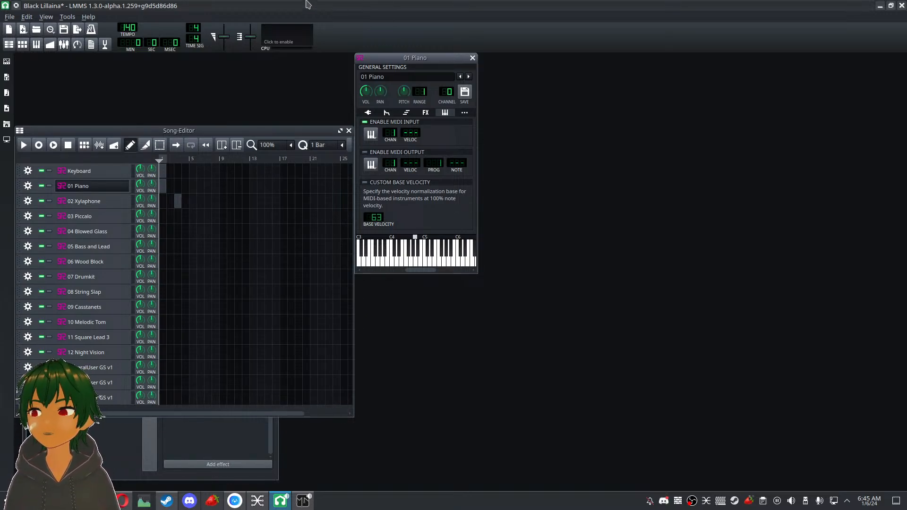
left_click(10, 17)
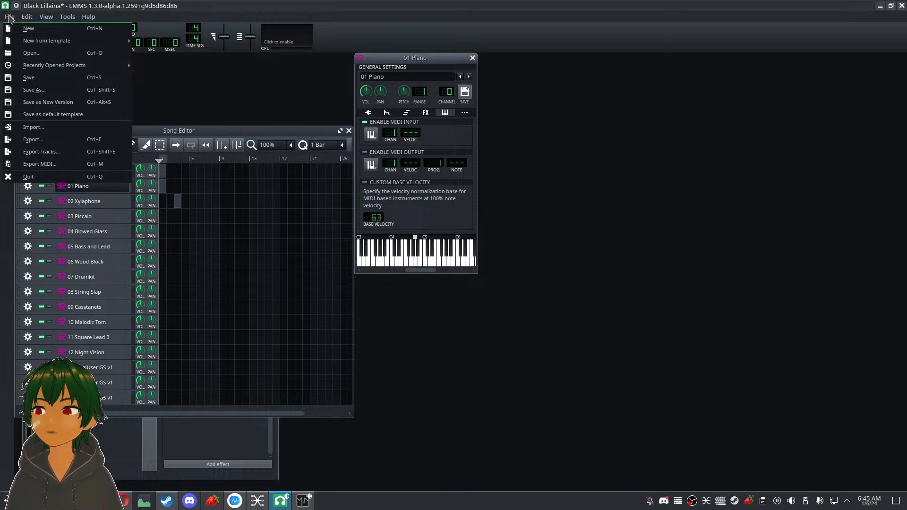
left_click(9, 17)
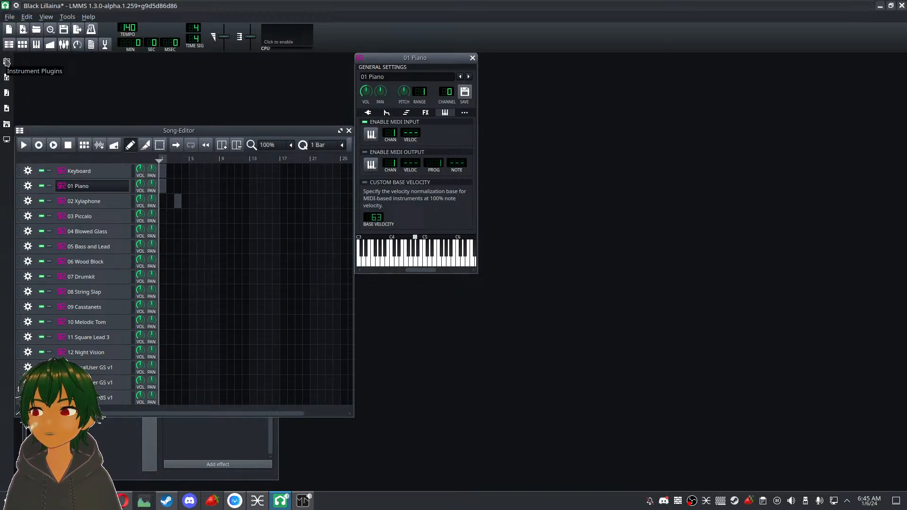
Examine the available MIDI interfaces in the LMMS MIDI settings and leave the settings without changing anything
left_click(10, 17)
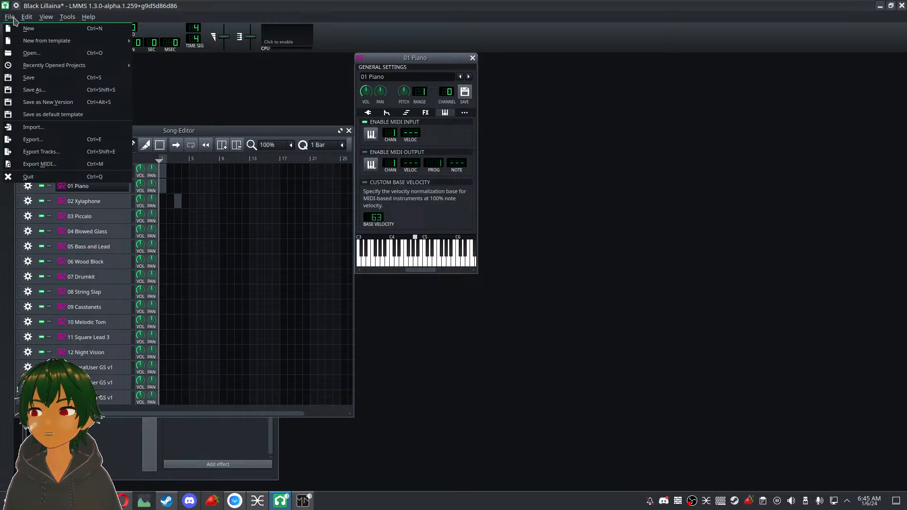
mouse_move(27, 18)
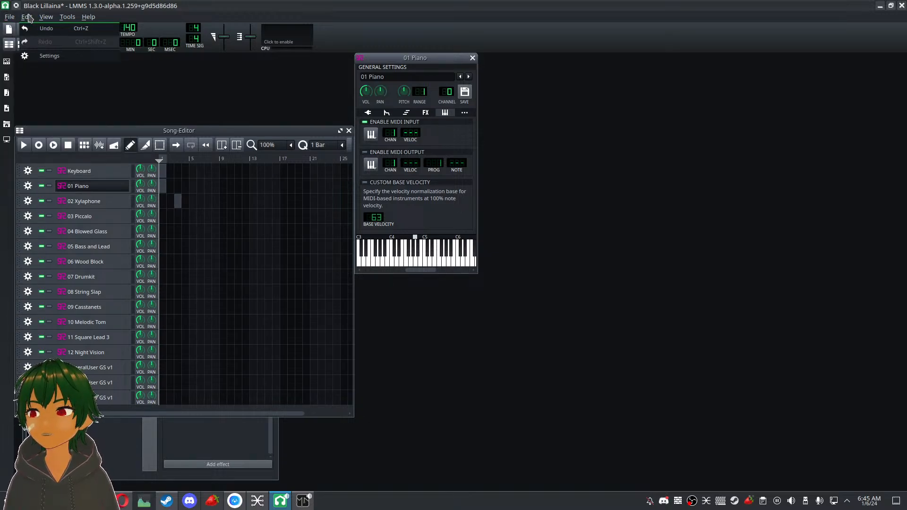
left_click(44, 56)
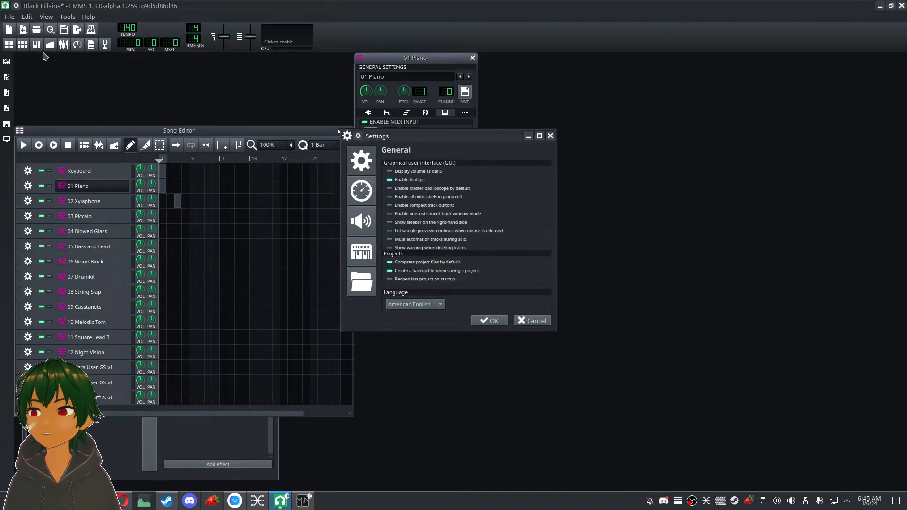
left_click(362, 254)
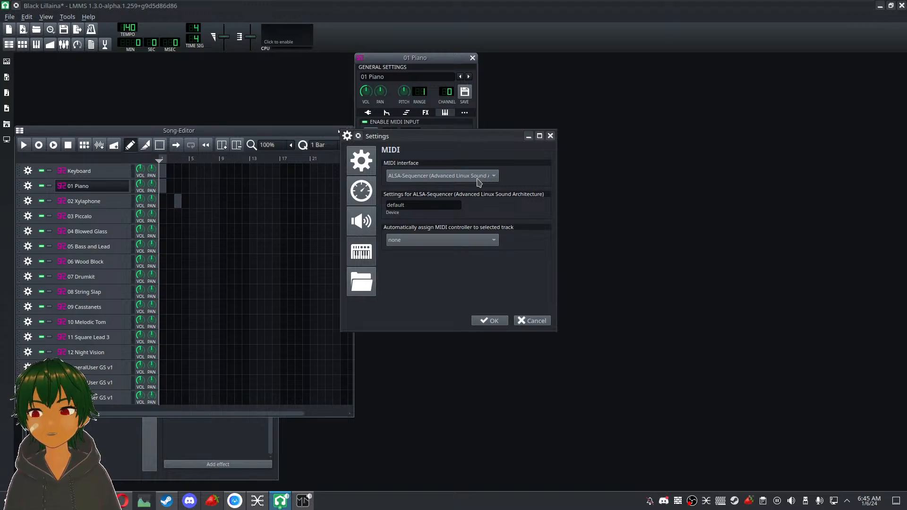
left_click(479, 182)
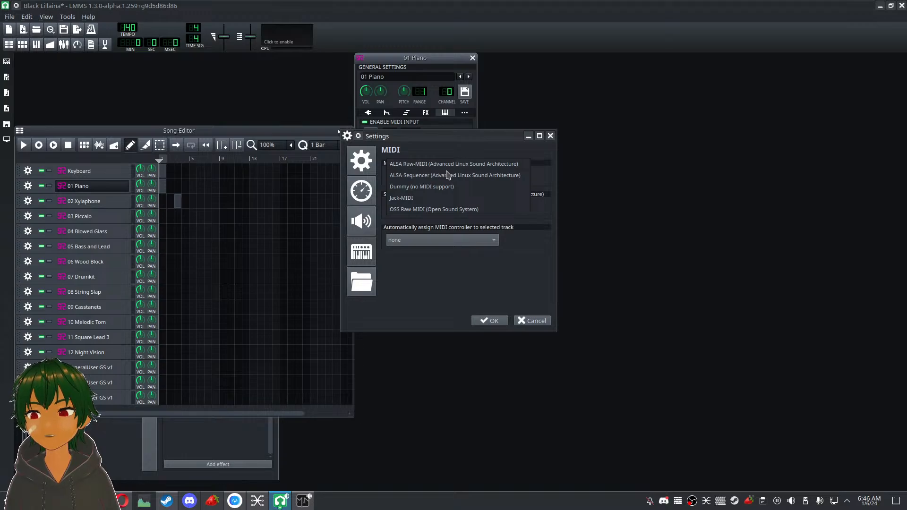
left_click(435, 297)
left_click(523, 323)
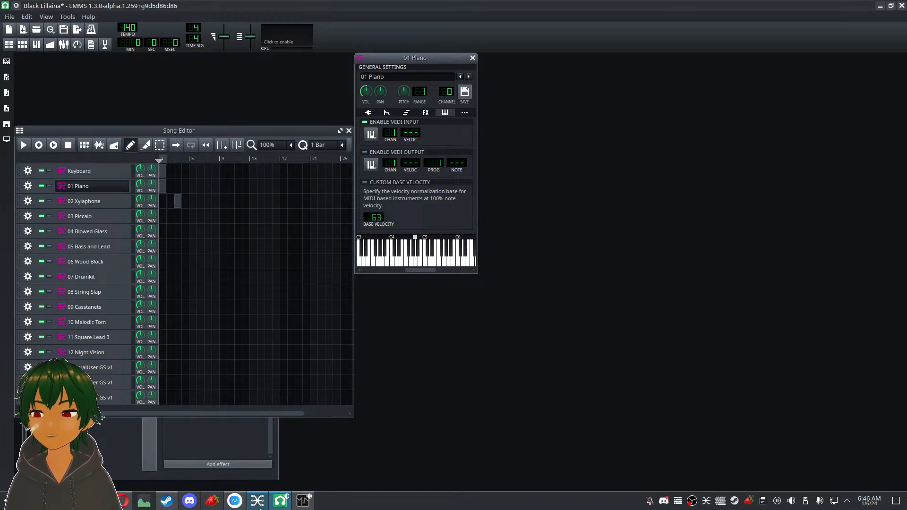
Switch to qpwgraph and rearrange the Midi-Bridge, Midi Through, LMMS and USB MIDI Interface nodes so their connections are uncluttered
mouse_move(257, 501)
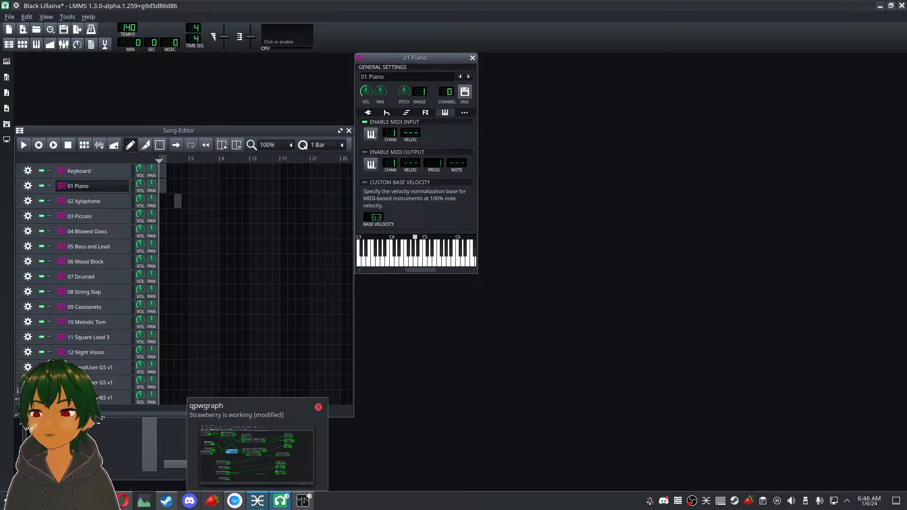
left_click(257, 501)
scroll(297, 312, "up", 3)
scroll(297, 310, "up", 3)
scroll(297, 310, "down", 5)
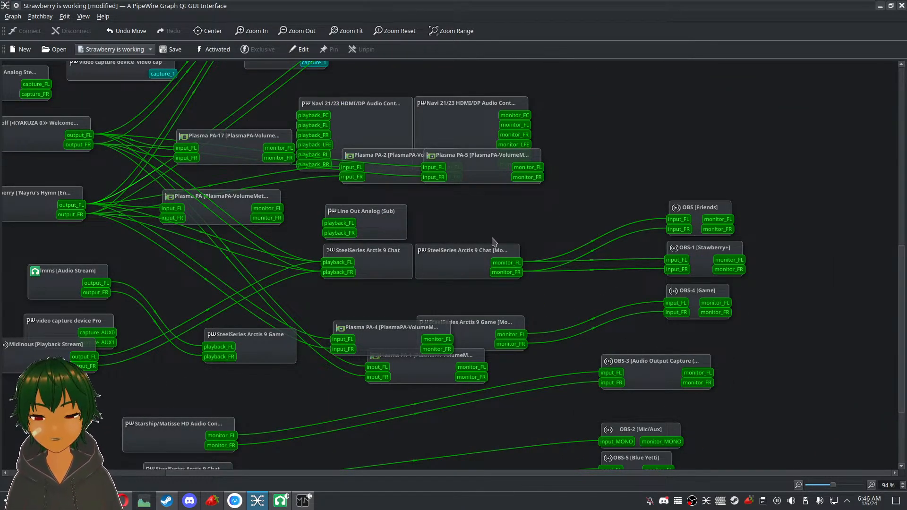
scroll(310, 475, "left", 2)
scroll(456, 320, "up", 7)
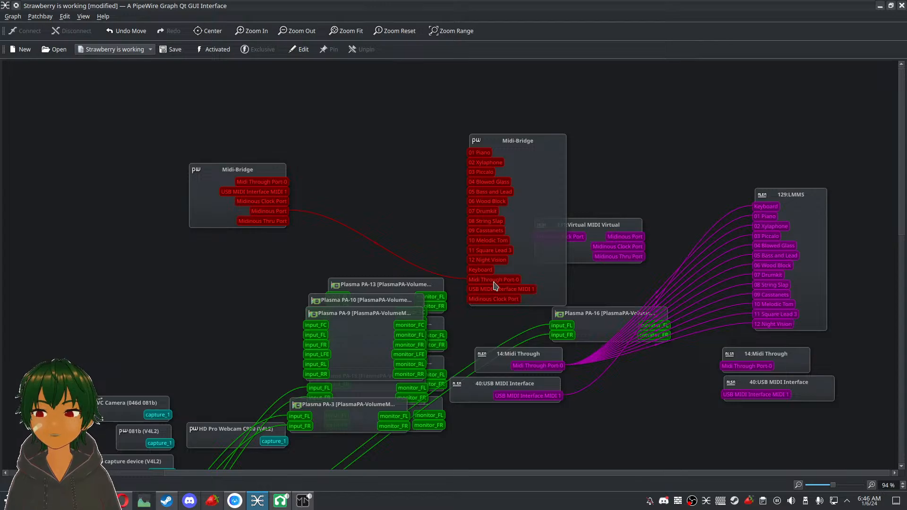
left_click_drag(519, 137, 476, 110)
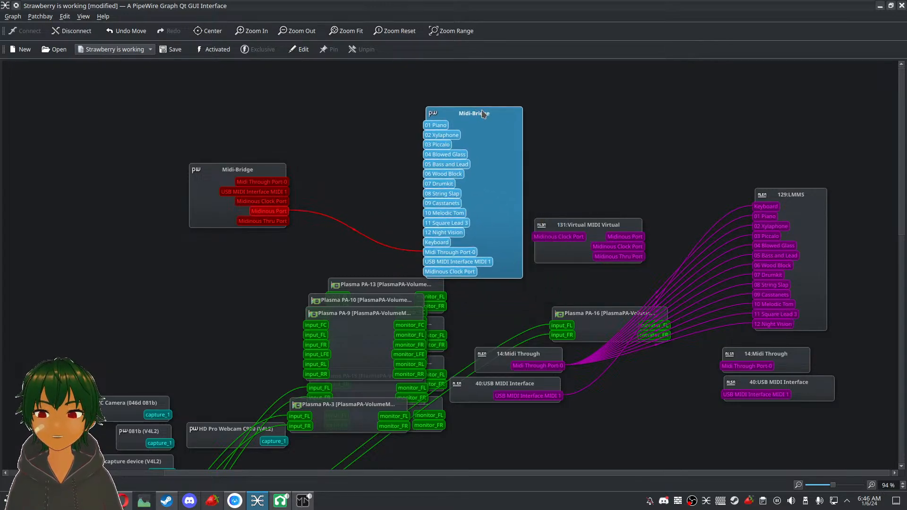
left_click_drag(528, 360, 577, 167)
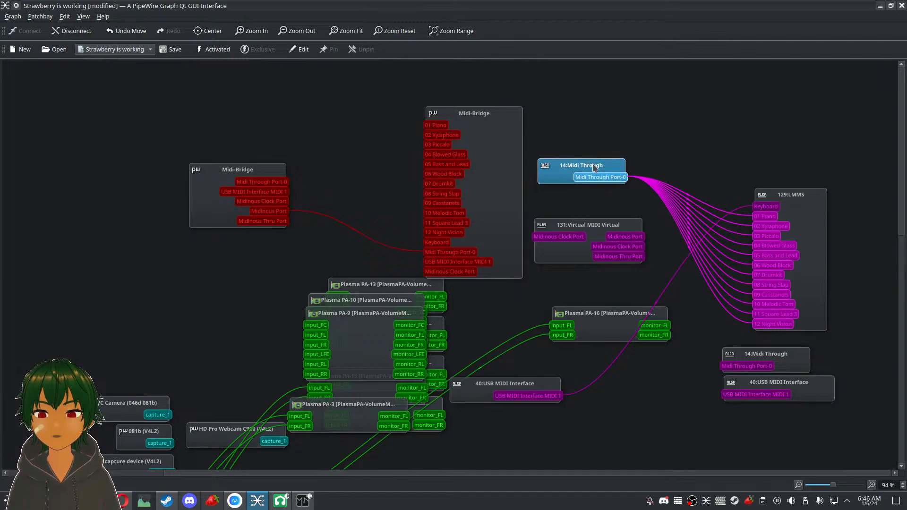
left_click_drag(788, 196, 787, 146)
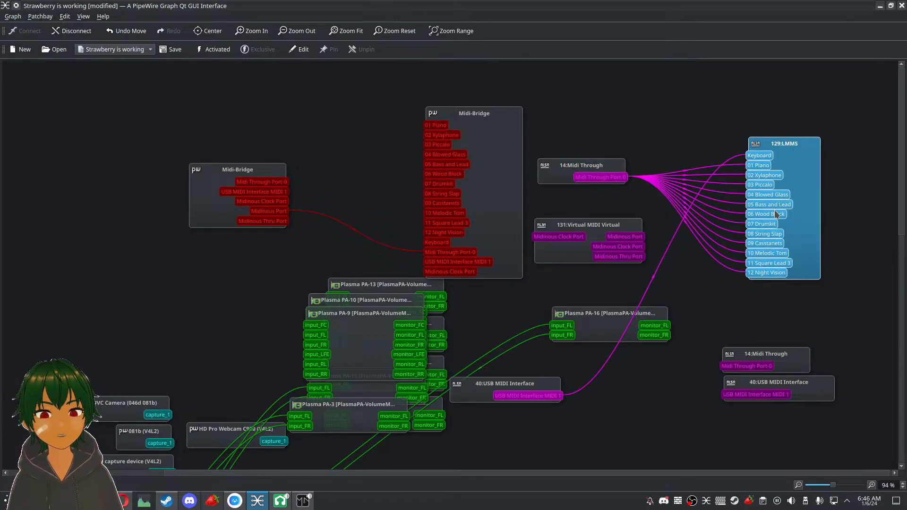
left_click_drag(516, 385, 594, 120)
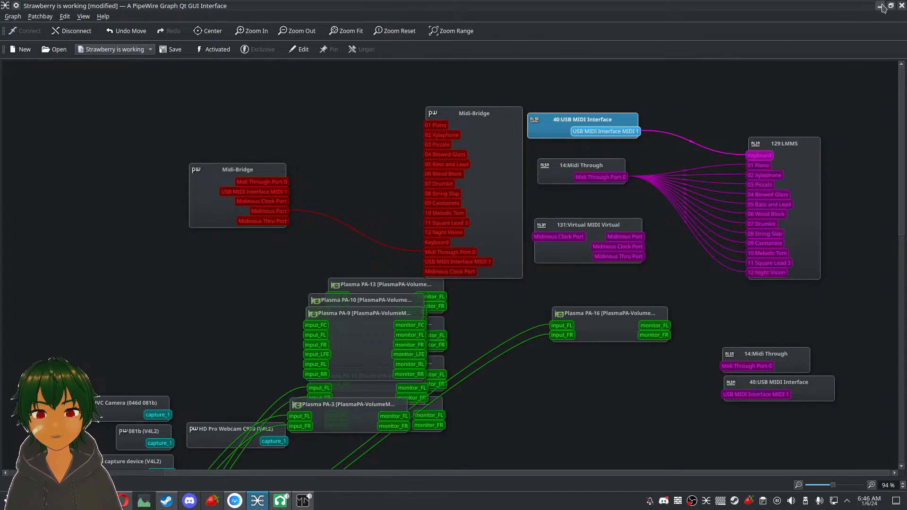
Switch to Midinous and reposition its window over LMMS
left_click(279, 507)
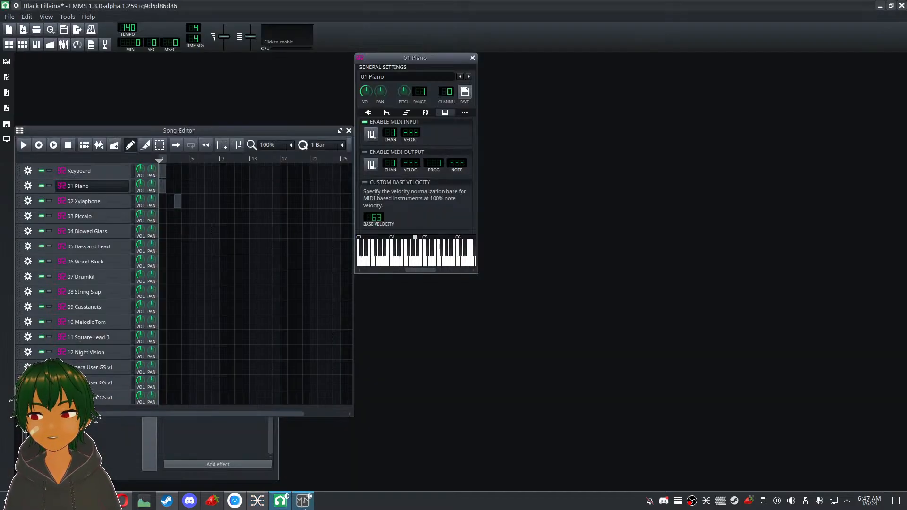
left_click(303, 506)
left_click_drag(319, 37, 365, 23)
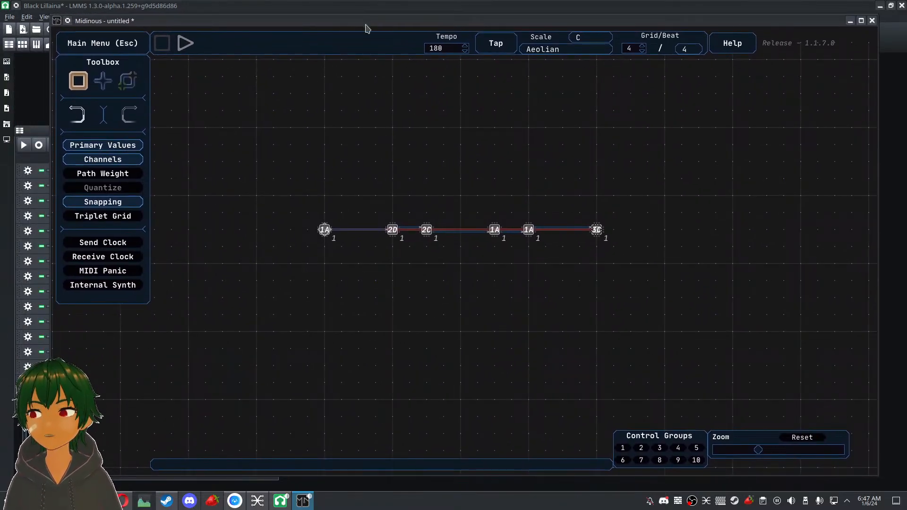
scroll(307, 161, "up", 2)
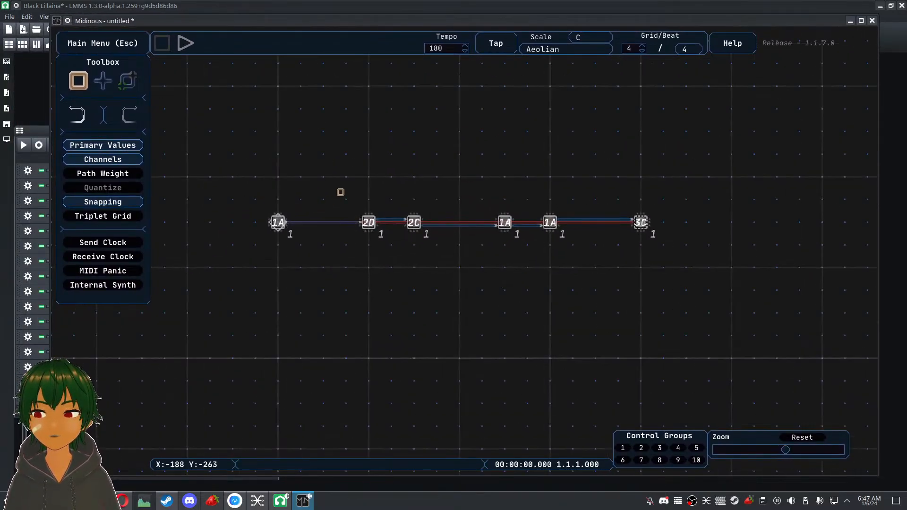
left_click_drag(240, 189, 325, 209)
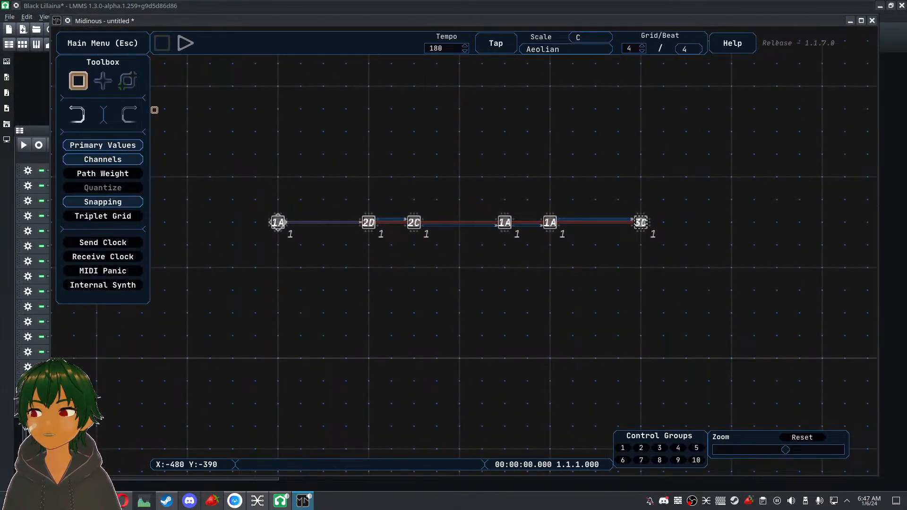
Add seven 3C note points in a zigzag row above the existing line of points
left_click(103, 80)
left_click(348, 108)
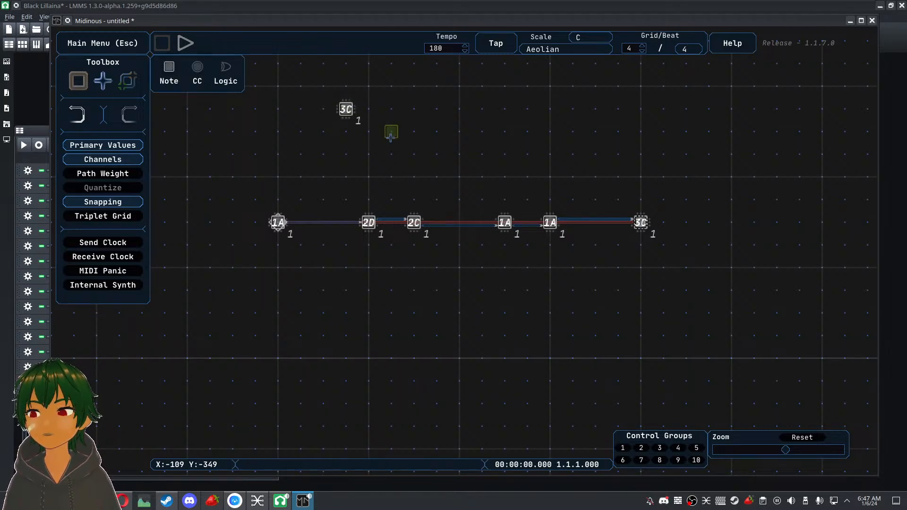
scroll(393, 136, "down", 1)
left_click_drag(394, 136, 400, 210)
left_click(439, 167)
left_click(492, 211)
left_click(538, 178)
left_click(570, 213)
left_click(629, 190)
left_click(654, 212)
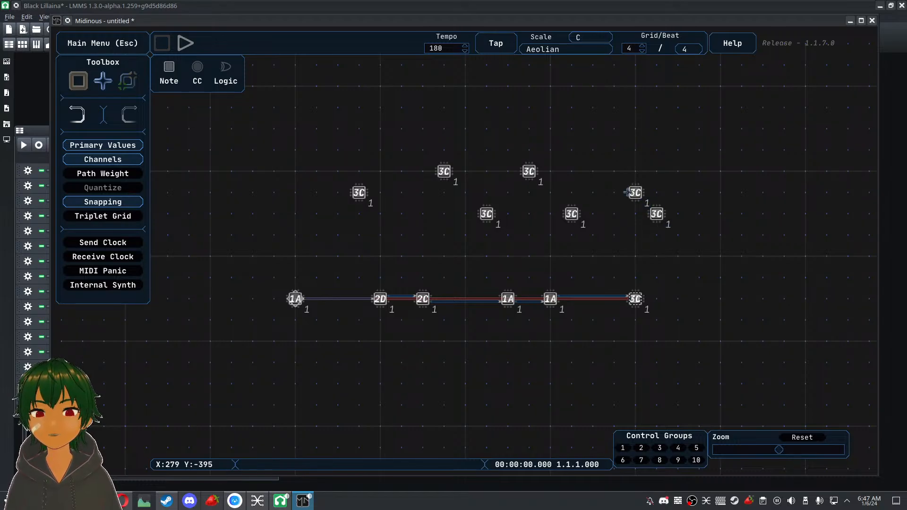
Connect the seven new 3C points with paths in order from the first to the last
left_click(128, 81)
left_click_drag(363, 193, 444, 172)
mouse_move(446, 171)
left_mouse_down()
mouse_move(458, 171)
mouse_move(485, 214)
mouse_move(521, 209)
mouse_move(528, 172)
mouse_move(549, 170)
mouse_move(571, 222)
mouse_move(614, 214)
mouse_move(633, 194)
mouse_move(658, 192)
mouse_move(656, 212)
left_mouse_up()
Remove the Start setting from the lower line's first 1A point and make the first 3C point of the upper chain the start
left_click(78, 81)
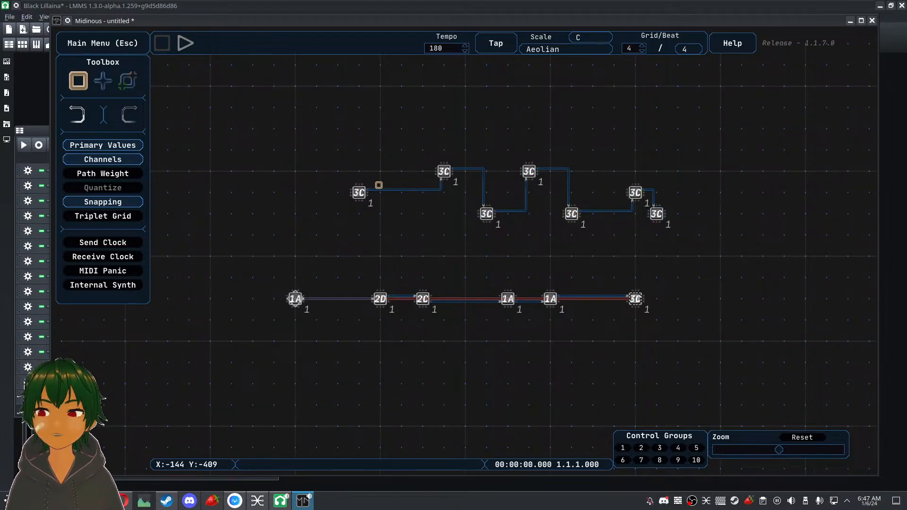
scroll(362, 190, "up", 1)
left_click_drag(377, 167, 372, 196)
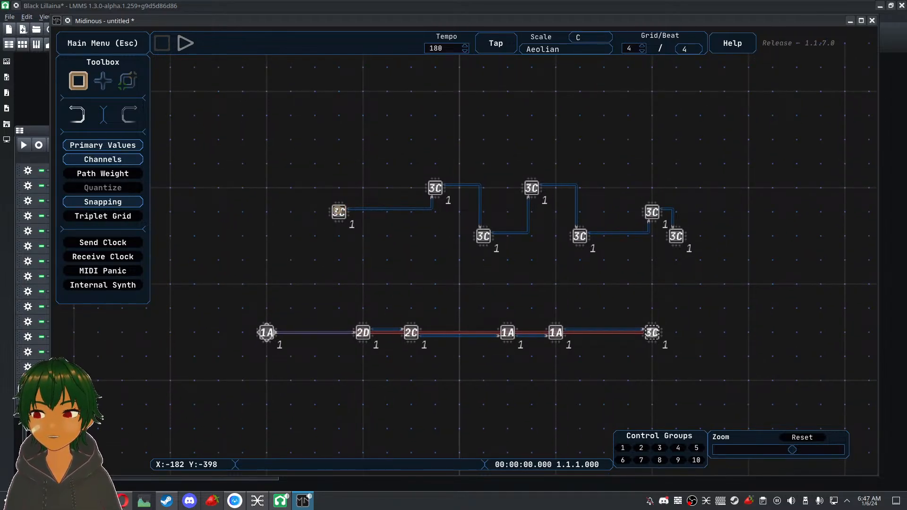
left_click_drag(360, 187, 335, 215)
left_click(267, 333)
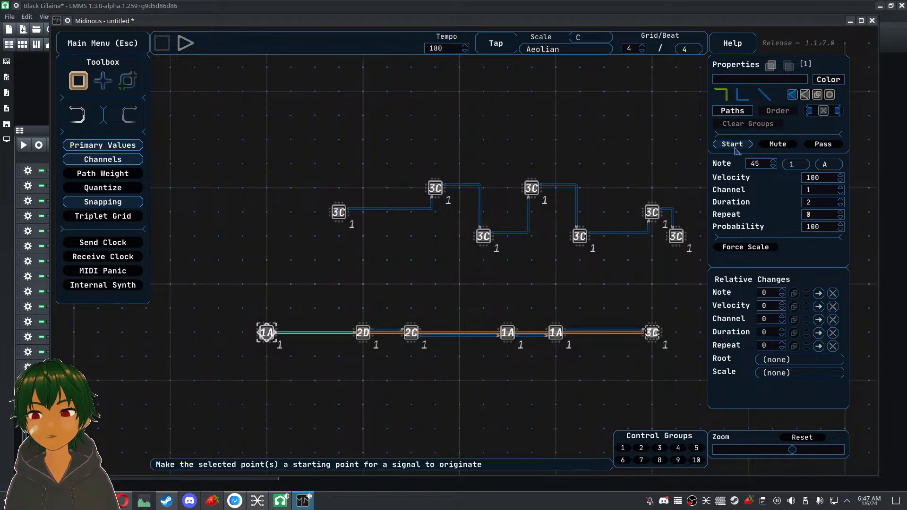
left_click_drag(364, 172, 325, 234)
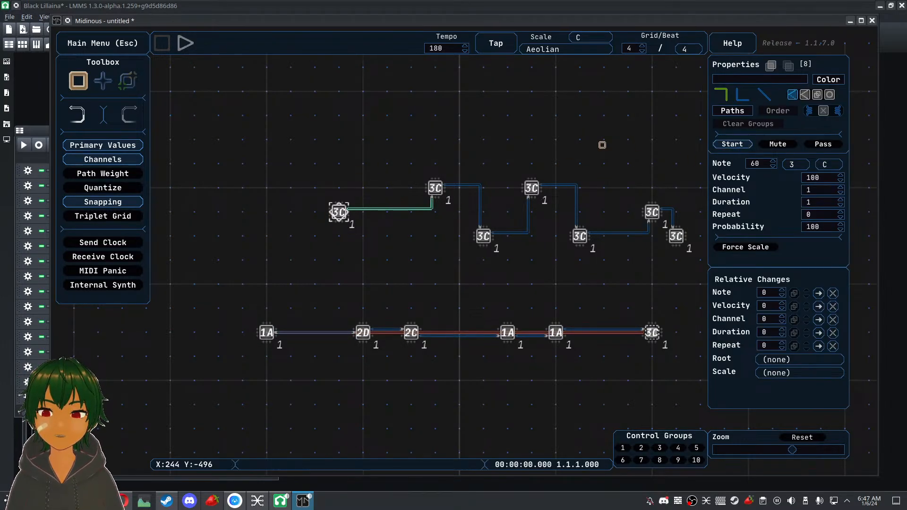
Select all seven 3C points of the upper chain
left_click(504, 143)
left_click_drag(504, 144, 438, 140)
left_click_drag(247, 152, 651, 247)
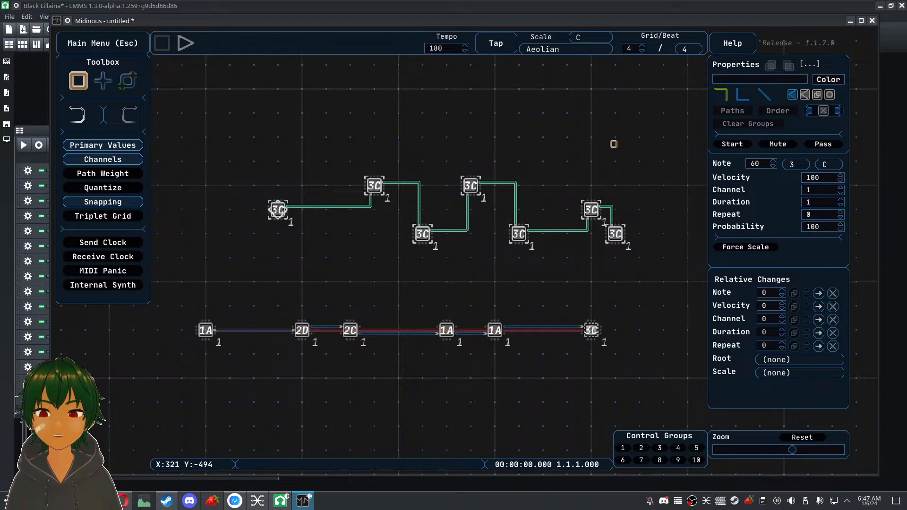
Switch to LMMS, play a run of test notes on the Keyboard track's instrument, and close that instrument's window
left_click(296, 503)
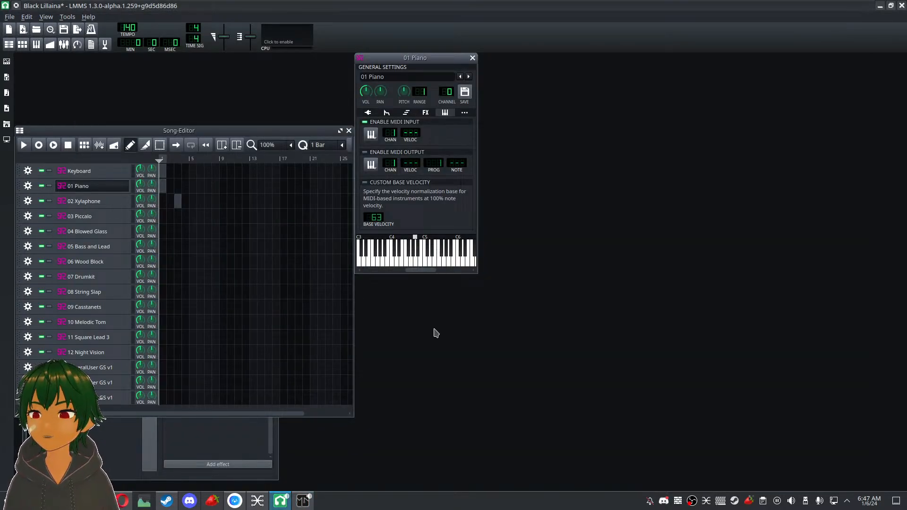
left_click(107, 173)
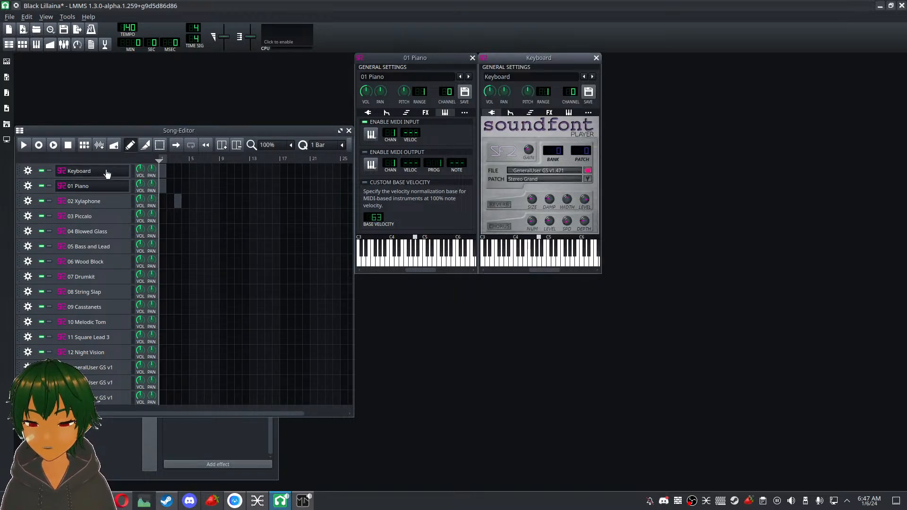
key("i")
key("t")
key("o")
key("r")
key("p")
key("e")
key("i")
key("u")
key("n")
key("r")
key("e")
key("x")
key("q")
key("m")
key("y")
key("n")
key("u")
key("m")
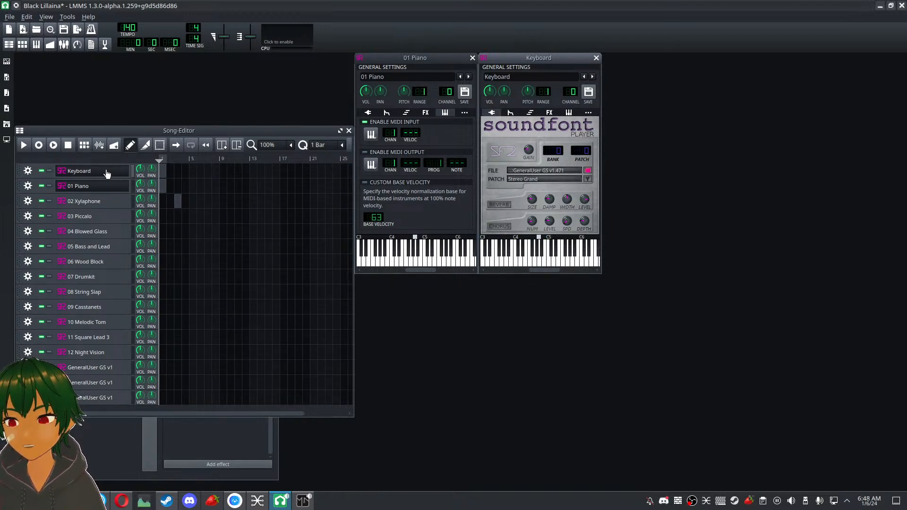
left_click(442, 61)
left_click(596, 58)
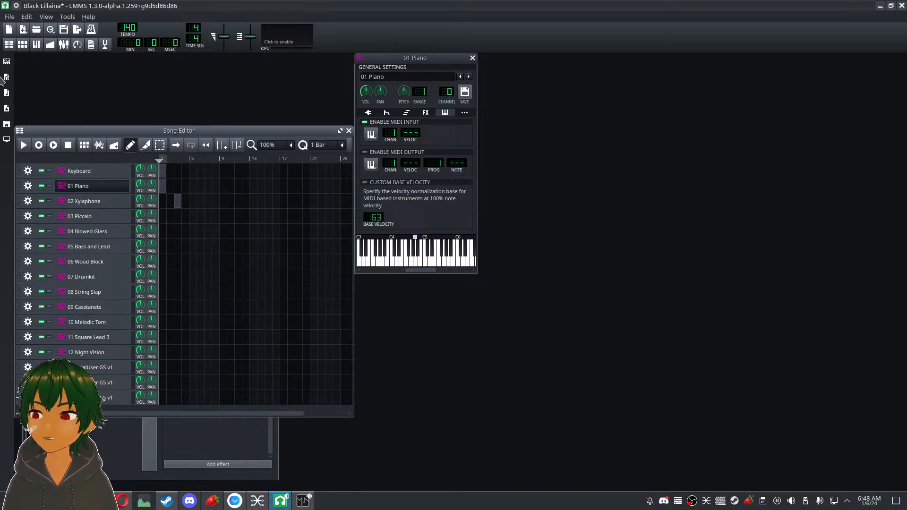
Show the instrument plugins list beside the Song-Editor and open the instrument window of the last GeneralUser GS v1 track
left_click(7, 62)
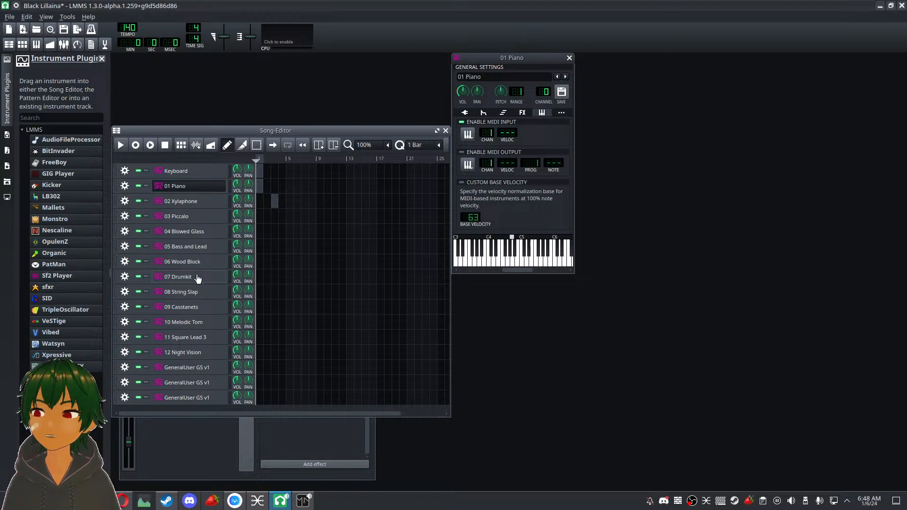
left_click_drag(308, 132, 311, 93)
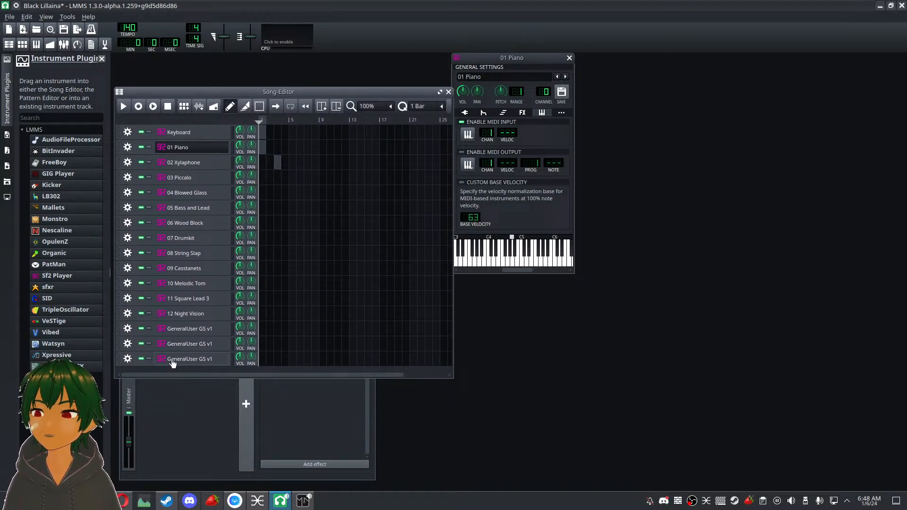
left_click(195, 361)
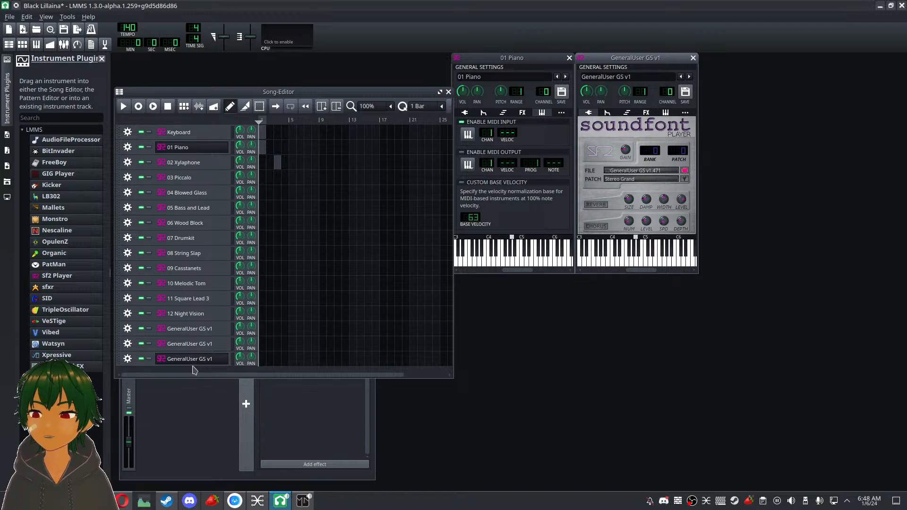
Close the open GeneralUser GS v1 instrument window and remove the last GeneralUser GS v1 track from the Song-Editor
left_click(693, 57)
double_click(203, 358)
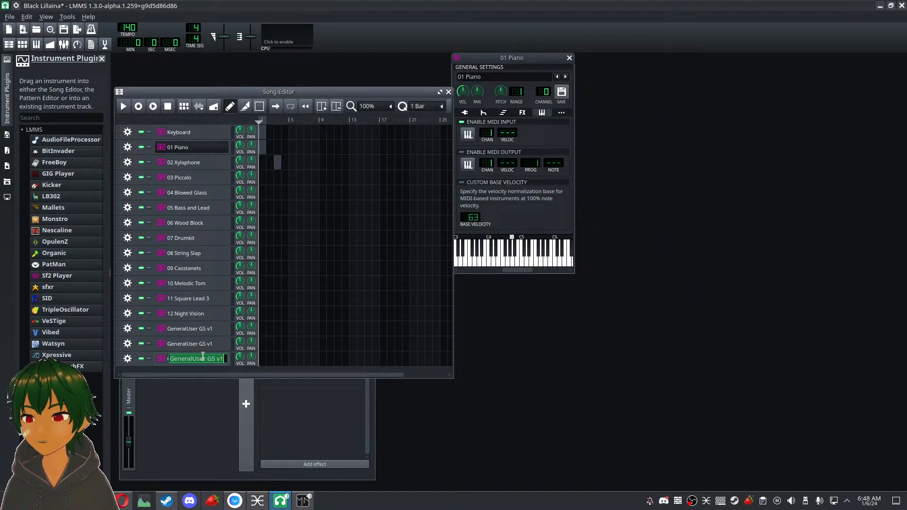
key("Return")
left_click(127, 359)
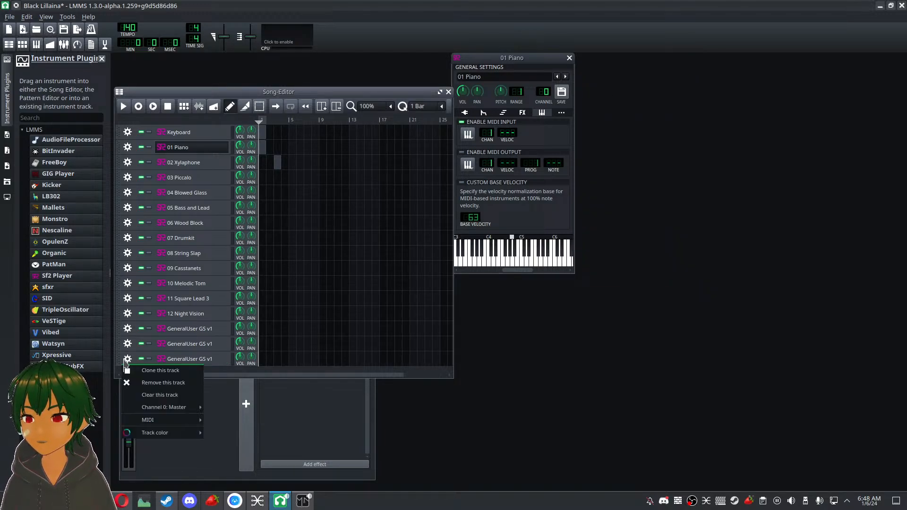
left_click(147, 383)
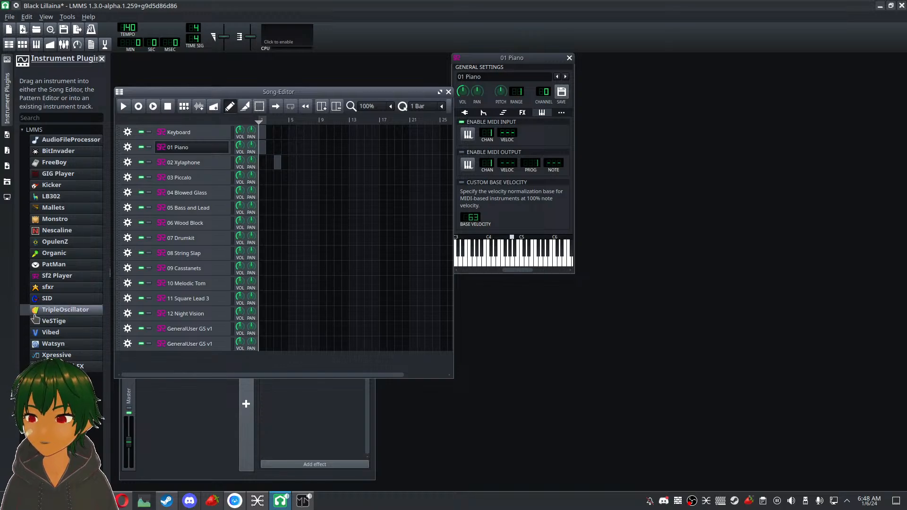
Add an Sf2 Player track at the end of the Song-Editor and load the soundfont GeneralUser GS v1.471.sf2 into it
left_click_drag(52, 281, 175, 367)
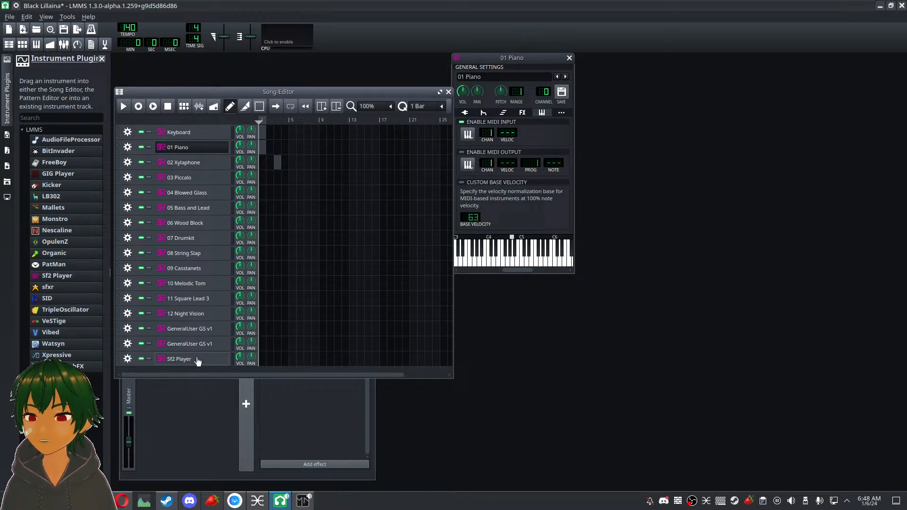
left_click(198, 361)
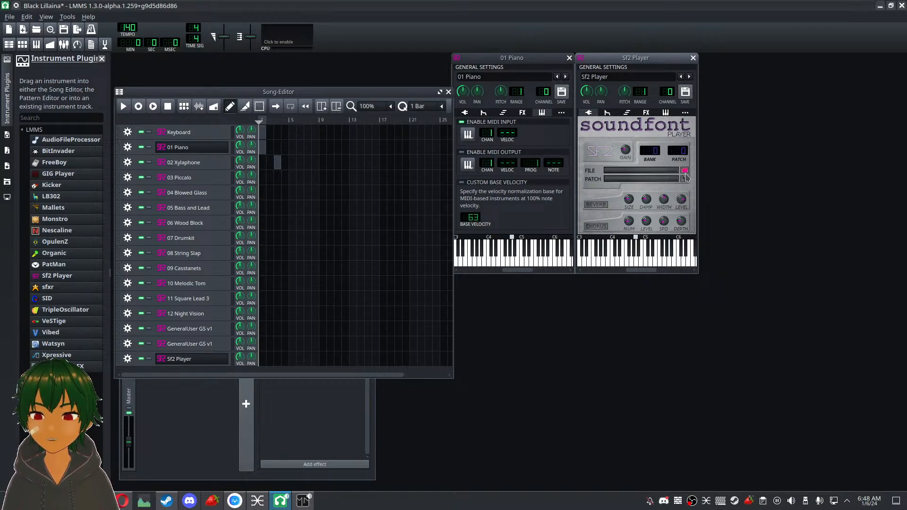
left_click(684, 171)
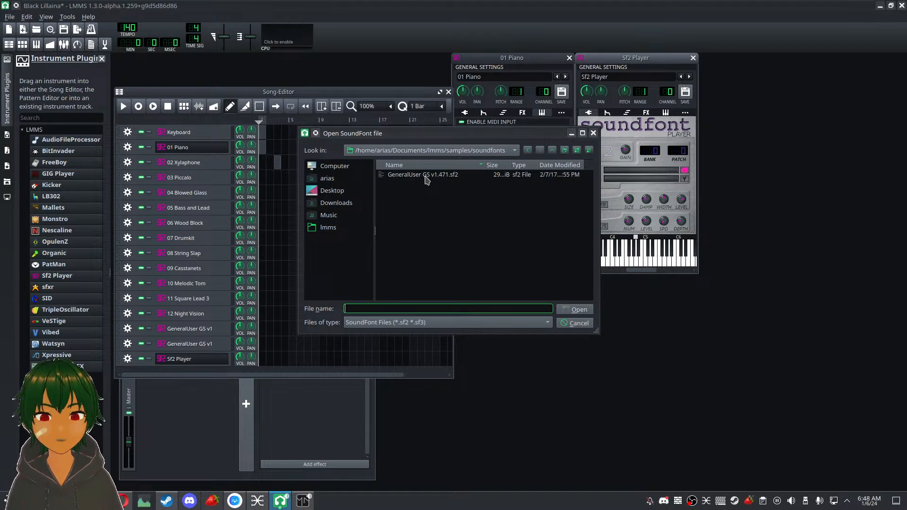
left_click(427, 175)
left_click(578, 310)
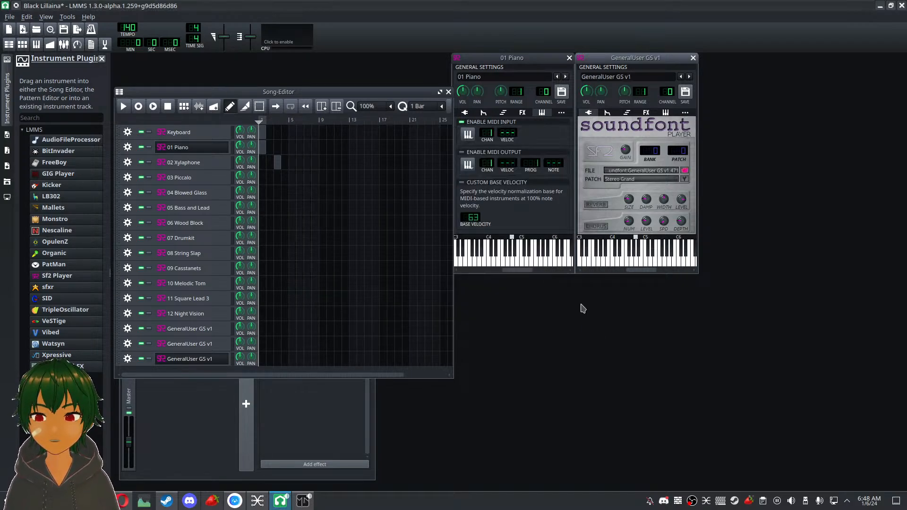
Browse the soundfont's banks and assign the Night Vision patch, bank 13 patch 88, to the new track
left_click(685, 179)
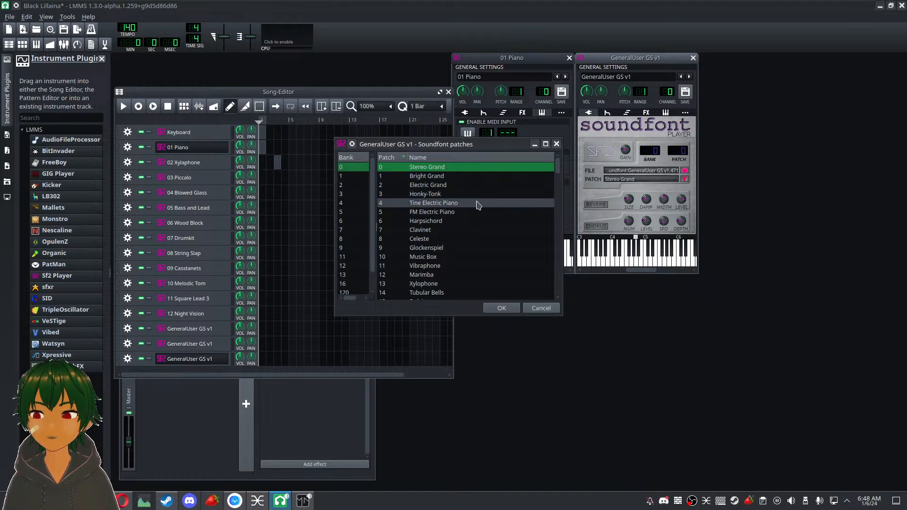
scroll(481, 203, "down", 20)
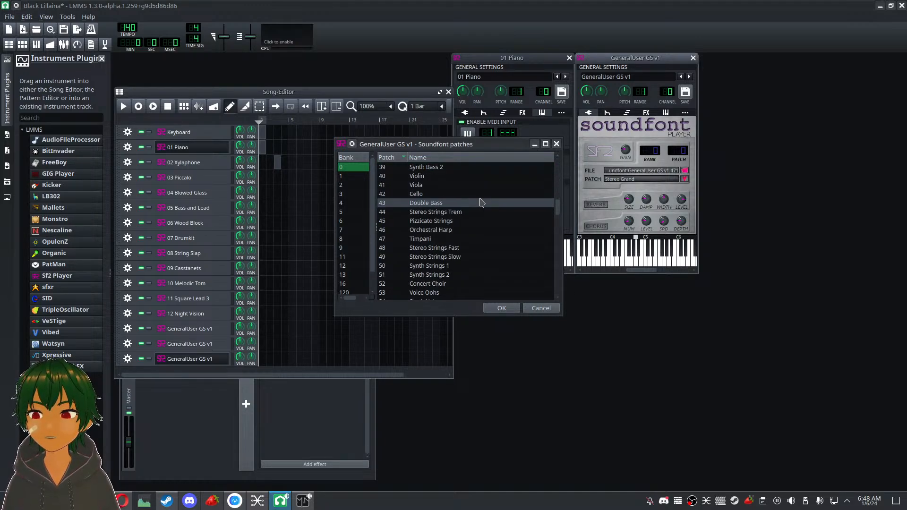
left_click(354, 238)
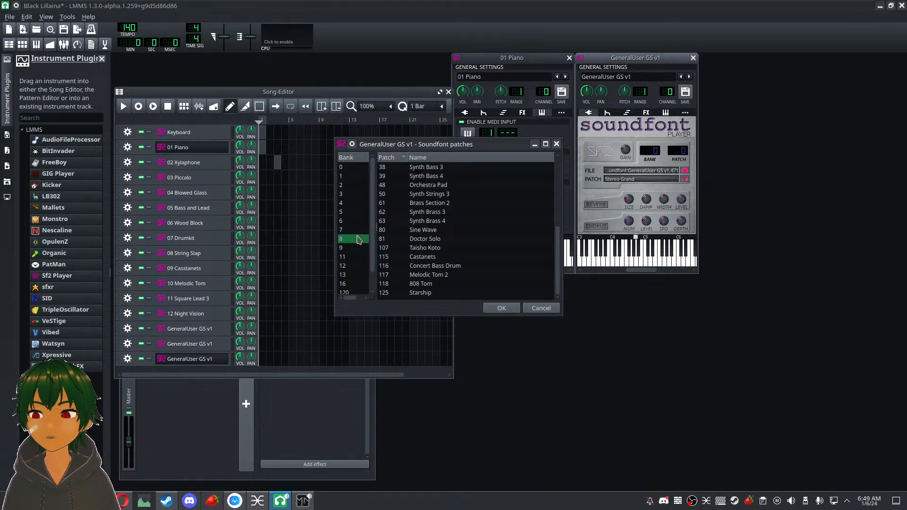
left_click(355, 248)
left_click(356, 256)
left_click(355, 265)
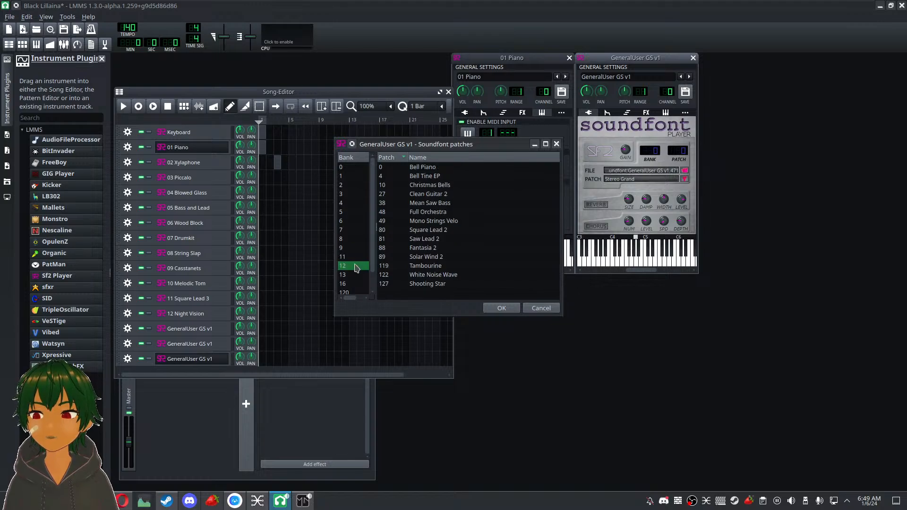
left_click(355, 275)
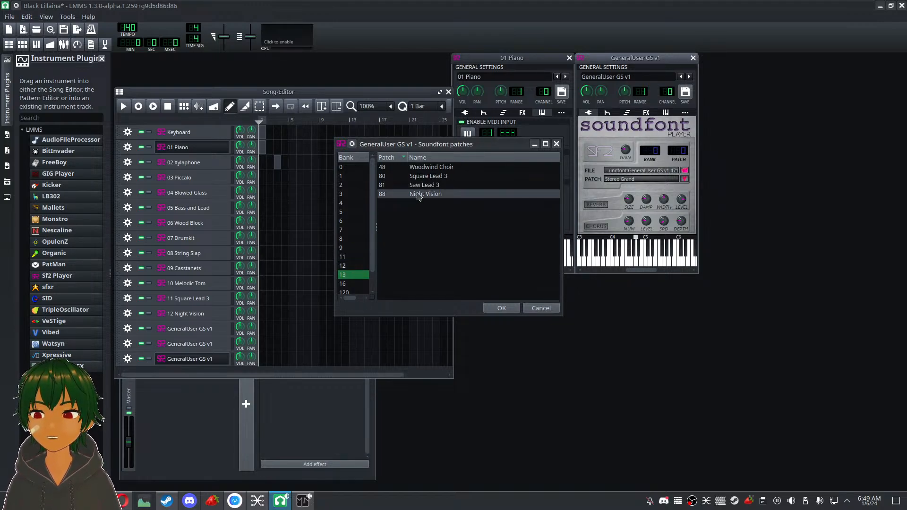
left_click(429, 194)
left_click(494, 310)
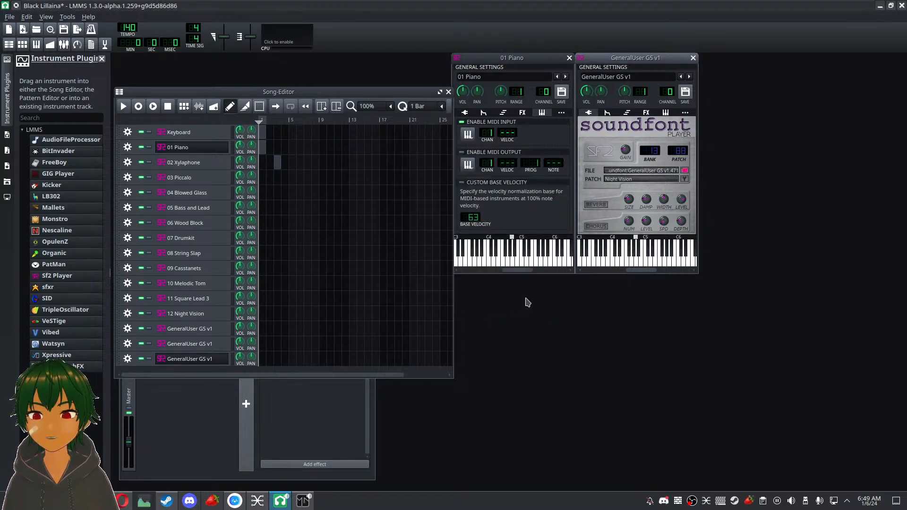
Play a few test notes on the new instrument's on-screen keyboard
left_click(623, 261)
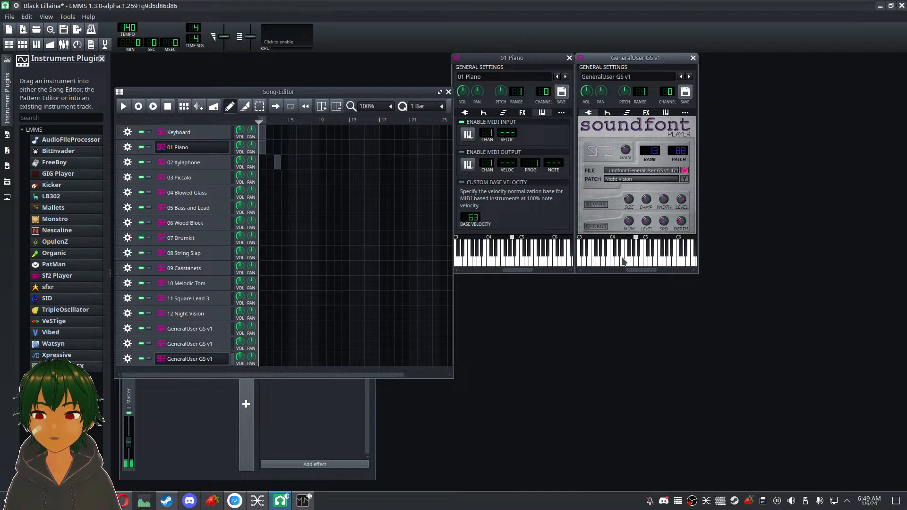
left_click(664, 262)
left_click(628, 260)
left_click(591, 260)
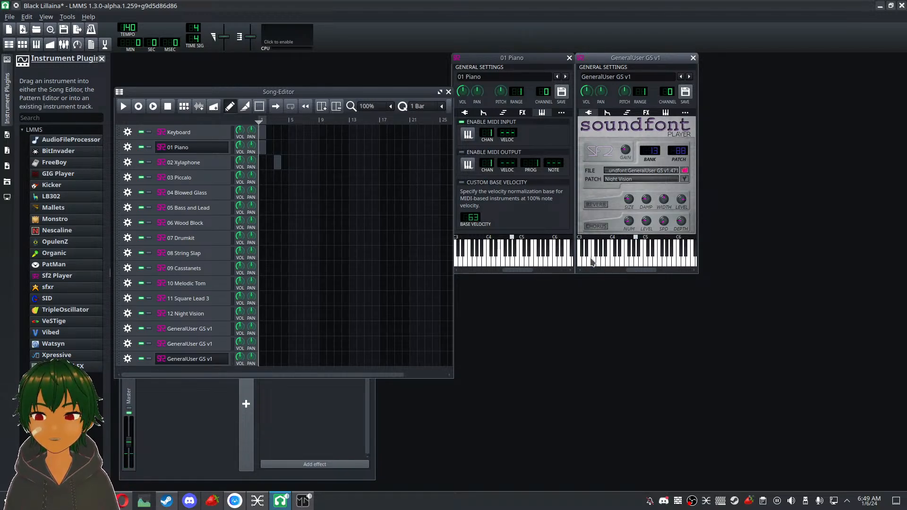
Enable MIDI input for the new instrument from Midi Through Port-0 on channel 16
left_click(666, 113)
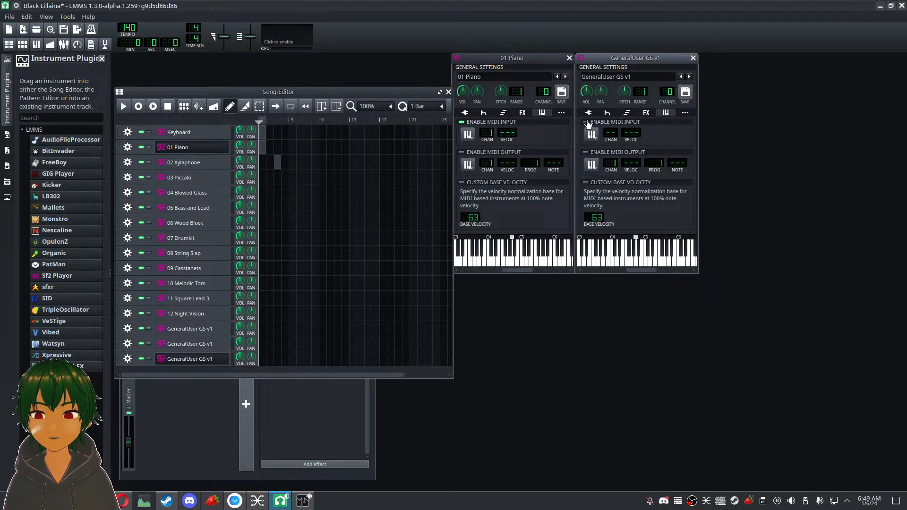
left_click(593, 135)
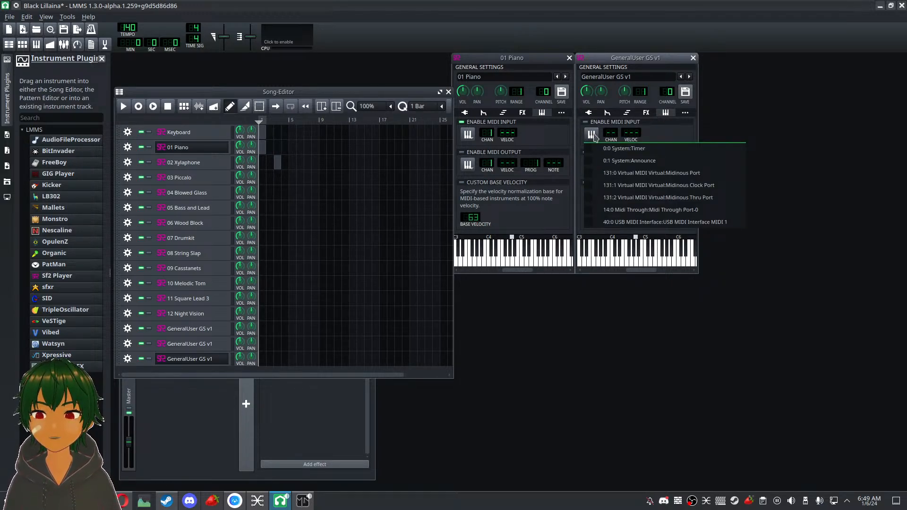
left_click(596, 173)
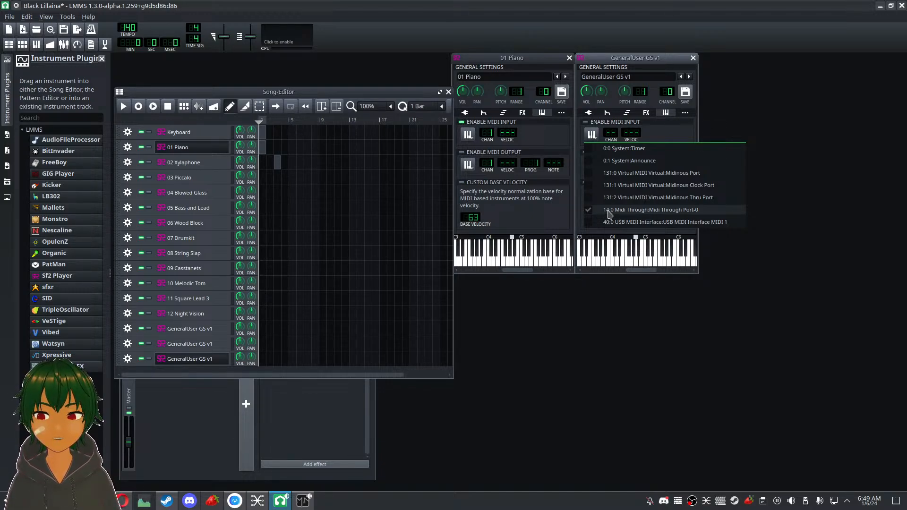
left_click(609, 212)
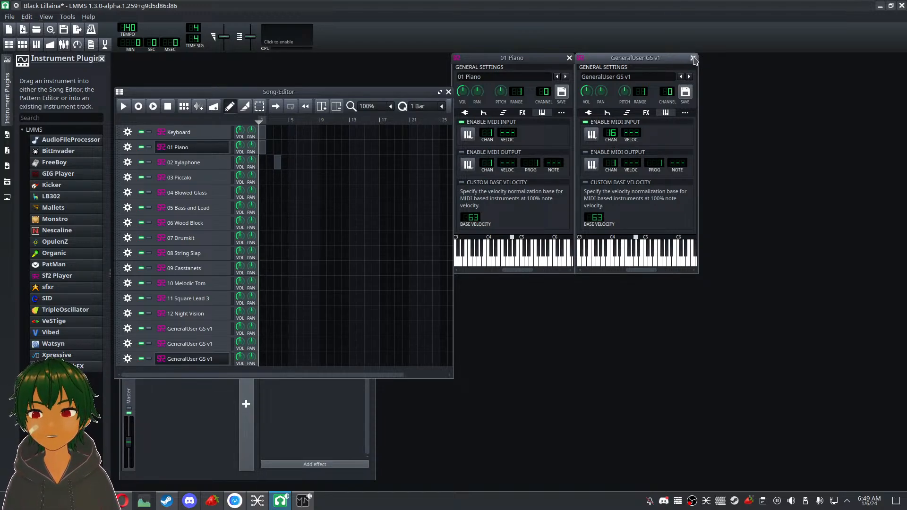
Rename the new soundfont instrument track as Night Vision
left_click_drag(659, 73, 565, 77)
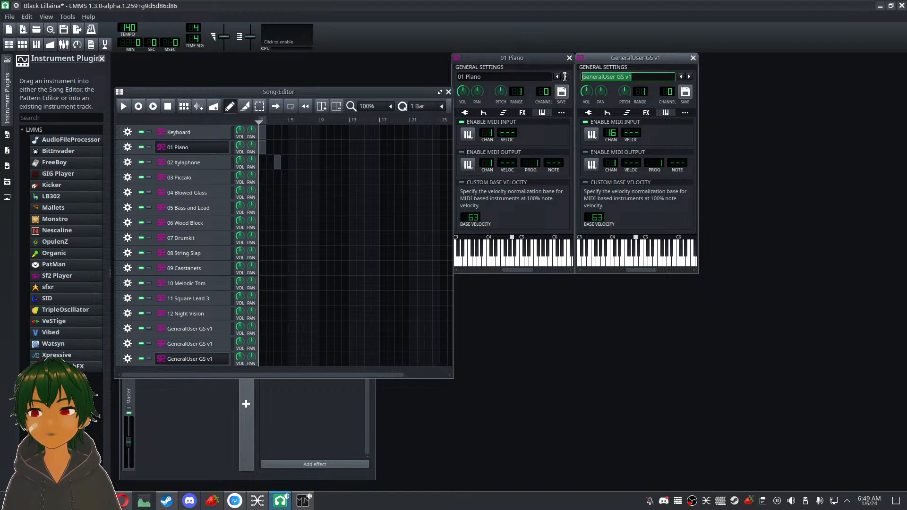
type("Nigh")
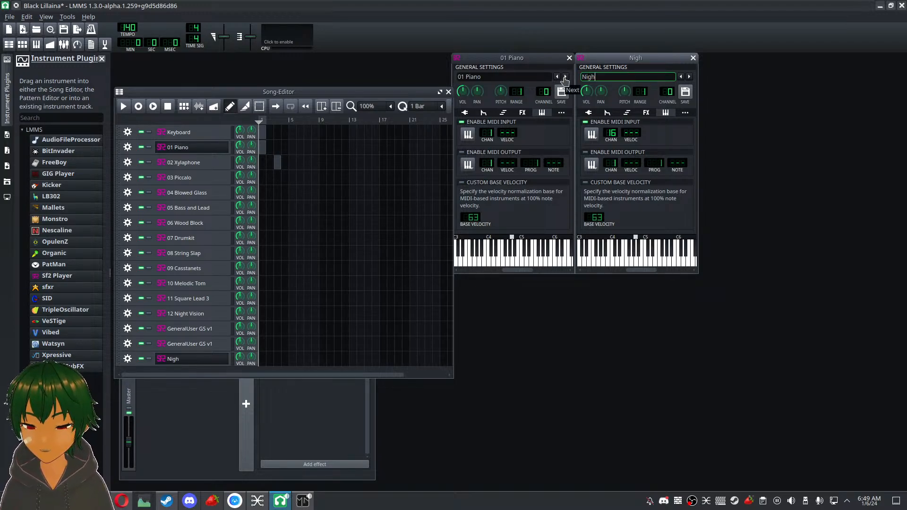
type("t Vision")
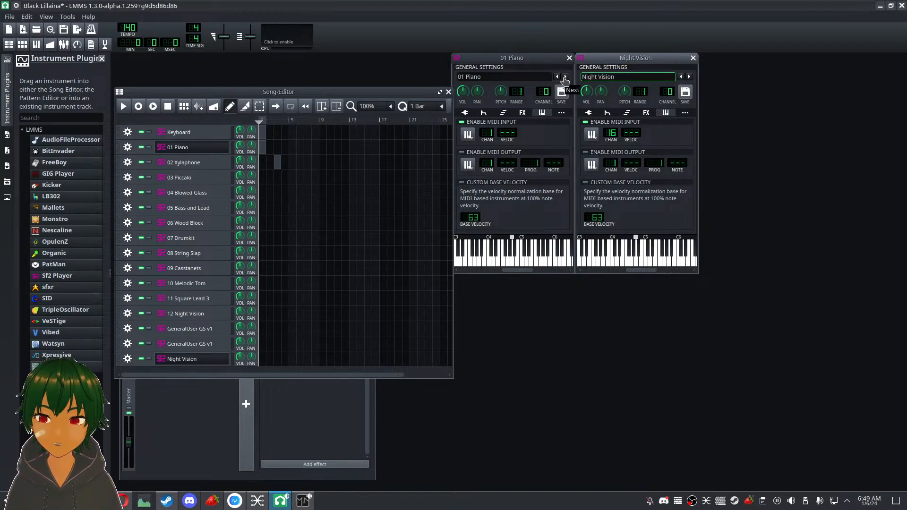
left_click(663, 132)
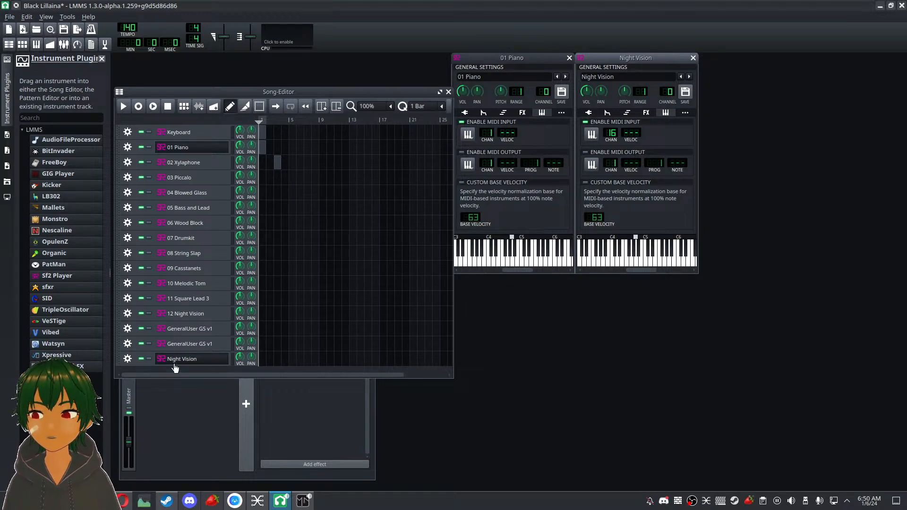
Switch to Midinous and set the MIDI channel of all seven points in the upper chain to 16
left_click(303, 501)
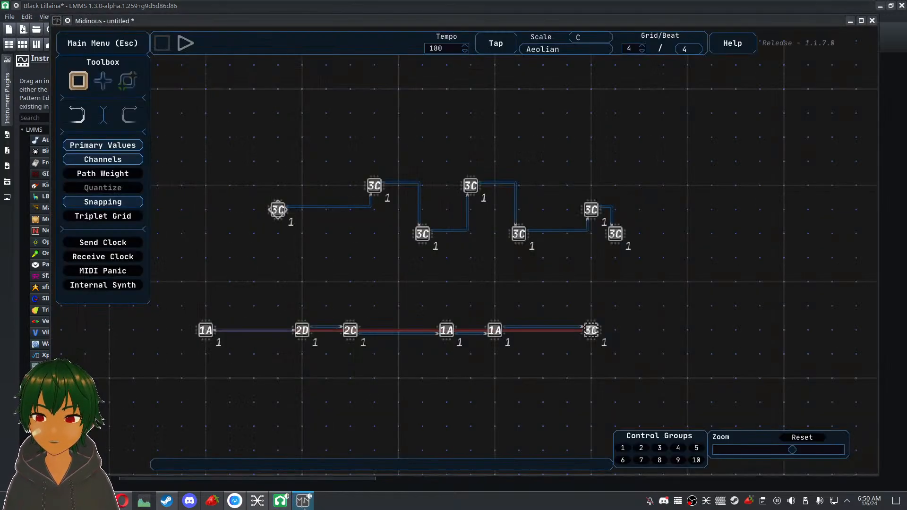
left_click_drag(237, 134, 644, 269)
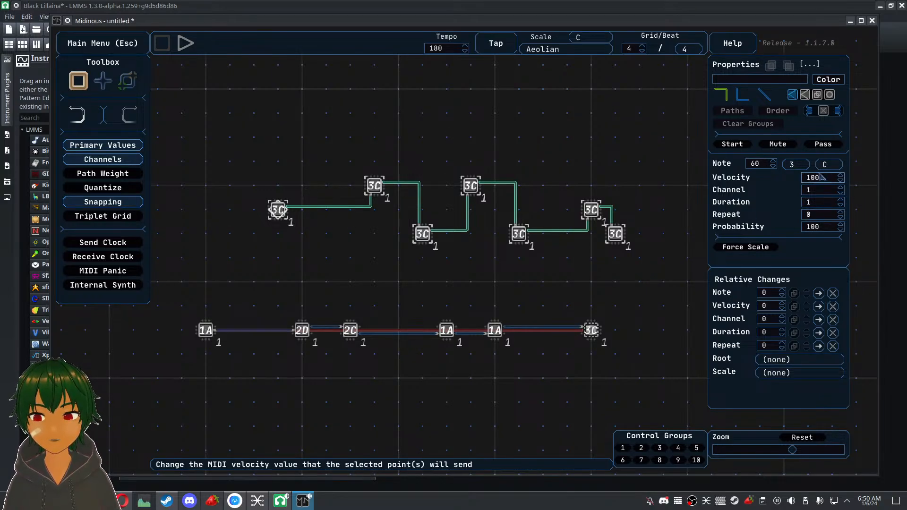
scroll(821, 194, "up", 15)
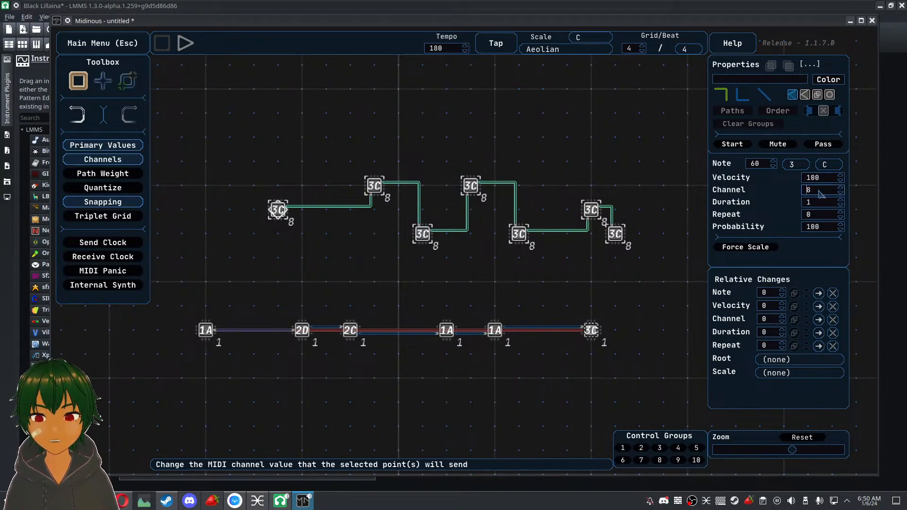
left_click(539, 143)
Select the upper chain's start point and play the sequence briefly, stopping it again
left_click_drag(295, 183, 264, 230)
left_click(186, 44)
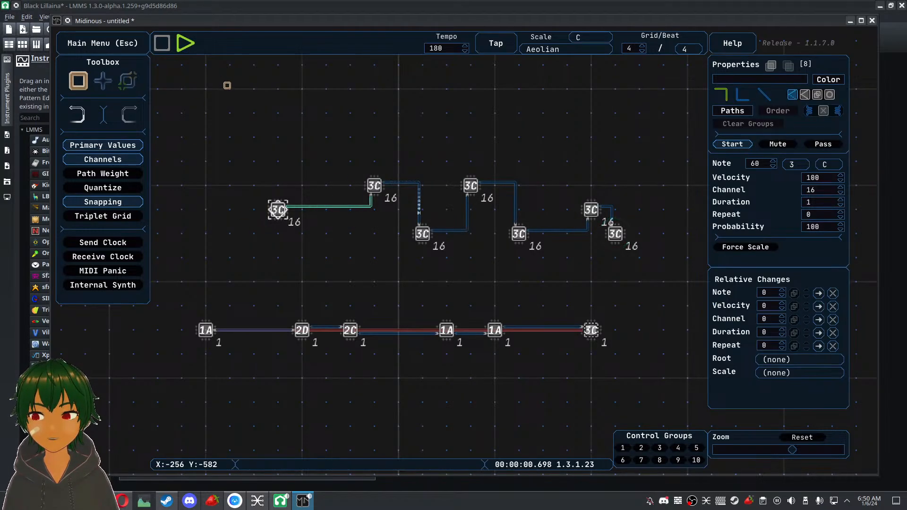
left_click(431, 134)
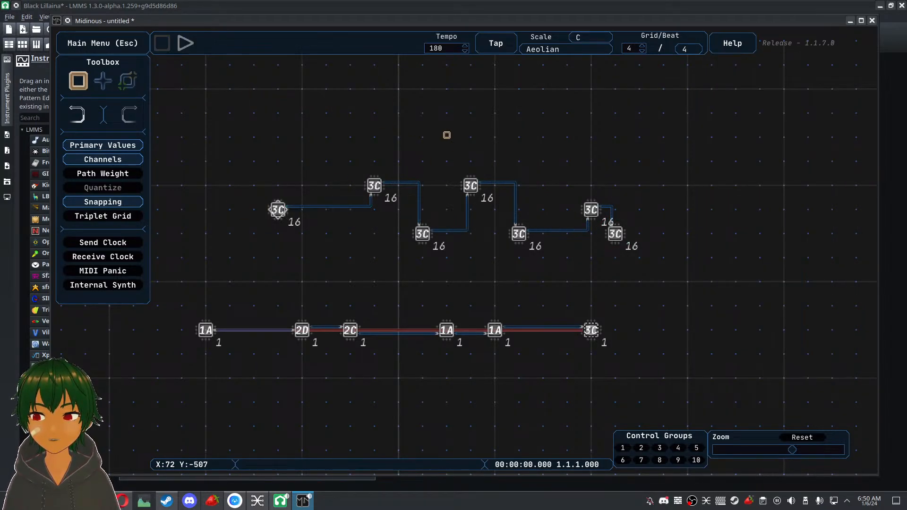
Move the upper chain's points so that all seven lie on one straight horizontal line
left_click_drag(419, 233, 412, 195)
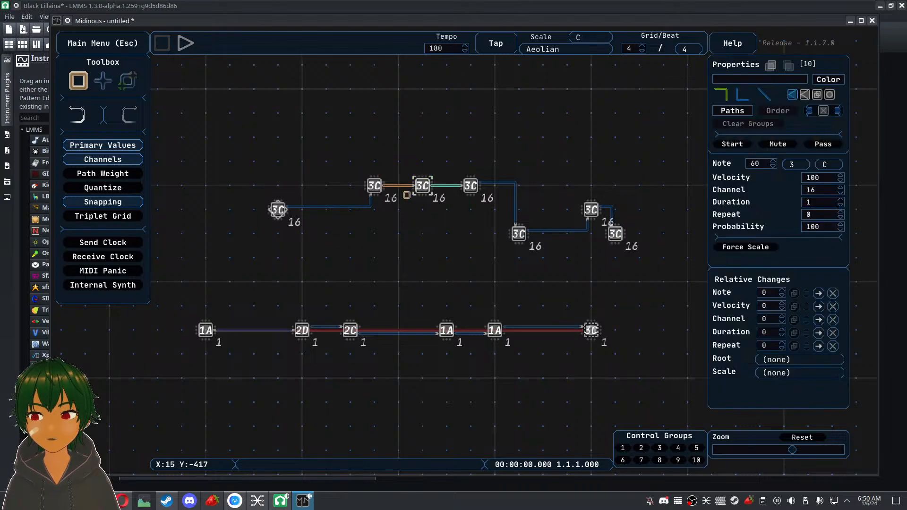
left_click_drag(278, 210, 277, 185)
left_click(518, 234)
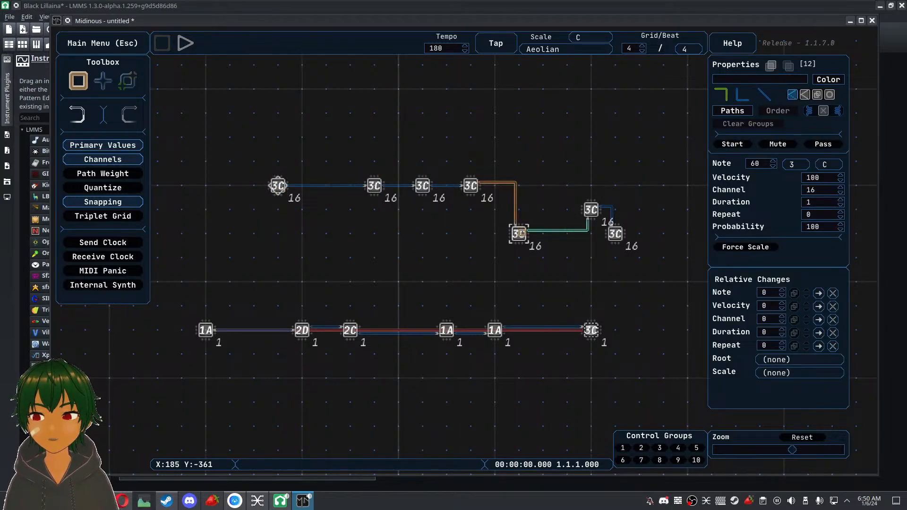
left_click_drag(559, 183, 561, 185)
left_click_drag(642, 184, 591, 249)
left_click_drag(595, 208, 690, 187)
left_click(683, 202)
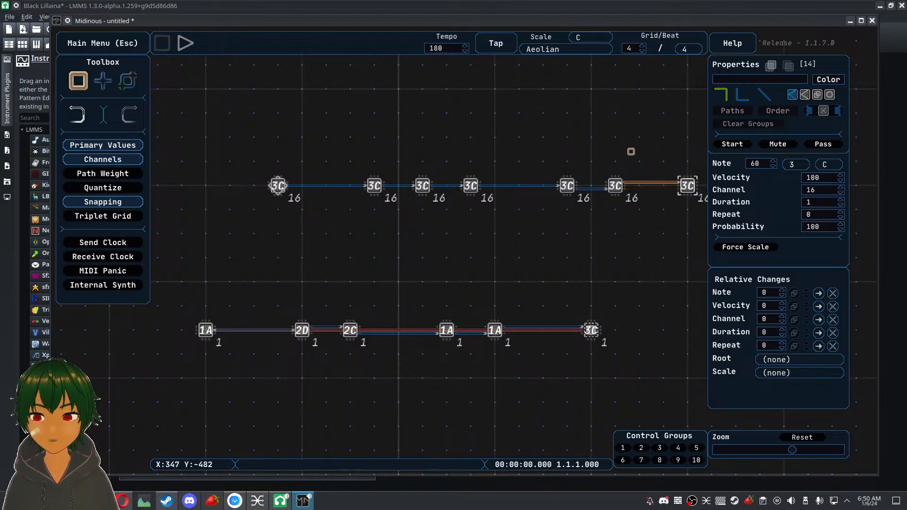
Preview the straightened chain briefly and move its last point one grid step closer to the previous point
left_click(631, 151)
key("space")
key("space")
left_click_drag(678, 186, 654, 185)
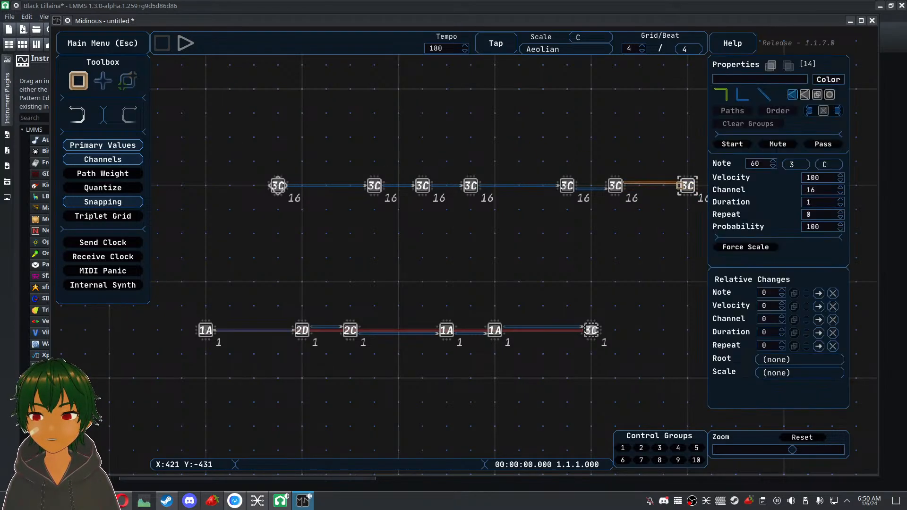
Set the second and third points of the upper chain to octave 0, keeping the note C
left_click_drag(434, 147, 340, 218)
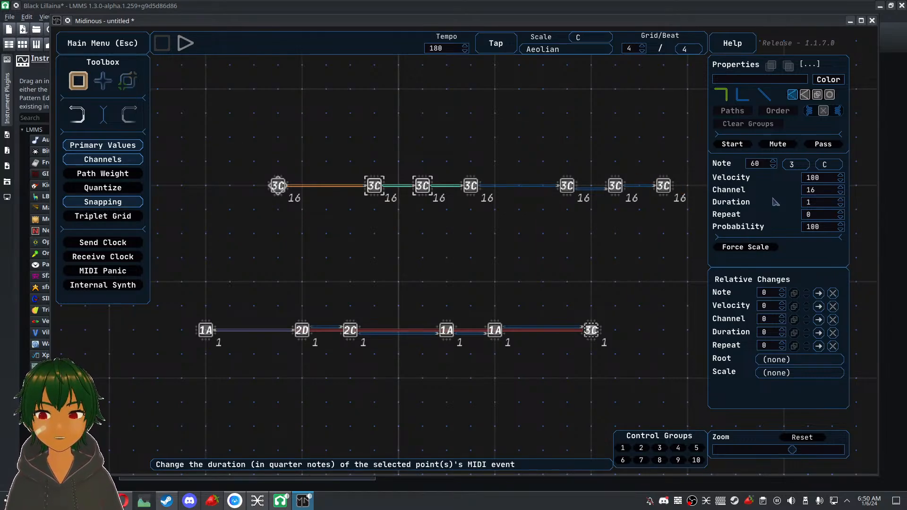
scroll(762, 166, "up", 1)
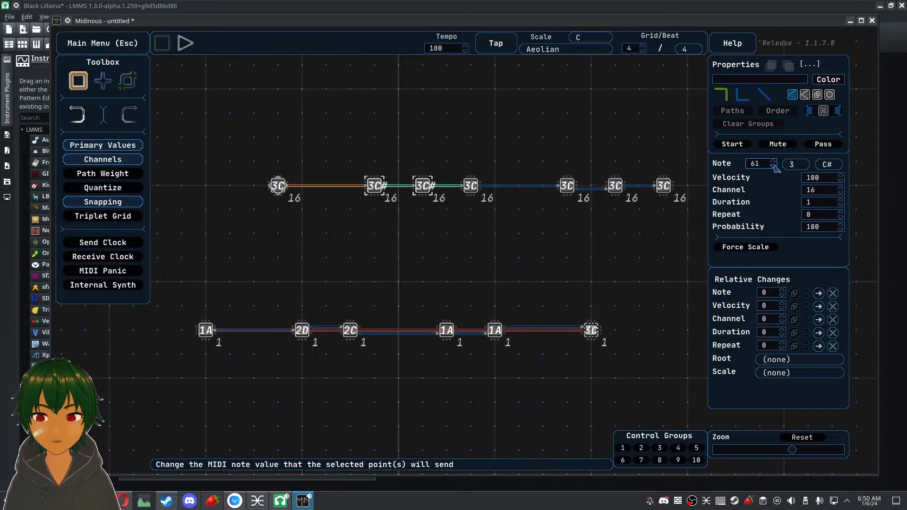
left_click(794, 165)
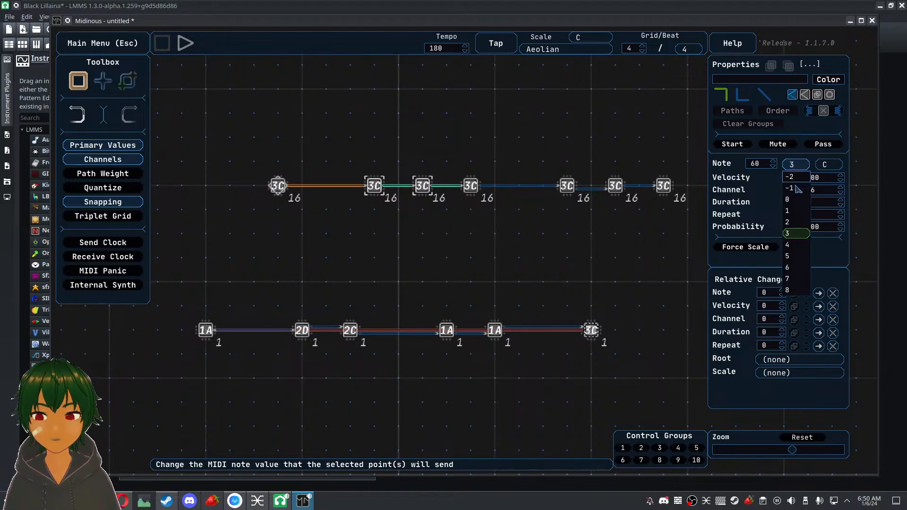
left_click(797, 198)
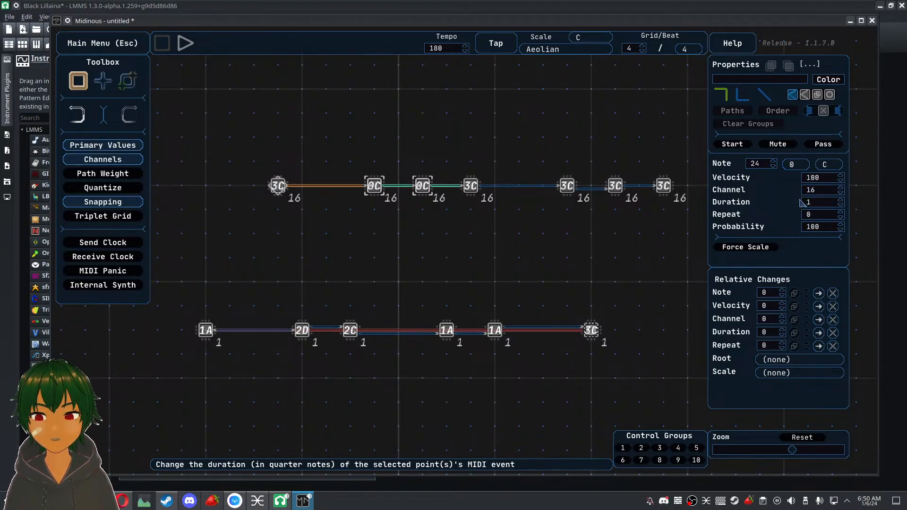
left_click(833, 165)
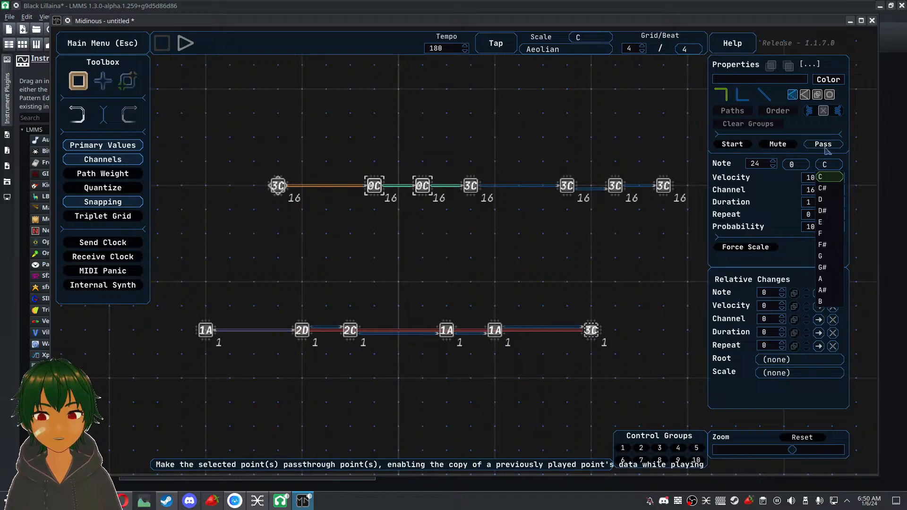
left_click(608, 247)
left_click(600, 232)
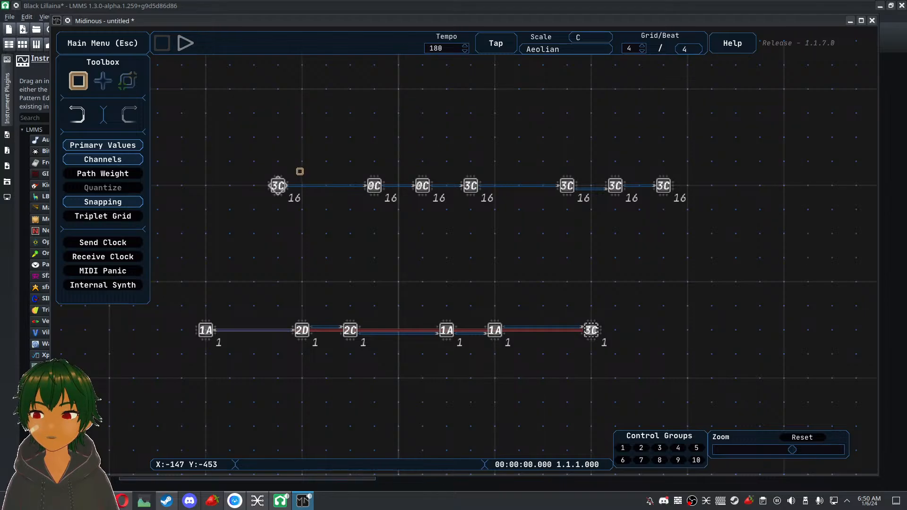
Select all seven points of the upper chain and delete them
left_click_drag(324, 146, 691, 219)
left_click(552, 237)
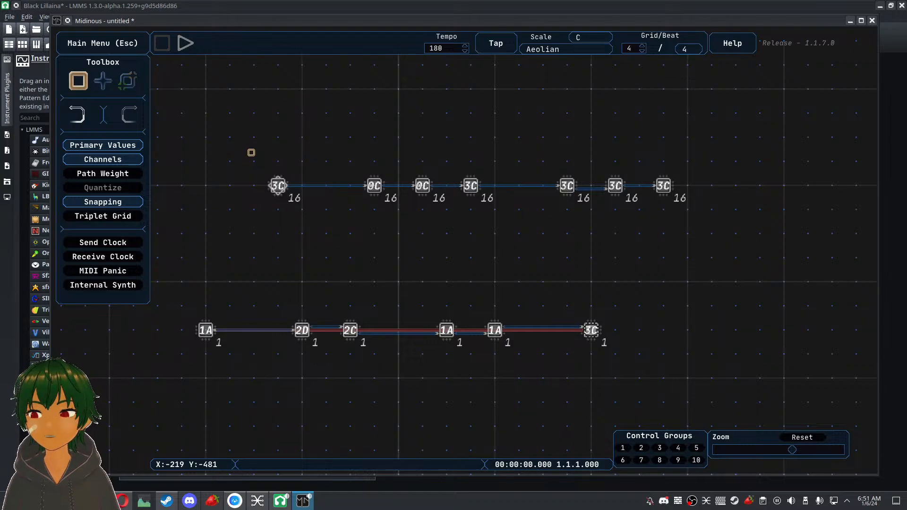
left_click_drag(253, 153, 721, 204)
key("Delete")
Make the first point of the remaining chain a start point
left_click_drag(258, 279, 180, 364)
left_click(735, 146)
left_click(271, 91)
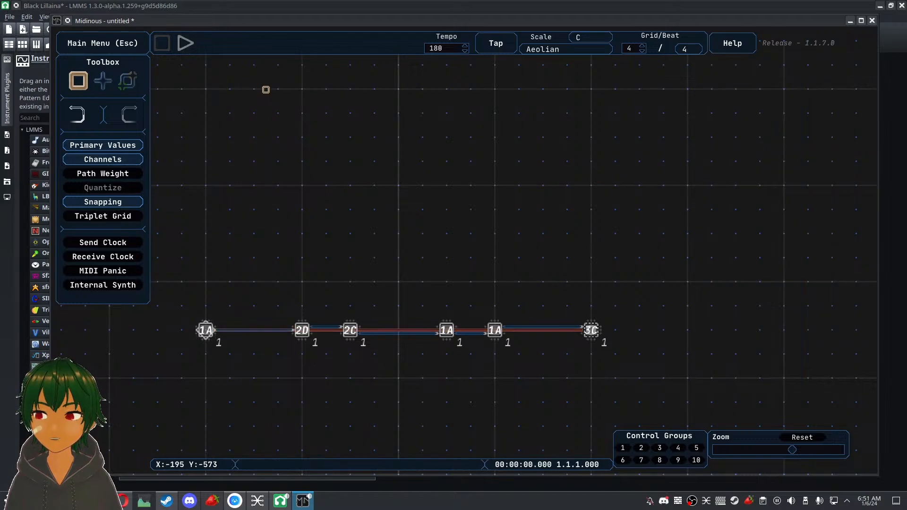
Remove the path that loops the chain's last point back to its start point
left_click_drag(317, 333, 312, 234)
scroll(312, 234, "up", 2)
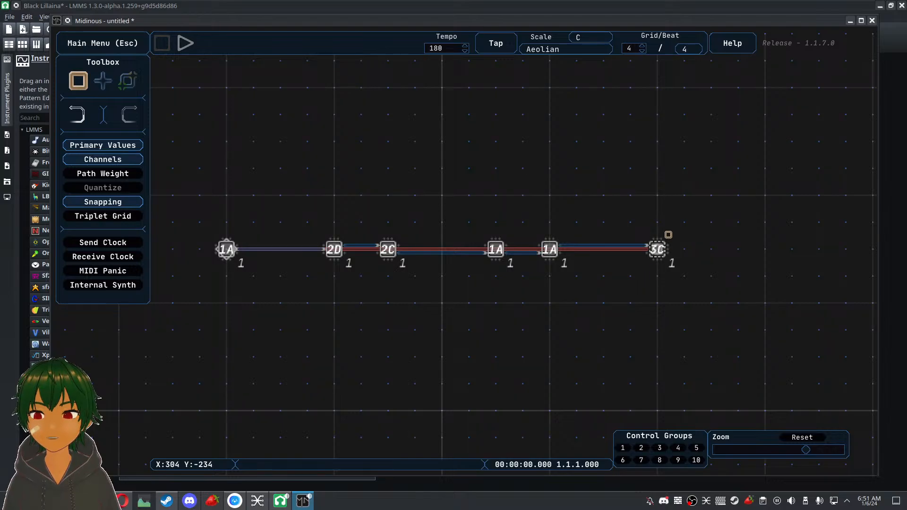
left_click(630, 249)
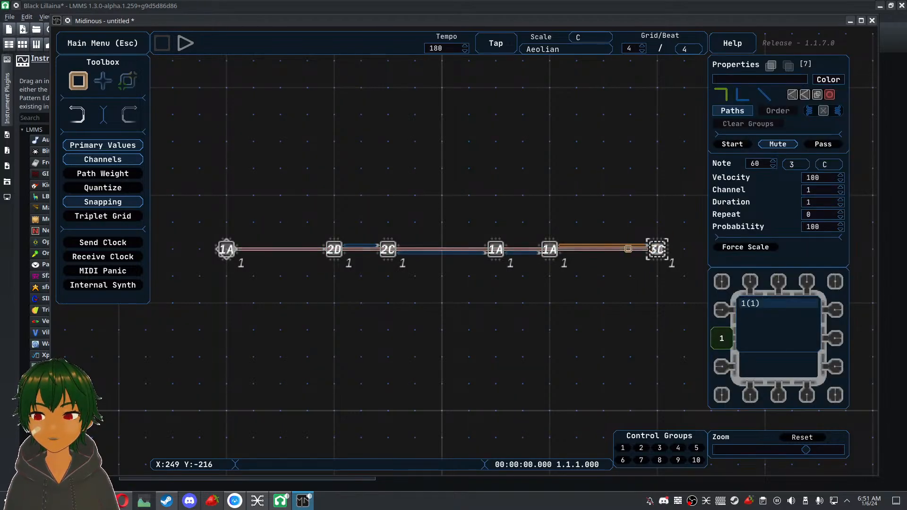
left_click(615, 293)
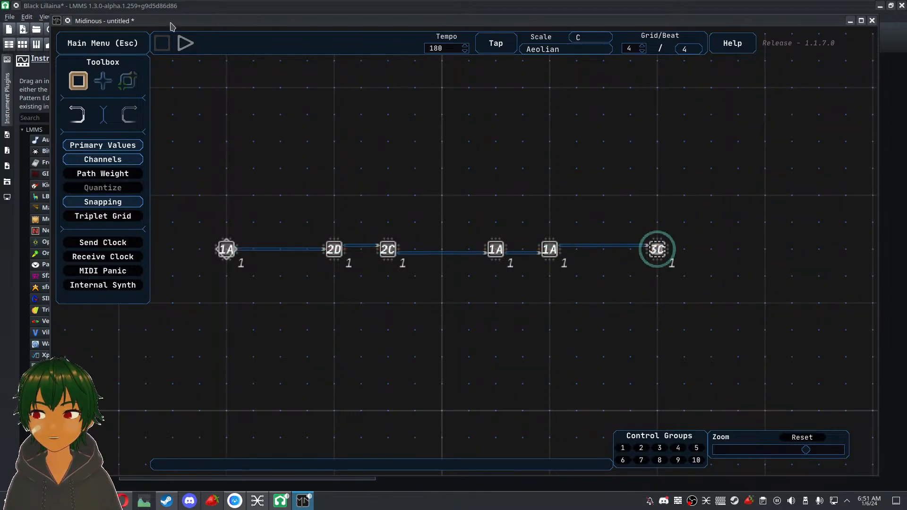
left_click(227, 249)
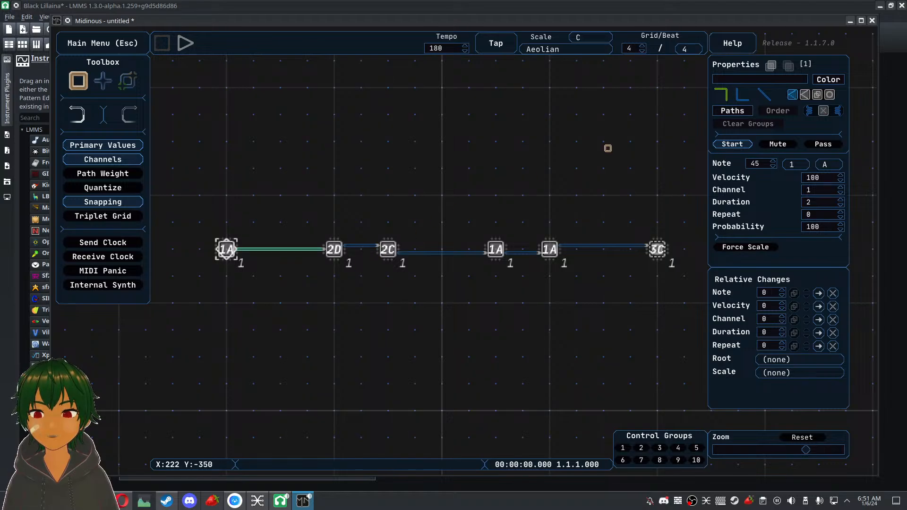
left_click(258, 269)
Play the unlooped chain from its start point, follow the signal to the last point, and stop playback
scroll(189, 292, "up", 2)
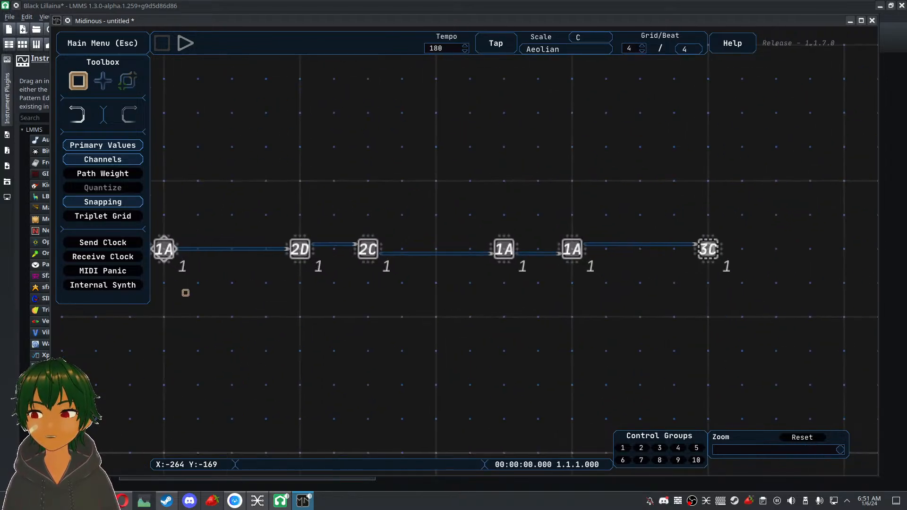
left_click_drag(192, 294, 365, 272)
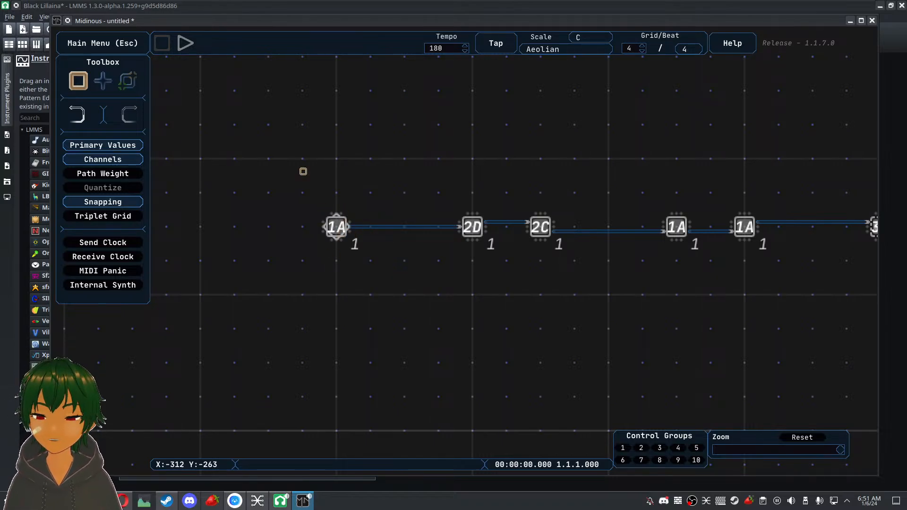
left_click(185, 43)
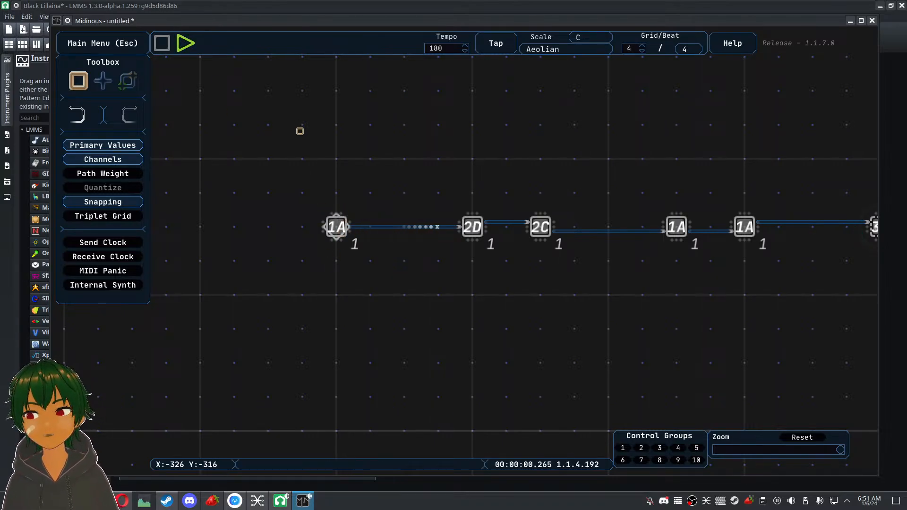
scroll(421, 137, "down", 1)
left_click_drag(427, 135, 296, 148)
scroll(314, 143, "down", 1)
left_click_drag(291, 186, 297, 210)
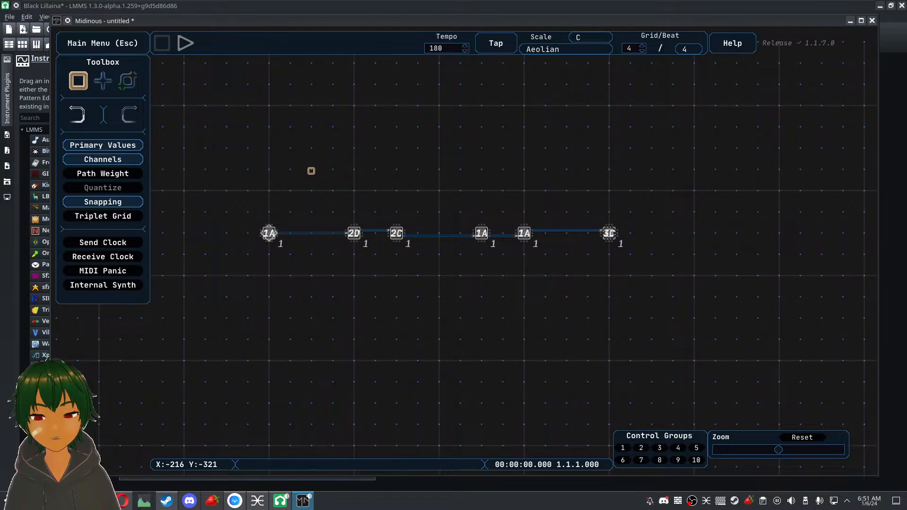
scroll(314, 176, "down", 3)
scroll(326, 199, "up", 4)
left_click_drag(367, 180, 329, 159)
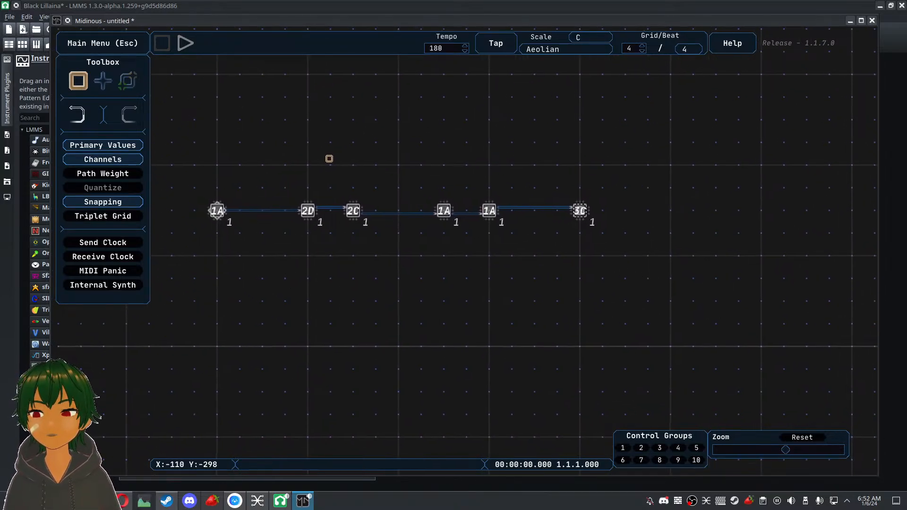
left_click_drag(415, 170, 449, 177)
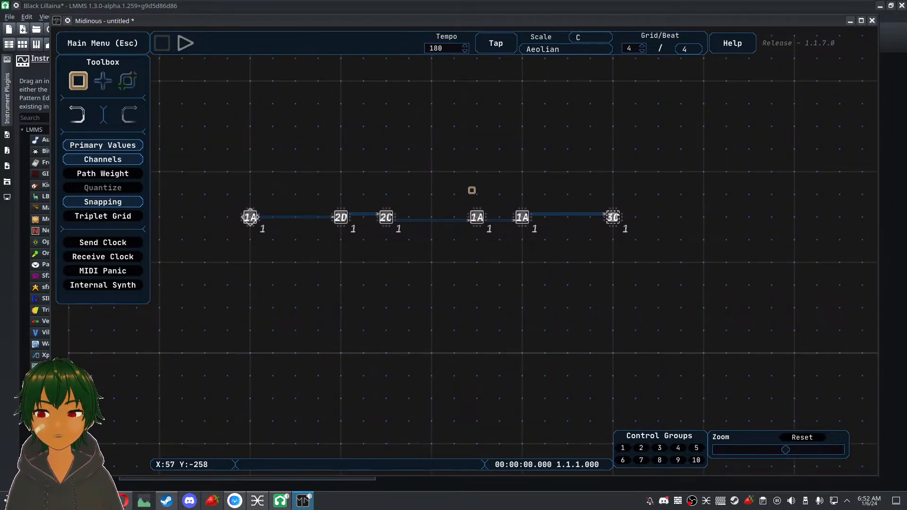
Draw a path from the chain's last point back to its start point and return to the selection tool
left_click(127, 81)
left_click(610, 215)
left_click(250, 216)
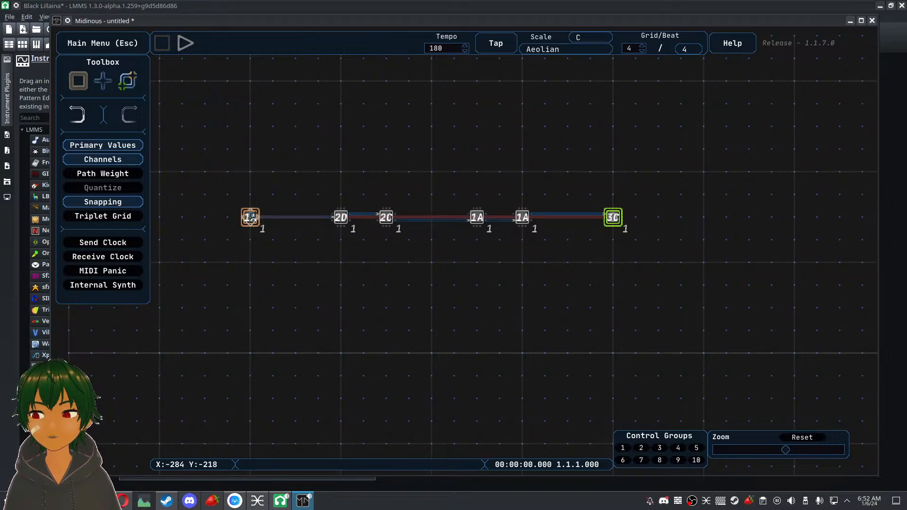
key("q")
Turn off instant propagation on the last point, start playback, and move that point directly below the fifth point
left_click(610, 216)
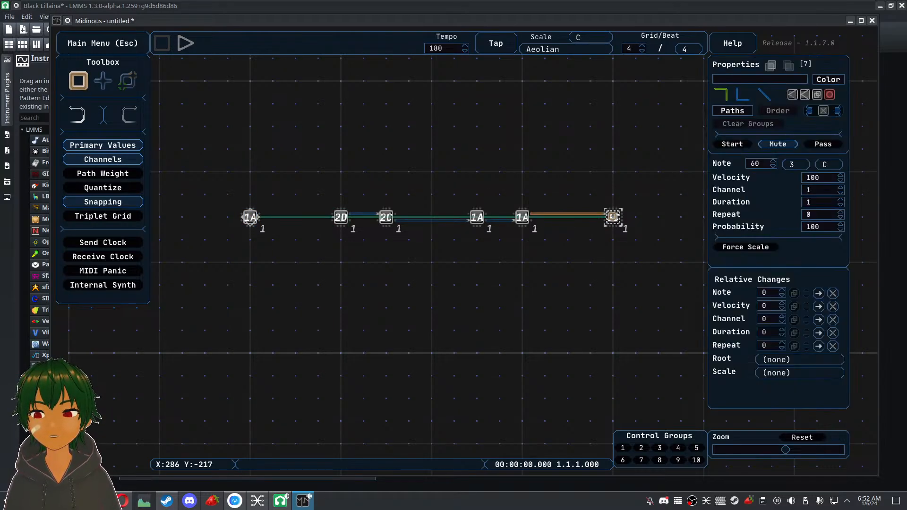
left_click(634, 112)
left_click(185, 43)
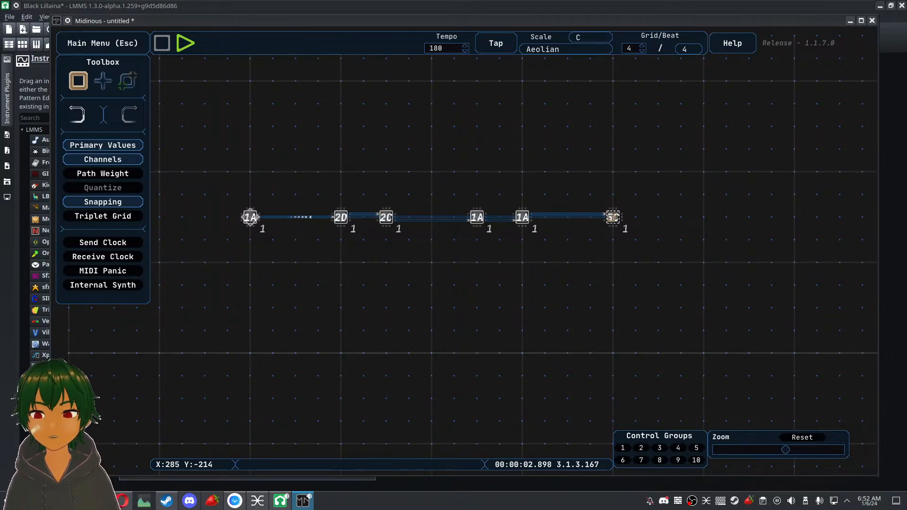
left_click_drag(613, 217, 523, 308)
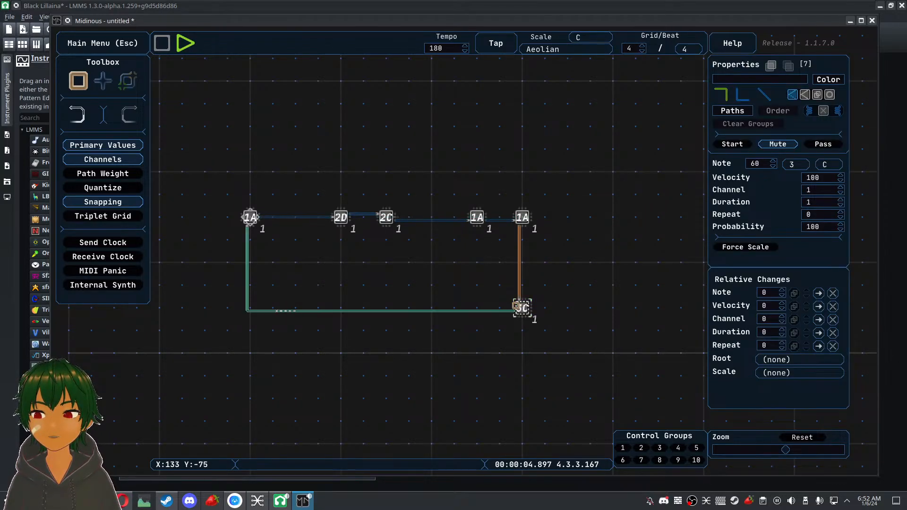
left_click(606, 293)
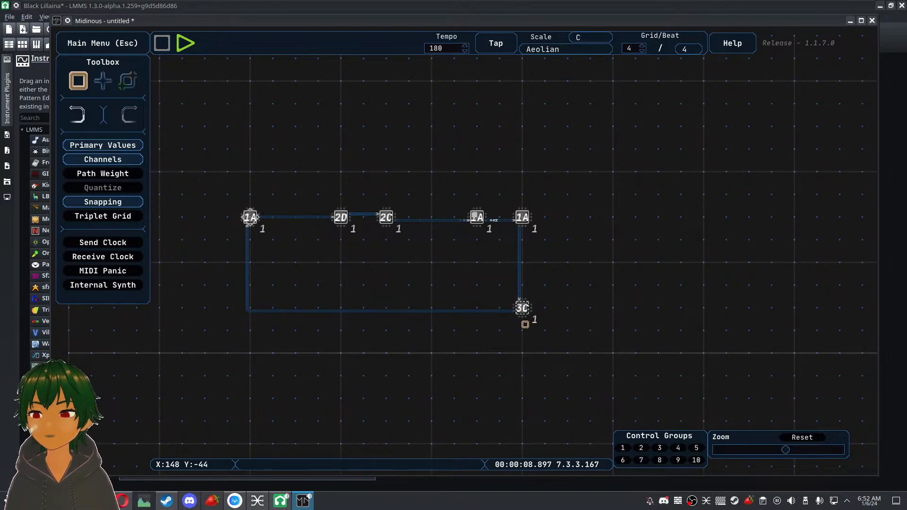
Turn instant path propagation back on for the last point while the loop plays
left_click(522, 307)
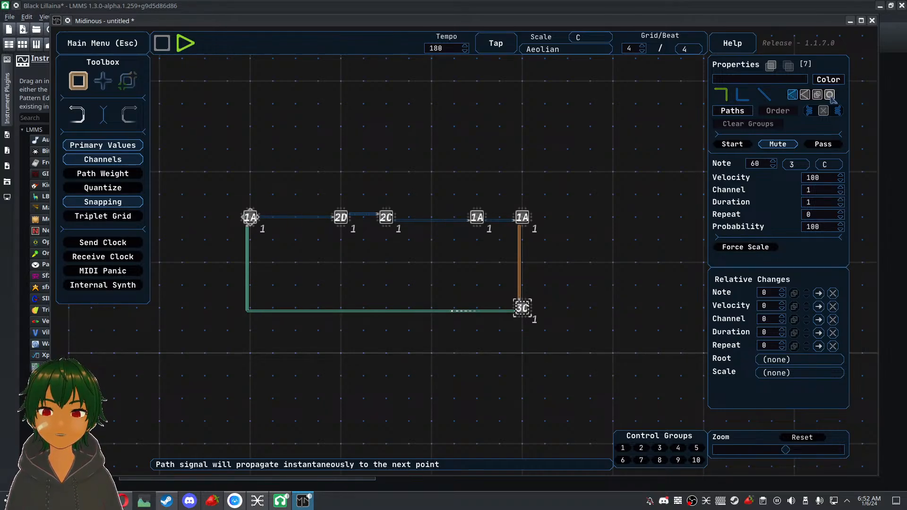
left_click(612, 294)
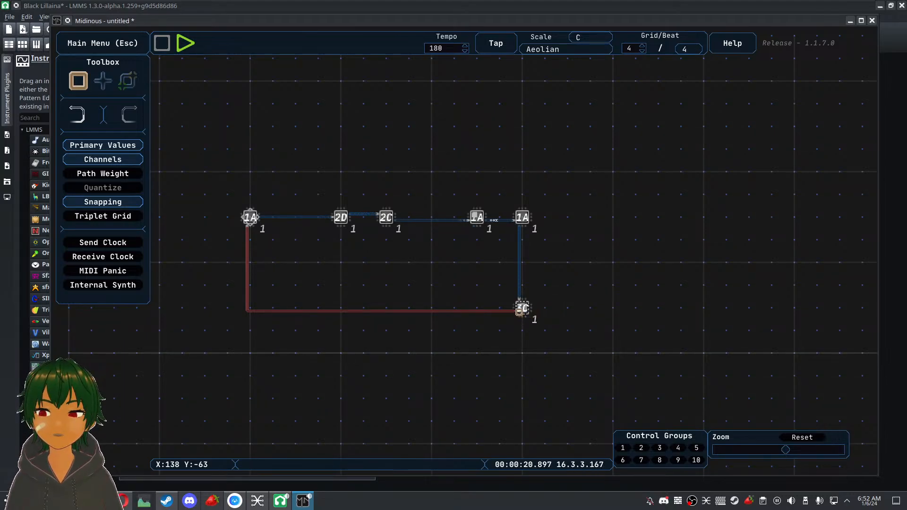
left_click(523, 310)
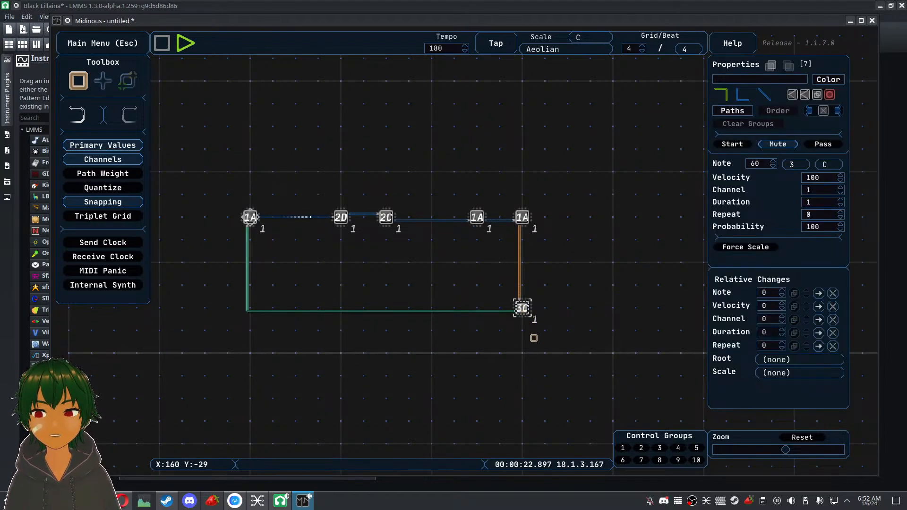
left_click(529, 347)
Unmute the last point of the loop so that it sends its own note
scroll(507, 376, "up", 1)
scroll(507, 377, "up", 4)
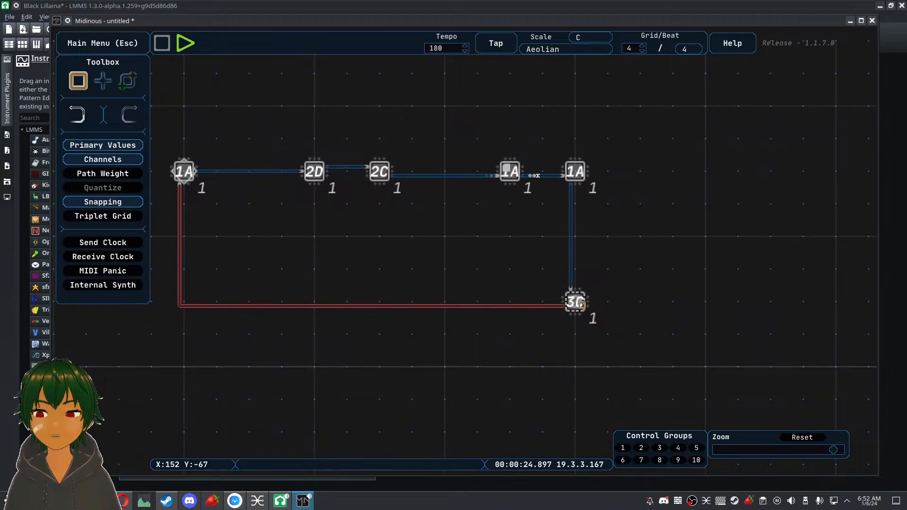
left_click(575, 302)
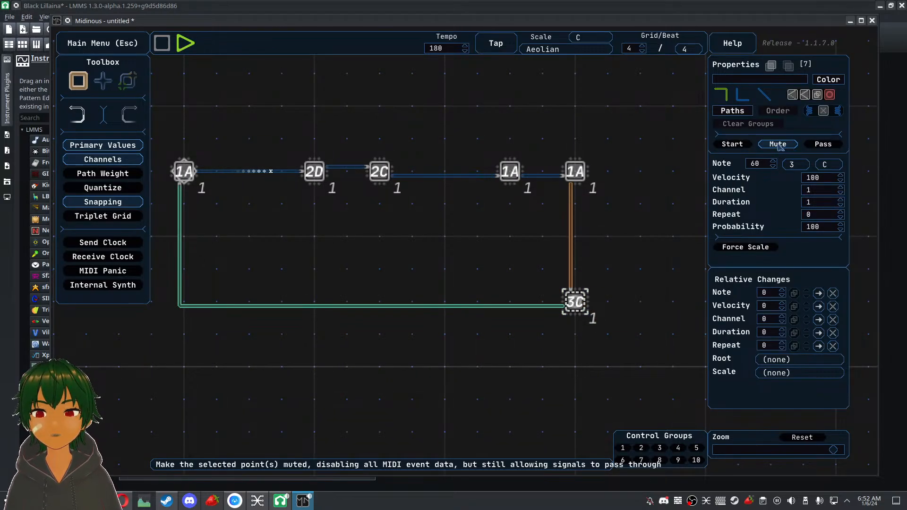
left_click(751, 144)
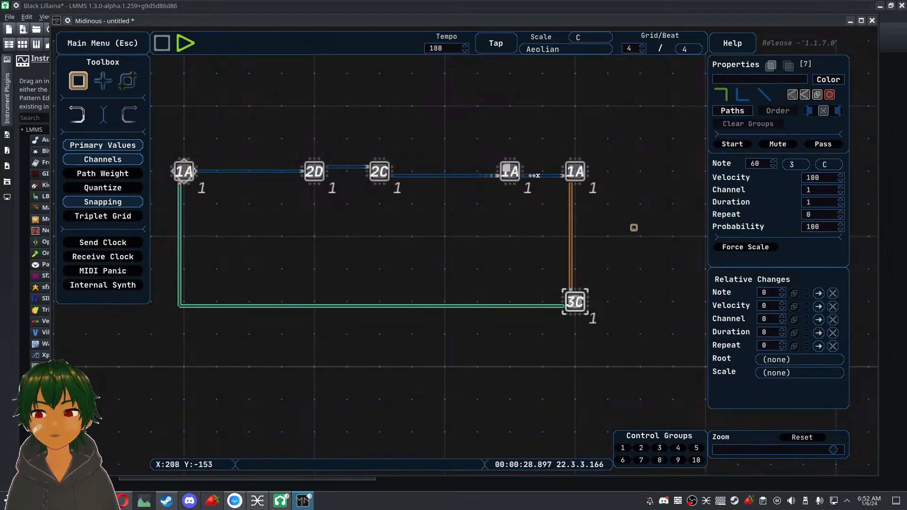
left_click(641, 217)
scroll(637, 226, "down", 1)
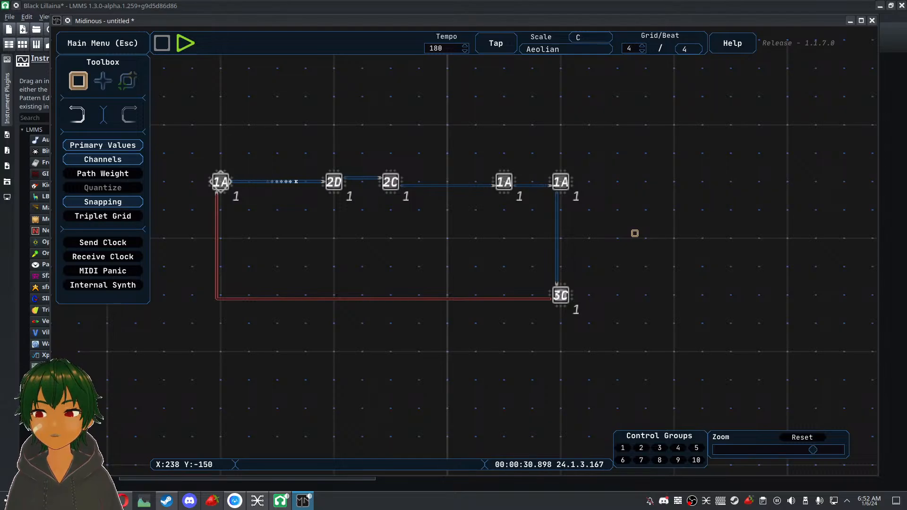
Compare the settings of the last point and the start point, and mute the last point again
left_click_drag(586, 281, 538, 326)
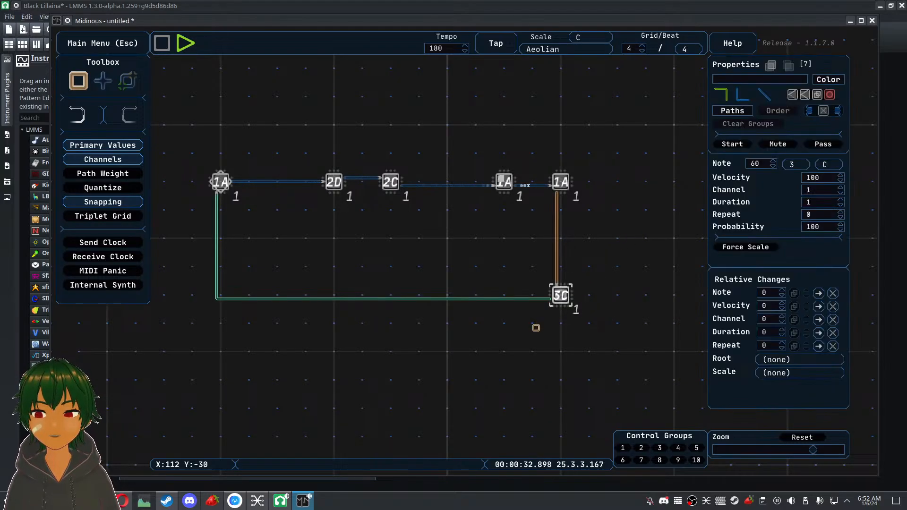
left_click(220, 182)
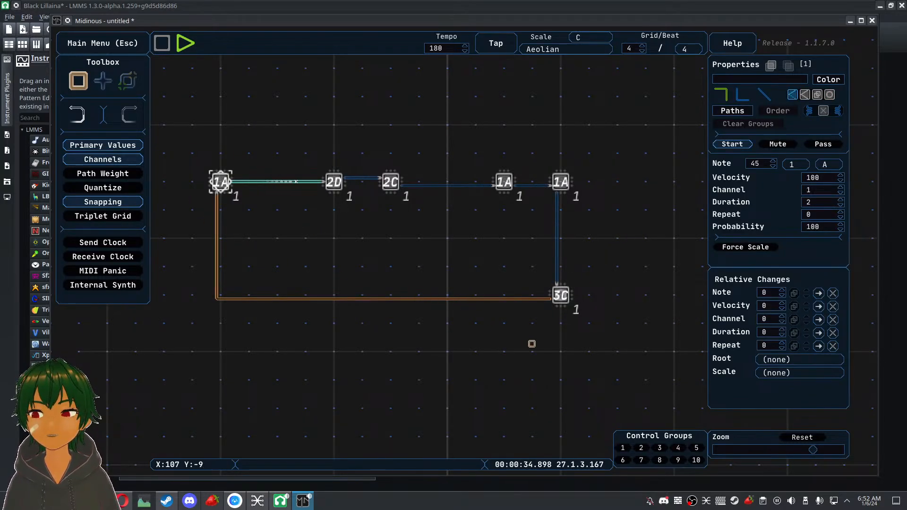
left_click(596, 281)
key("ctrl+a")
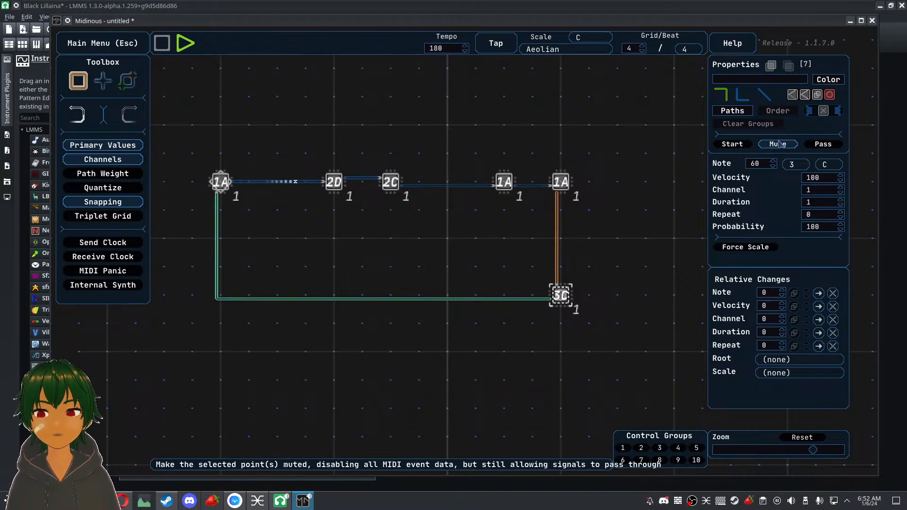
left_click(615, 290)
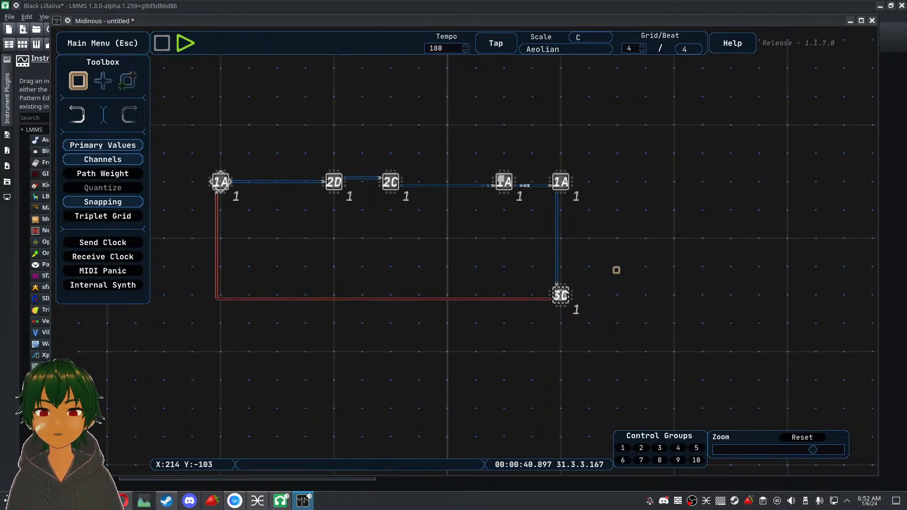
left_click_drag(439, 230, 447, 217)
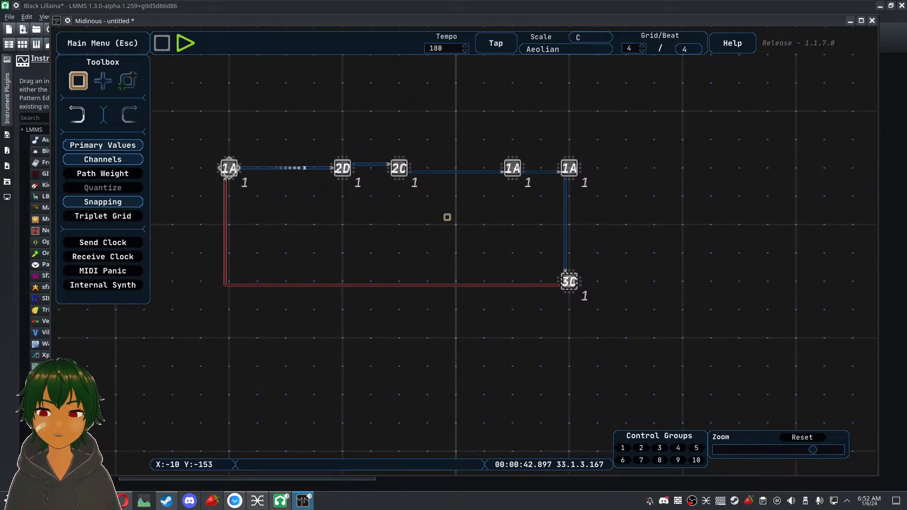
Stop playback and move the last point back into the row, four grid steps after the fifth point
left_click(162, 43)
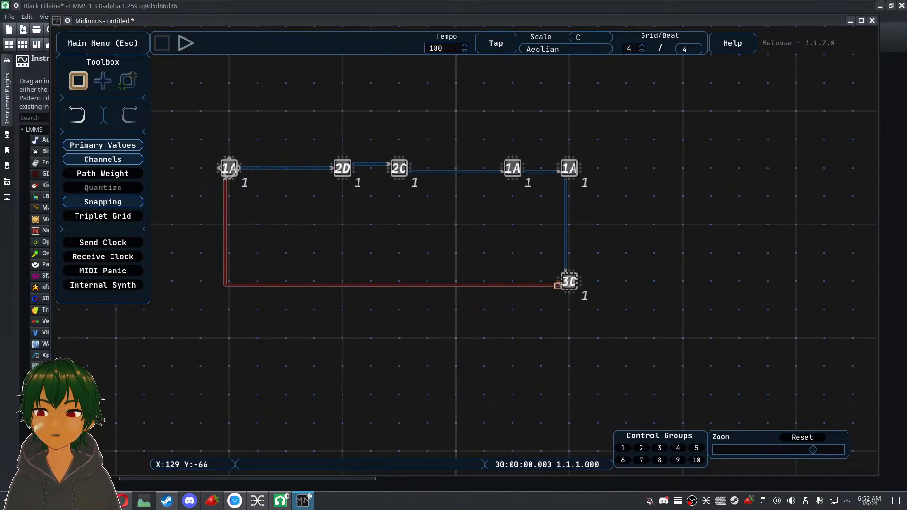
key("ctrl+a")
left_click_drag(605, 227, 658, 174)
left_click(653, 228)
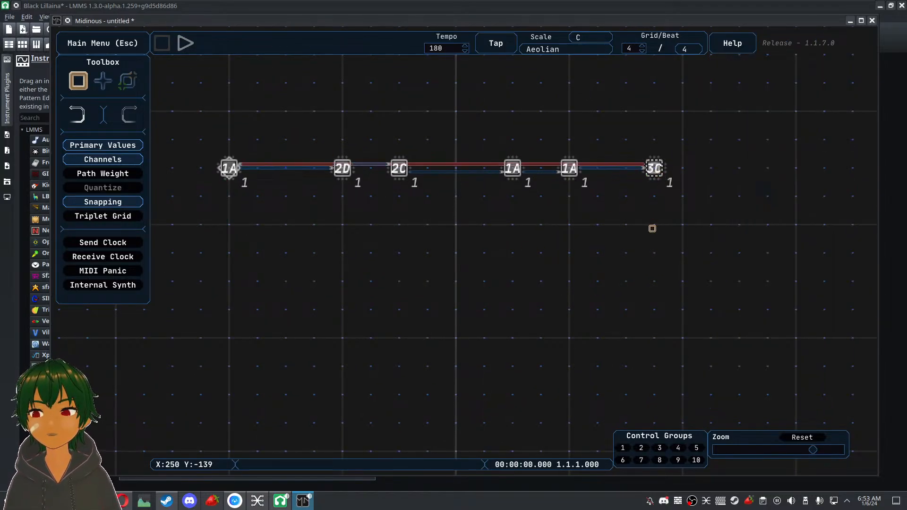
left_click_drag(653, 229, 635, 258)
left_click_drag(639, 194, 665, 196)
left_click(589, 287)
left_click_drag(572, 292, 569, 348)
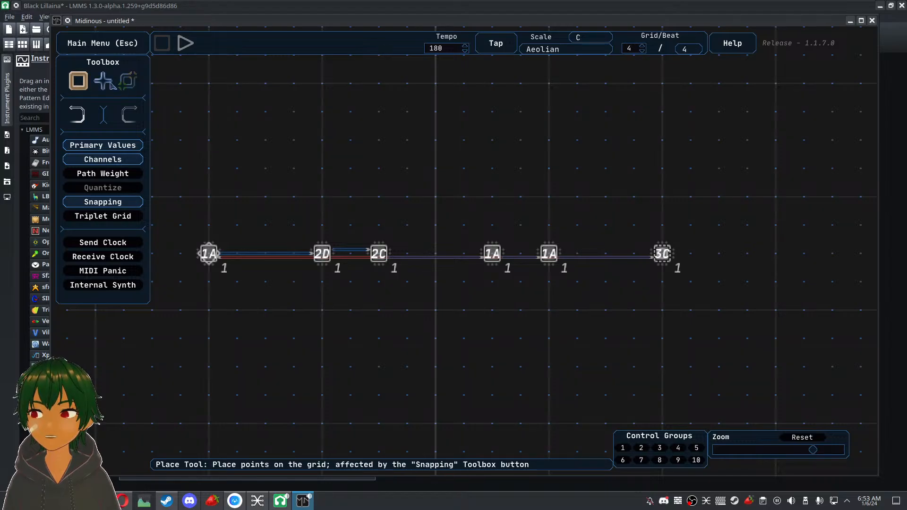
Place two note points three grid steps apart above the row, and set the second one to instant propagation and mute
left_click(103, 81)
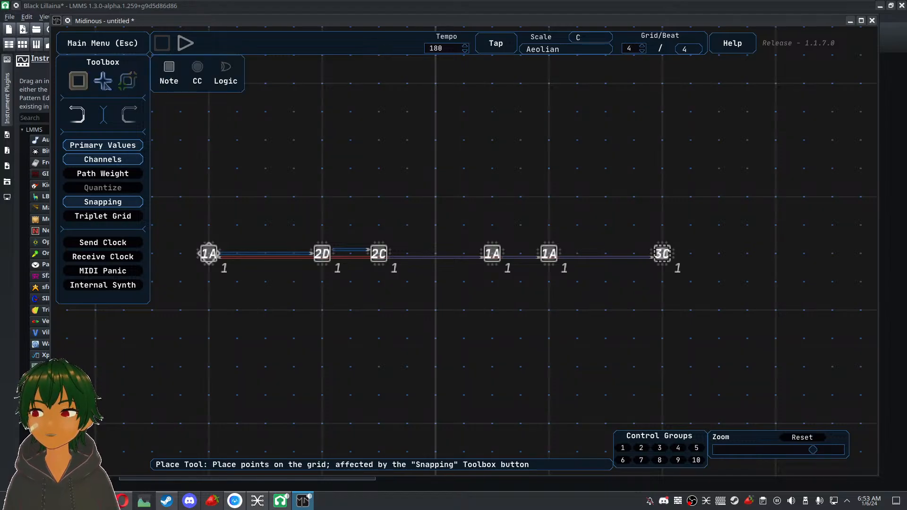
left_click(521, 222)
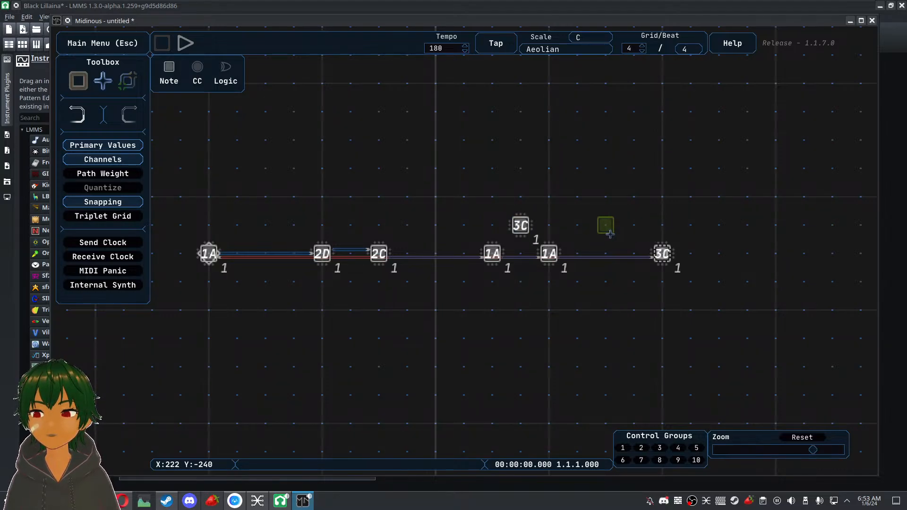
left_click(609, 232)
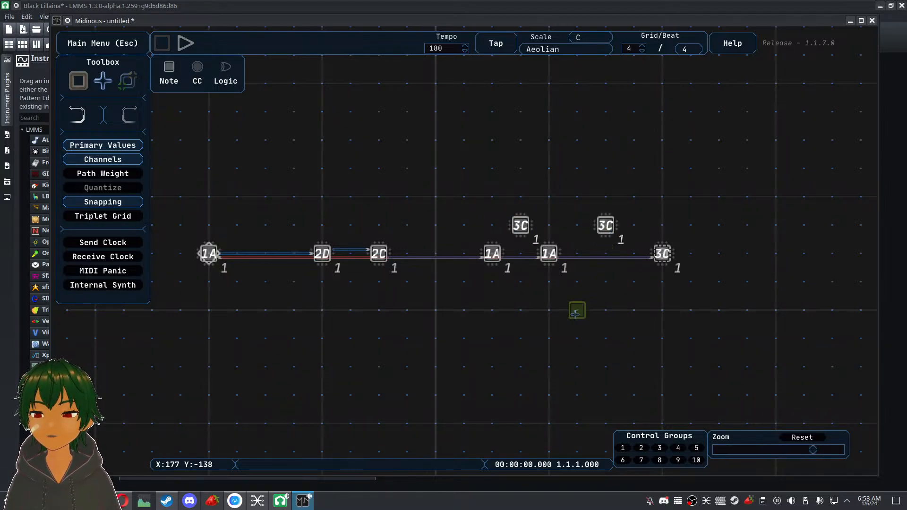
left_click(604, 223)
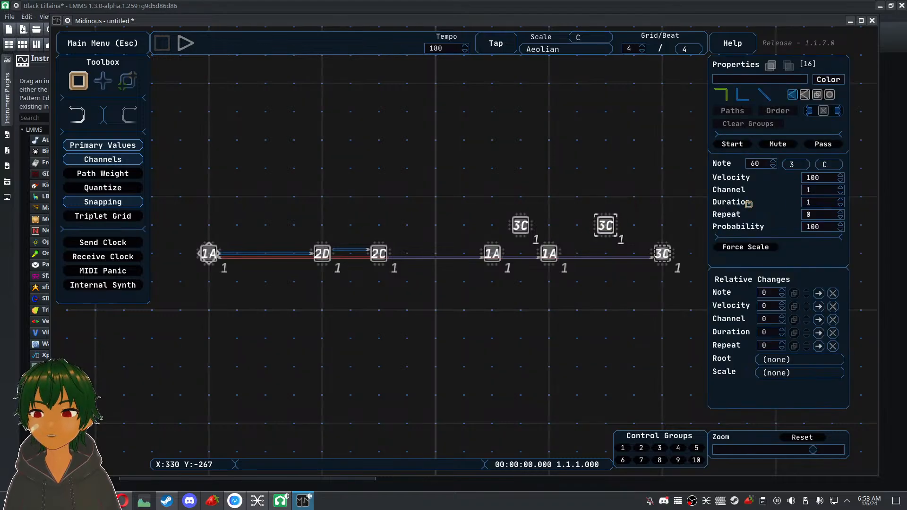
left_click(830, 95)
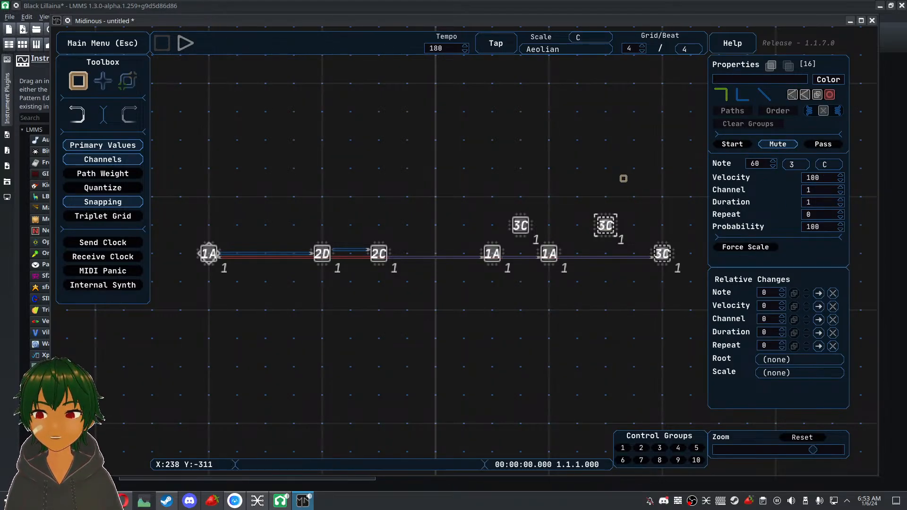
left_click(590, 175)
Draw paths from the row's fourth point to the first upper point, on to the muted upper point, and back to the start point
left_click_drag(648, 190, 574, 223)
left_click_drag(592, 160, 554, 169)
left_click_drag(646, 196, 526, 232)
mouse_move(526, 231)
left_mouse_down()
mouse_move(444, 231)
mouse_move(469, 227)
left_mouse_up()
left_click(521, 161)
left_click(127, 80)
left_click_drag(477, 228, 563, 228)
left_click_drag(489, 203, 581, 203)
left_click_drag(653, 229, 254, 257)
left_click(73, 86)
scroll(492, 292, "up", 1)
scroll(492, 292, "up", 1)
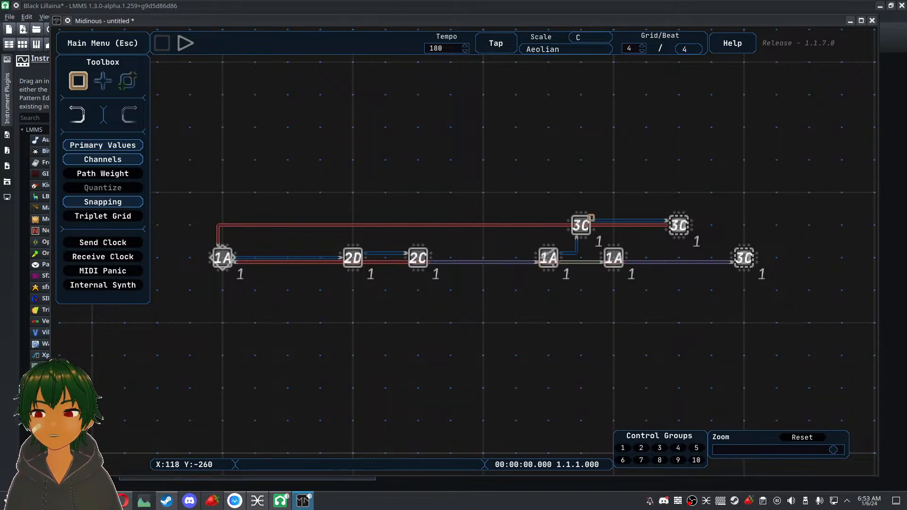
Check the propagation mode of the row's fourth point and start playback of the branched loop
left_click(549, 258)
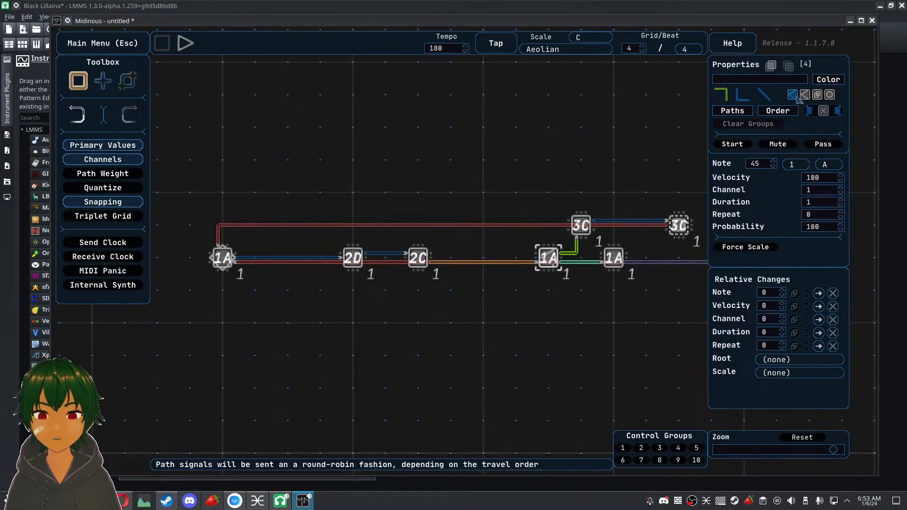
left_click(185, 43)
left_click_drag(433, 154, 371, 135)
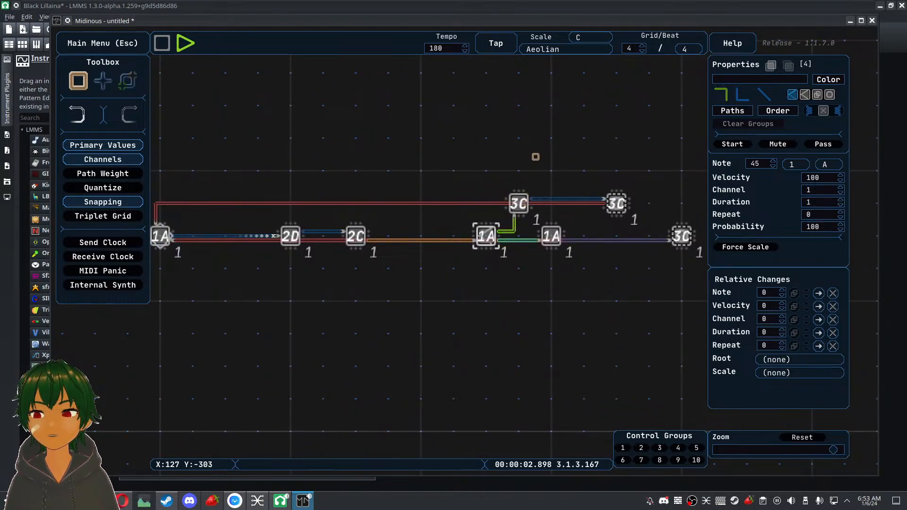
Try octave 2 and then note 47 (1 B) on the first upper point while the loop plays
left_click(519, 203)
left_click(794, 165)
left_click(801, 225)
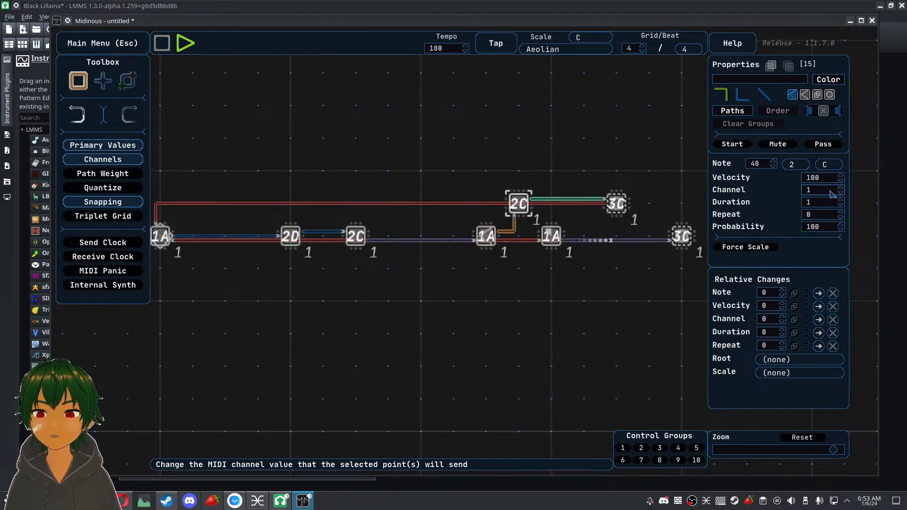
scroll(769, 164, "down", 2)
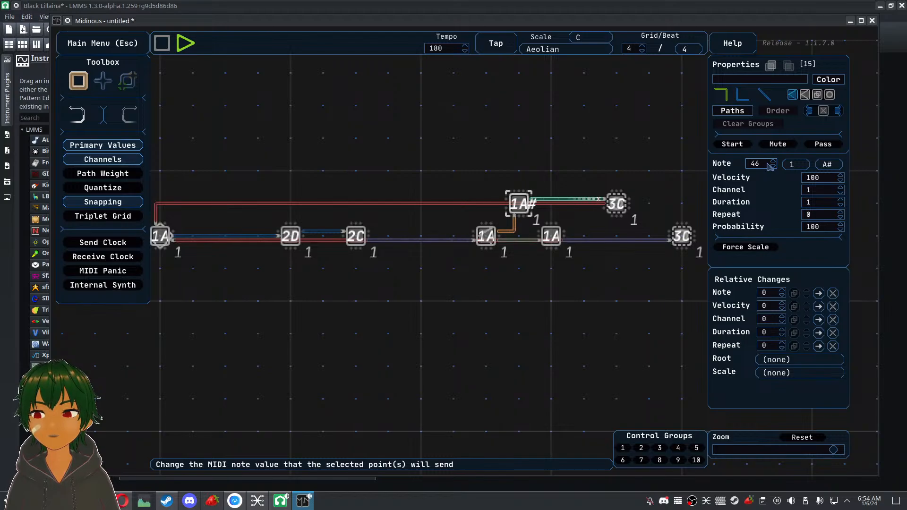
scroll(770, 165, "up", 1)
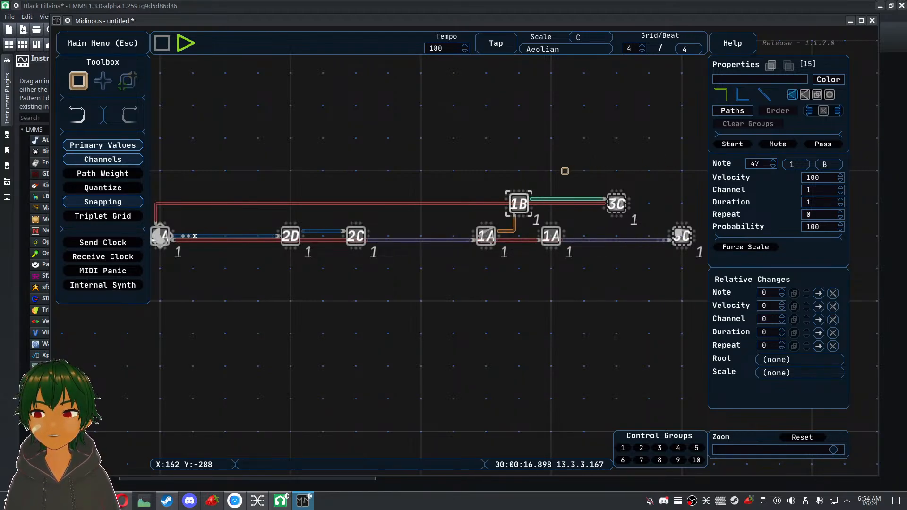
Try moving the first upper point directly above the fifth point, and undo the move
right_click(545, 176)
left_click_drag(521, 203, 552, 203)
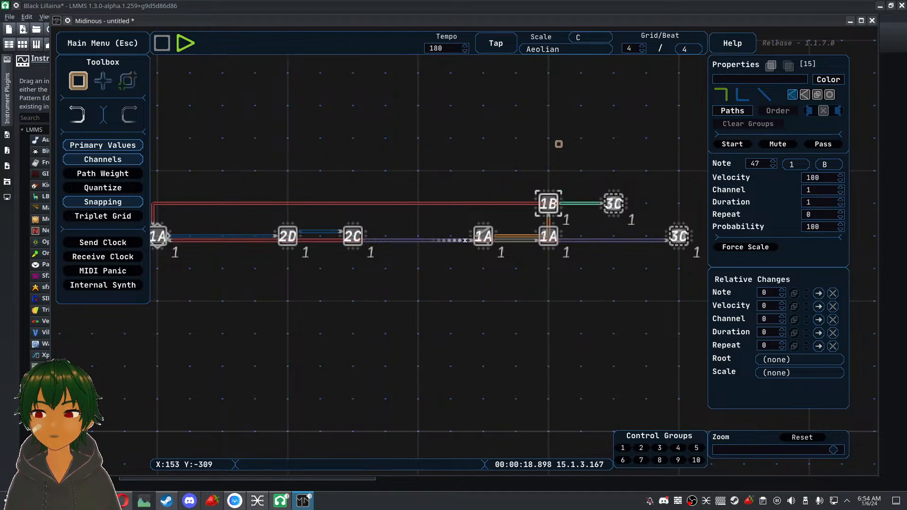
left_click(560, 144)
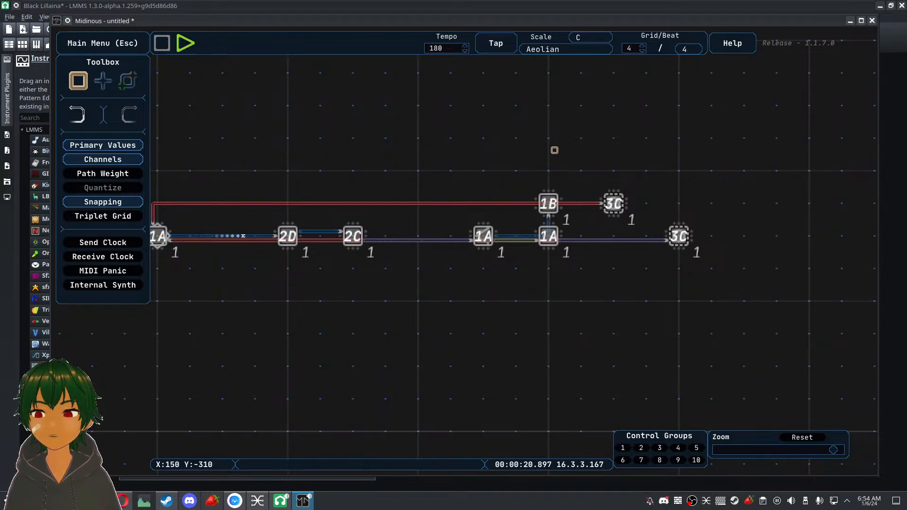
key("ctrl+z")
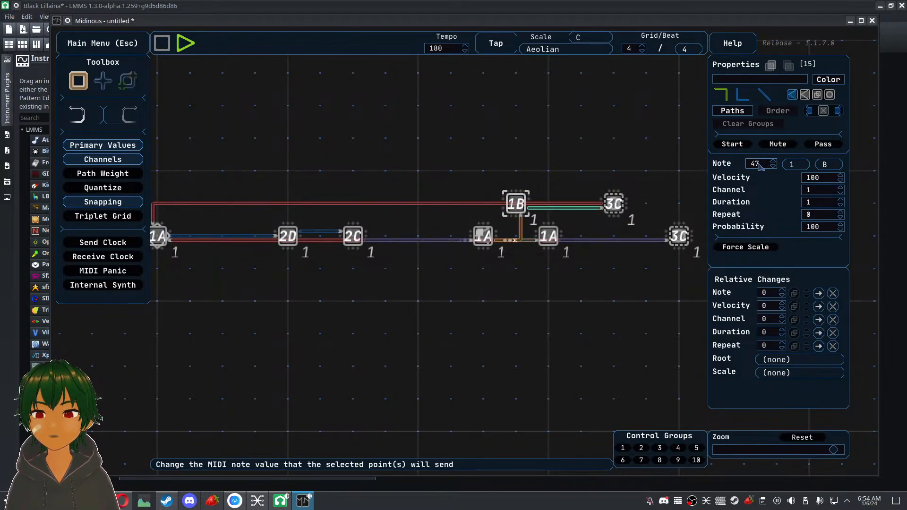
Set the first upper point's note to 43 (1 G) and its duration to 2.25, and deselect it
scroll(758, 167, "down", 1)
scroll(759, 167, "down", 3)
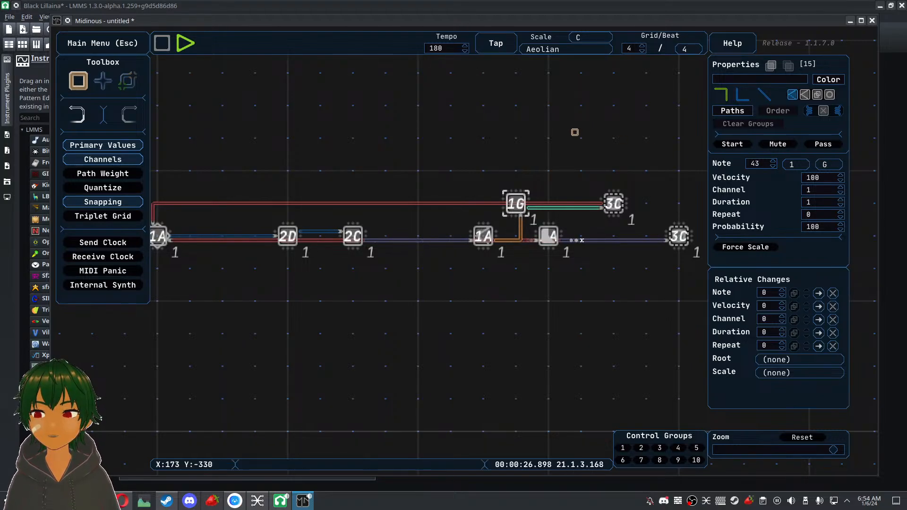
scroll(572, 133, "down", 1)
left_click_drag(549, 167, 503, 216)
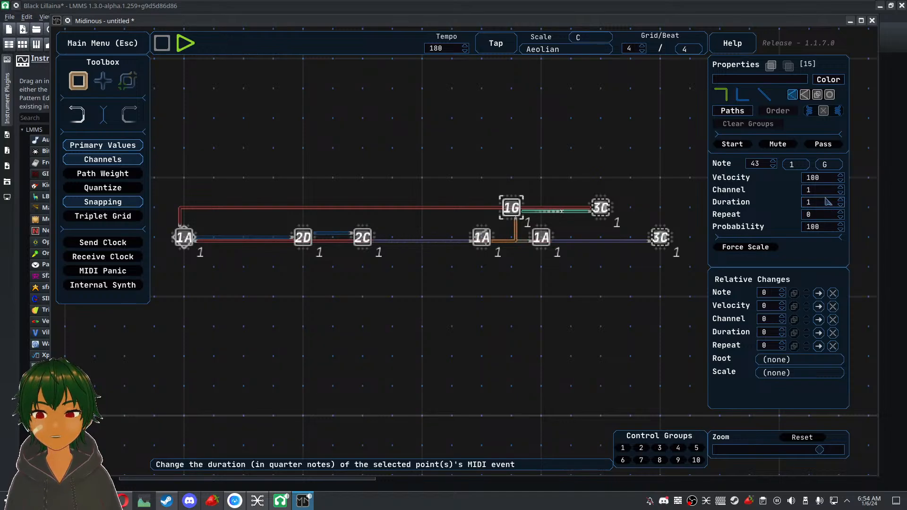
scroll(827, 202, "up", 1)
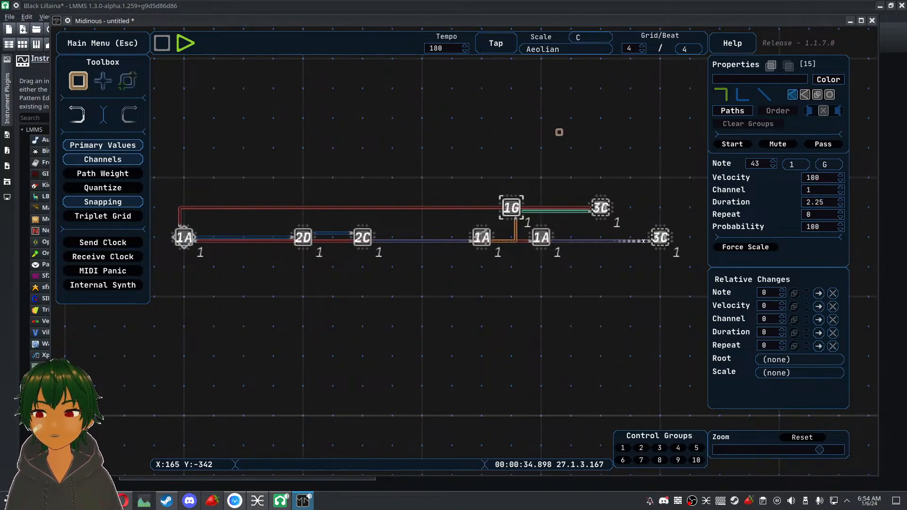
right_click(559, 132)
left_click(483, 115)
scroll(472, 109, "down", 1)
left_click_drag(472, 109, 512, 93)
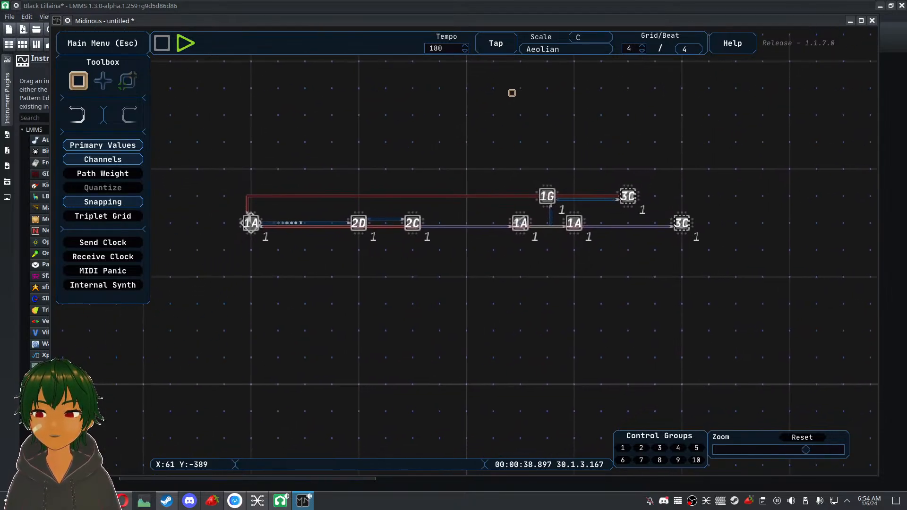
Examine the travel order and the outgoing paths to points 15 and 5 of the row's fourth point
scroll(562, 255, "up", 1)
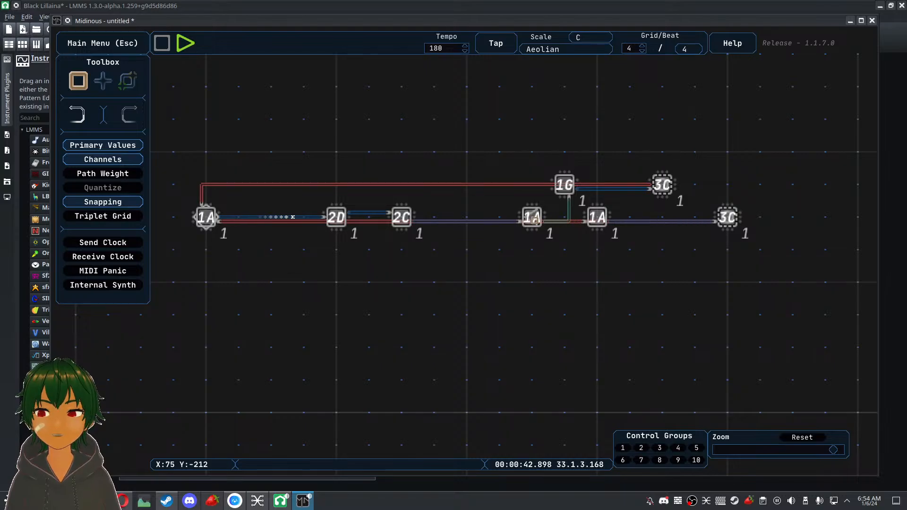
left_click(530, 220)
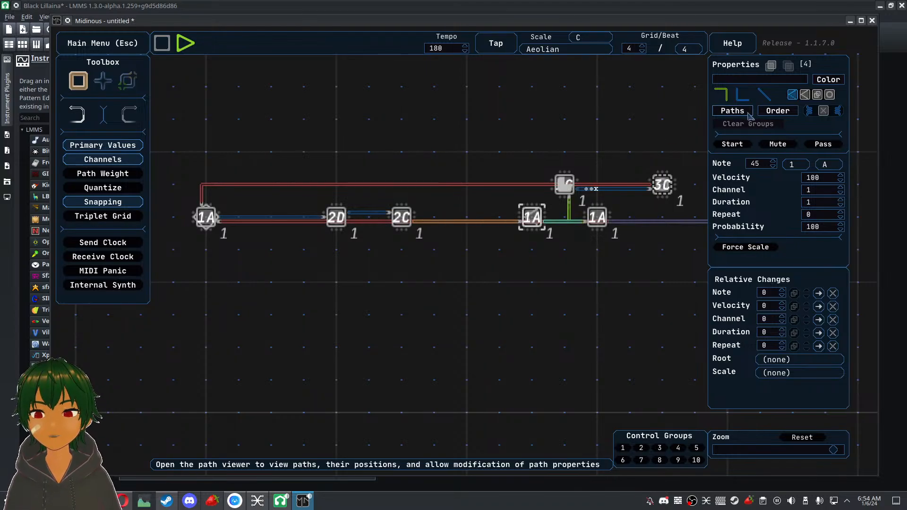
left_click(771, 111)
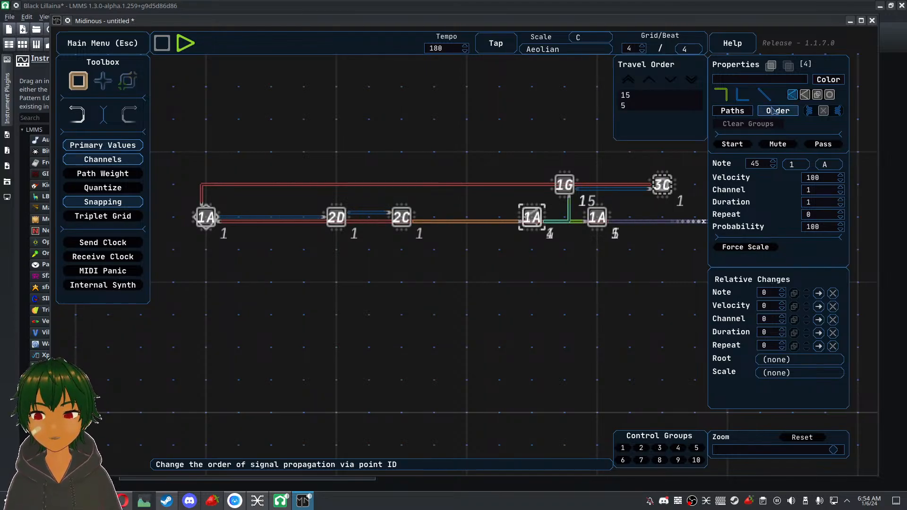
left_click(739, 111)
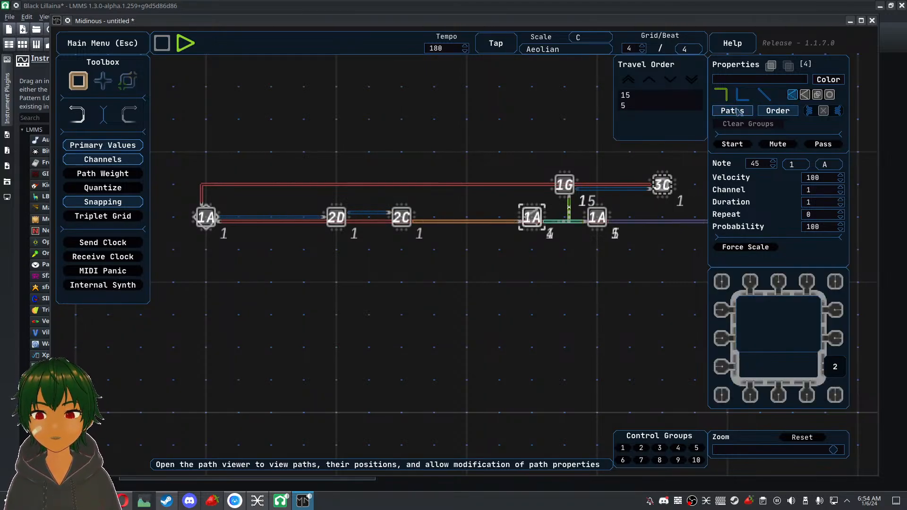
left_click(835, 379)
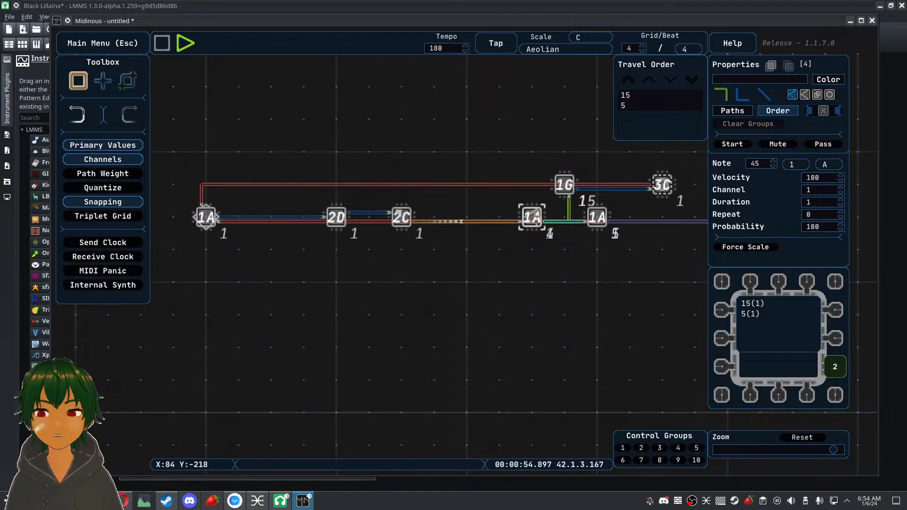
left_click(531, 221)
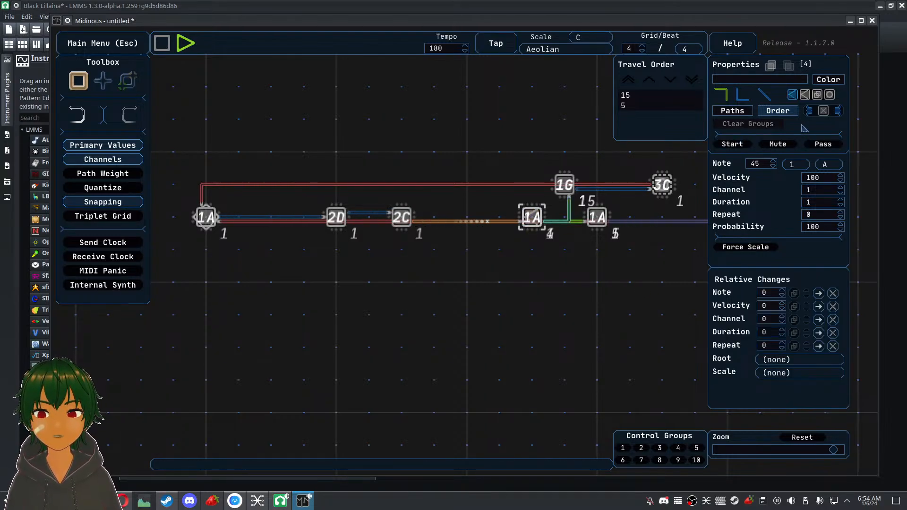
left_click(781, 112)
left_click(781, 112)
left_click(732, 111)
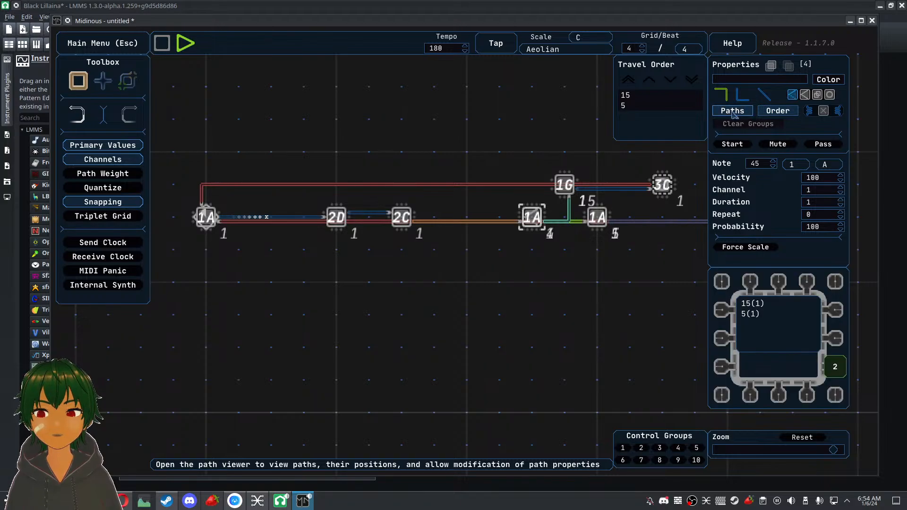
left_click(761, 304)
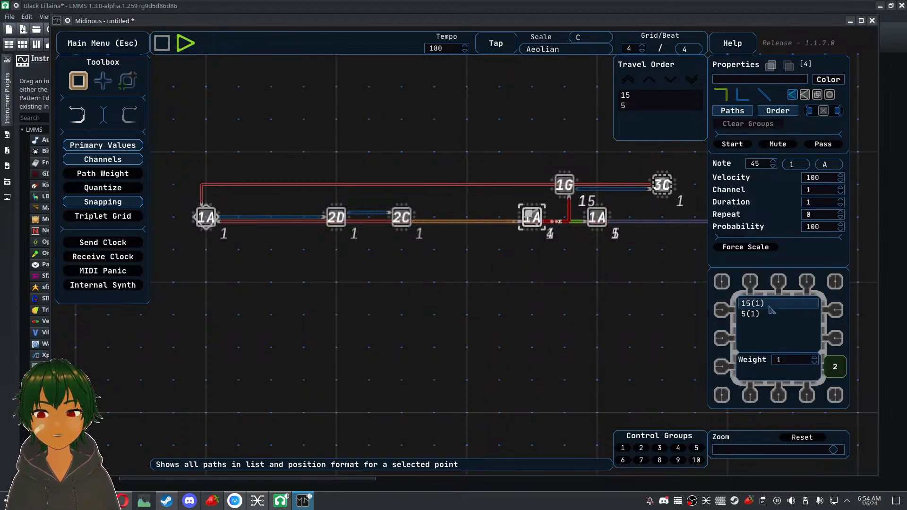
left_click(766, 313)
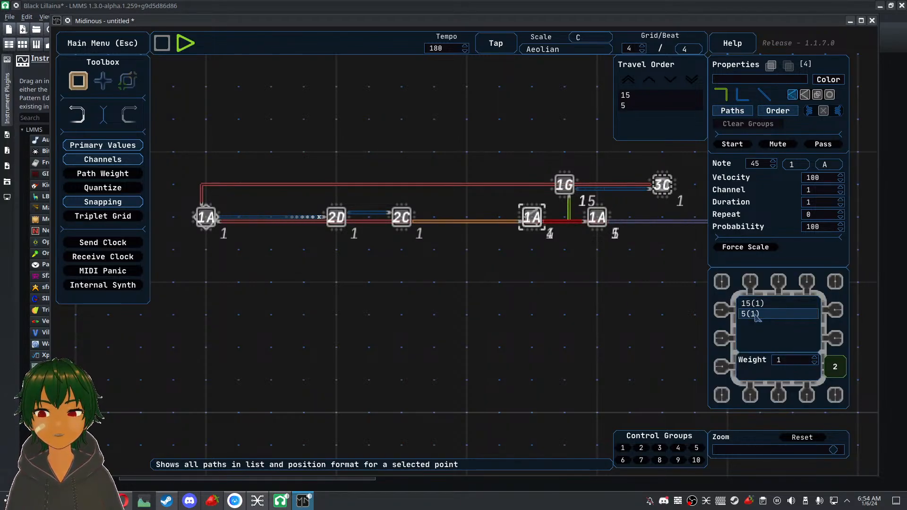
left_click(765, 304)
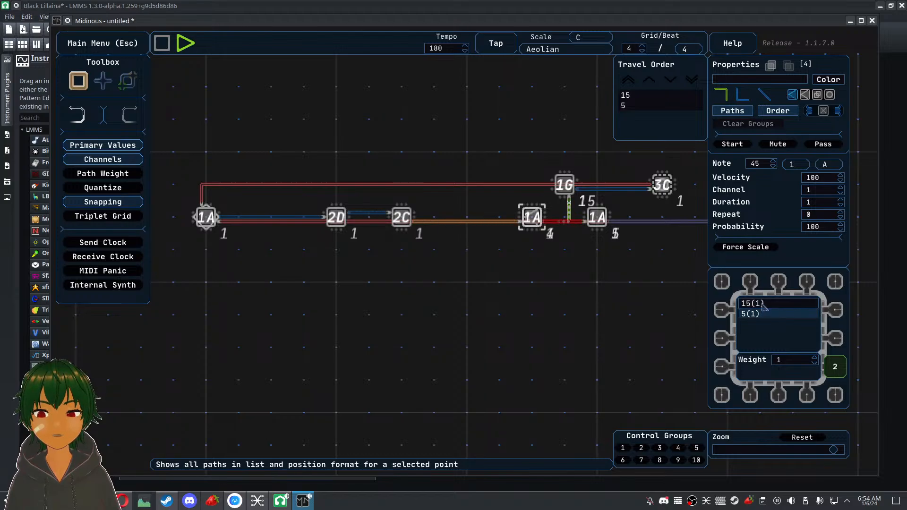
Set the weight of the fourth point's path to point 5 to 4
left_click(766, 313)
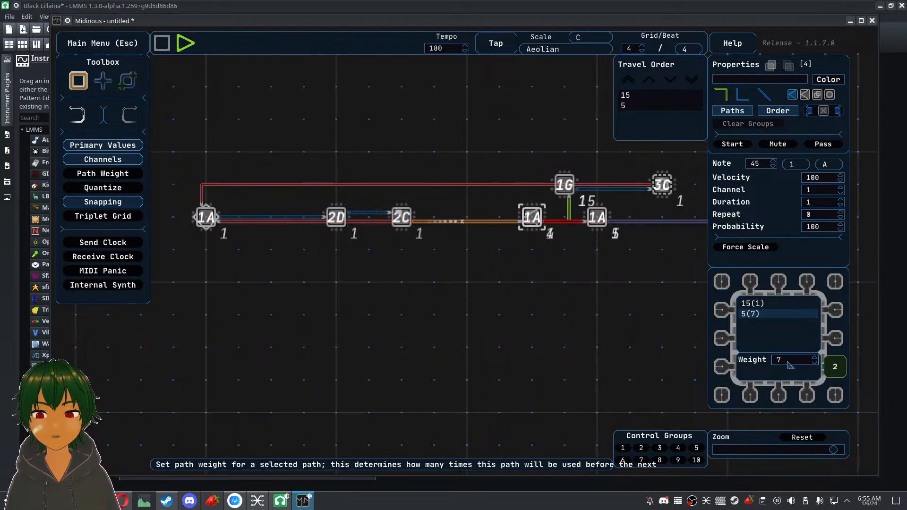
scroll(791, 366, "up", 3)
scroll(791, 366, "down", 2)
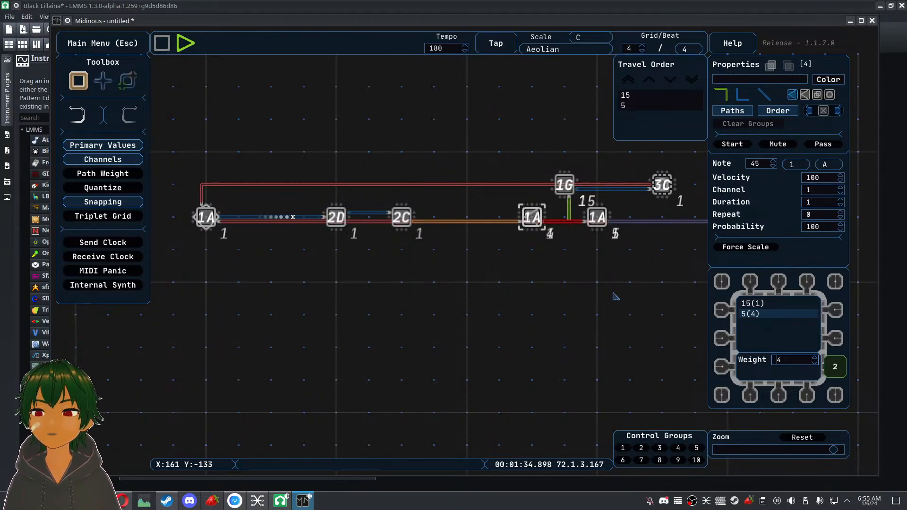
Select the first upper point and return to the fourth point to review its weighted path list
left_click(565, 182)
left_click(532, 220)
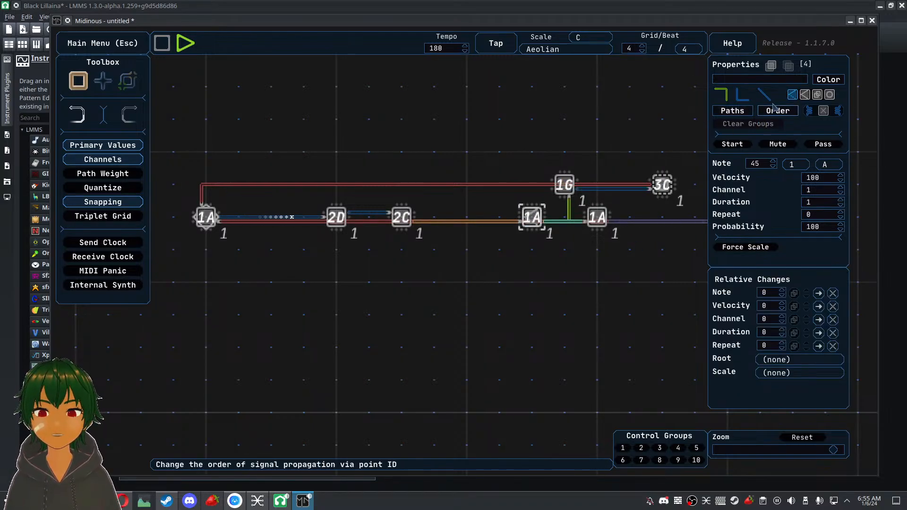
left_click(733, 110)
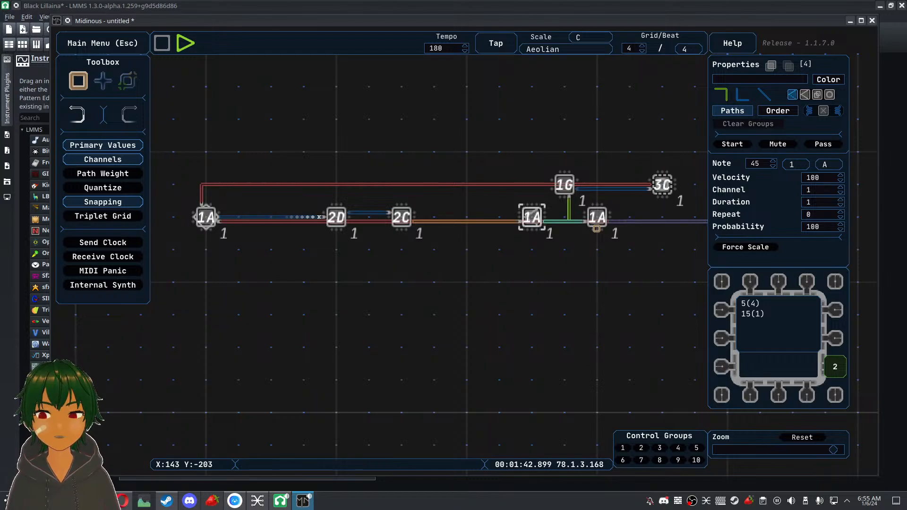
Review the fourth point's outgoing path list and the weight of its path to point 5
left_click(736, 112)
left_click(736, 113)
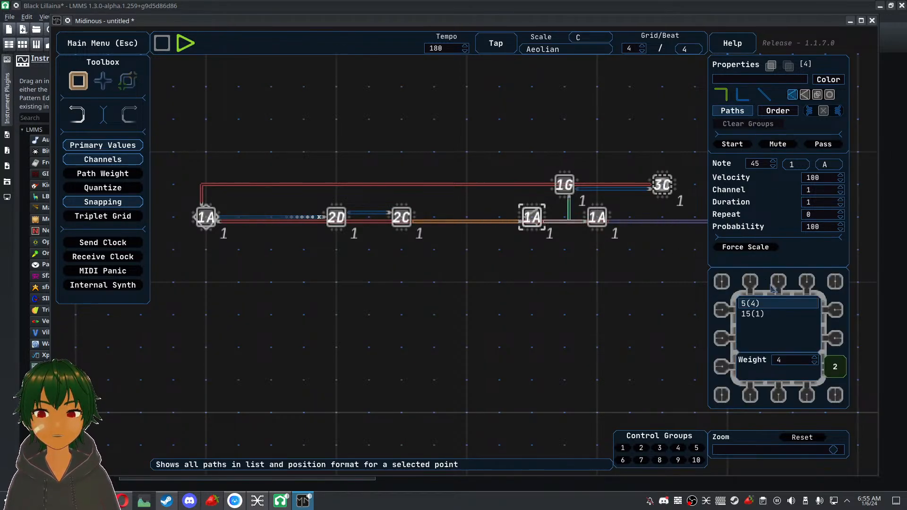
left_click(732, 110)
left_click(721, 111)
left_click(722, 112)
left_click(722, 111)
Stop playback, place point 5 below point 15 in the fourth point's travel order, and test-play the sequence
left_click(784, 110)
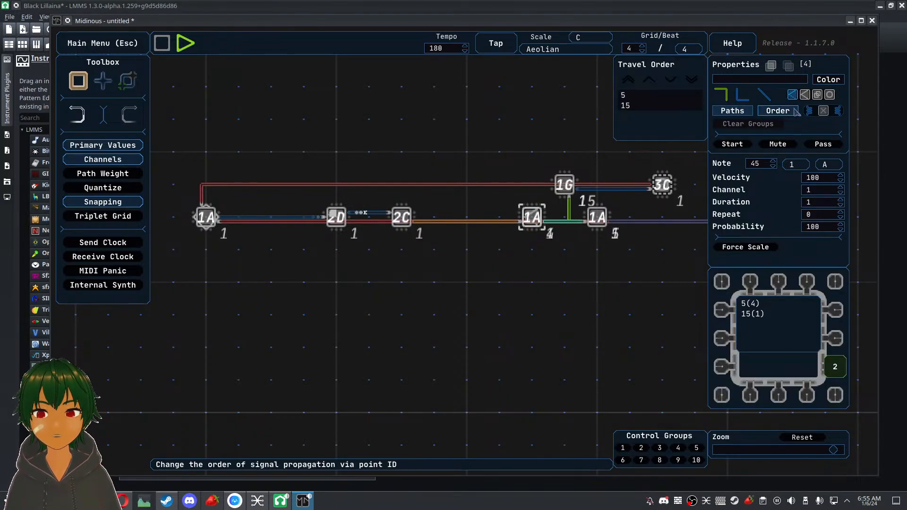
left_click(631, 96)
left_click(633, 98)
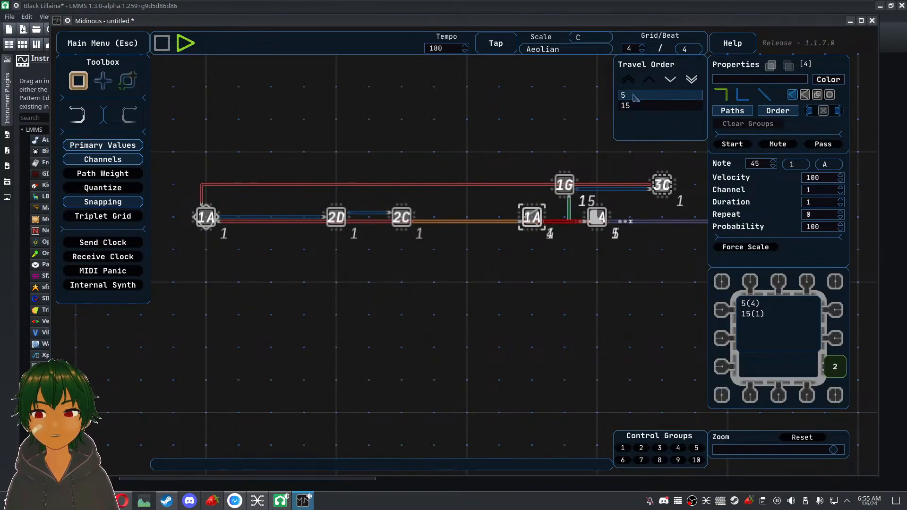
left_click(166, 47)
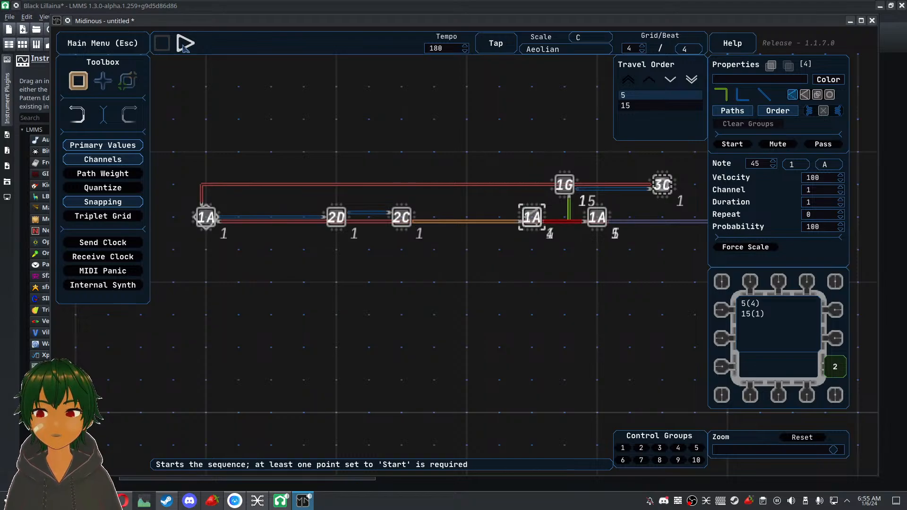
left_click(671, 81)
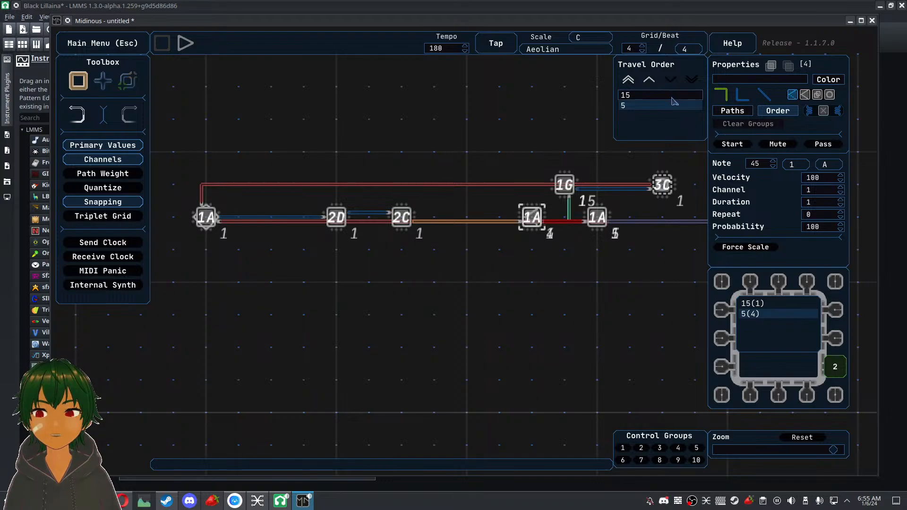
left_click(464, 95)
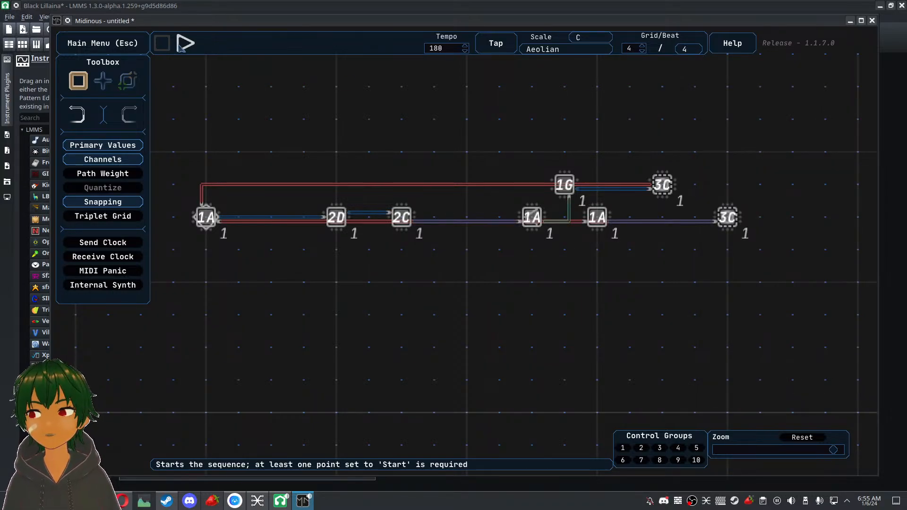
left_click(182, 46)
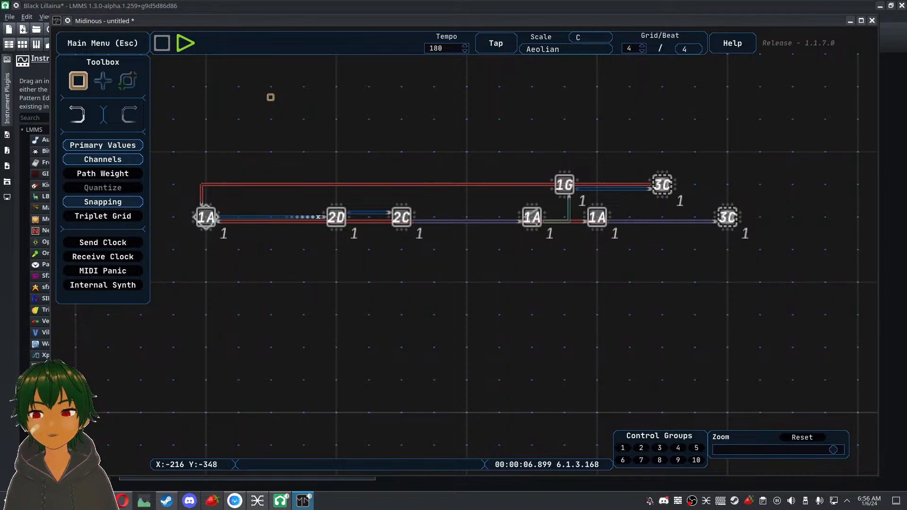
left_click(162, 43)
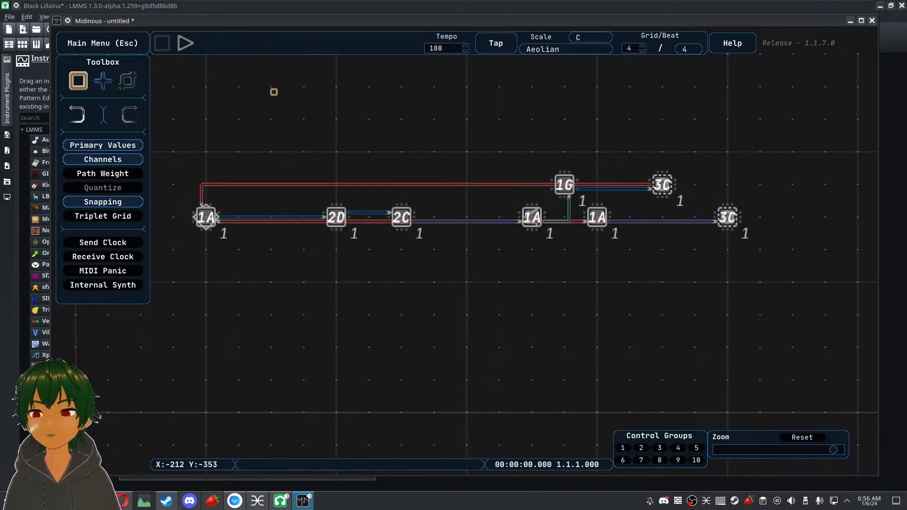
Select the connected points of both rows, reselect only those of the lower row, and clear the selection
scroll(274, 91, "down", 4)
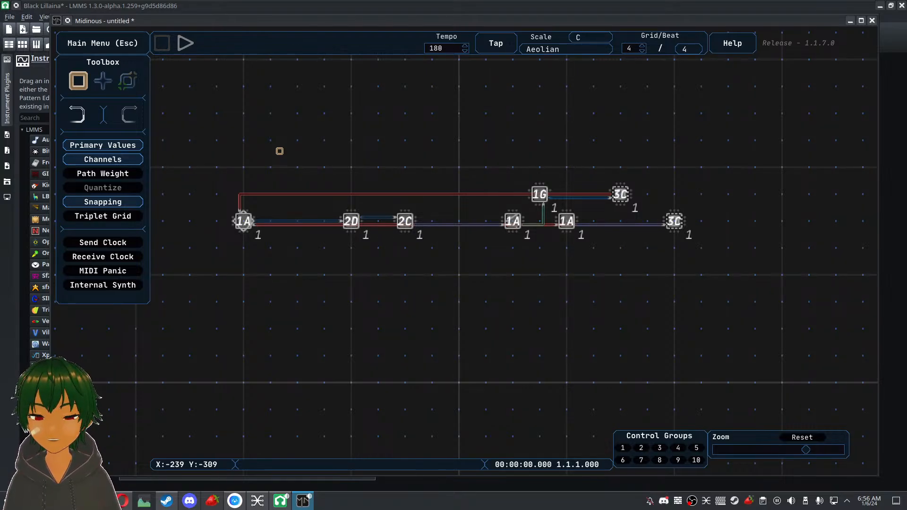
scroll(280, 151, "down", 1)
left_click_drag(241, 163, 636, 246)
left_click_drag(550, 274, 510, 199)
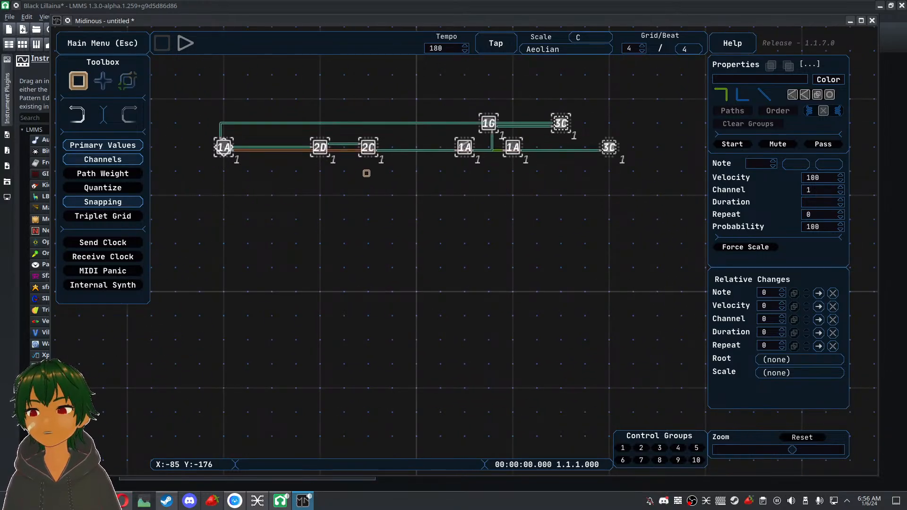
left_click_drag(206, 134, 541, 163)
left_click_drag(537, 213, 516, 240)
scroll(421, 222, "down", 2)
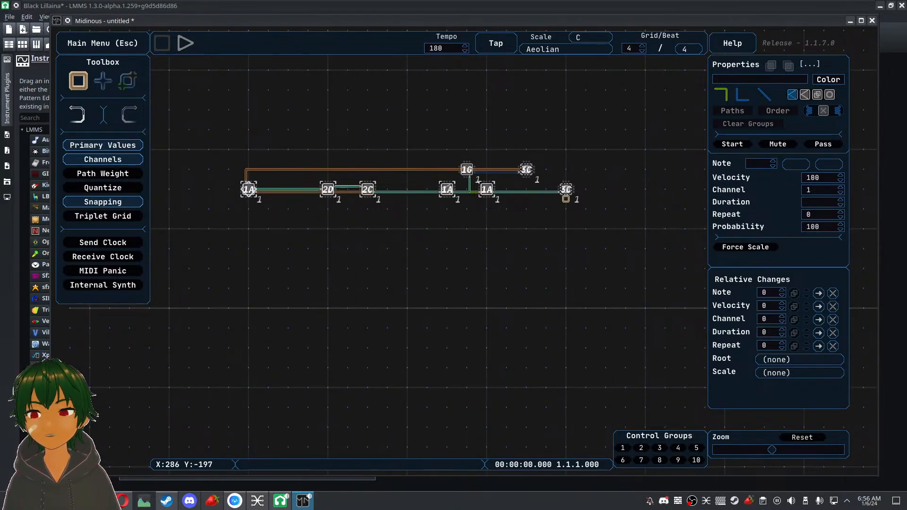
left_click(566, 192)
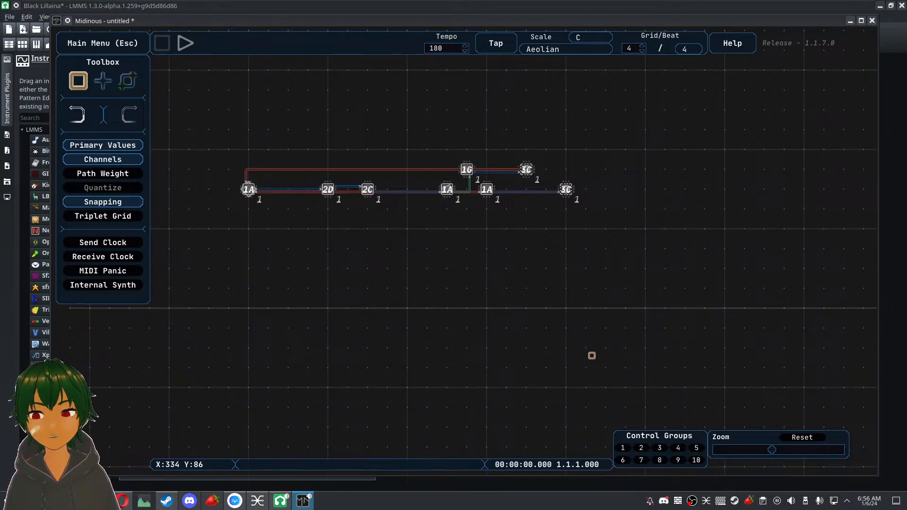
Select the sequence's start point to inspect its properties, and clear the selection
scroll(461, 181, "up", 2)
mouse_move(454, 201)
left_mouse_down()
mouse_move(501, 214)
mouse_move(467, 207)
left_mouse_up()
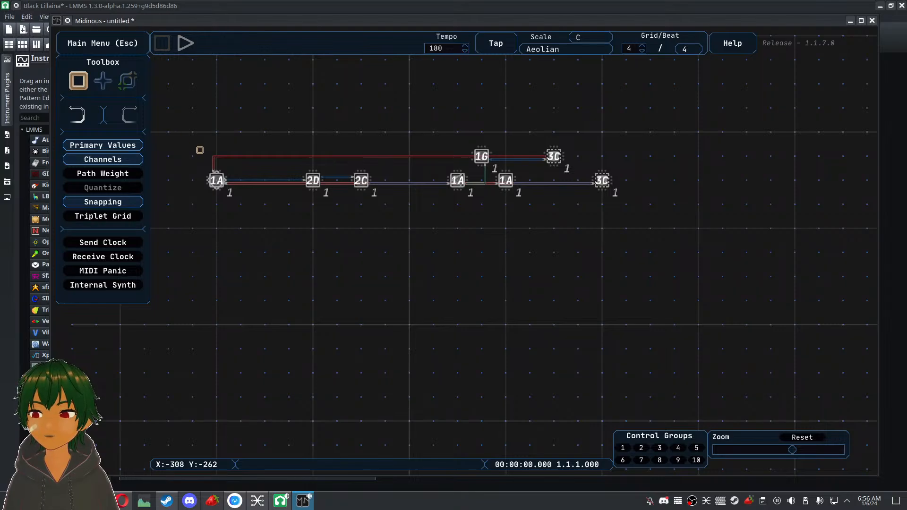
left_click_drag(201, 149, 279, 219)
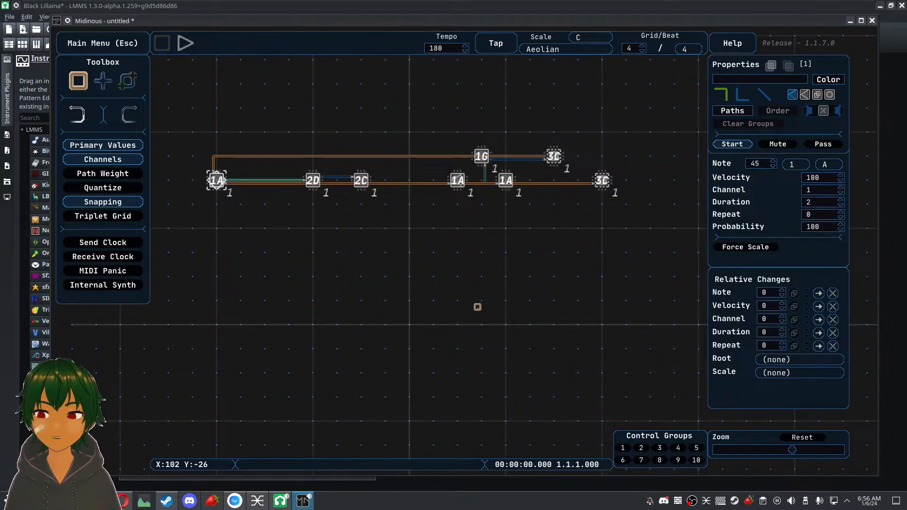
left_click(477, 307)
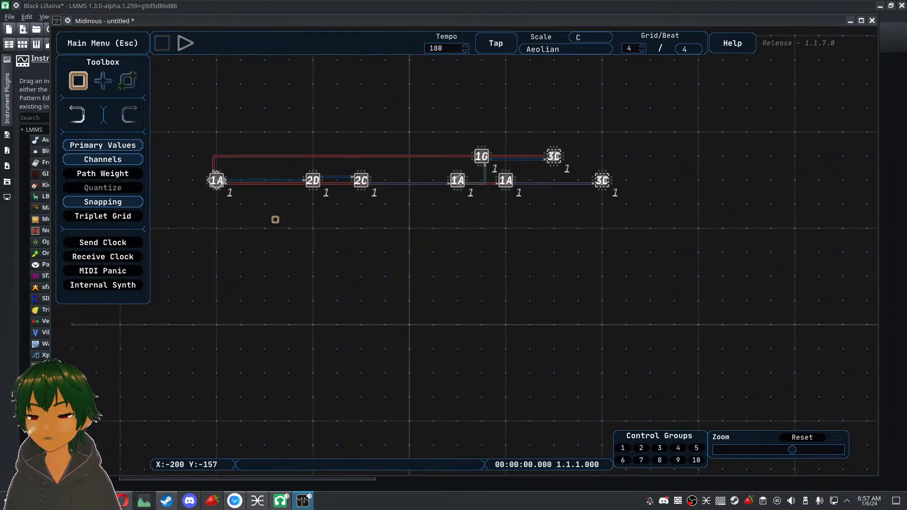
Set the fourth point's signal type to divide, and play the sequence to hear both branches before stopping it
left_click(457, 180)
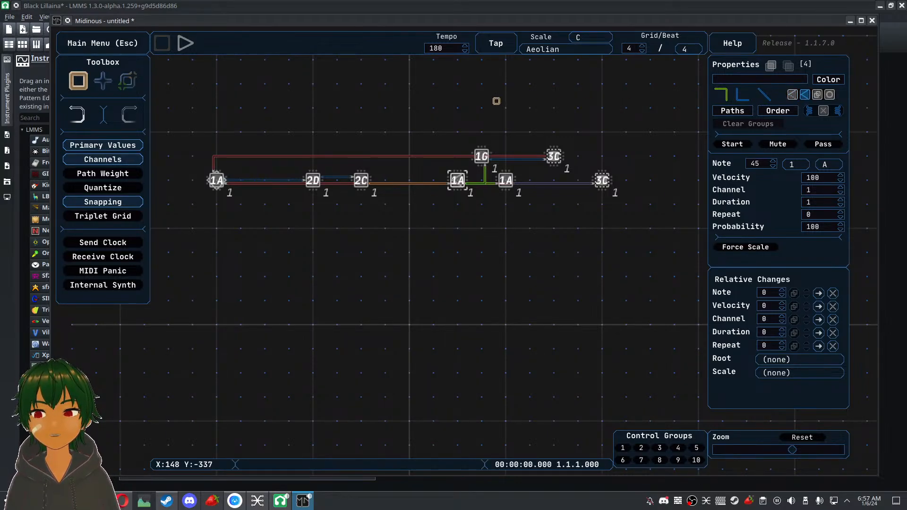
left_click(491, 92)
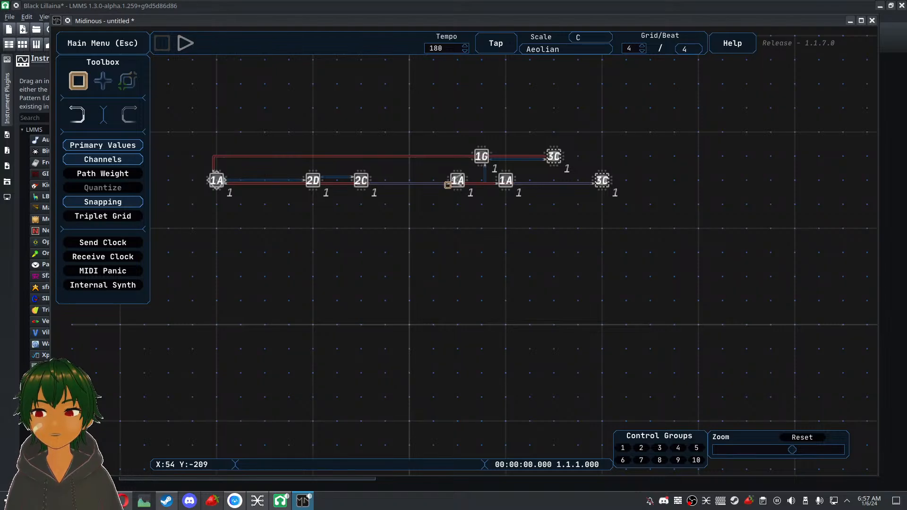
left_click(455, 181)
left_click(185, 43)
left_click(351, 260)
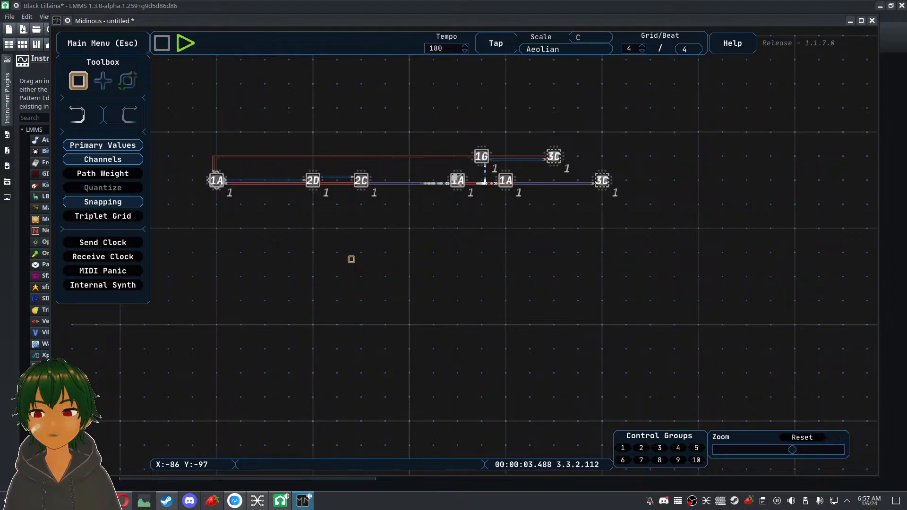
left_click(163, 46)
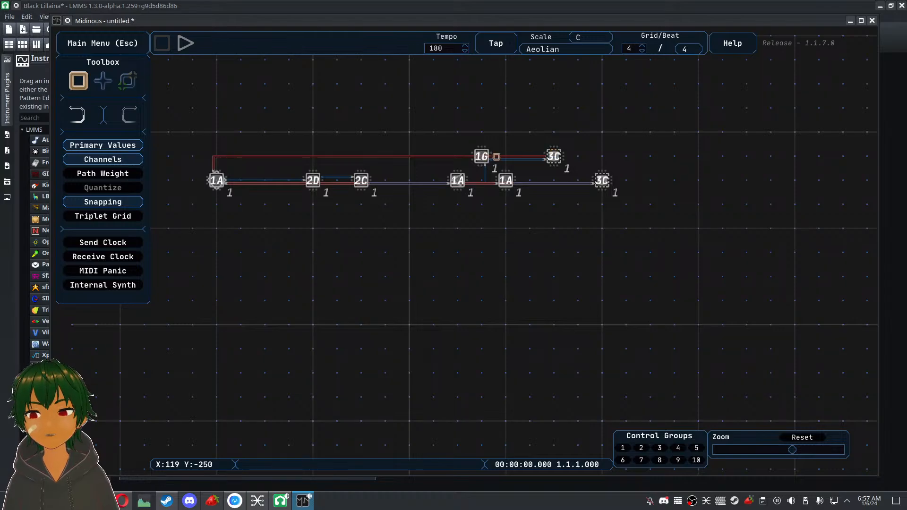
Remove the upper muted 3C point's incoming and outgoing paths, test-play the sequence, and dismiss the dialog
left_click(552, 156)
left_click(739, 109)
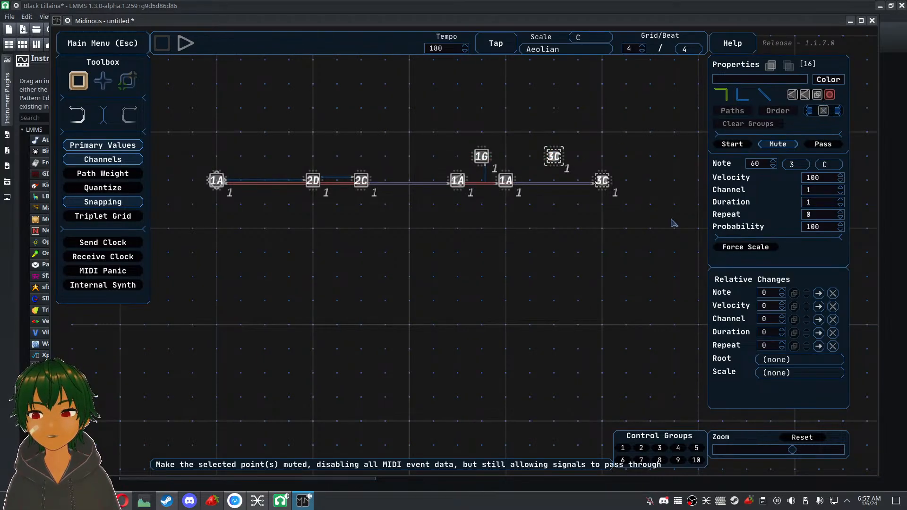
left_click(594, 276)
left_click(185, 43)
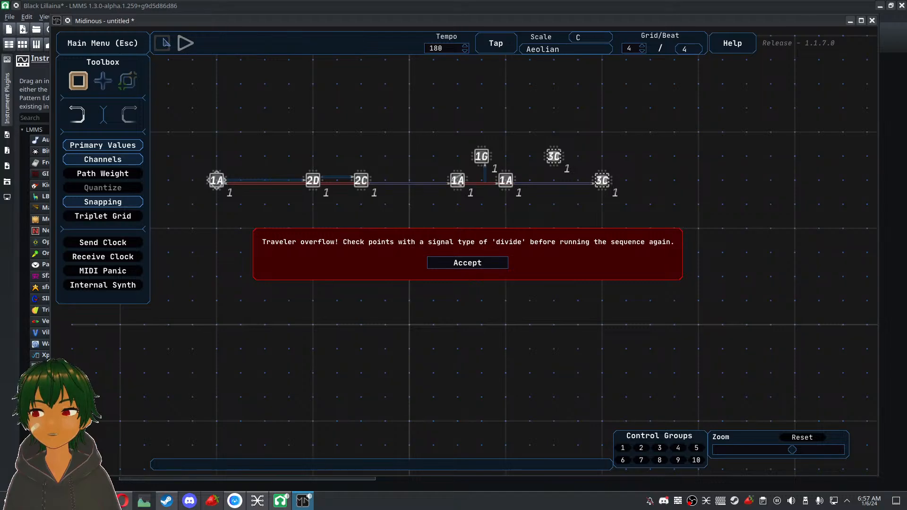
left_click(495, 265)
Move point 5 and the row's muted 3C end point down into a lower branch mirroring the upper one
scroll(495, 263, "up", 2)
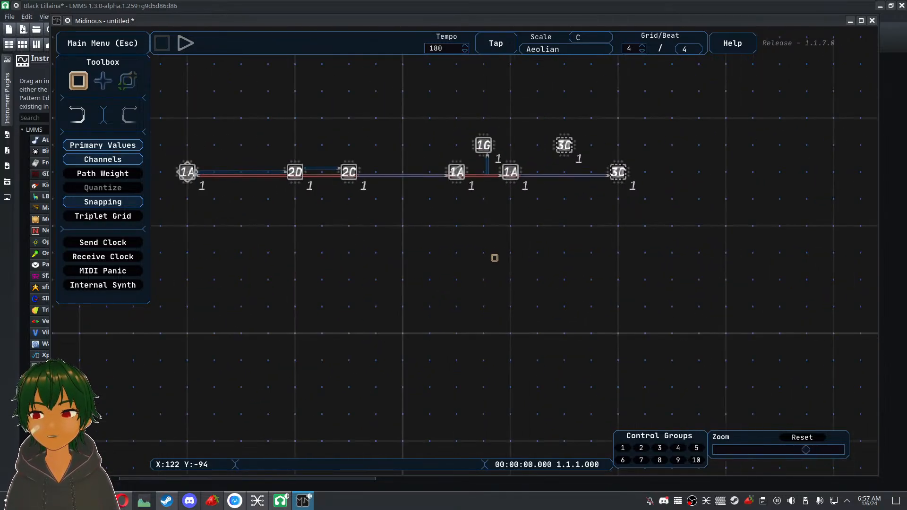
left_click_drag(510, 172, 484, 198)
left_click(533, 223)
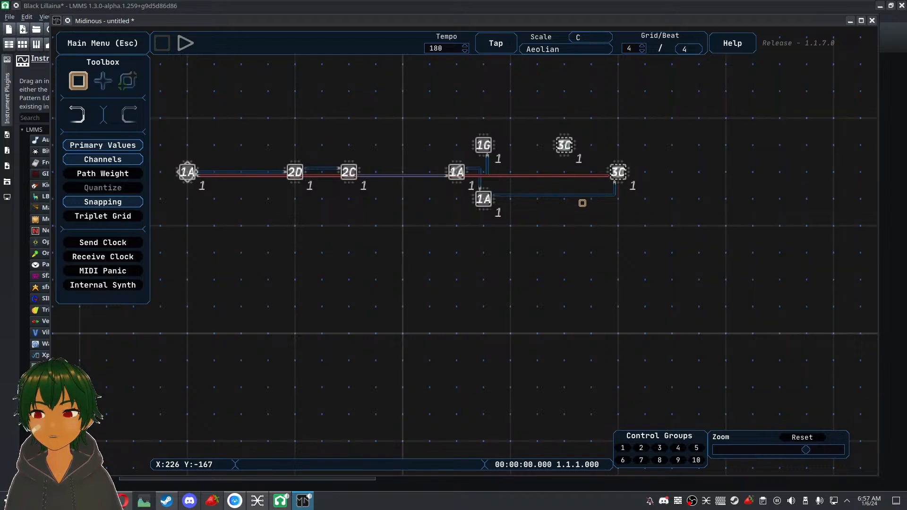
left_click_drag(618, 172, 566, 198)
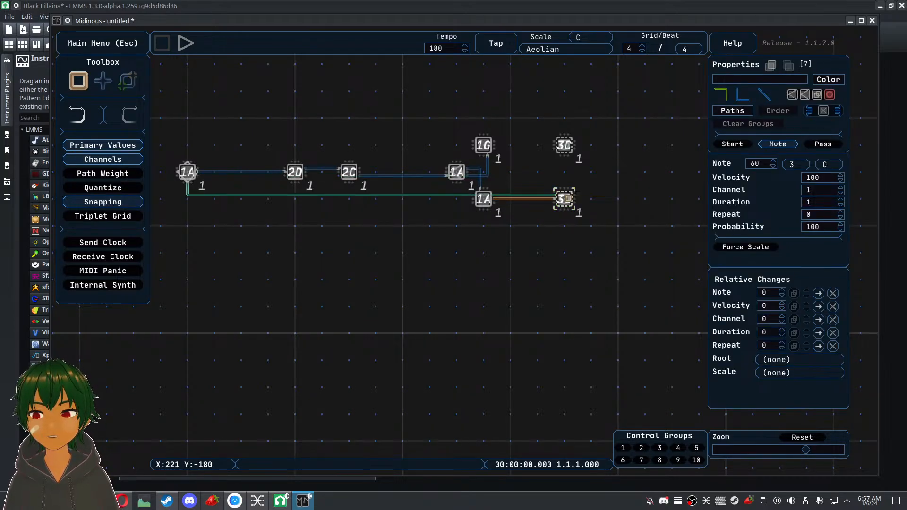
left_click(504, 183)
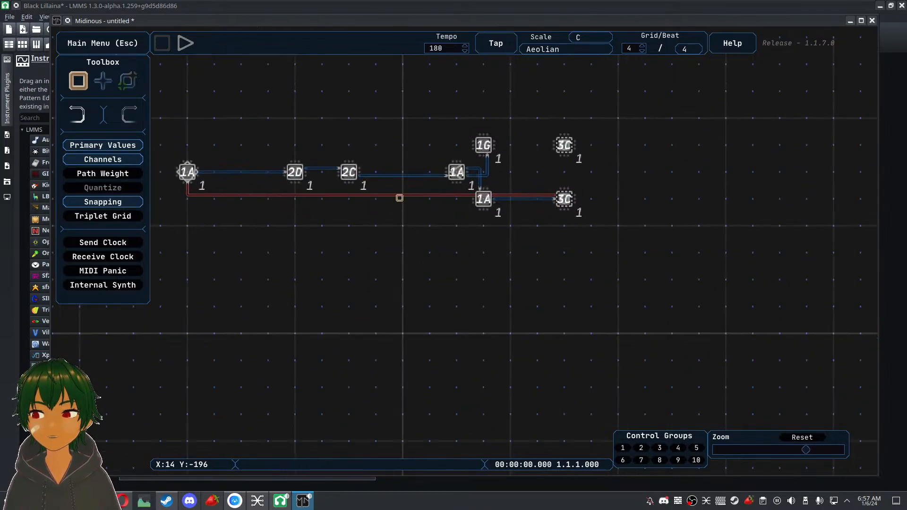
Play the sequence with the rearranged branches, and stop it
left_click_drag(382, 214, 396, 222)
left_click(187, 50)
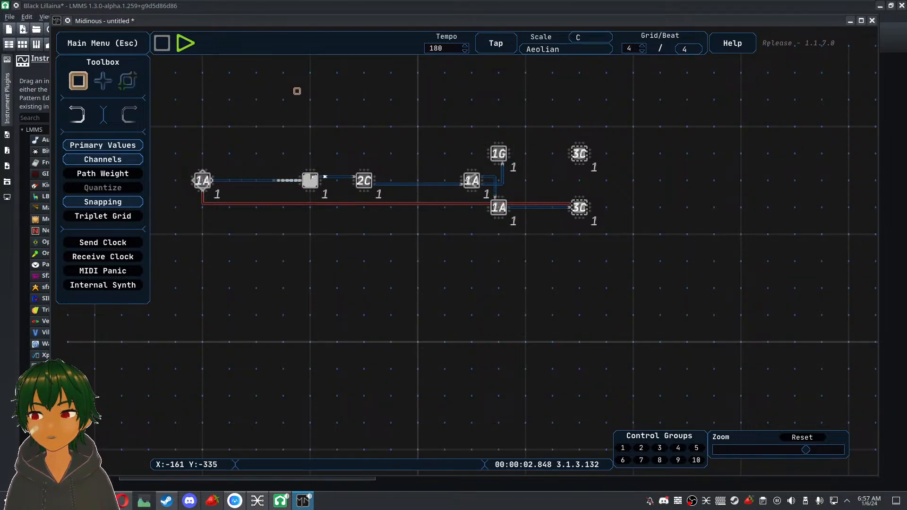
left_click(162, 43)
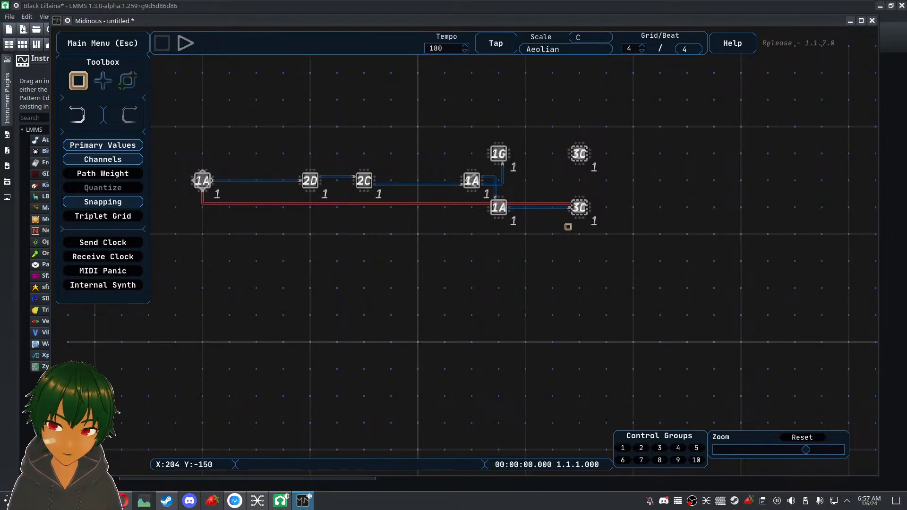
Set the weight of the fourth point's path to point 5 to 1, and deselect the point
left_click(473, 183)
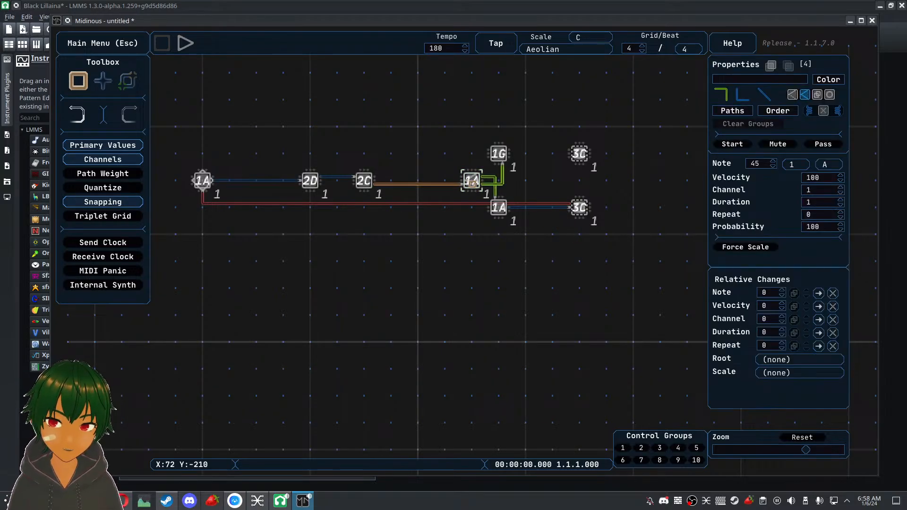
left_click(778, 111)
left_click(734, 112)
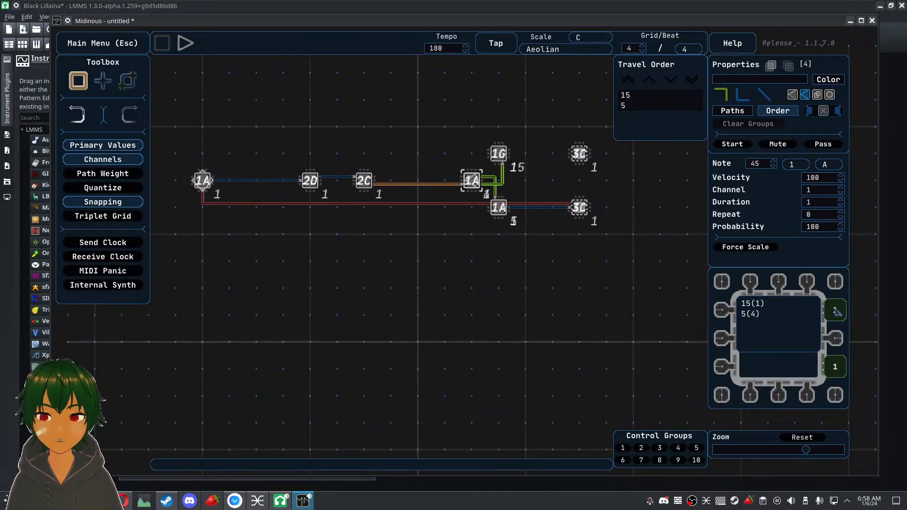
left_click(799, 314)
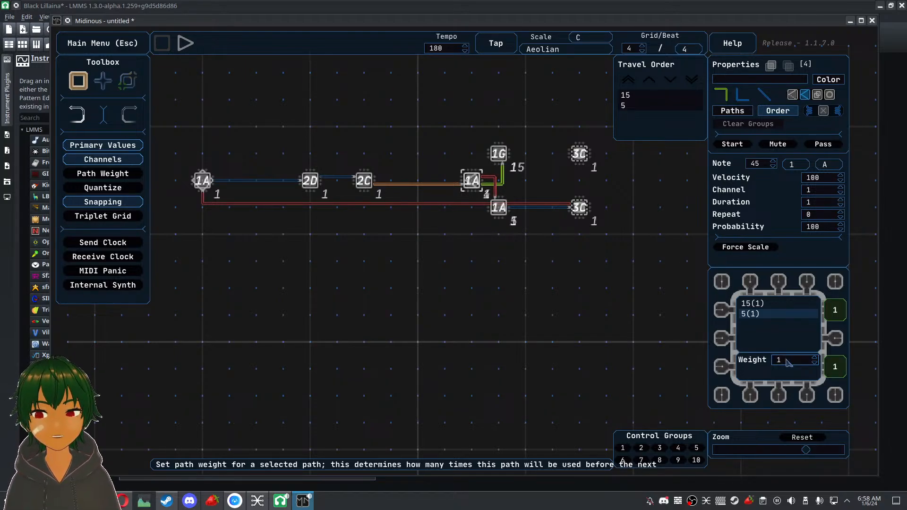
left_click(595, 296)
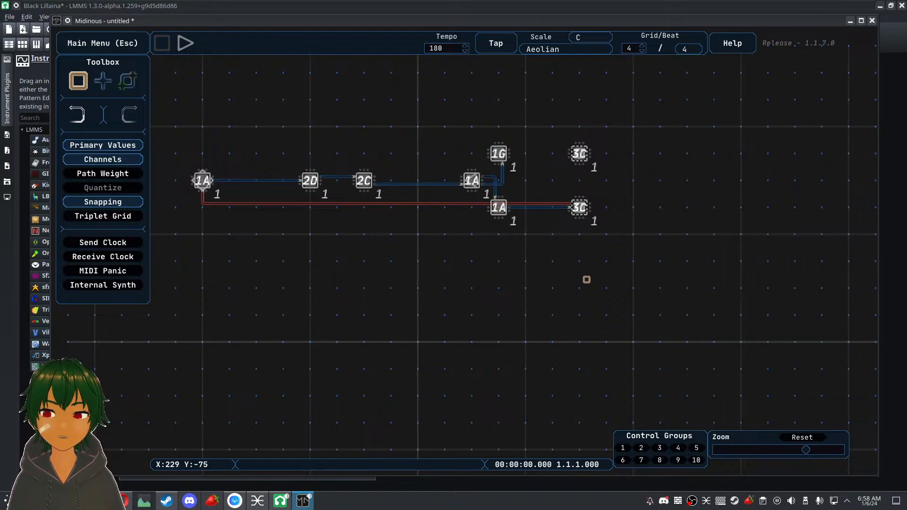
Start playback and lower the upper branch point's note to 39 (1 D#)
left_click(186, 43)
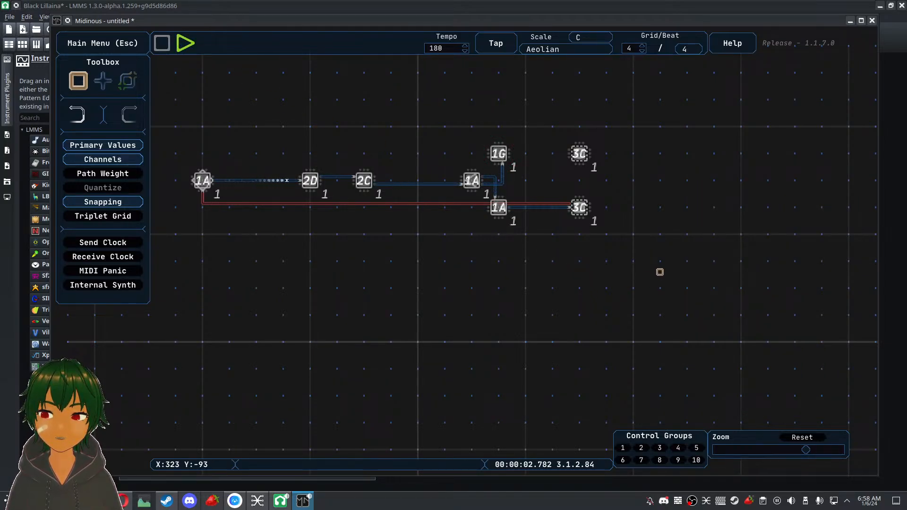
left_click(497, 155)
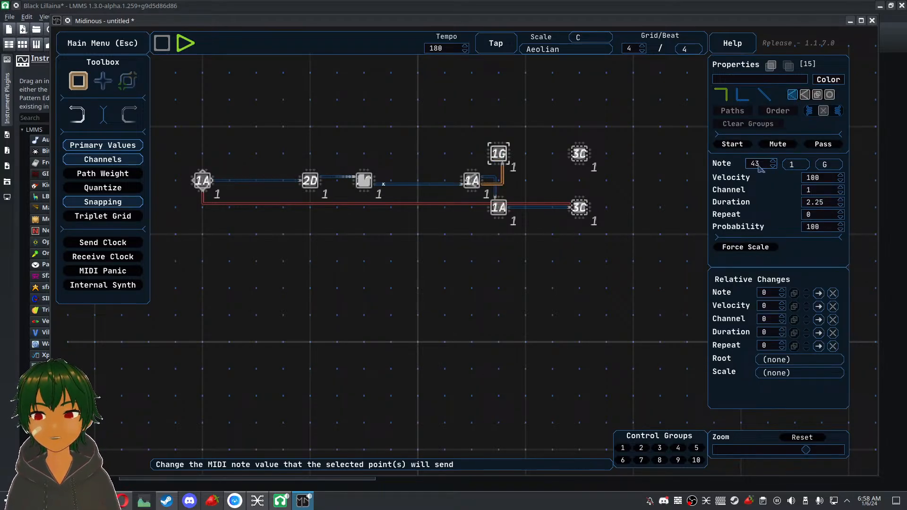
scroll(760, 167, "down", 1)
scroll(760, 167, "down", 2)
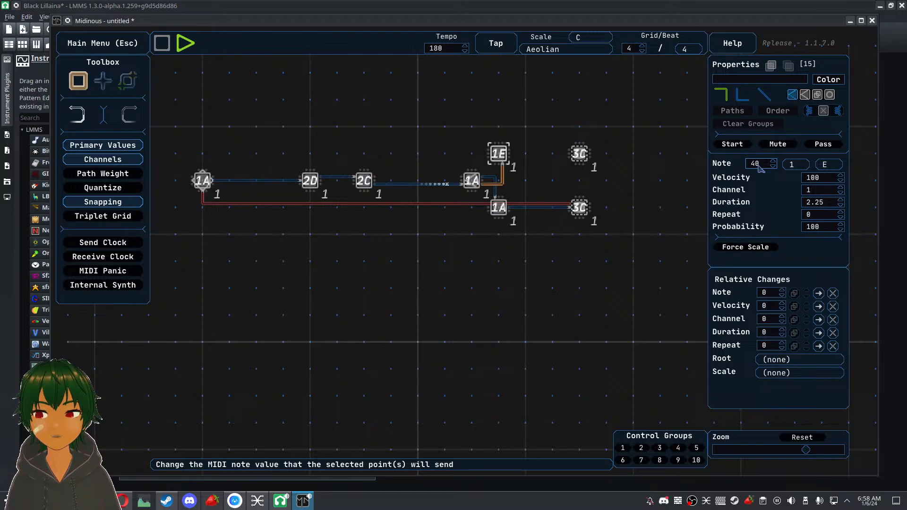
scroll(760, 168, "down", 1)
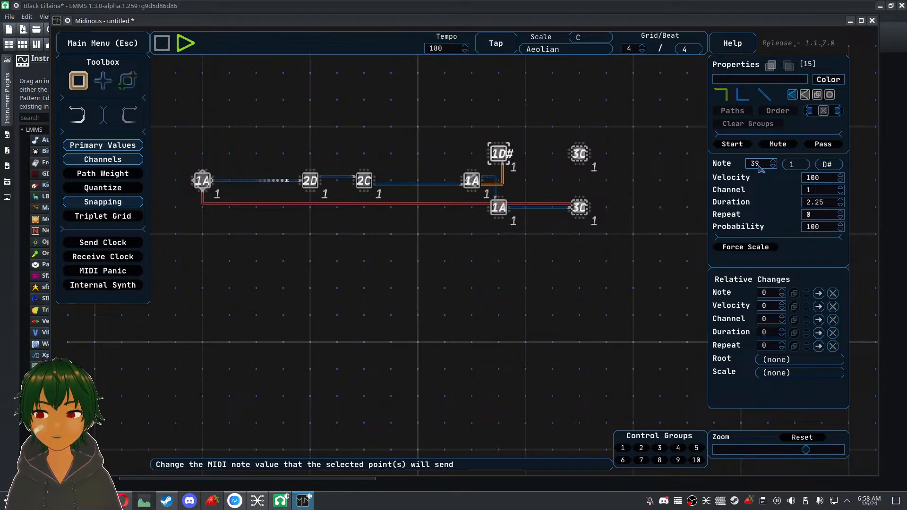
Lower the upper branch point's note to 34 (0 A#) during playback, and stop the sequence
scroll(760, 168, "down", 1)
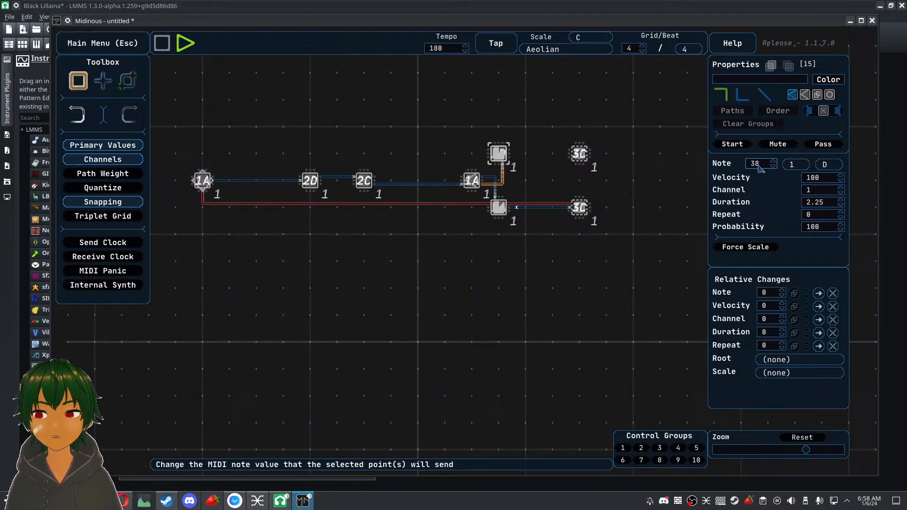
scroll(760, 168, "down", 2)
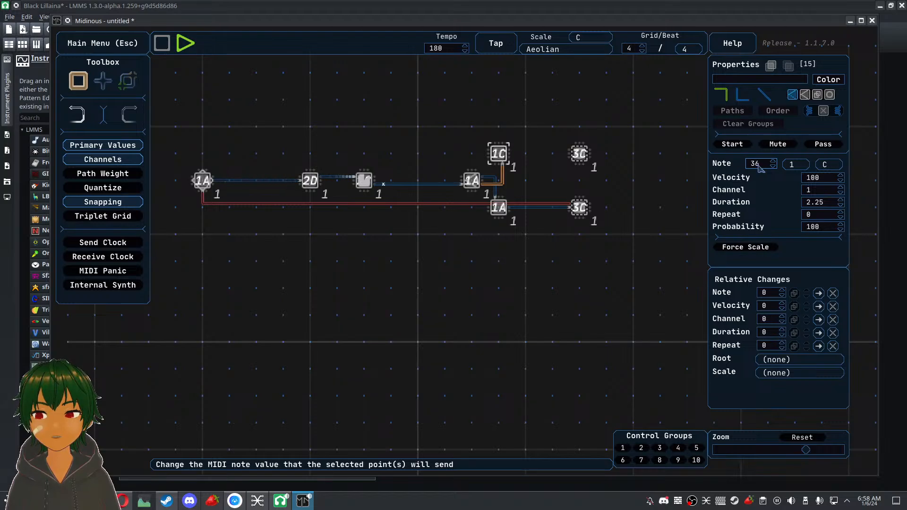
scroll(760, 168, "down", 1)
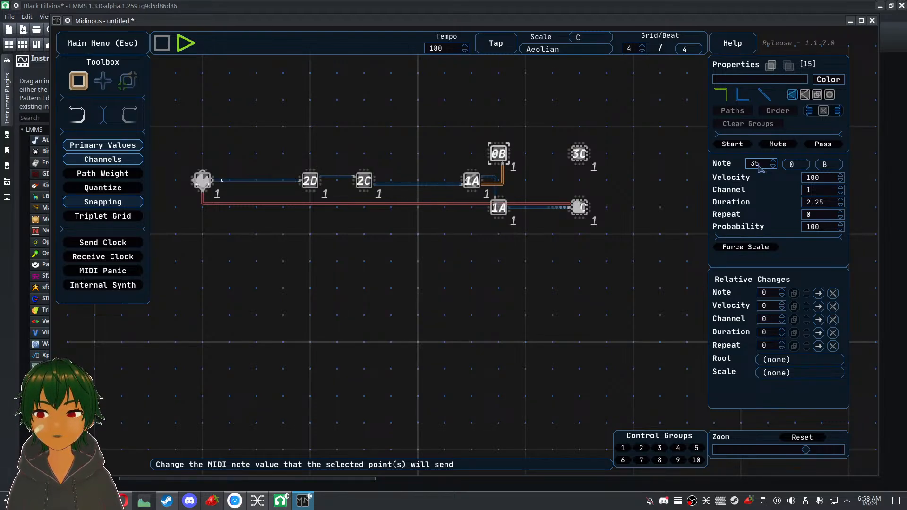
scroll(760, 167, "down", 1)
left_click(162, 42)
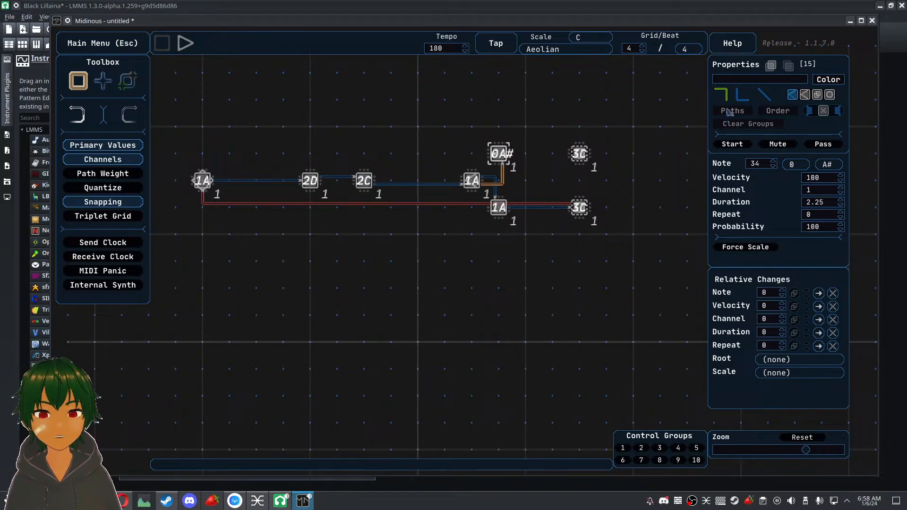
Spread the branches by moving the 0A# point up one grid row and the lower 1A and 3C points down one
left_click(523, 133)
left_click_drag(504, 153, 501, 125)
left_click_drag(497, 213, 500, 251)
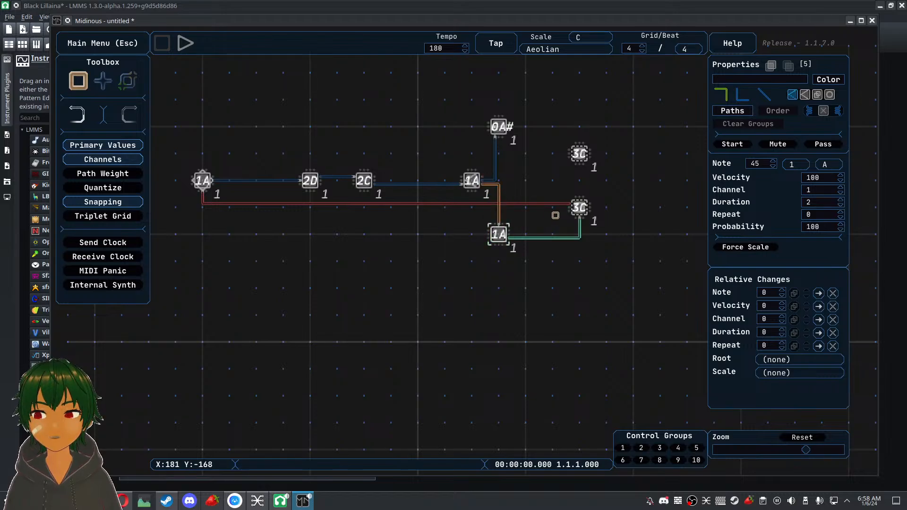
left_click(588, 207)
left_click_drag(587, 206, 588, 232)
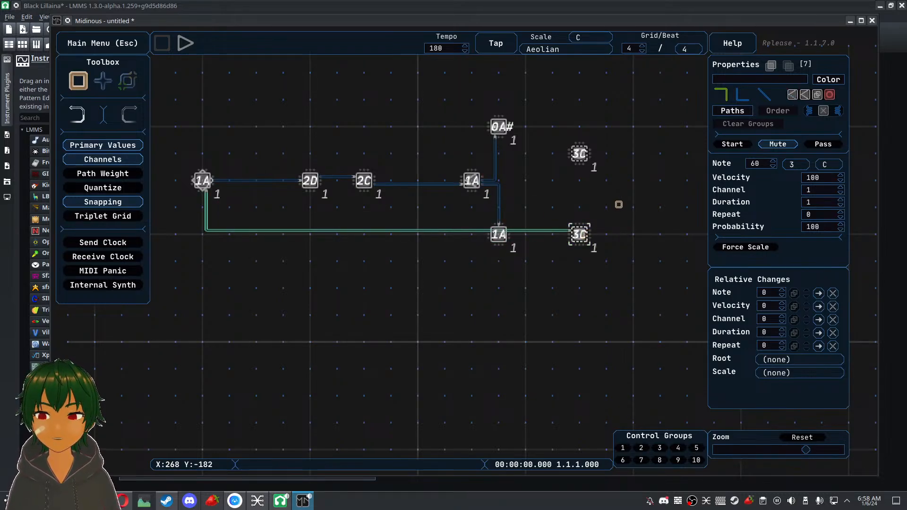
Delete the paths into and out of the lower 3C point, and move both muted 3C points aside, well past the branches
left_click(536, 230)
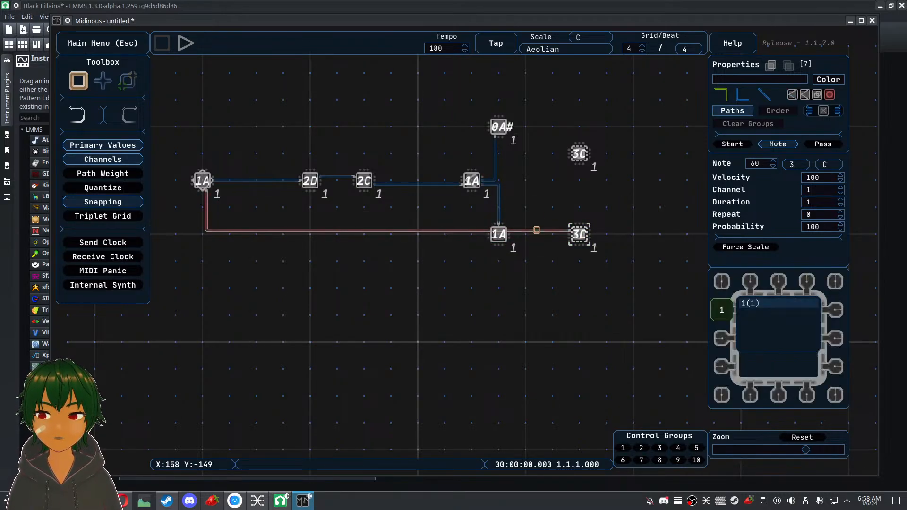
left_click(531, 279)
left_click(579, 153)
left_click_drag(578, 153, 686, 180)
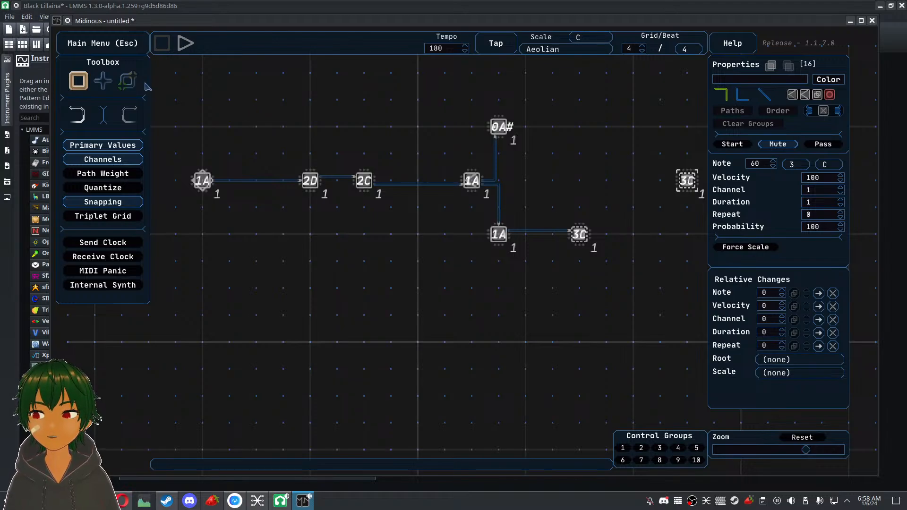
left_click(551, 233)
key("Delete")
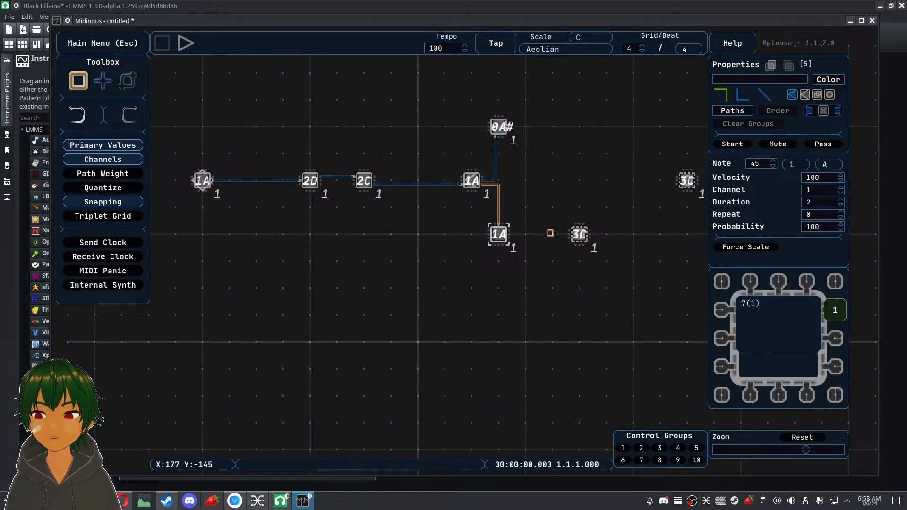
left_click_drag(578, 234, 688, 234)
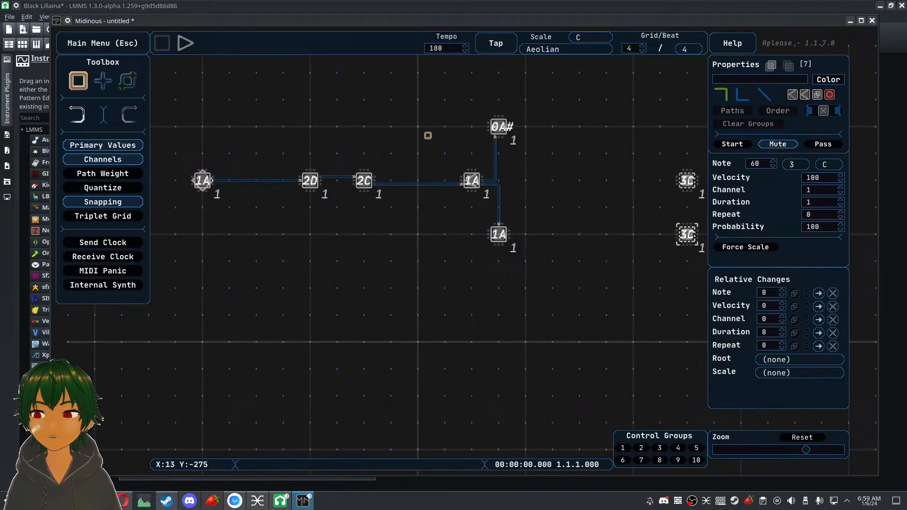
Place three new points in an arc between the 0A# and lower 1A branch points
left_click(428, 136)
left_click(103, 81)
left_click(520, 157)
left_click(547, 184)
left_click(519, 210)
Connect the fourth point of the row to each of the three new points with paths
left_click(128, 80)
left_click_drag(473, 180, 528, 155)
left_click_drag(472, 180, 551, 179)
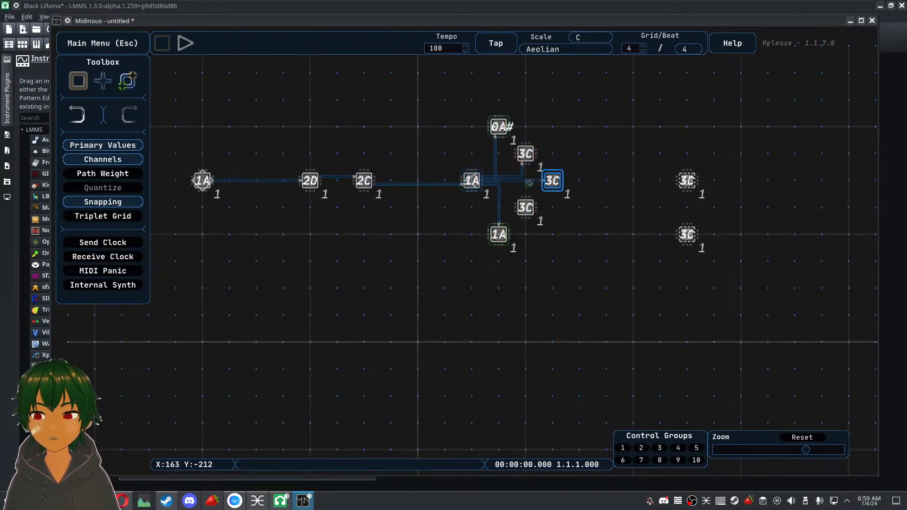
left_click_drag(472, 180, 527, 208)
key("q")
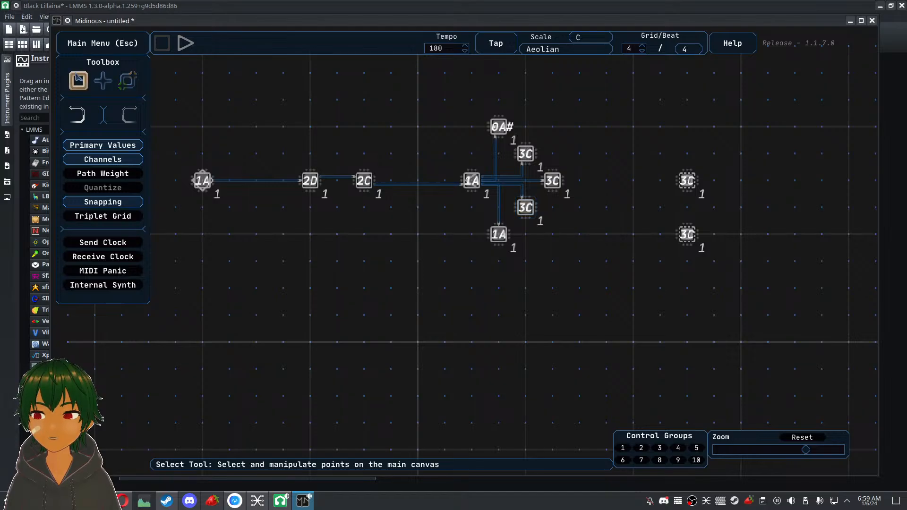
Set the three new points' notes from upper to lower to 1F, 1E (40) and 1D#
left_click(534, 143)
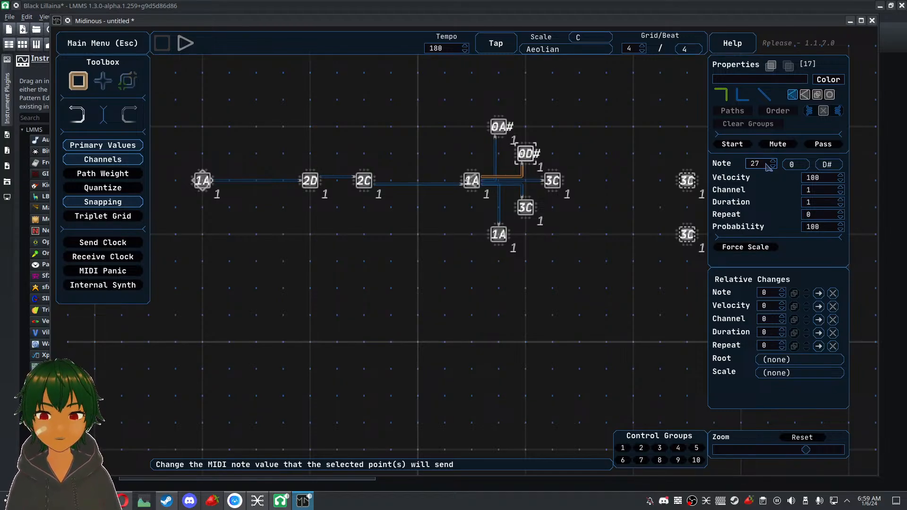
scroll(769, 168, "up", 1)
left_click_drag(587, 168, 540, 193)
scroll(763, 164, "down", 3)
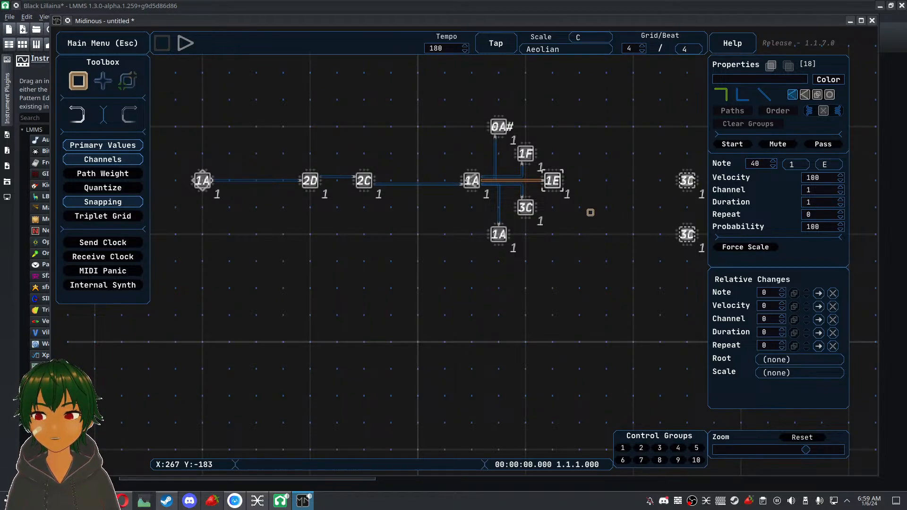
left_click_drag(526, 209, 526, 208)
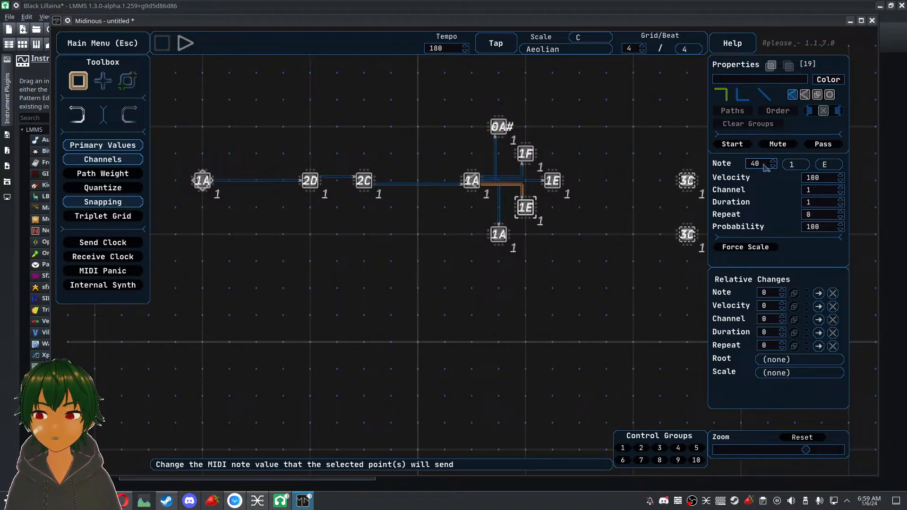
left_click(559, 290)
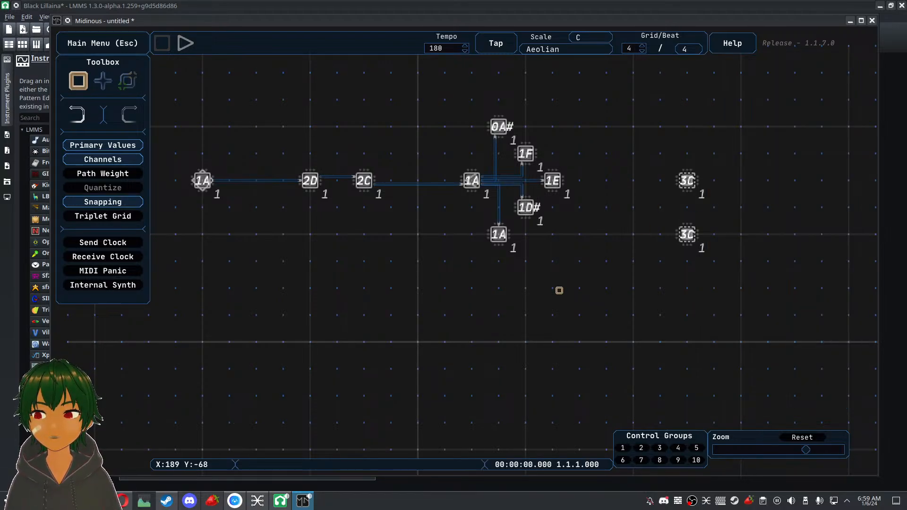
Set the fourth point of the row to choose its outgoing path at random, using path weight as probability
left_click(469, 179)
left_click(567, 115)
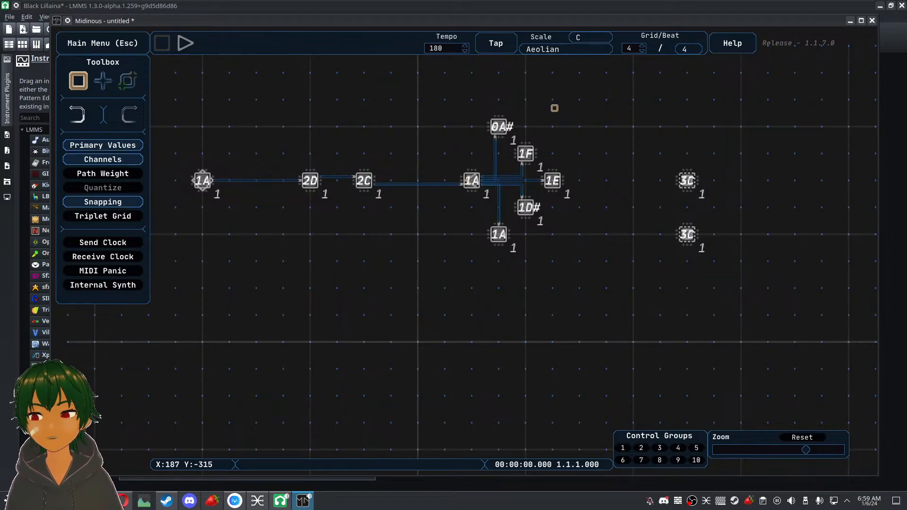
left_click(471, 179)
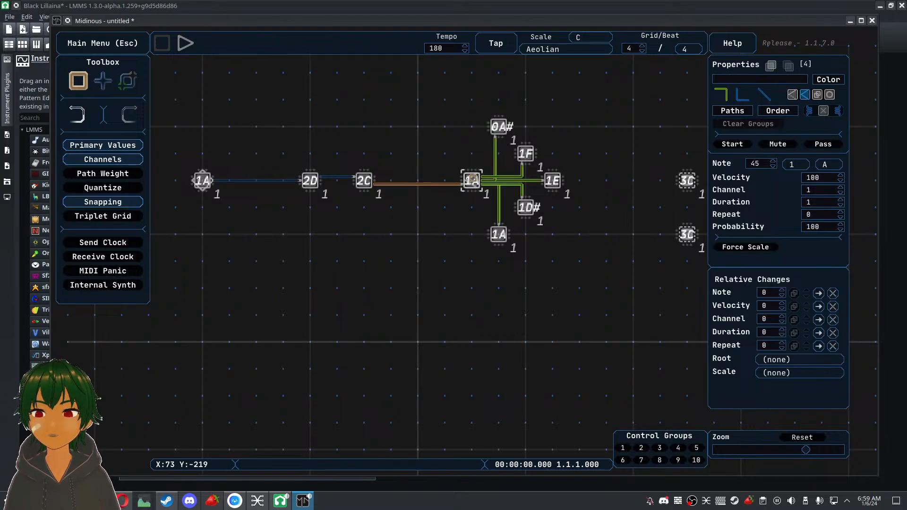
left_click(348, 116)
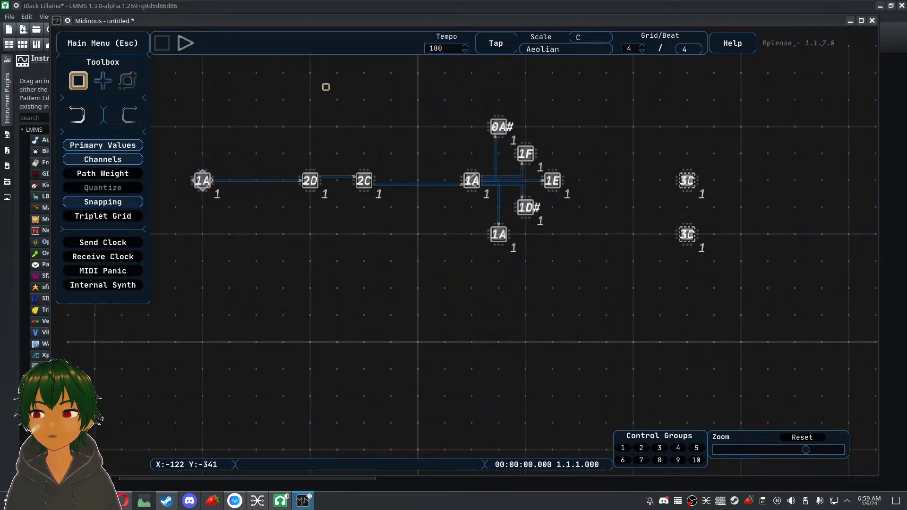
left_click(471, 179)
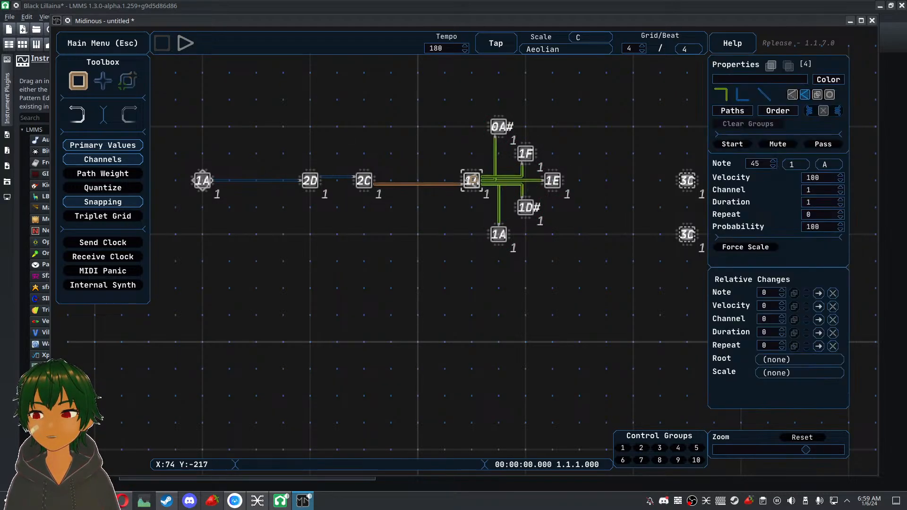
left_click(817, 95)
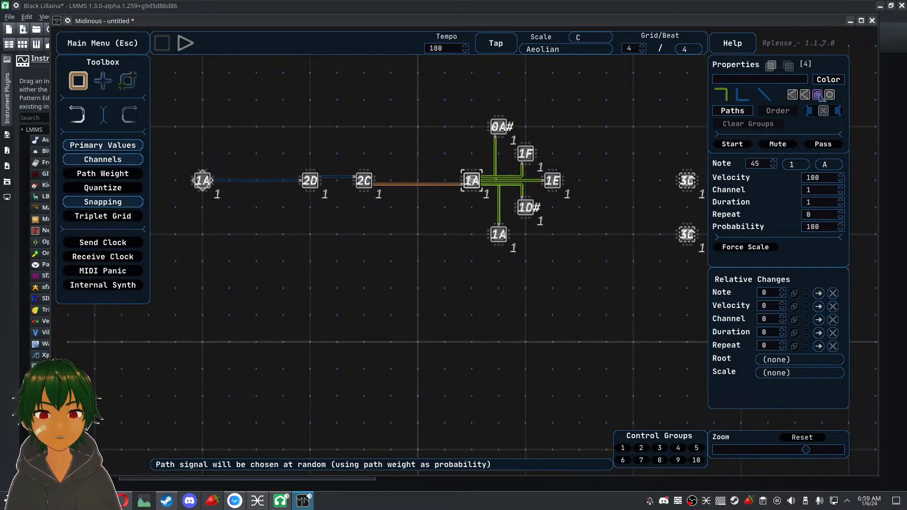
Play the sequence several times to check the random branching, and deselect the fourth point
left_click(184, 43)
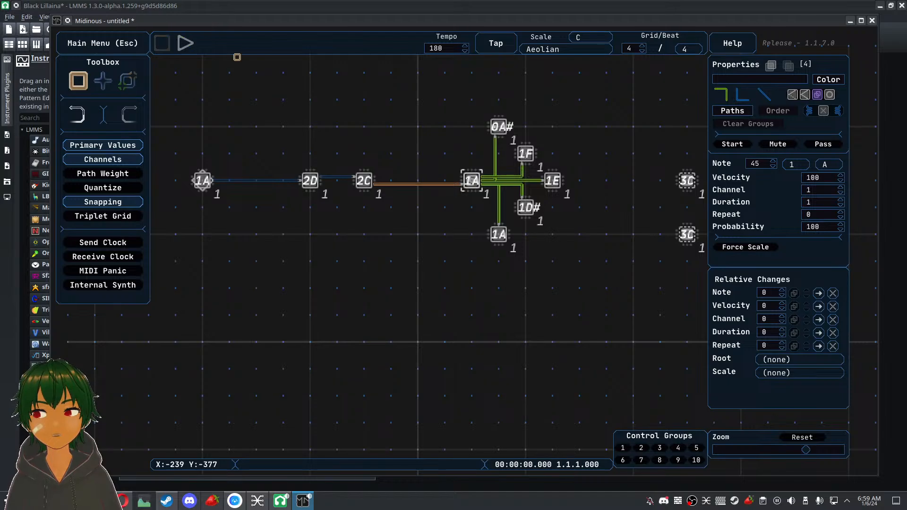
left_click(186, 44)
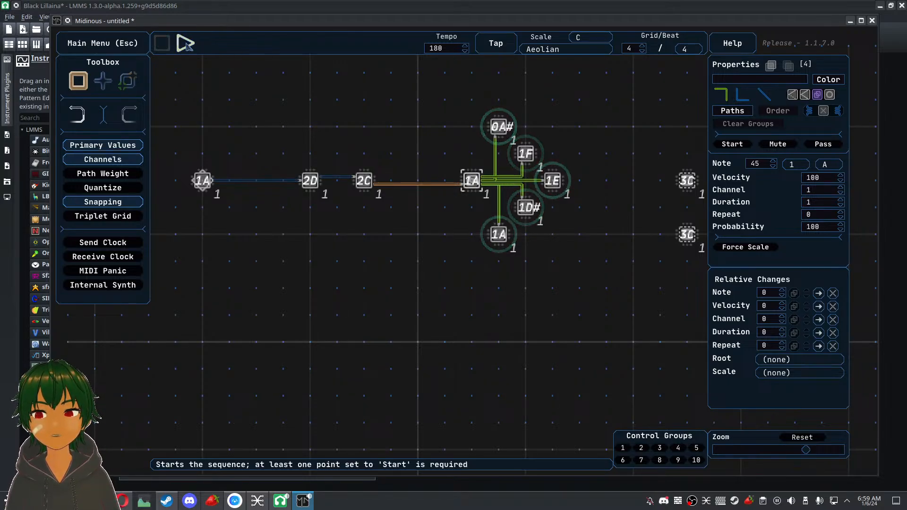
left_click(185, 44)
left_click(186, 43)
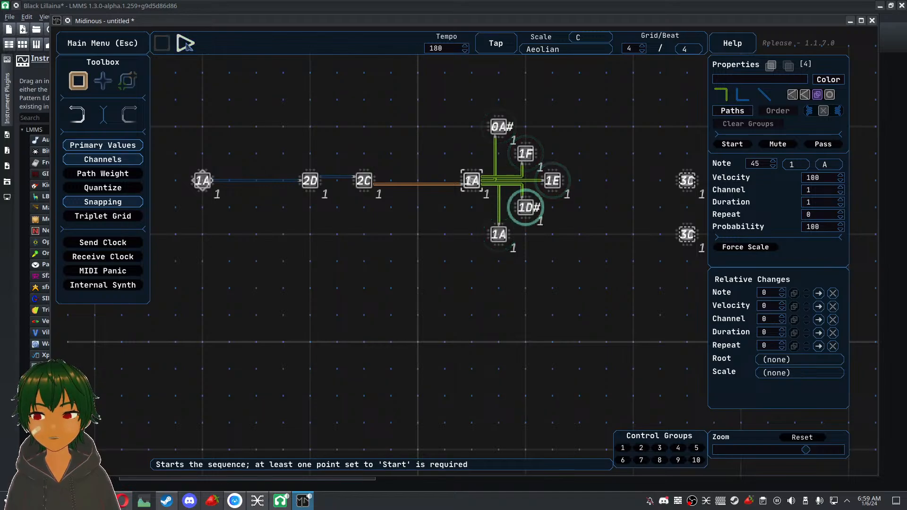
left_click(312, 131)
left_click_drag(359, 140, 345, 148)
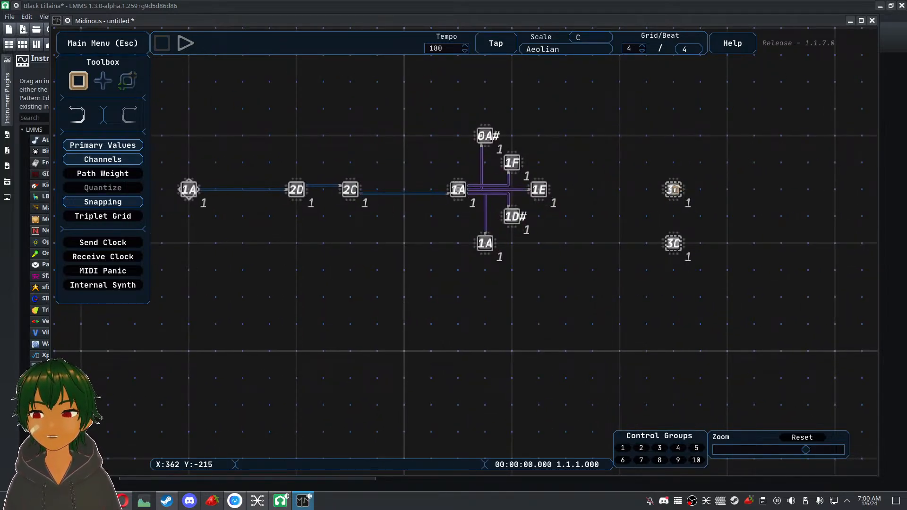
Move the upper muted 3C point in beside the 1E branch point, on the main row
left_click(674, 190)
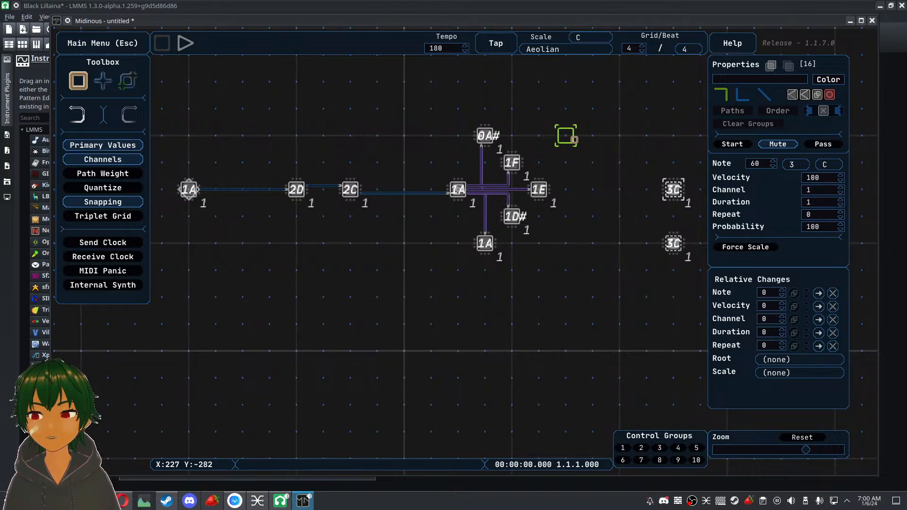
left_click_drag(579, 153, 591, 195)
left_click(536, 263)
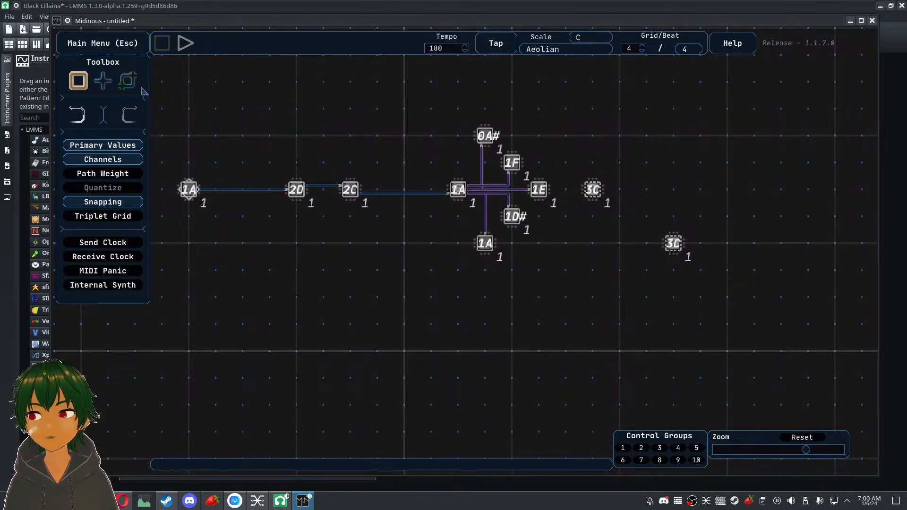
Switch the five branch points together to instant paths
left_click_drag(478, 116, 551, 263)
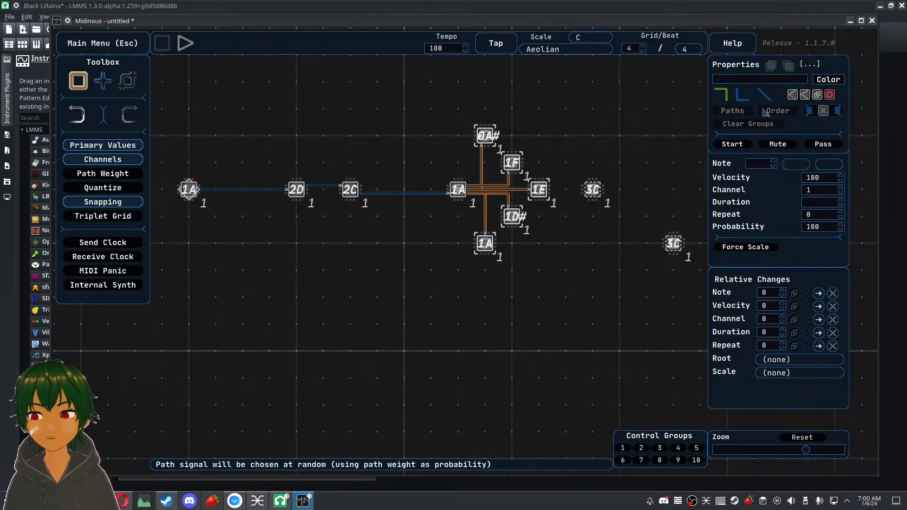
left_click(583, 191)
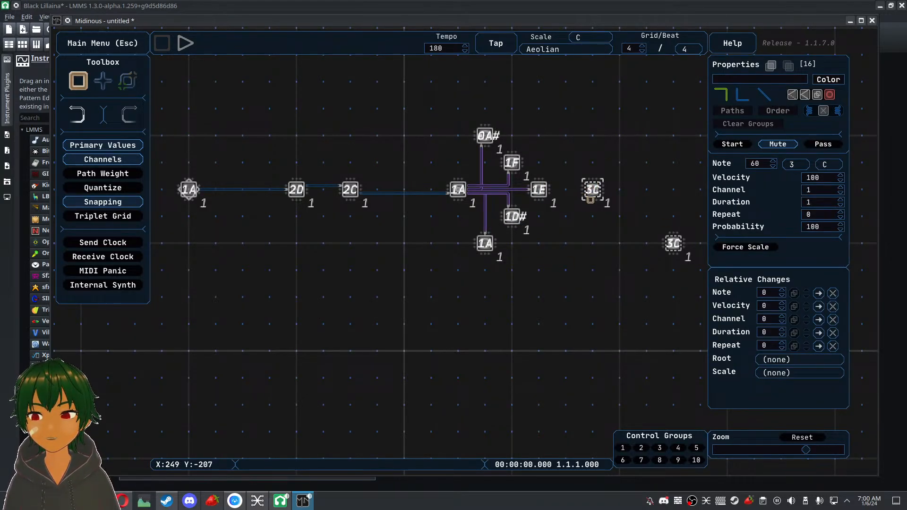
left_click(419, 115)
Connect all five branch points to the nearby muted 3C point with paths
left_click(127, 80)
mouse_move(485, 137)
left_mouse_down()
mouse_move(555, 144)
mouse_move(594, 189)
left_mouse_up()
mouse_move(513, 164)
left_mouse_down()
mouse_move(599, 183)
mouse_move(594, 190)
left_mouse_up()
left_click_drag(539, 190, 594, 189)
left_click_drag(513, 217, 593, 190)
left_click_drag(485, 244, 593, 190)
left_click(79, 81)
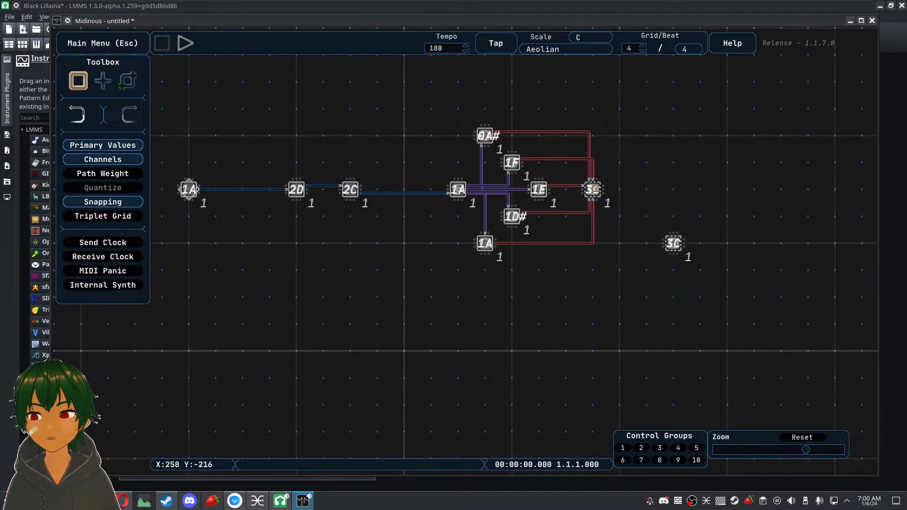
Move the remaining muted 3C point up onto the main row, and link the near 3C through it back to the start point
left_click(593, 190)
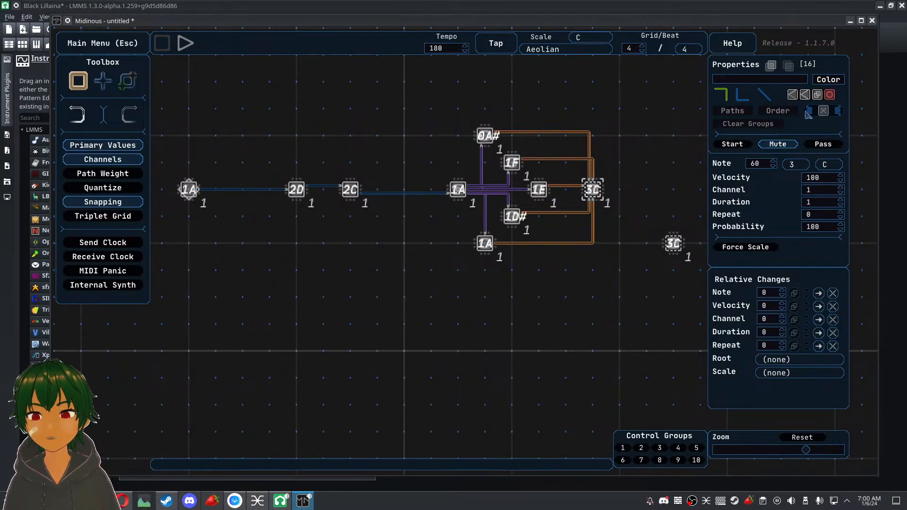
left_click(668, 188)
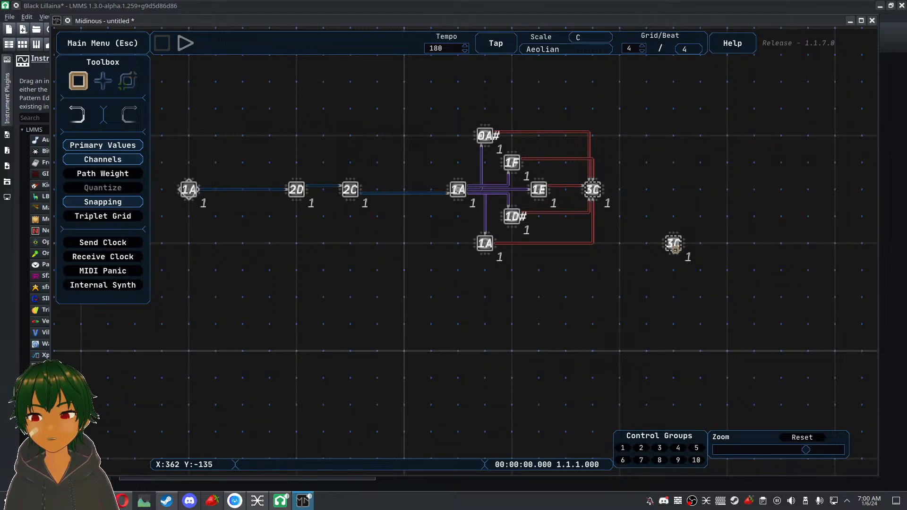
left_click_drag(676, 249, 675, 195)
left_click(640, 259)
left_click(121, 87)
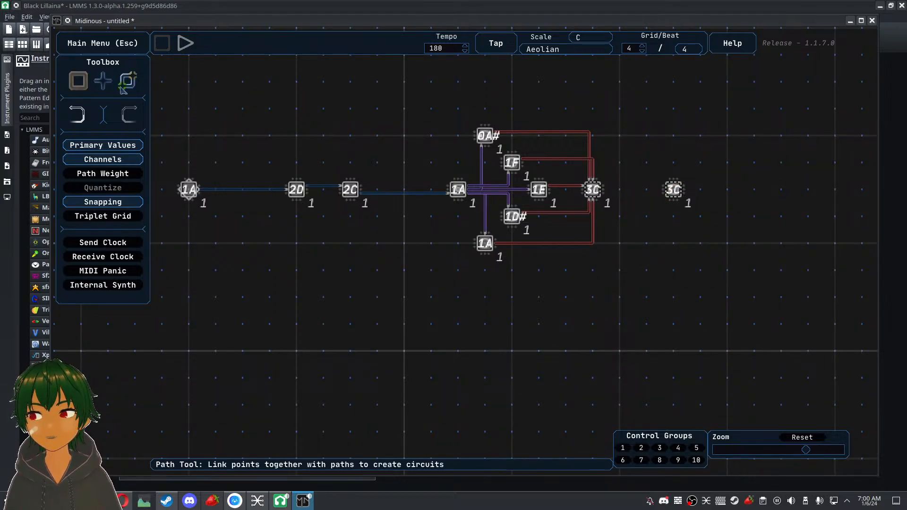
left_click_drag(592, 190, 187, 190)
Switch the near 3C point from instant paths to normal timed paths
left_click(82, 86)
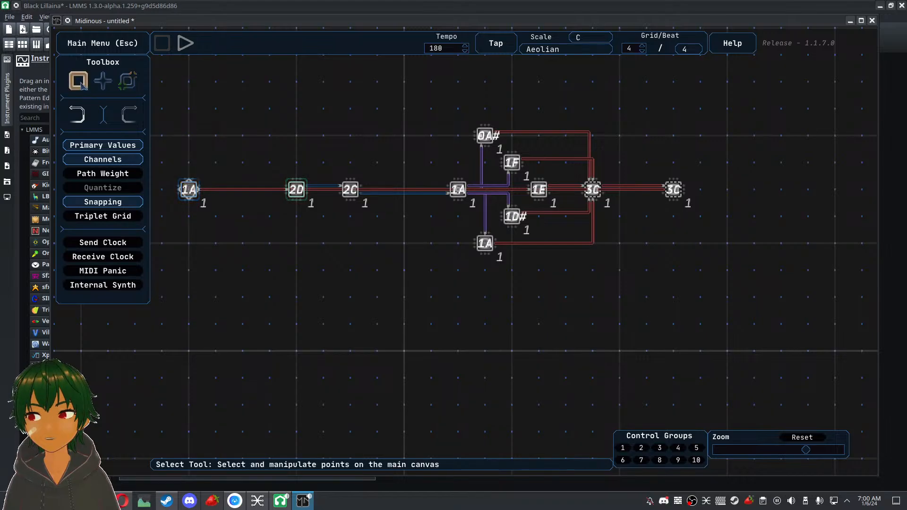
left_click(592, 189)
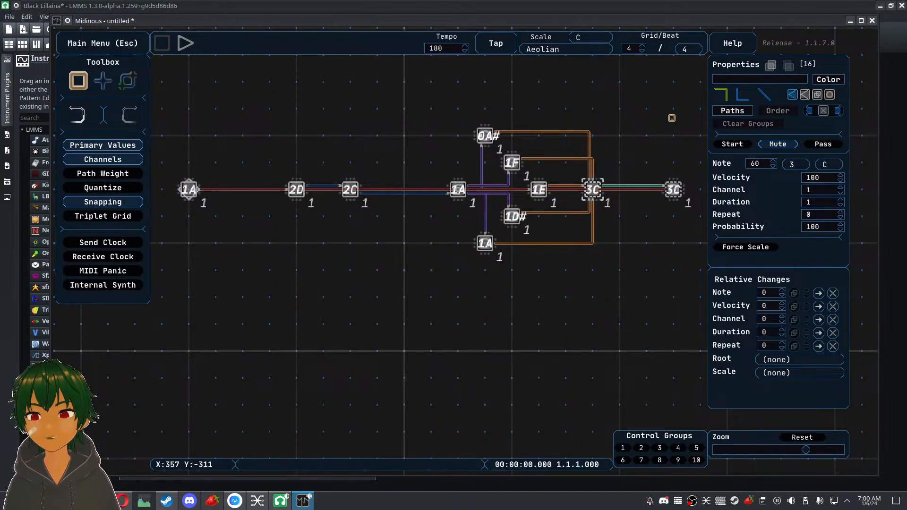
Play the sequence and set the weight of path 5 from the branching 1A point to 50
left_click(671, 118)
left_click(185, 43)
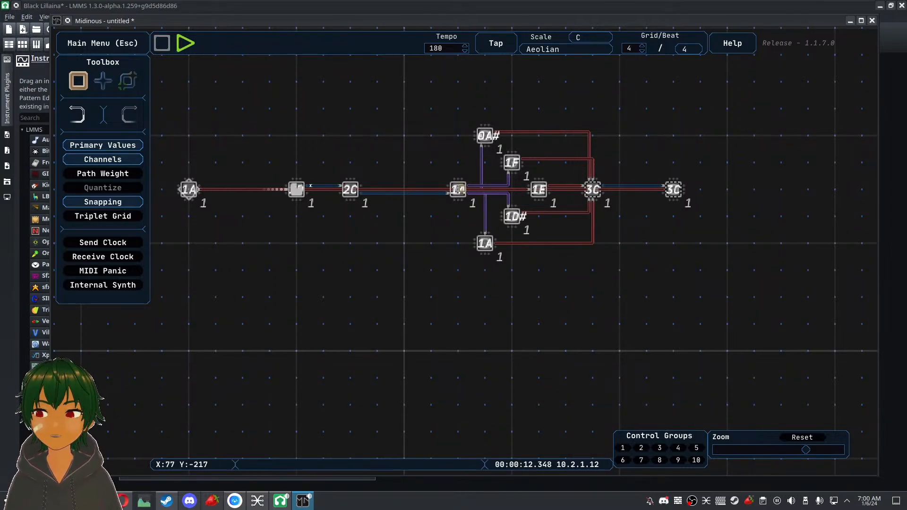
left_click(458, 190)
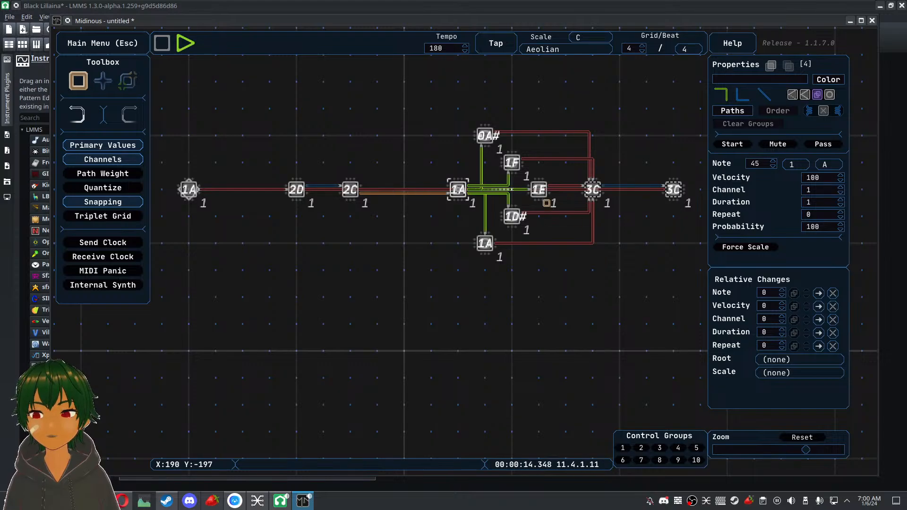
left_click(732, 112)
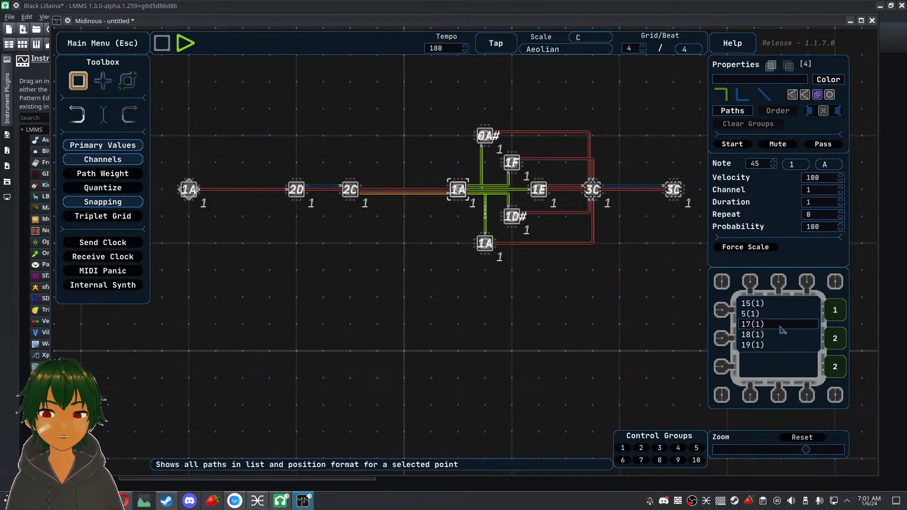
left_click(783, 304)
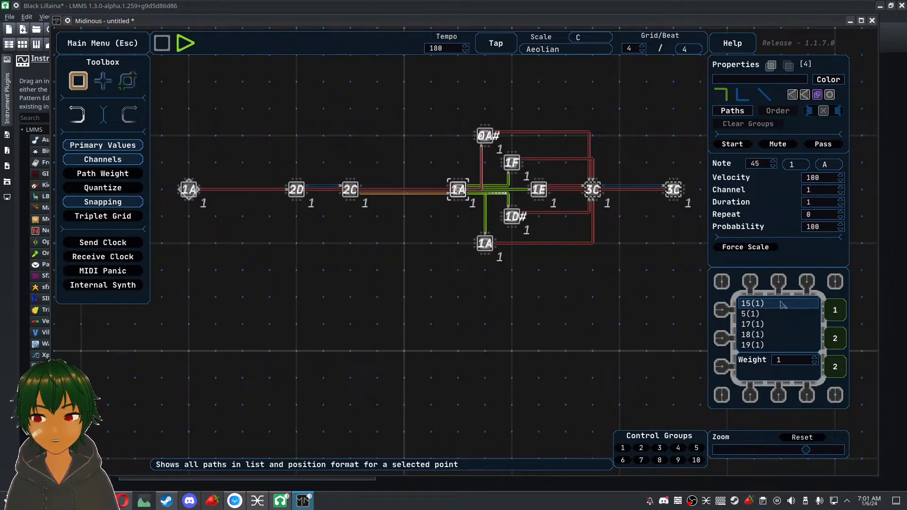
left_click(783, 314)
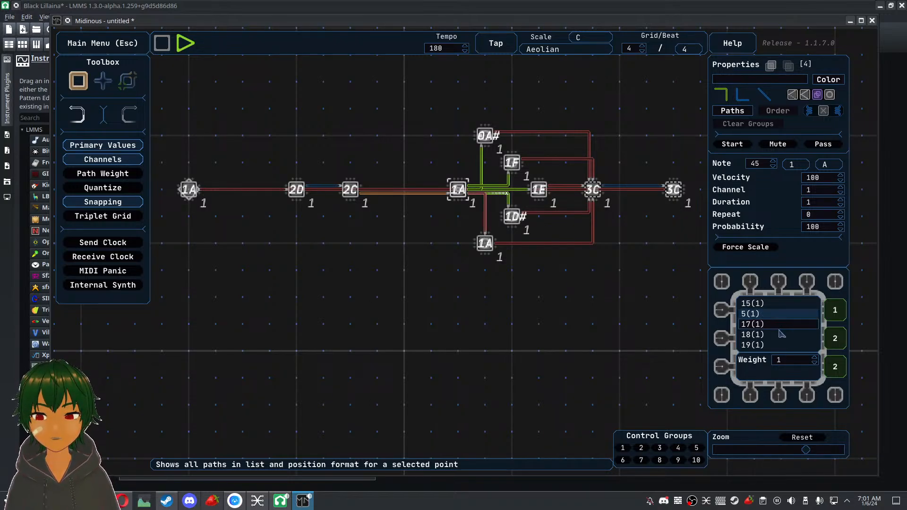
scroll(786, 364, "up", 18)
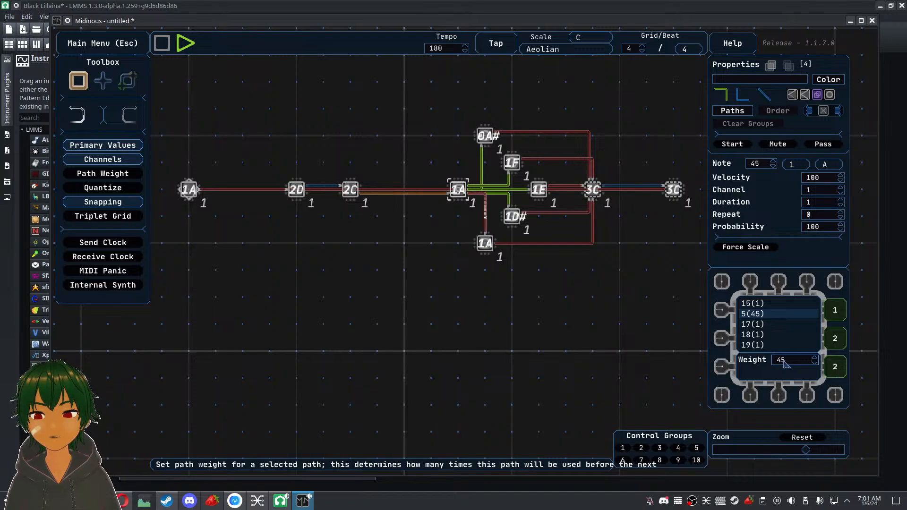
scroll(786, 364, "down", 1)
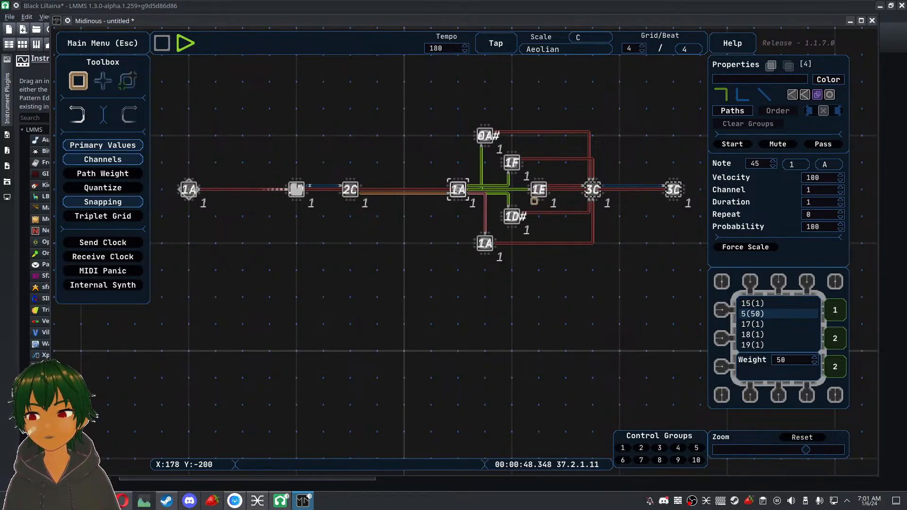
Set the weight of the branching 1A point's path 19, leading to the 1D# point, to 20
left_click(512, 216)
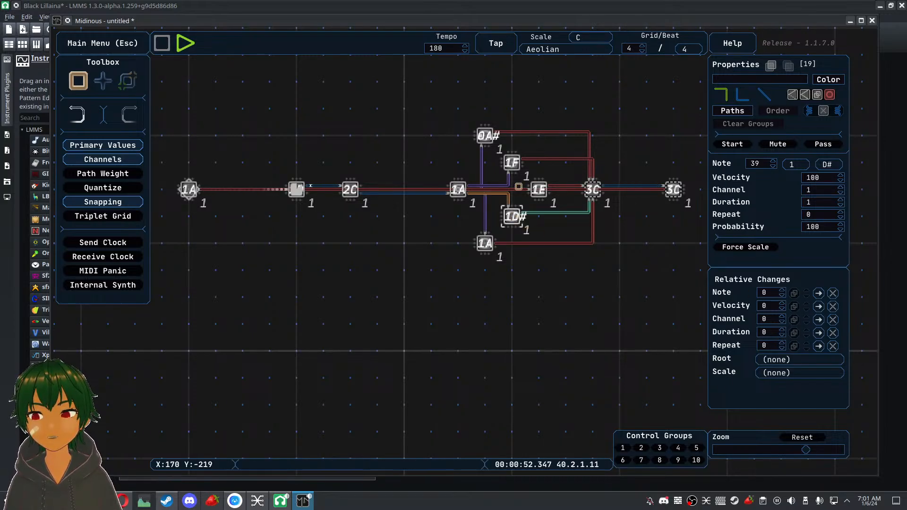
left_click(458, 190)
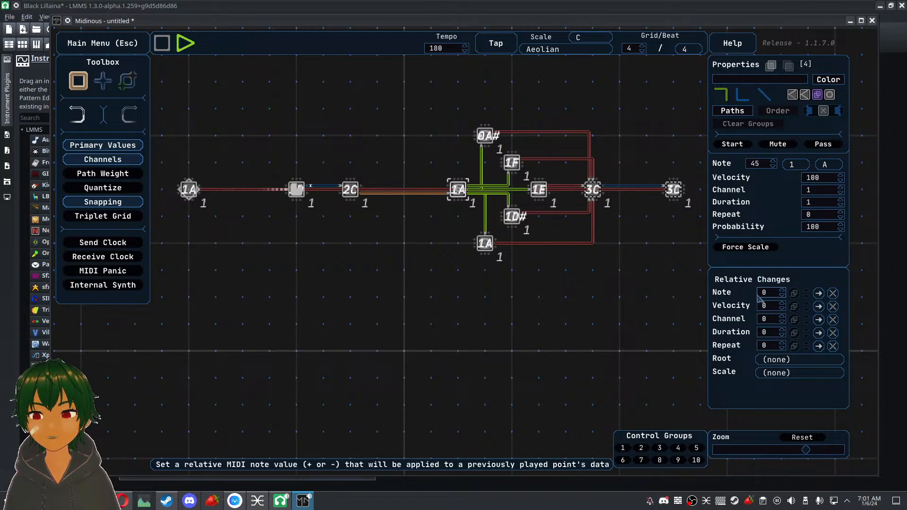
left_click(733, 111)
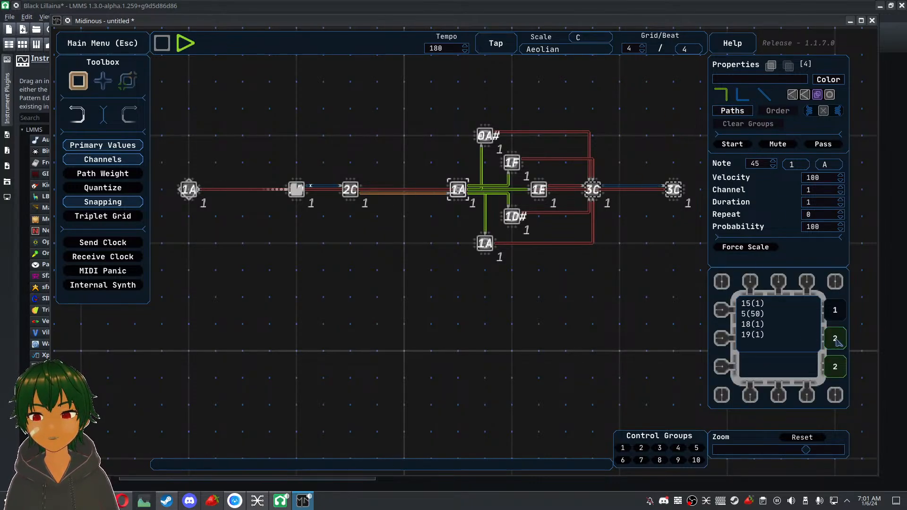
left_click(760, 338)
left_click(761, 345)
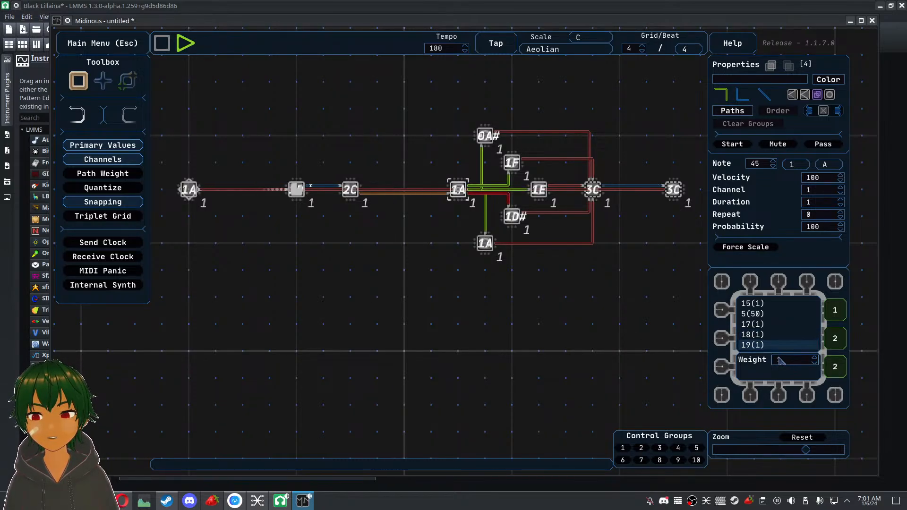
scroll(787, 364, "up", 20)
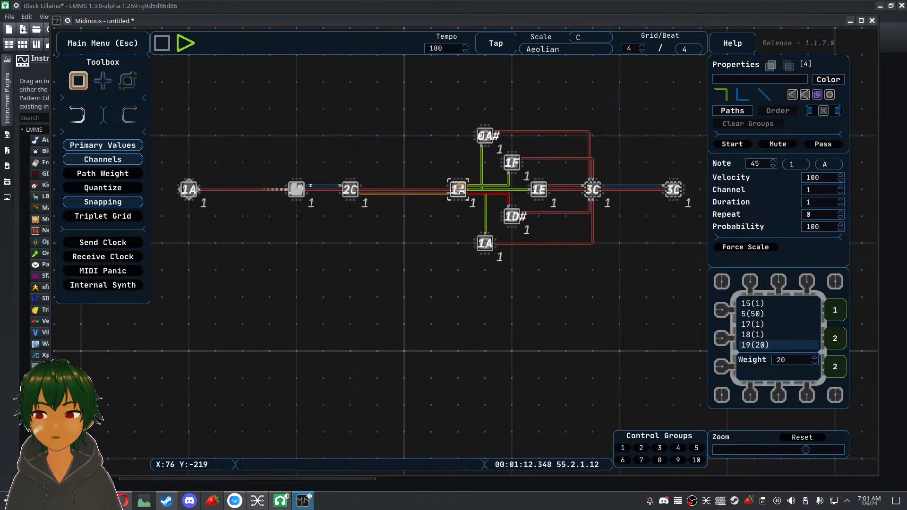
Move the five branch points and the near 3C point together one grid step closer to the branching 1A point
left_click_drag(587, 100, 487, 258)
left_click_drag(518, 186, 518, 185)
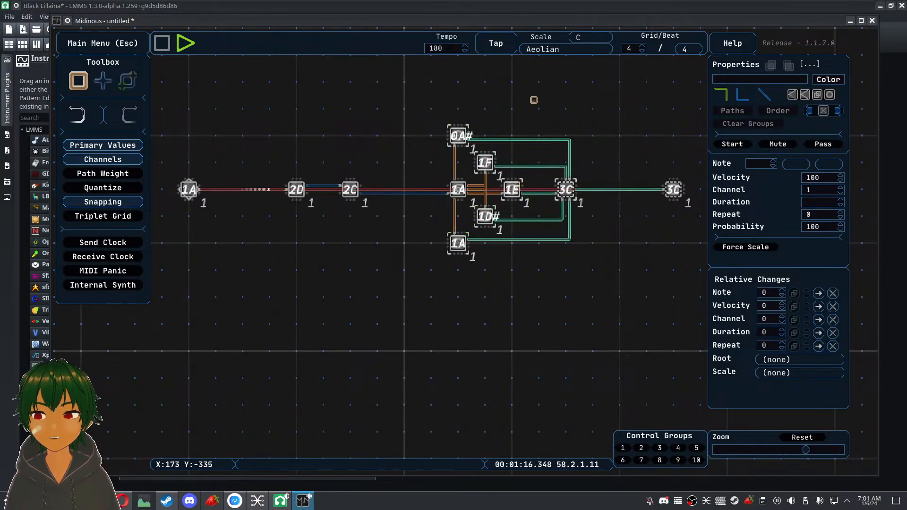
left_click(534, 100)
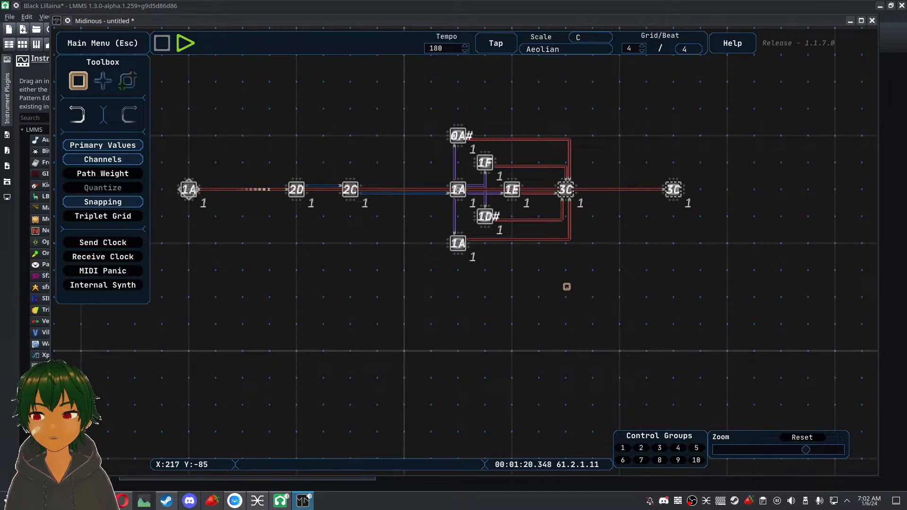
left_click_drag(550, 290, 559, 306)
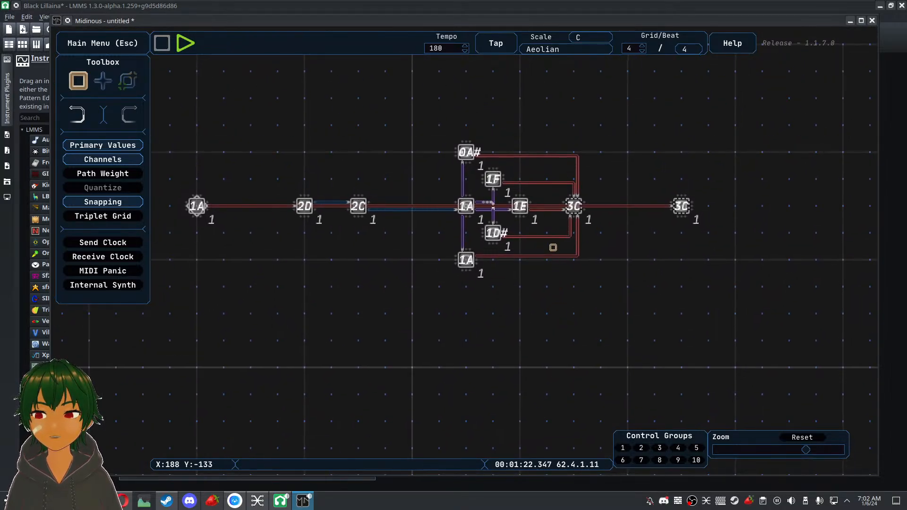
left_click(518, 207)
left_click(476, 294)
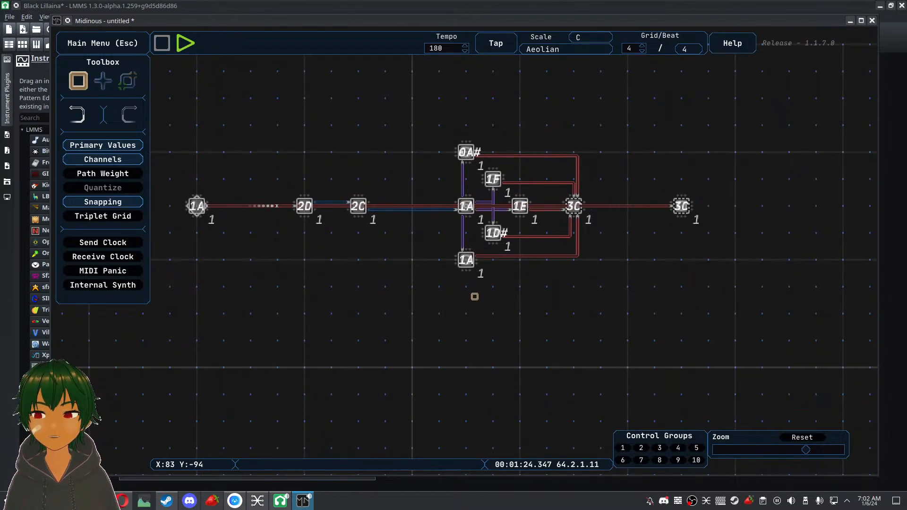
scroll(469, 306, "down", 2)
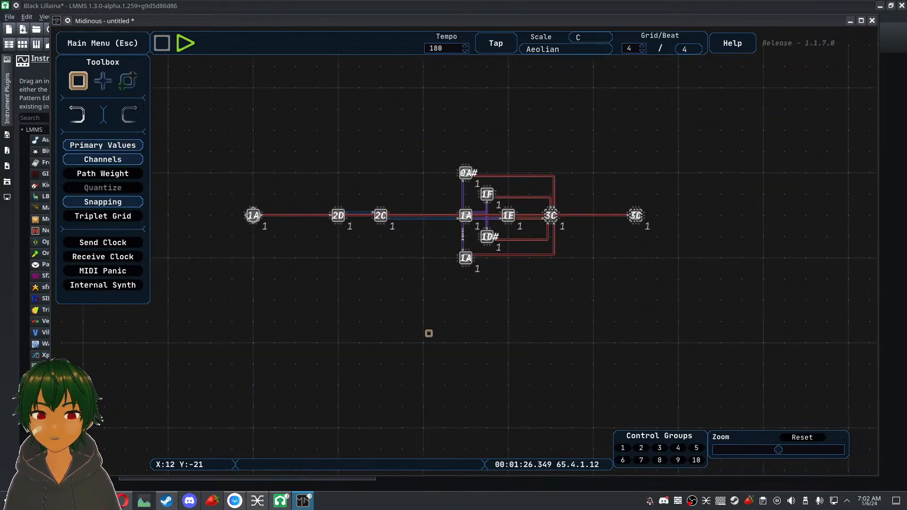
Try the round-robin and divide signal types on the branching 1A point during playback, and dismiss the error message
left_click(466, 216)
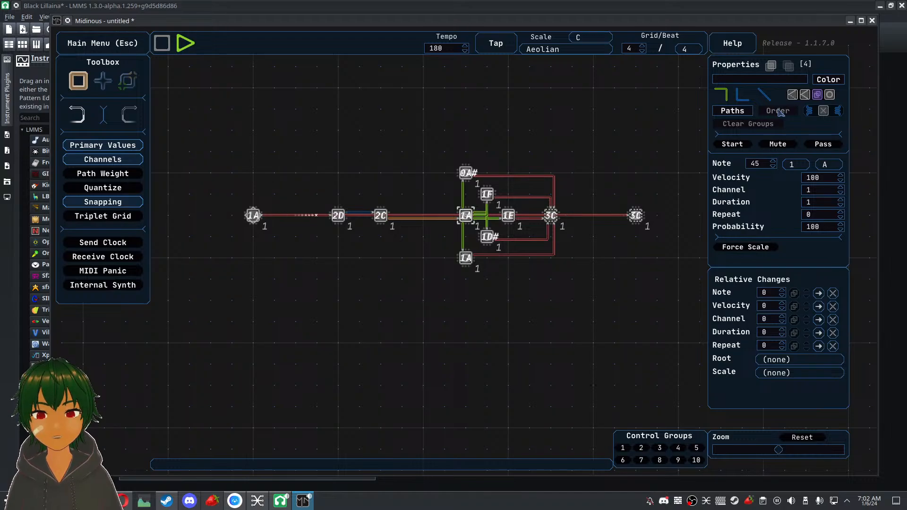
left_click(732, 111)
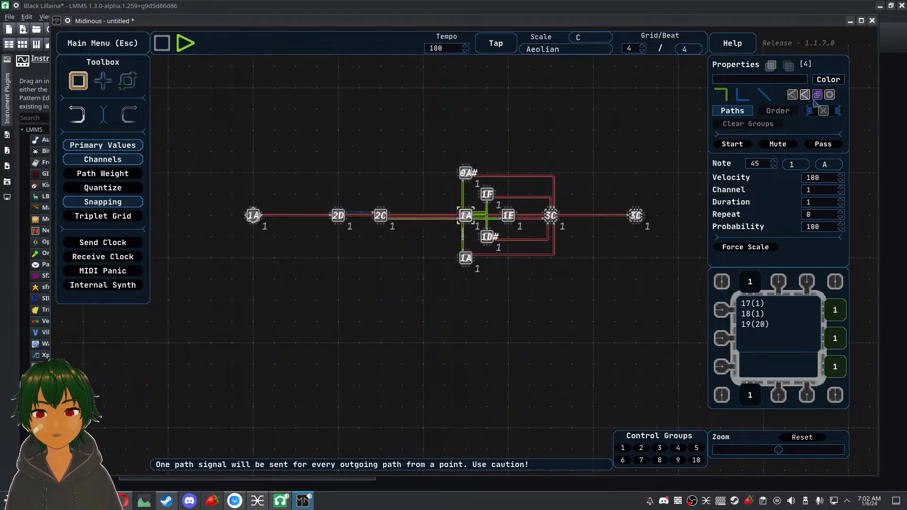
left_click(794, 95)
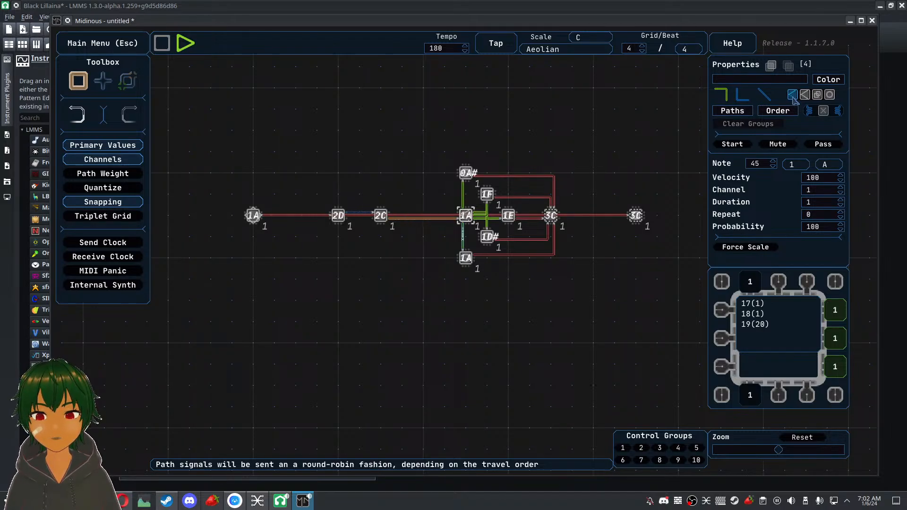
left_click(807, 96)
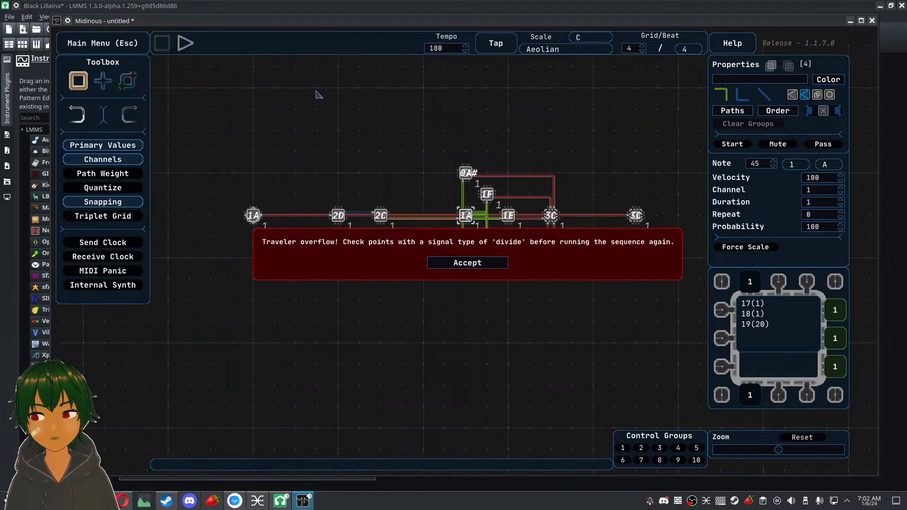
left_click(468, 263)
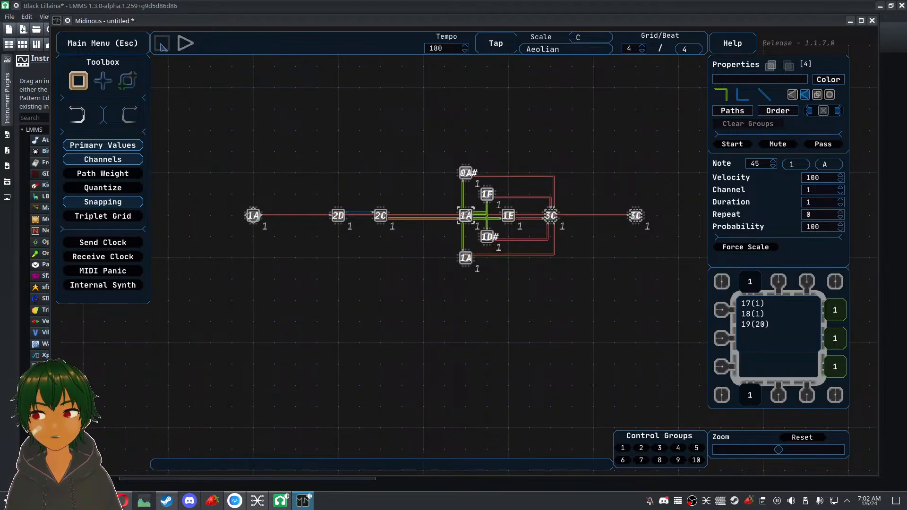
Switch the branching 1A point to instant paths
left_click(818, 95)
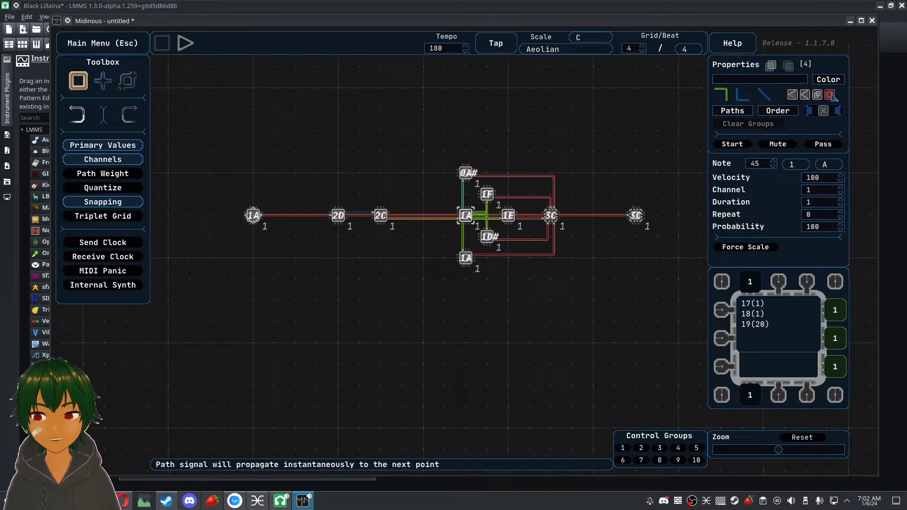
left_click(621, 152)
scroll(621, 152, "up", 4)
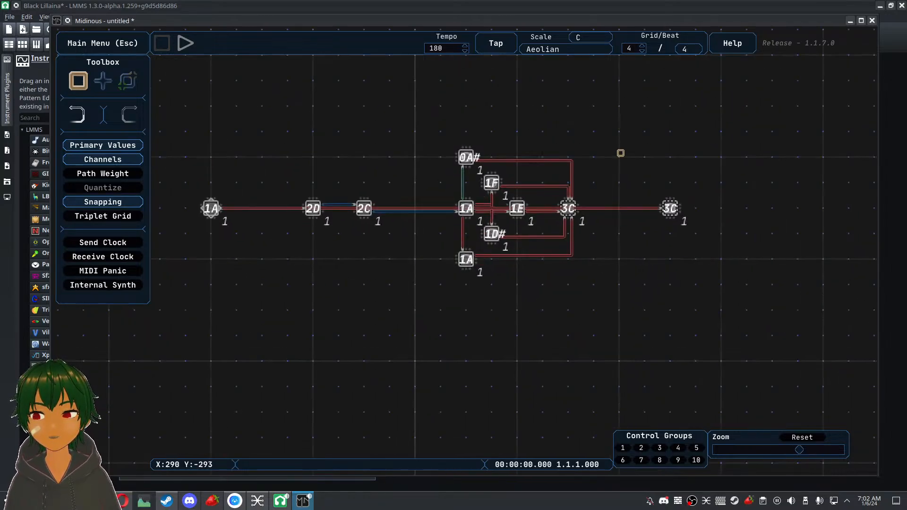
scroll(585, 126, "down", 2)
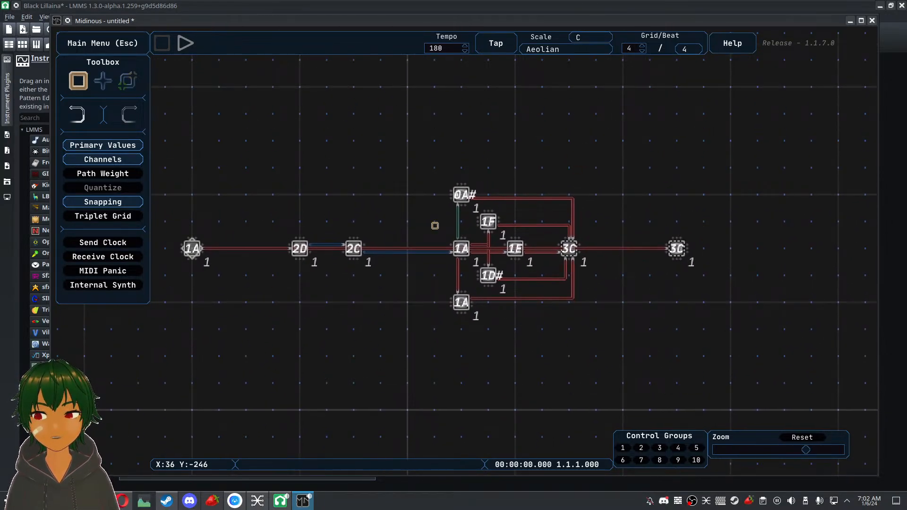
left_click(463, 249)
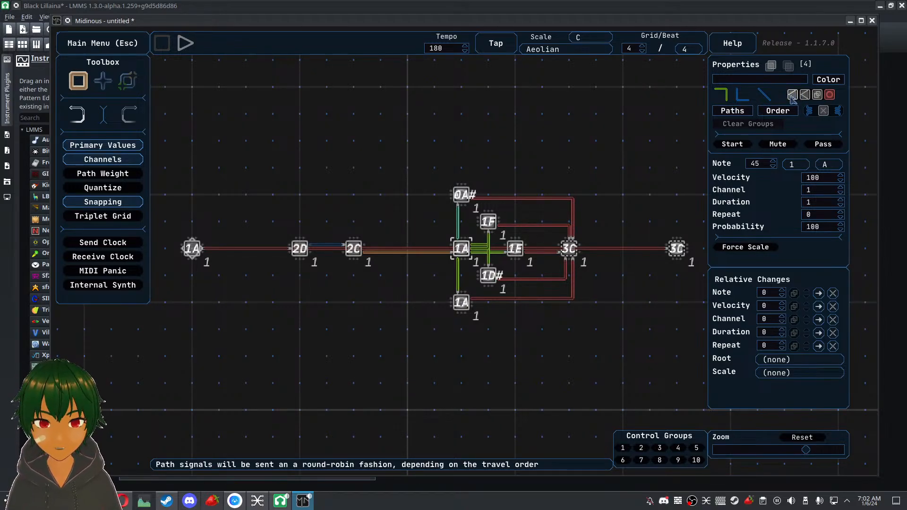
left_click(486, 134)
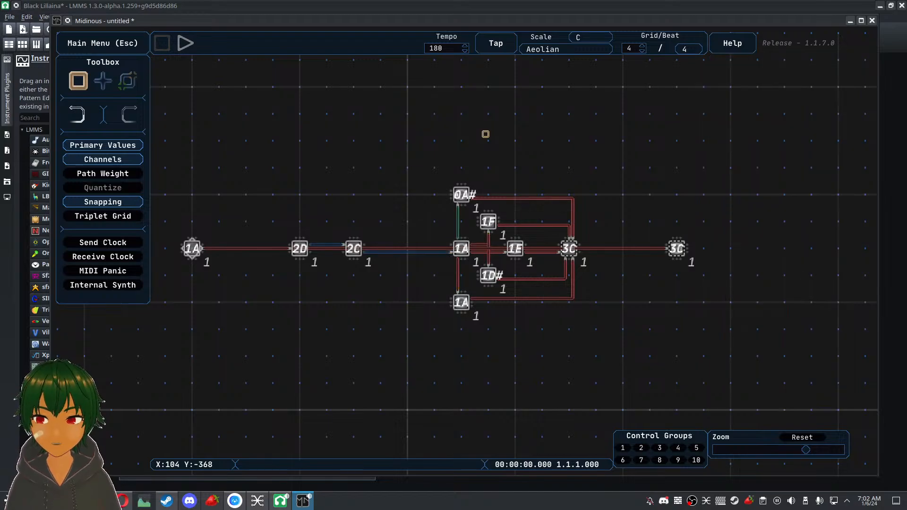
Delete the near 3C, 1F, 1E, 1D# and 0A# points, and move the remaining 1A branch point onto the main row
left_click_drag(604, 147, 475, 313)
key("Delete")
left_click_drag(498, 179, 461, 204)
key("Delete")
left_click_drag(463, 305, 515, 248)
left_click(522, 294)
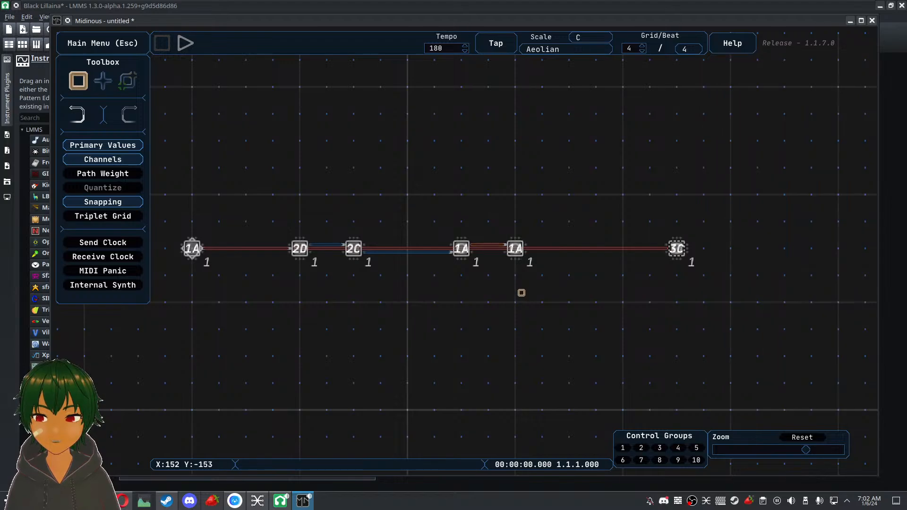
Connect the moved 1A point to the muted 3C point with a path, and play the sequence
left_click(185, 43)
key("space")
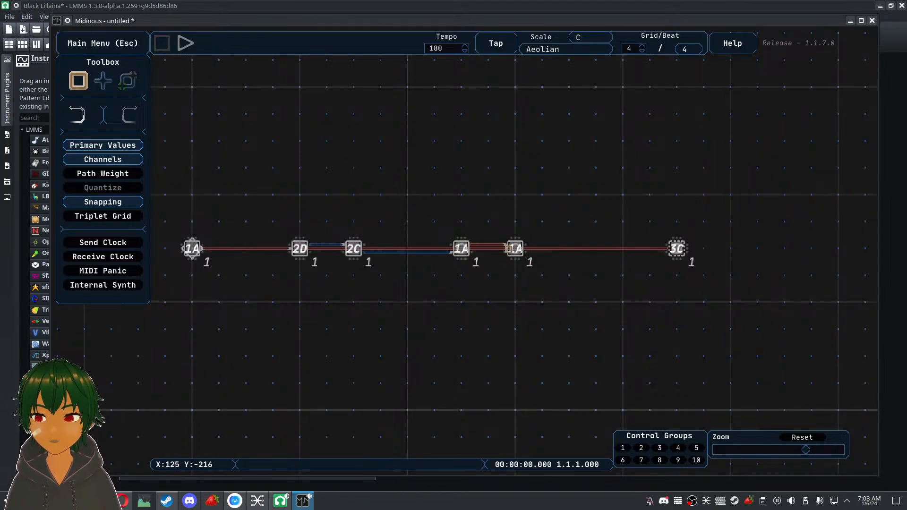
left_click(516, 248)
left_click(691, 215)
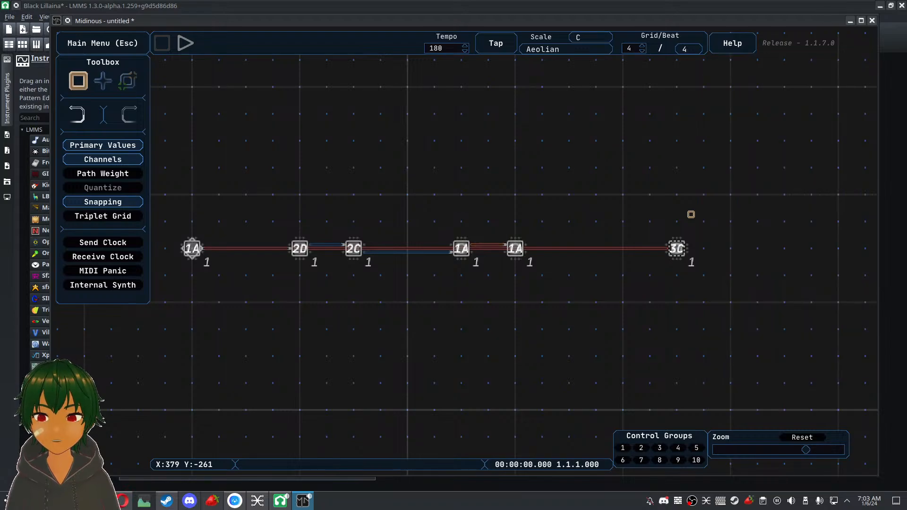
left_click(516, 246)
left_click(127, 81)
left_click(515, 249)
left_click(675, 249)
left_click(185, 43)
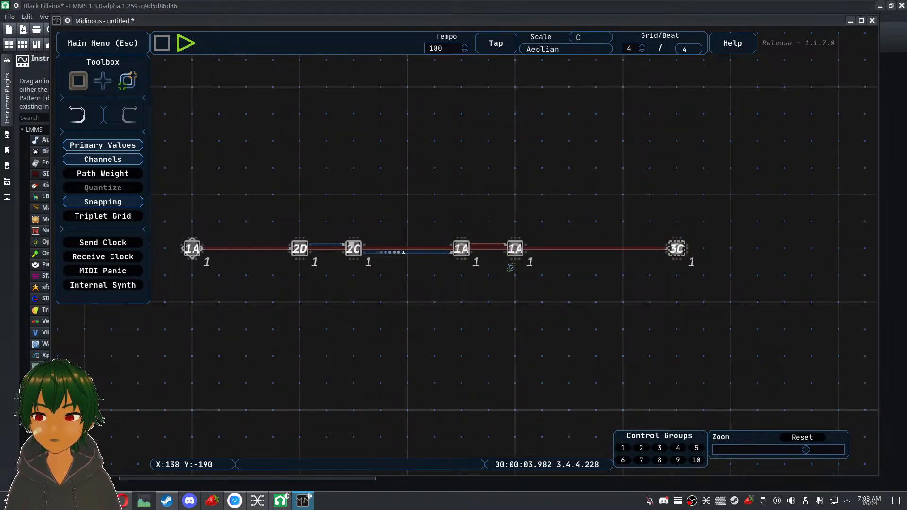
Switch the fourth point in the row, the former branching 1A, from instant to round-robin timed paths
key("q")
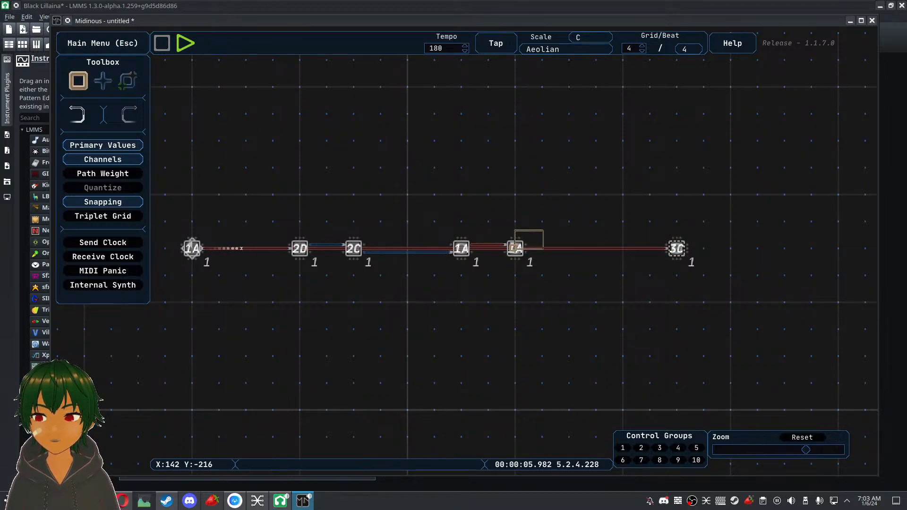
left_click(466, 242)
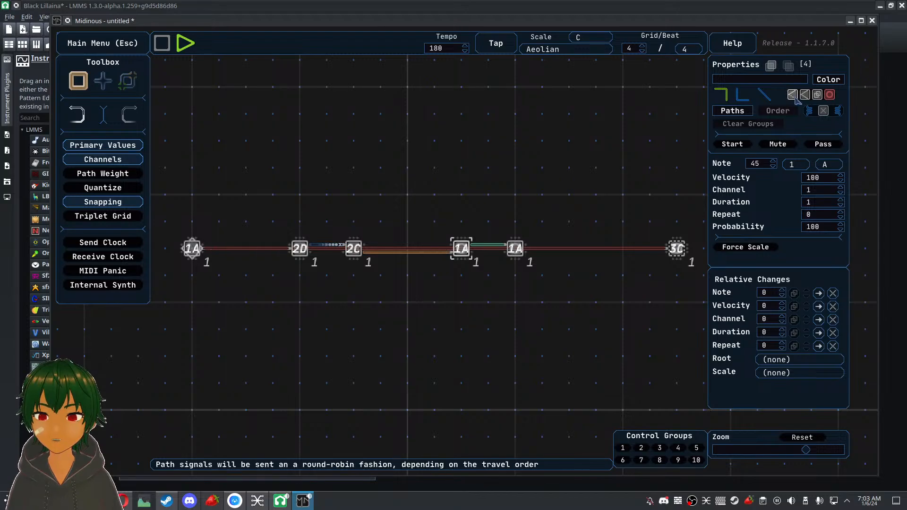
left_click(604, 140)
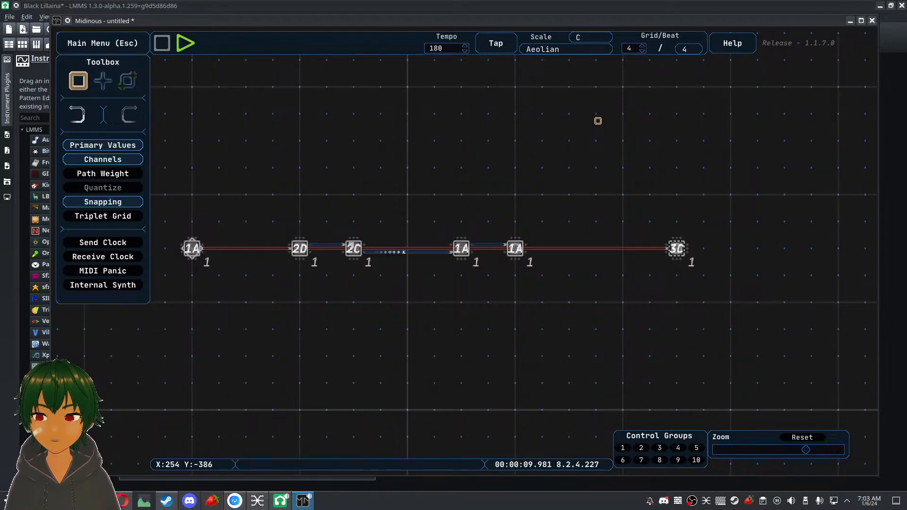
Move the muted 3C point two grid steps closer to the neighbouring 1A point
left_click(664, 253)
left_click_drag(665, 253, 623, 249)
left_click(583, 149)
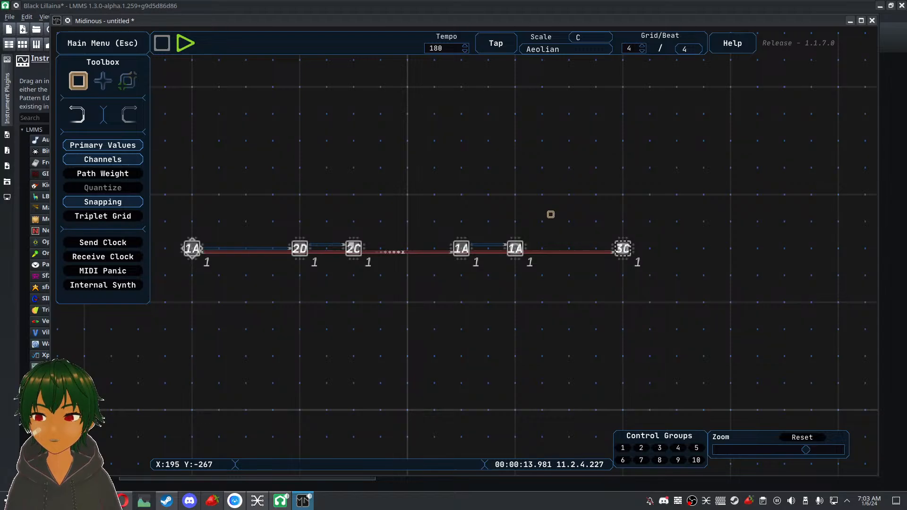
Give the four points between the starting 1A and the muted 3C a relative note change of 3 with inclusive random variation
left_click(515, 248)
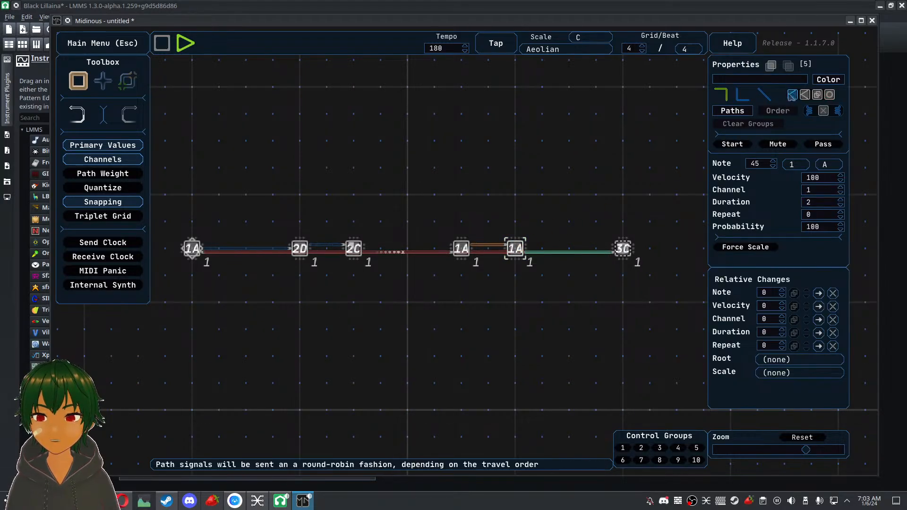
left_click(573, 148)
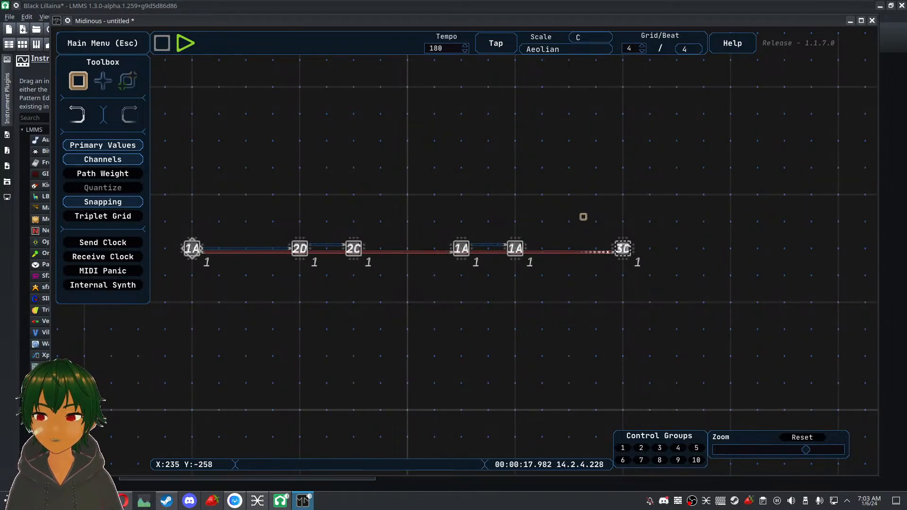
scroll(577, 220, "down", 2)
scroll(493, 197, "up", 1)
left_click_drag(472, 188, 425, 203)
left_click_drag(369, 205, 428, 199)
left_click_drag(296, 219, 553, 293)
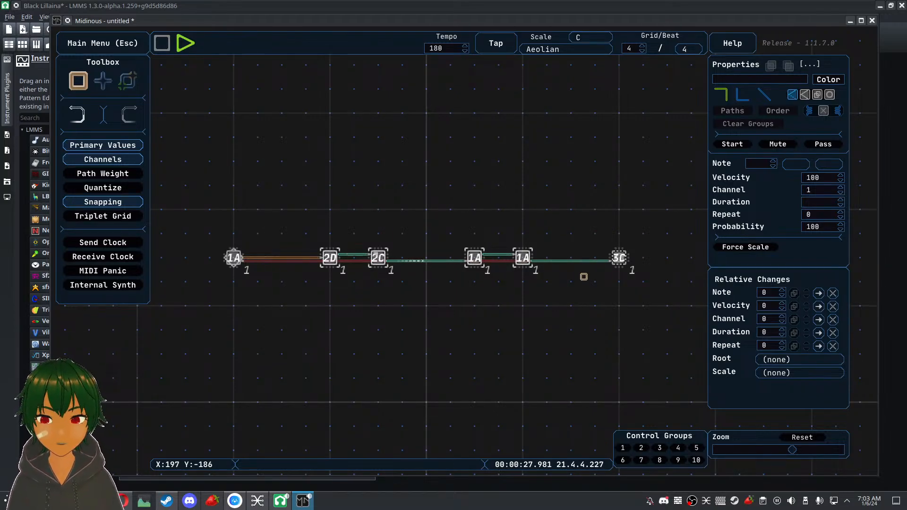
left_click(782, 290)
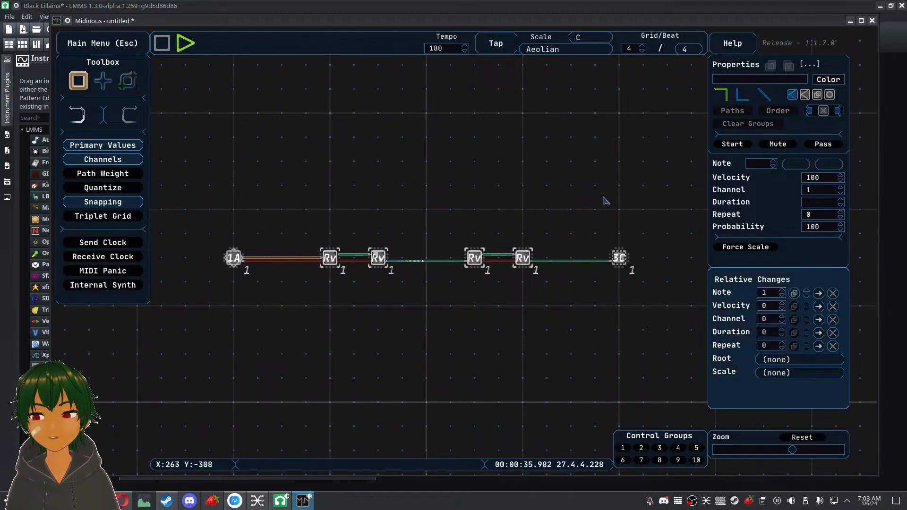
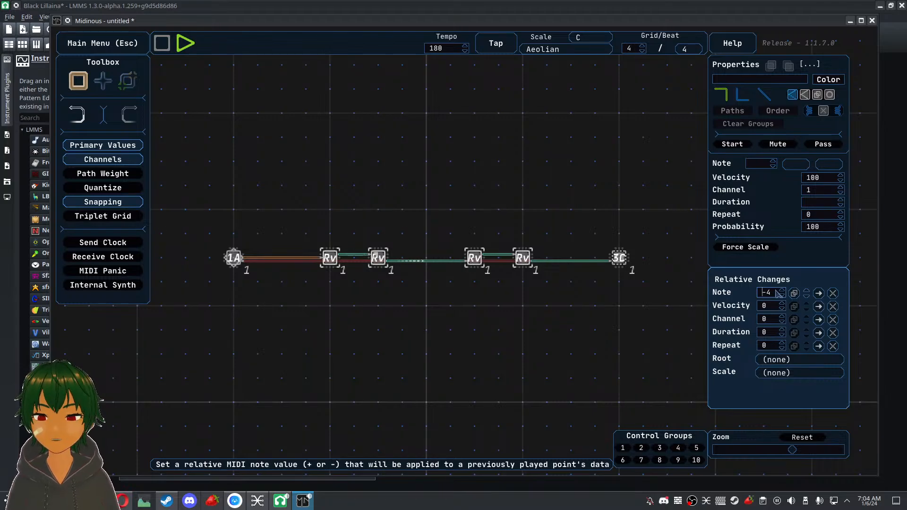
scroll(779, 294, "up", 2)
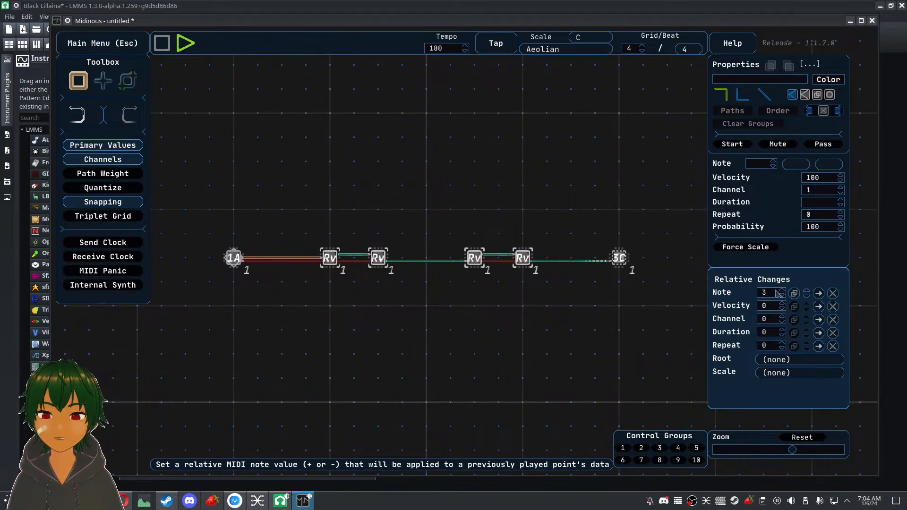
left_click(795, 294)
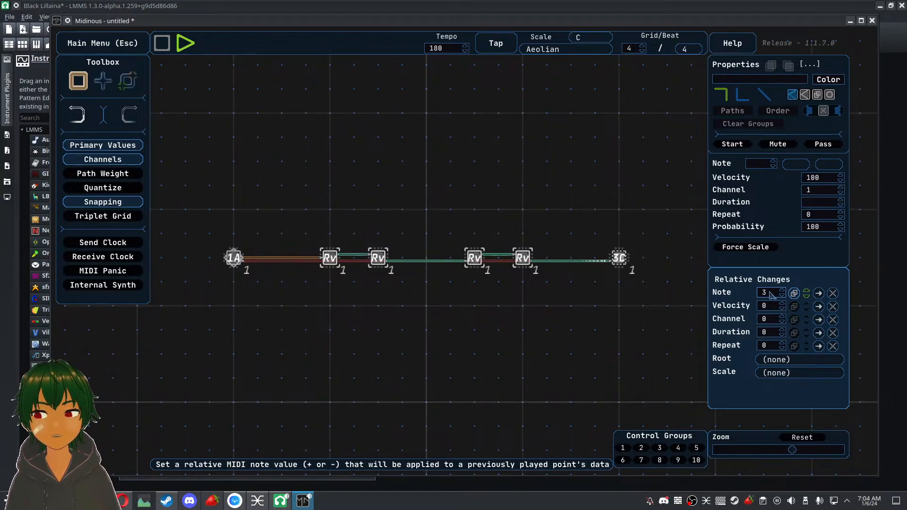
Set the relative velocity change of the four Rv points to -21 with inclusive random variation
left_click_drag(269, 226, 208, 304)
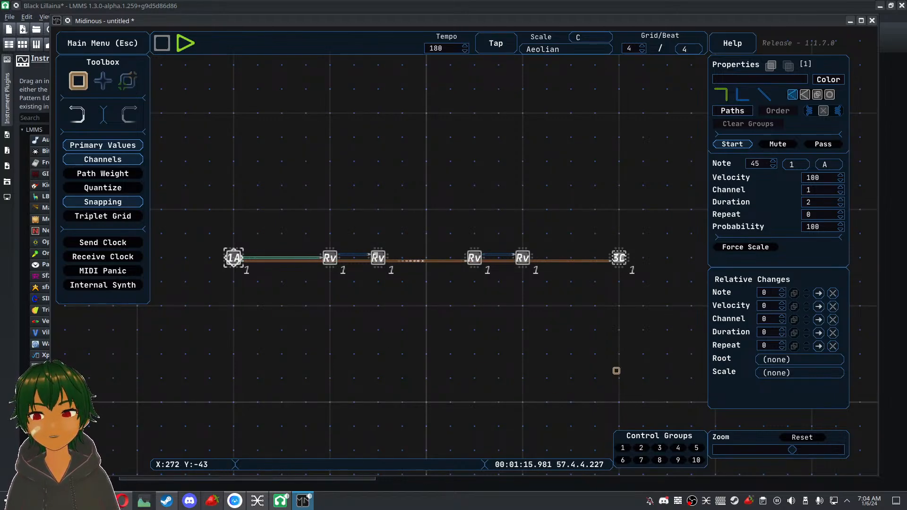
left_click_drag(295, 207, 551, 337)
left_click(634, 300)
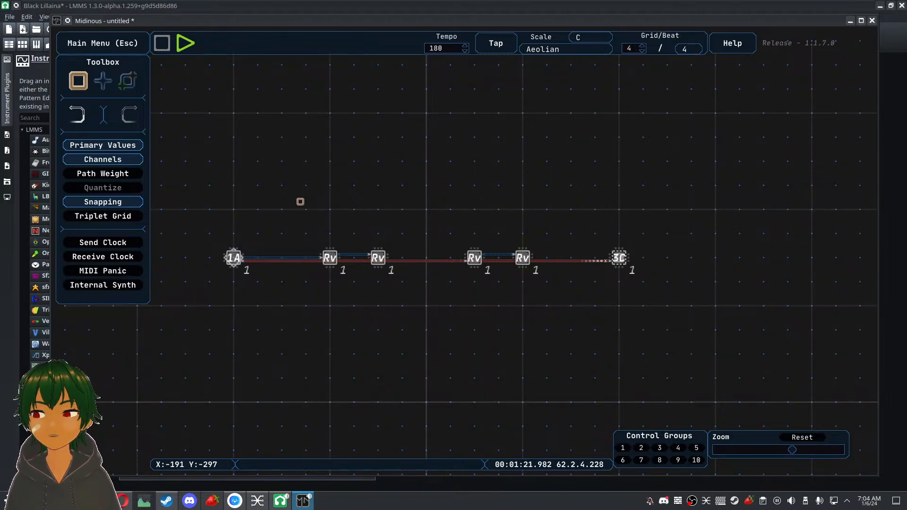
left_click_drag(296, 207, 549, 305)
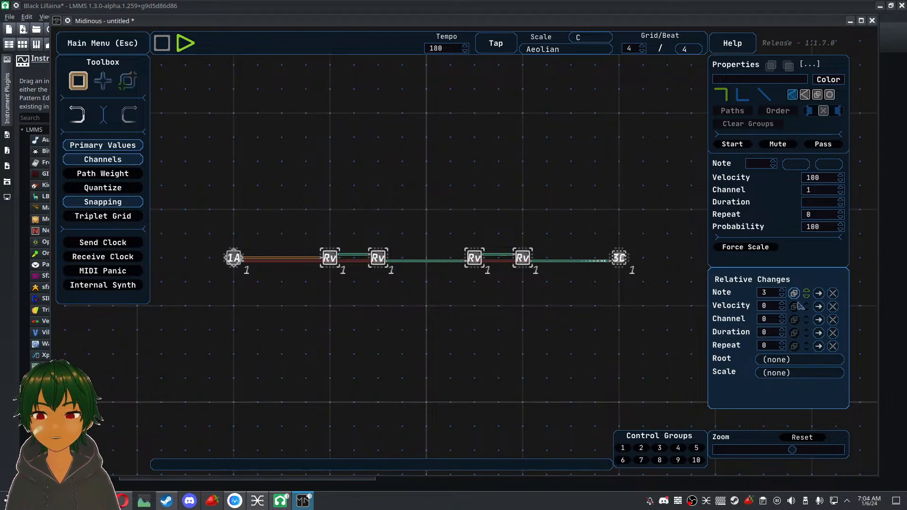
left_click(782, 304)
left_click(782, 305)
left_click(782, 304)
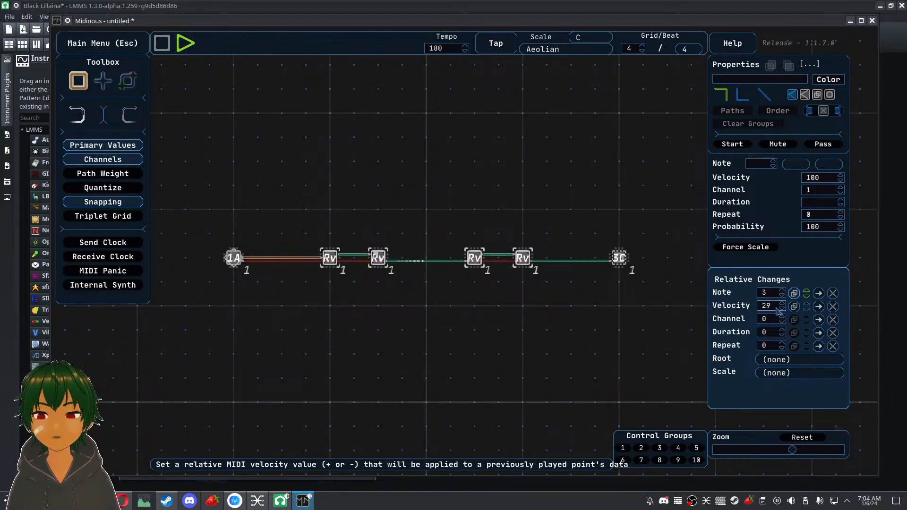
scroll(779, 310, "down", 4)
scroll(779, 311, "down", 8)
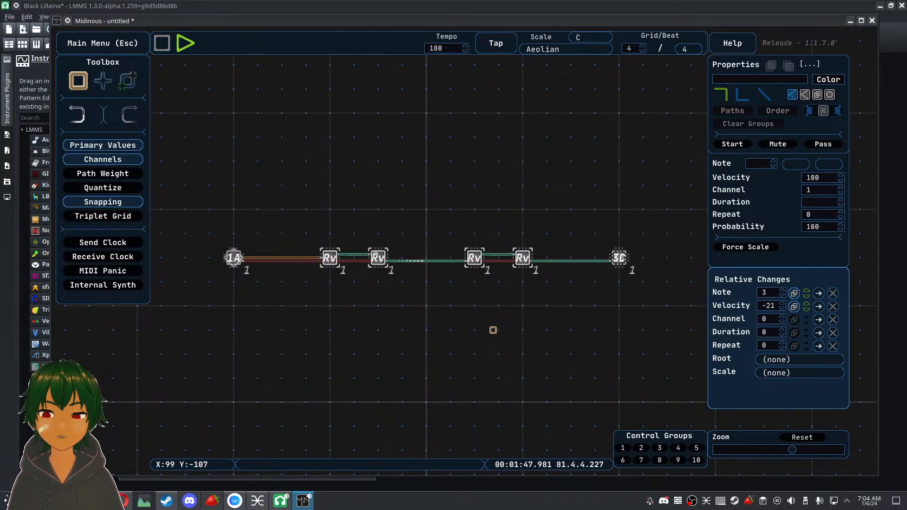
Set the four Rv points' relative channel change to 1 with inclusive random variation, and check the instruments' MIDI channels in LMMS before returning to Midinous
left_click(782, 317)
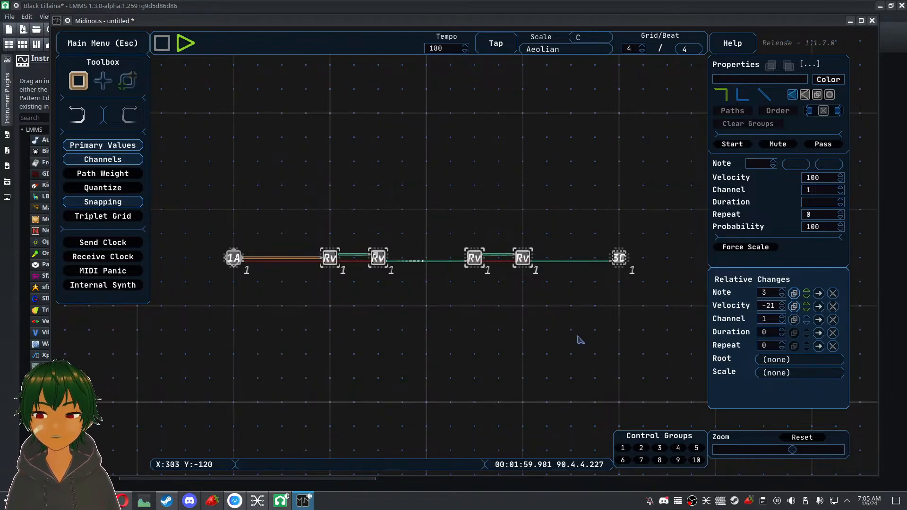
left_click(284, 505)
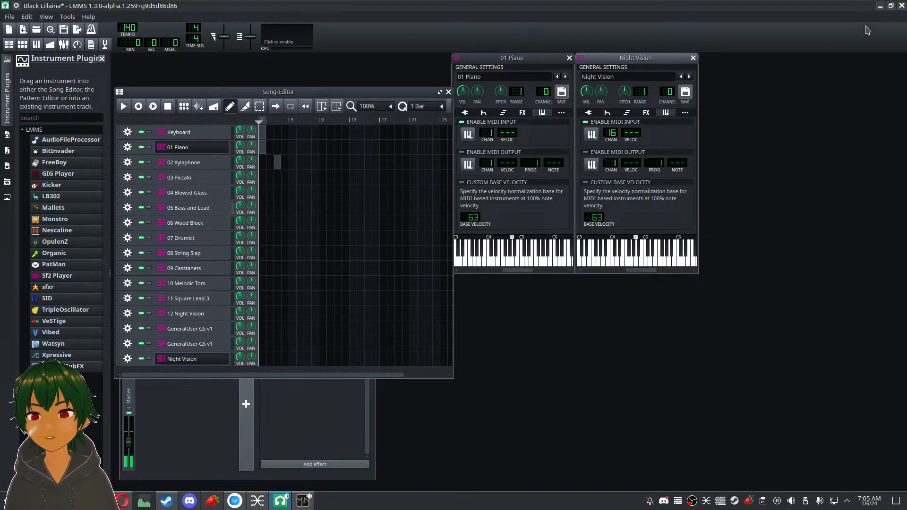
left_click(297, 505)
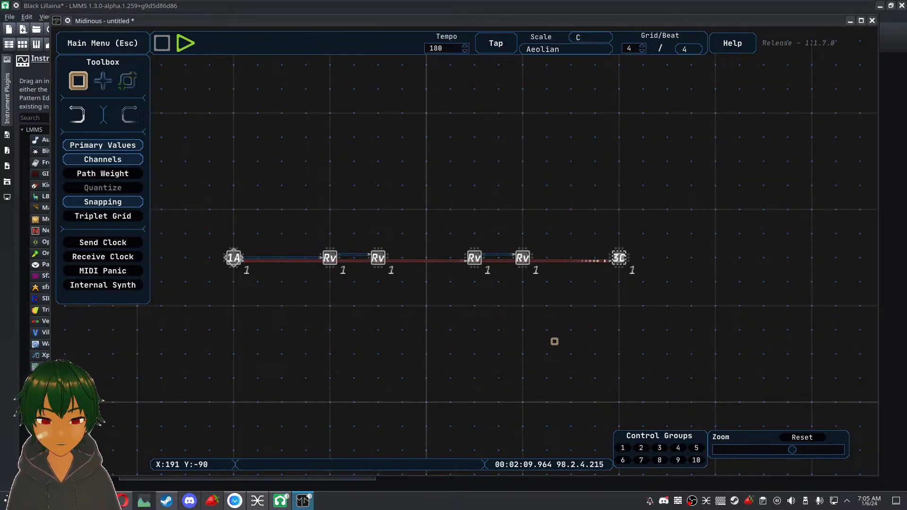
Reselect the four Rv points and return their relative velocity change to 0
left_click_drag(561, 307, 296, 205)
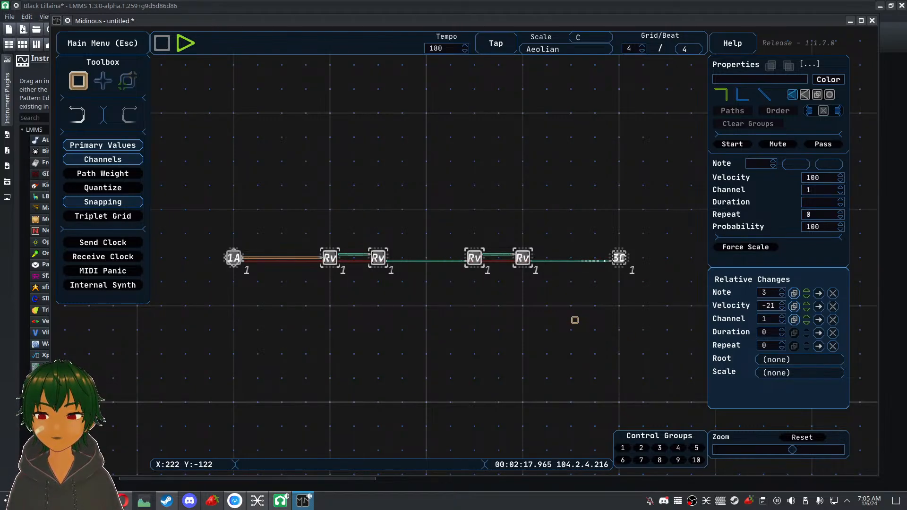
scroll(767, 308, "down", 10)
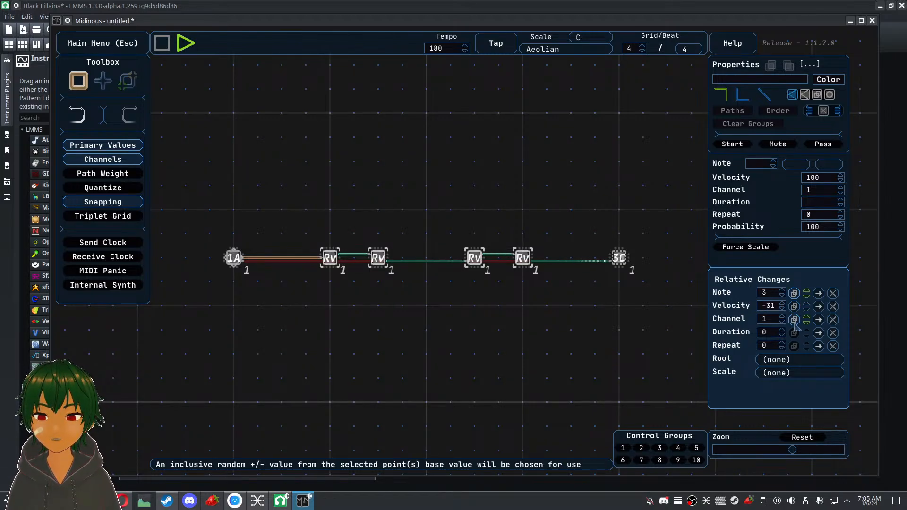
scroll(770, 307, "up", 6)
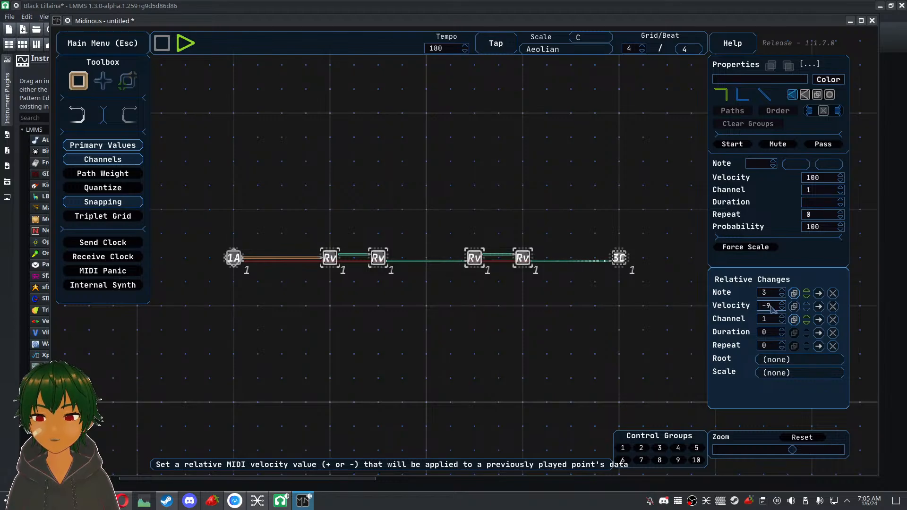
scroll(771, 308, "down", 1)
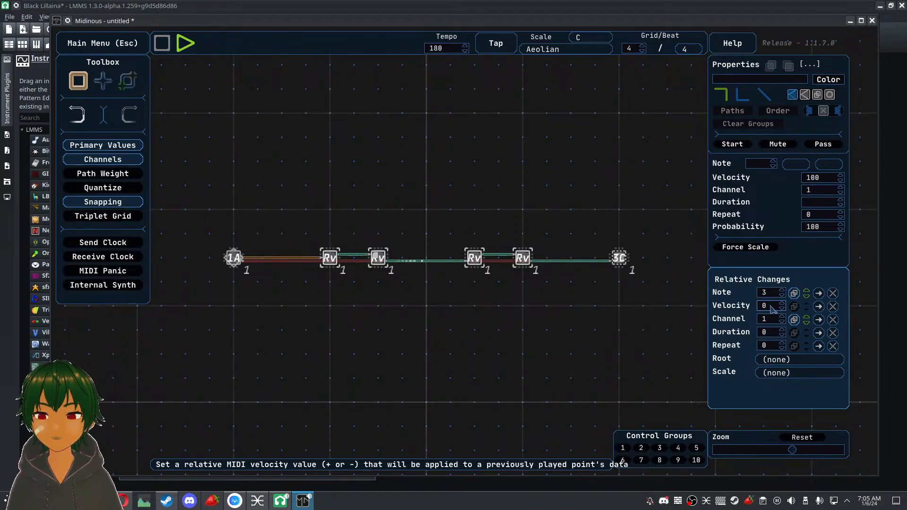
Try relative durations of 3.5 and -0.5 and a repeat of 2 on the four Rv points, returning each to 0
scroll(769, 336, "up", 7)
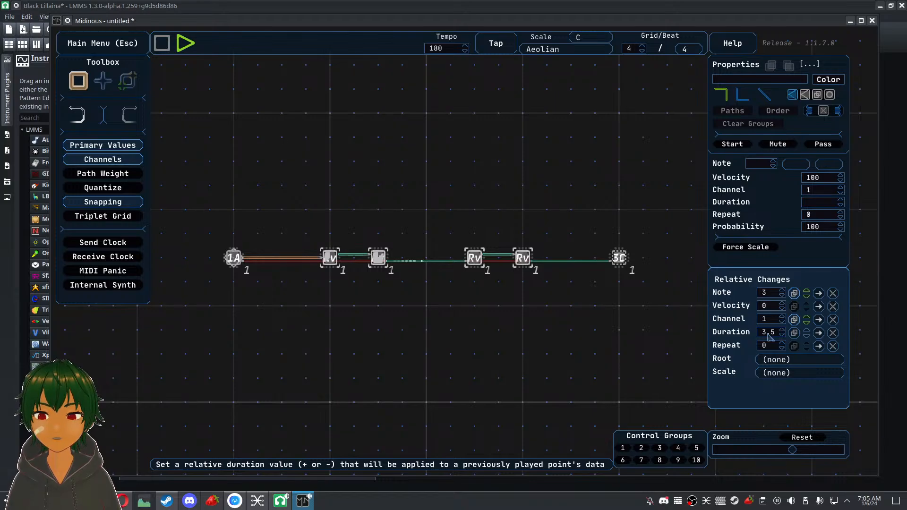
scroll(769, 337, "down", 6)
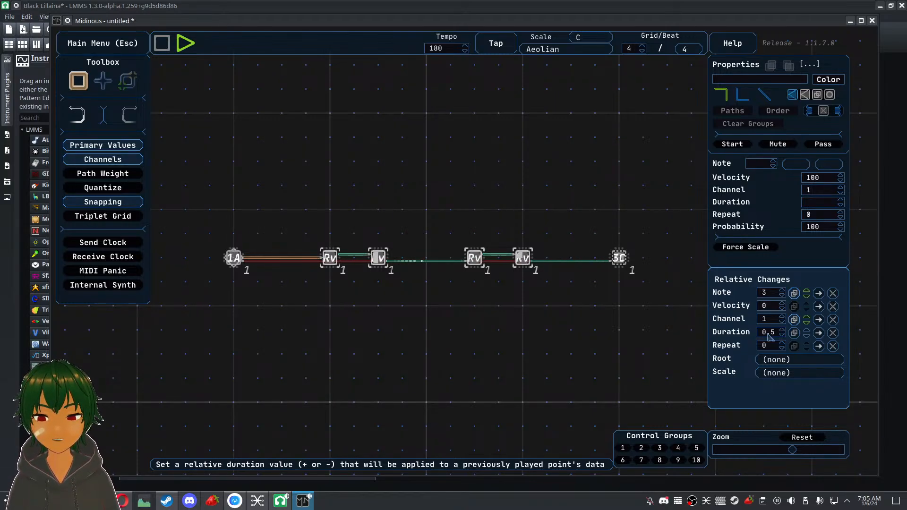
scroll(768, 337, "down", 2)
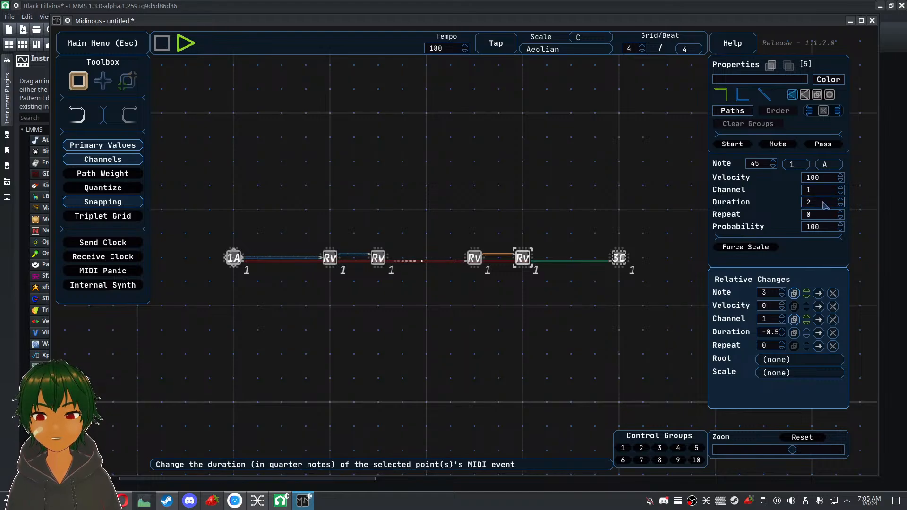
left_click_drag(575, 189, 243, 297)
scroll(770, 333, "up", 3)
scroll(770, 333, "down", 1)
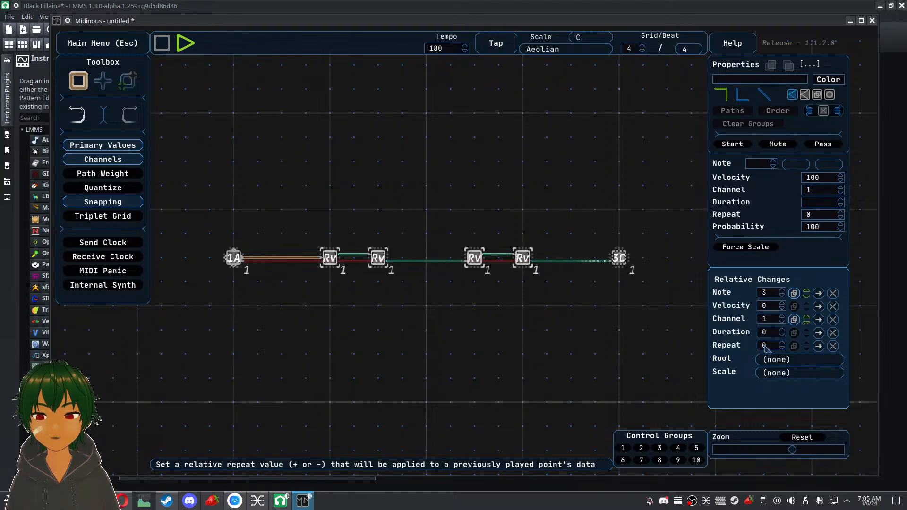
left_click(841, 213)
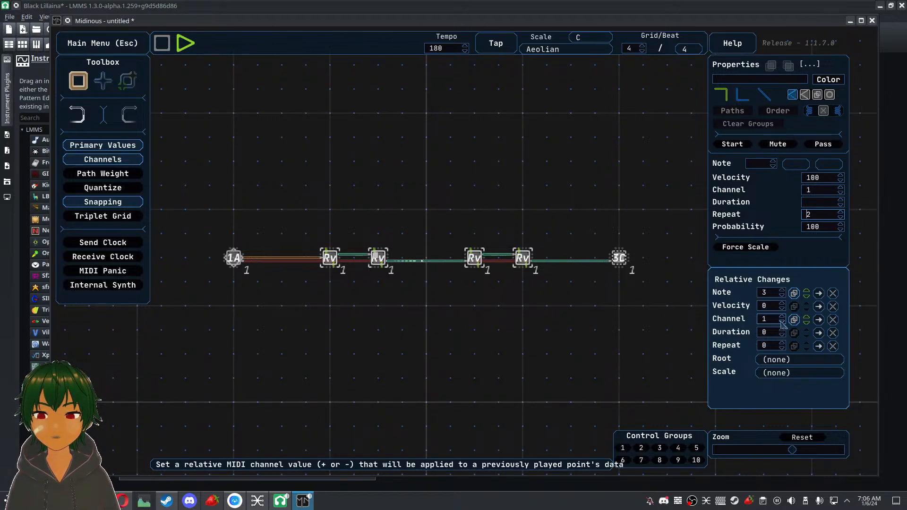
scroll(822, 216, "down", 2)
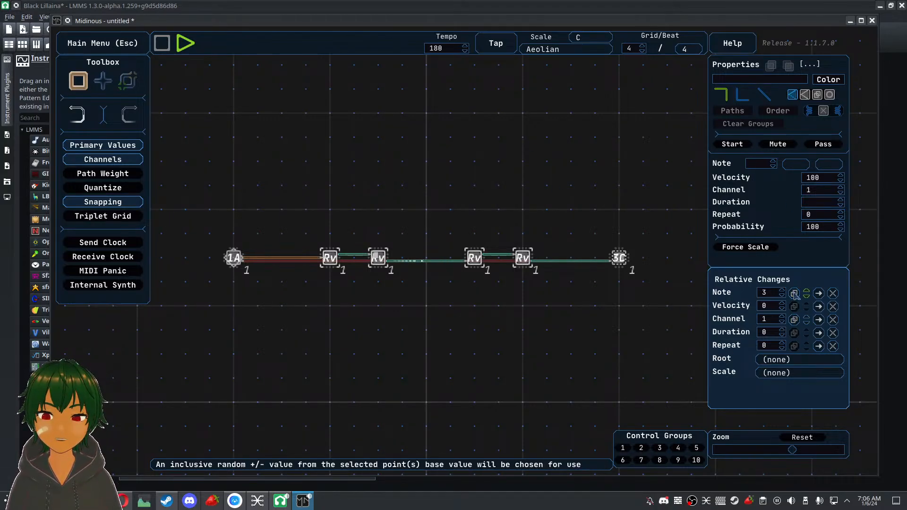
Turn off random variation for the four Rv points' relative changes and set their relative channel change to 0
left_click(619, 339)
left_click_drag(595, 188, 276, 317)
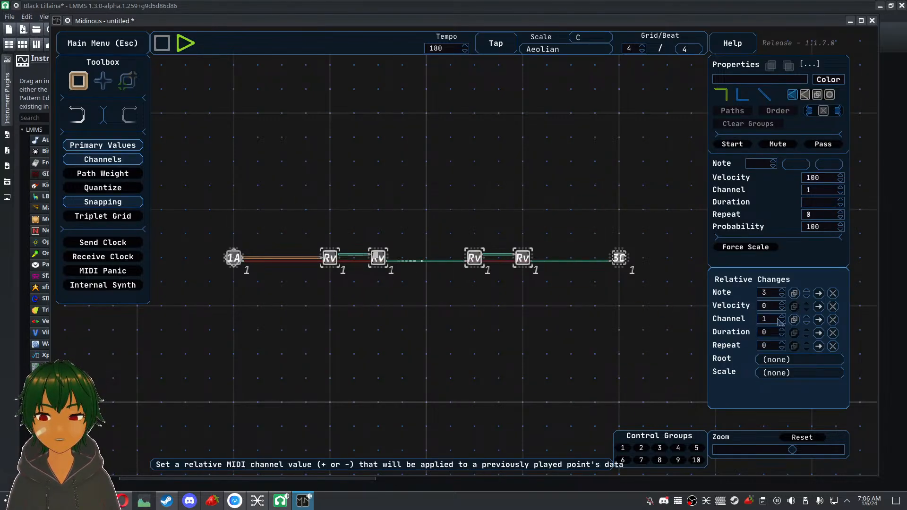
left_click(571, 228)
Set the MIDI channel of all six points in the row to 2, and check the four Rv points' relative note options
left_click_drag(571, 229, 199, 298)
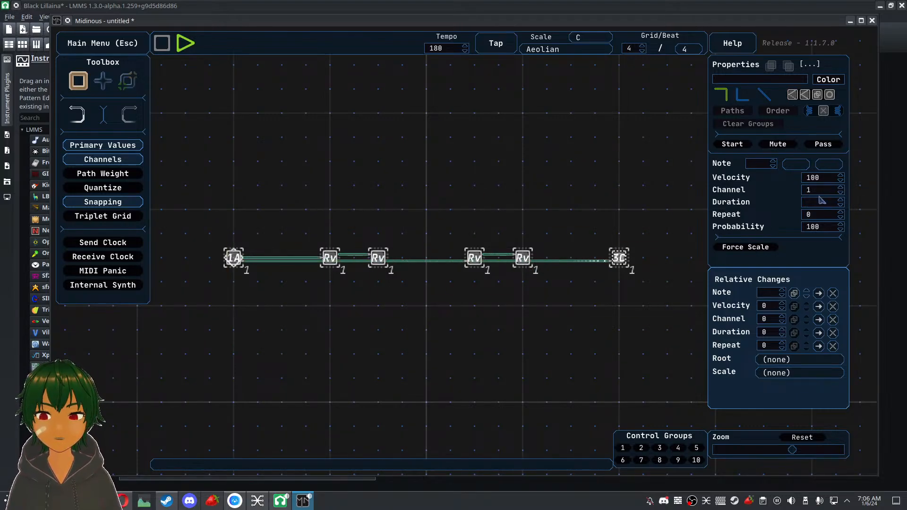
left_click(841, 188)
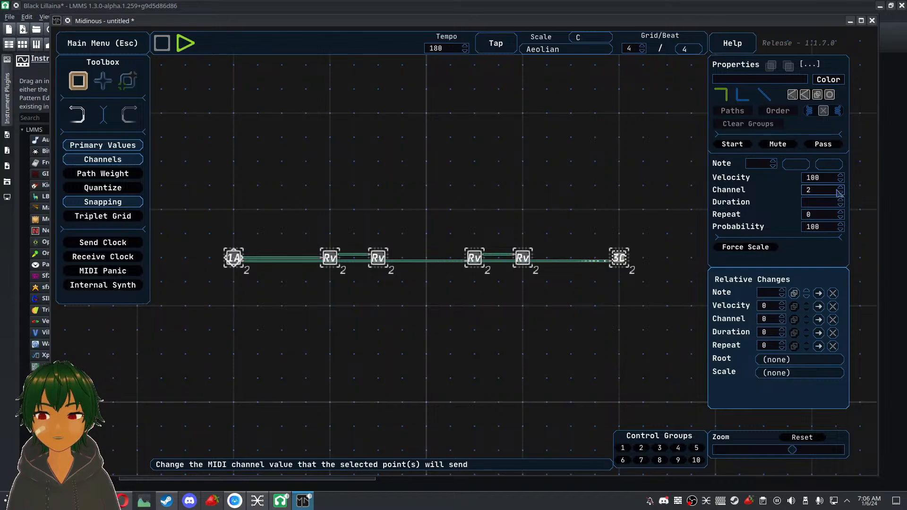
left_click_drag(305, 209, 550, 283)
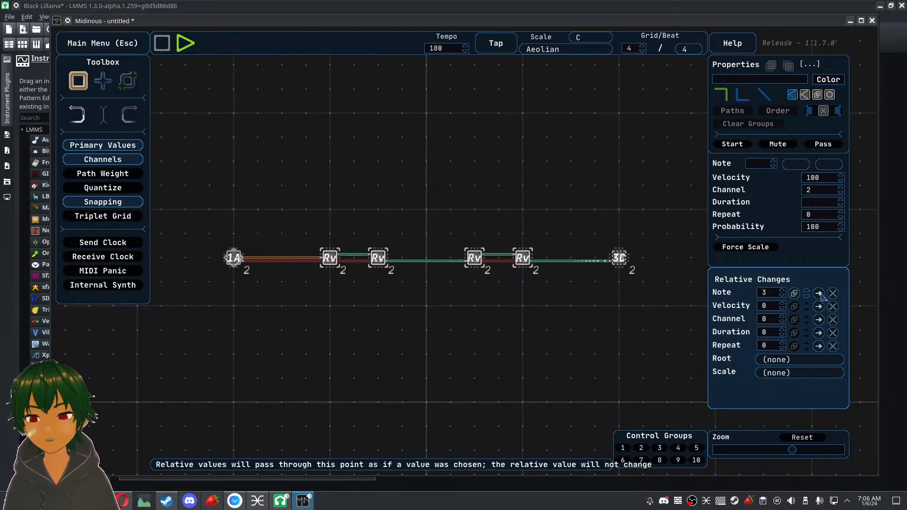
left_click(634, 325)
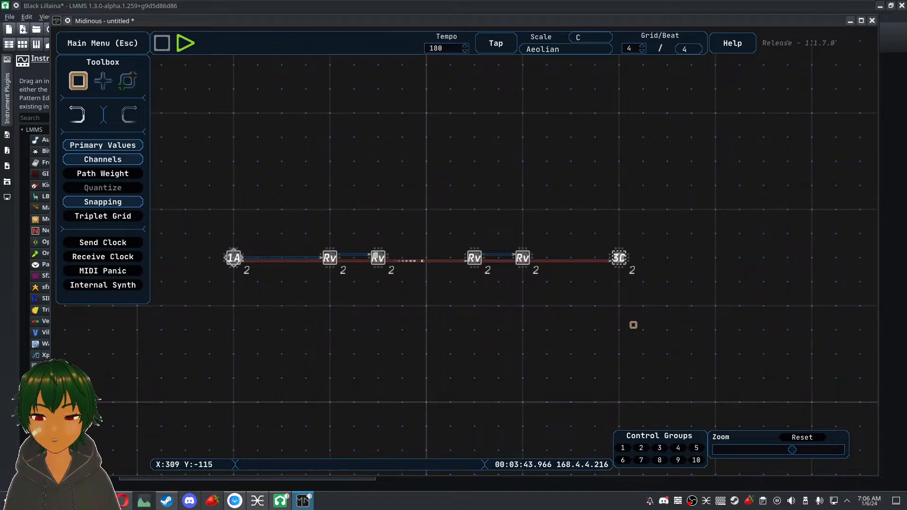
Duplicate the whole row of six points with its paths, placing the copy below the original
left_click_drag(634, 325, 625, 295)
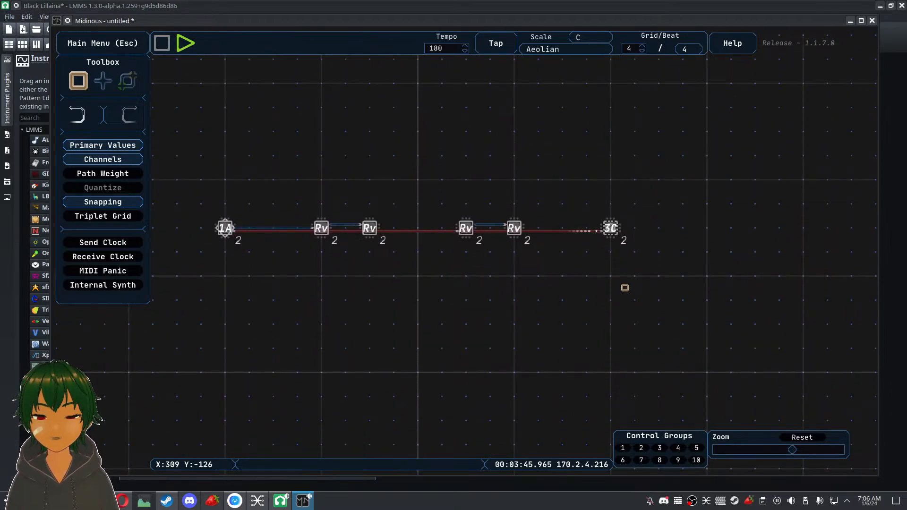
left_click_drag(196, 198, 686, 287)
key("ctrl+c")
key("ctrl+v")
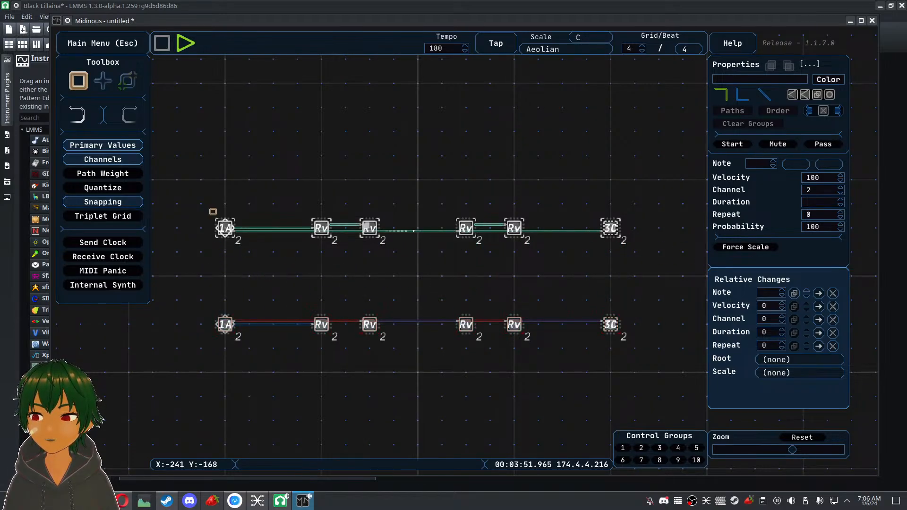
left_click_drag(322, 287, 334, 268)
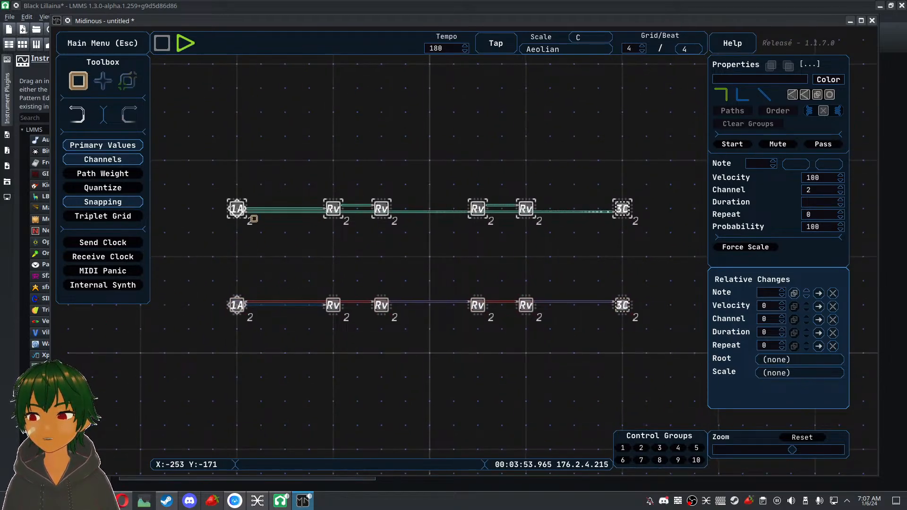
Turn off the start setting on the copied row's 1A point and deselect it
left_click(238, 307)
left_click(744, 145)
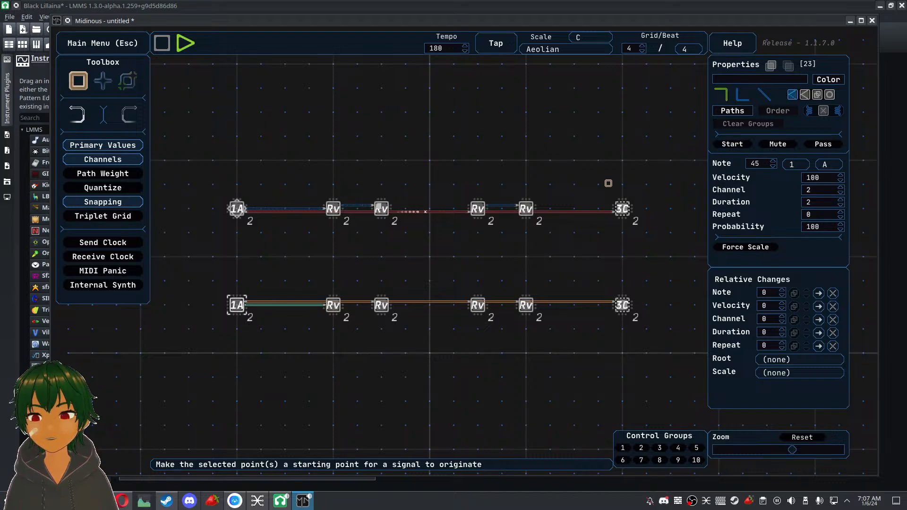
left_click(391, 270)
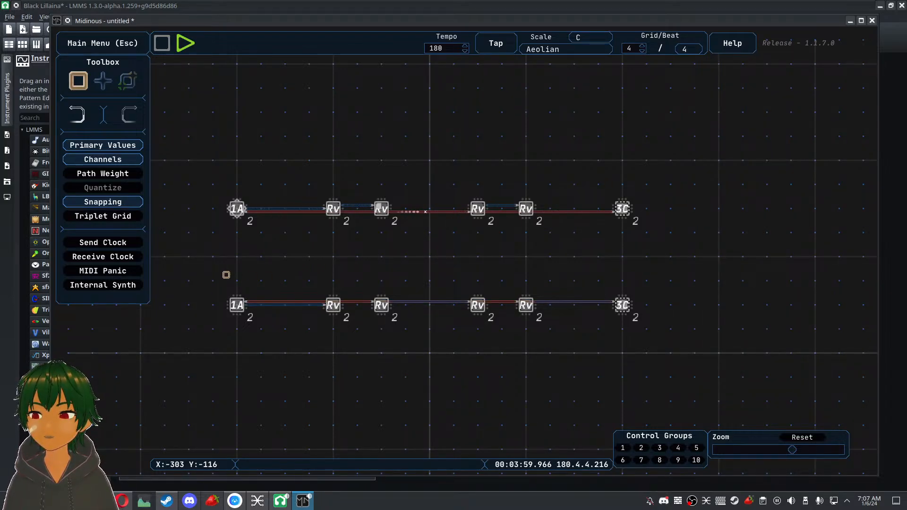
Place one note point after the last 3C point of each of the two rows
left_click_drag(318, 170, 562, 246)
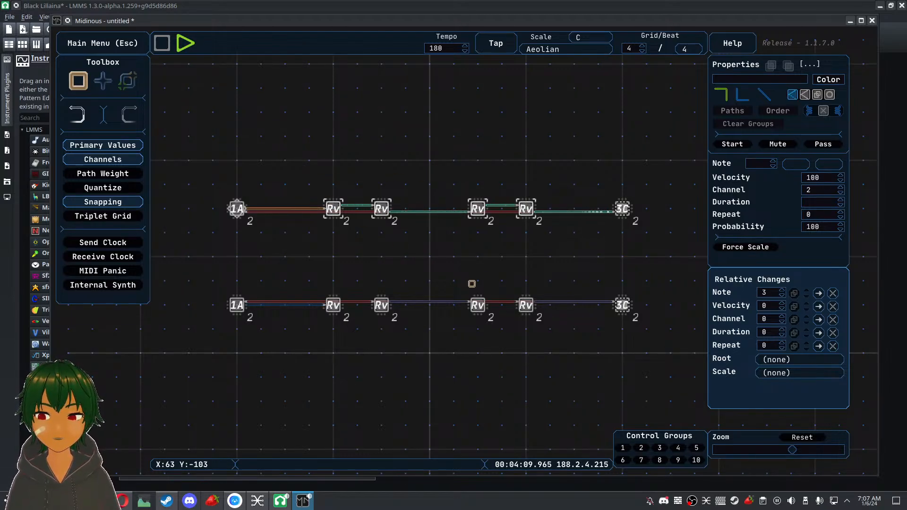
left_click(470, 275)
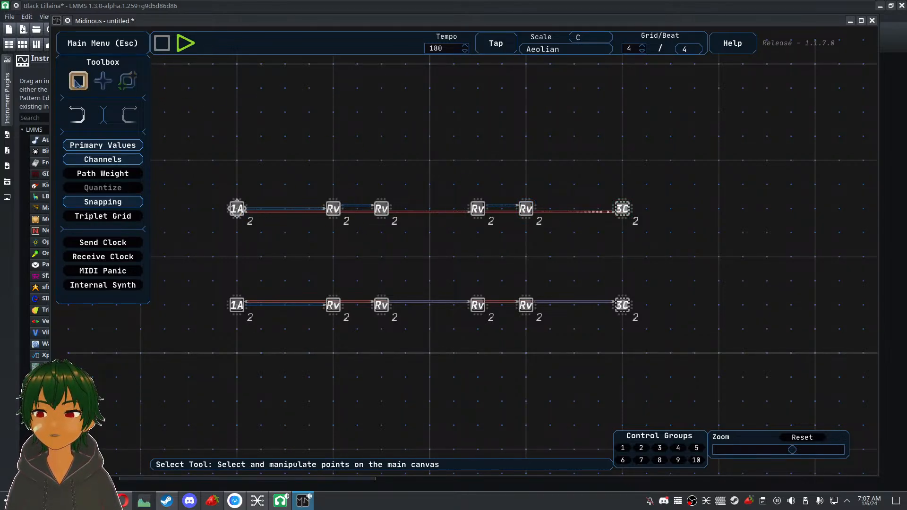
left_click(103, 80)
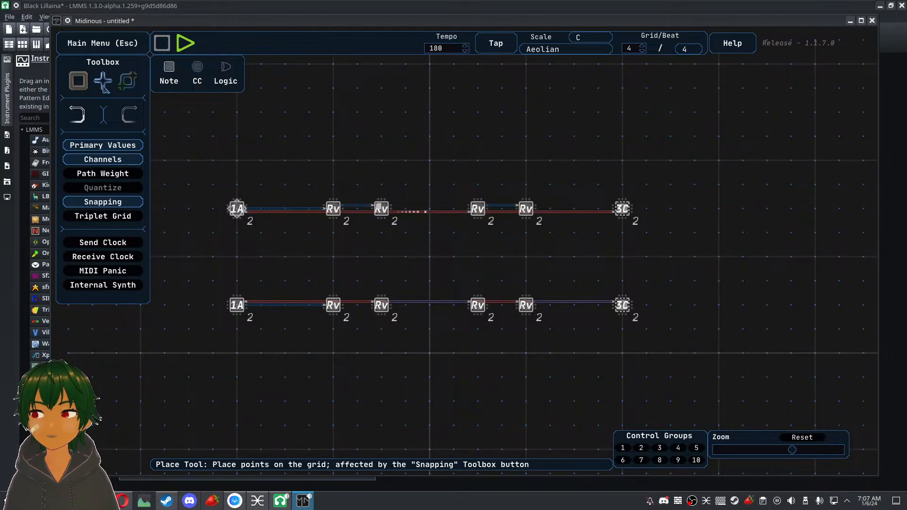
left_click(671, 208)
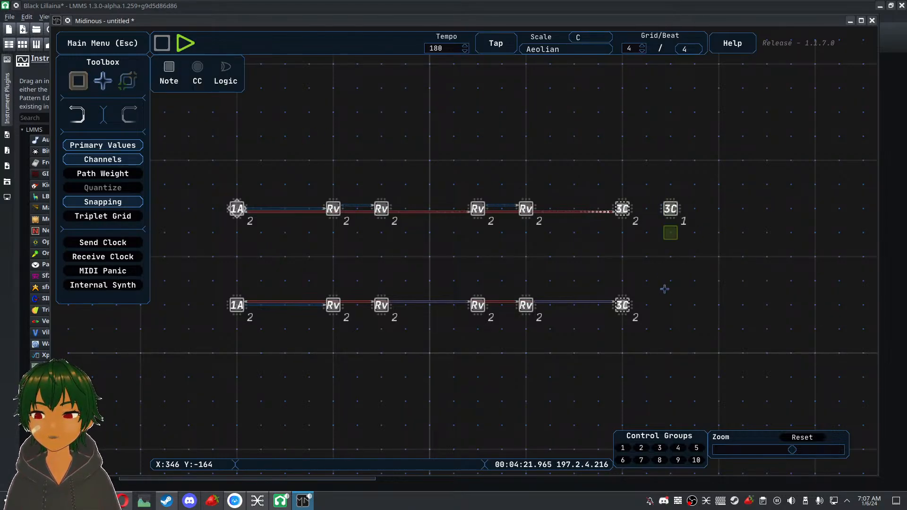
left_click(671, 305)
Link each row's last 3C point to the new point after it and stop playback
left_click(127, 81)
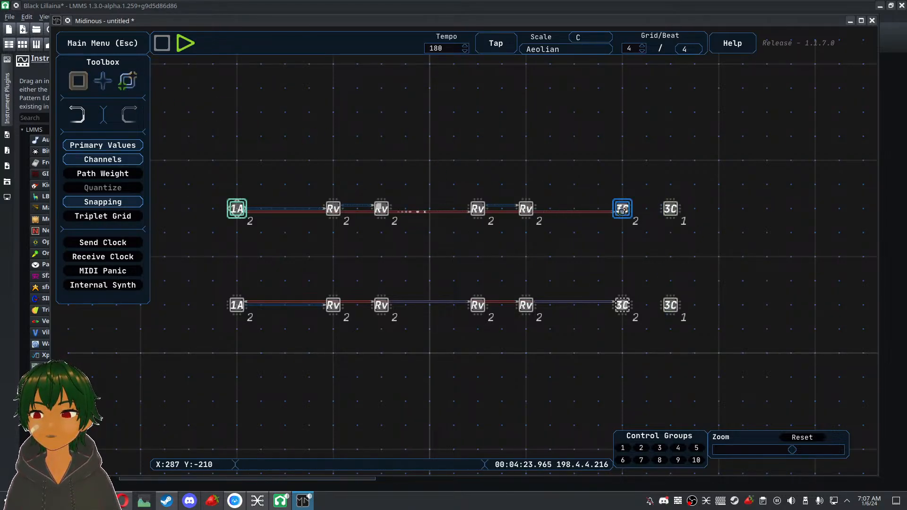
left_click_drag(622, 210, 671, 209)
left_click_drag(622, 305, 670, 305)
key("space")
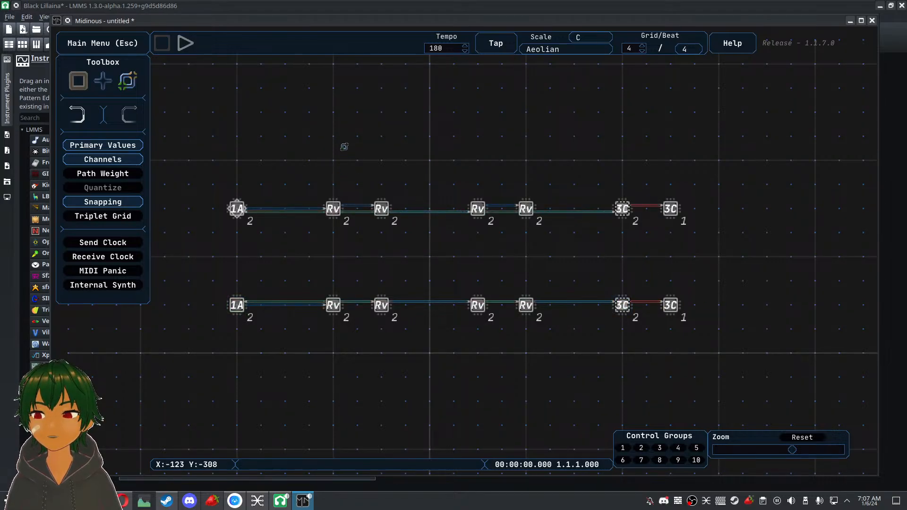
Set the two new end points to propagate their path signal instantly
left_click(78, 81)
left_click_drag(698, 177, 659, 334)
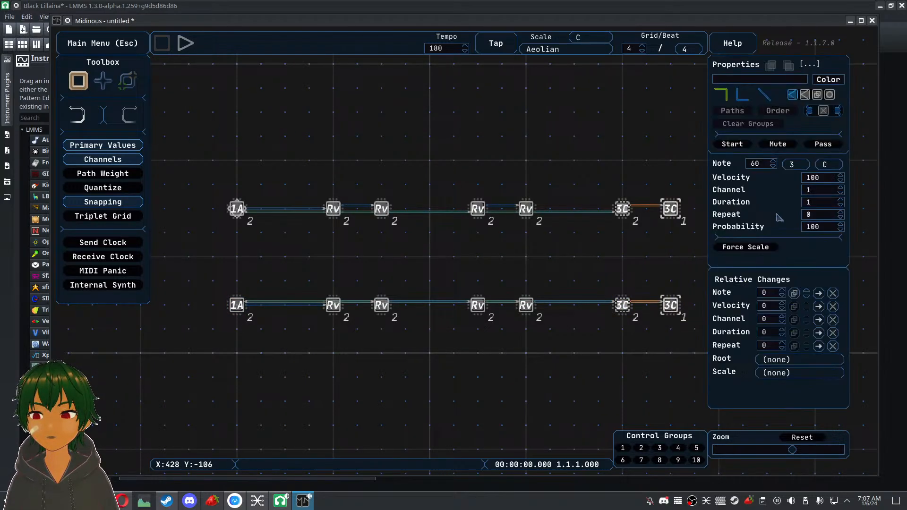
left_click(830, 95)
left_click(622, 153)
left_click_drag(614, 152, 586, 134)
left_click_drag(527, 255, 263, 325)
left_click(394, 240)
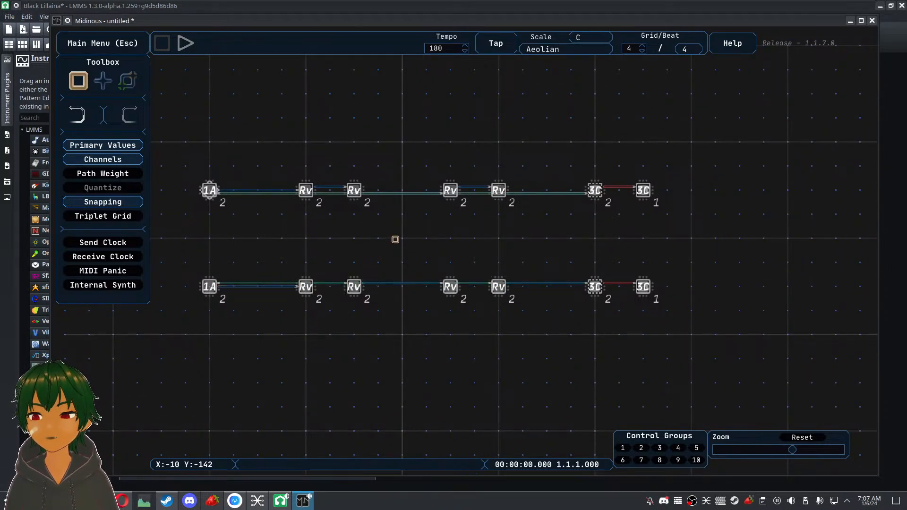
Mute the two new end points of the rows and deselect them
left_click_drag(703, 146, 638, 302)
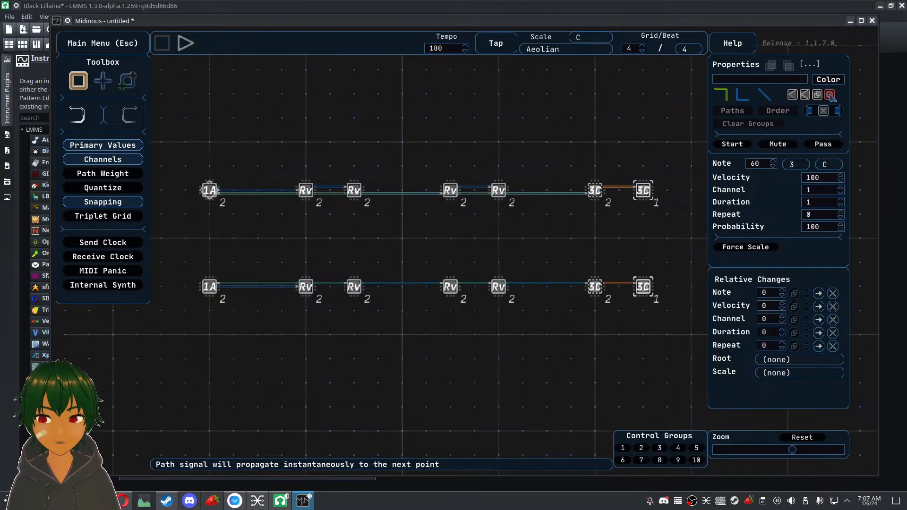
left_click(779, 144)
left_click(625, 139)
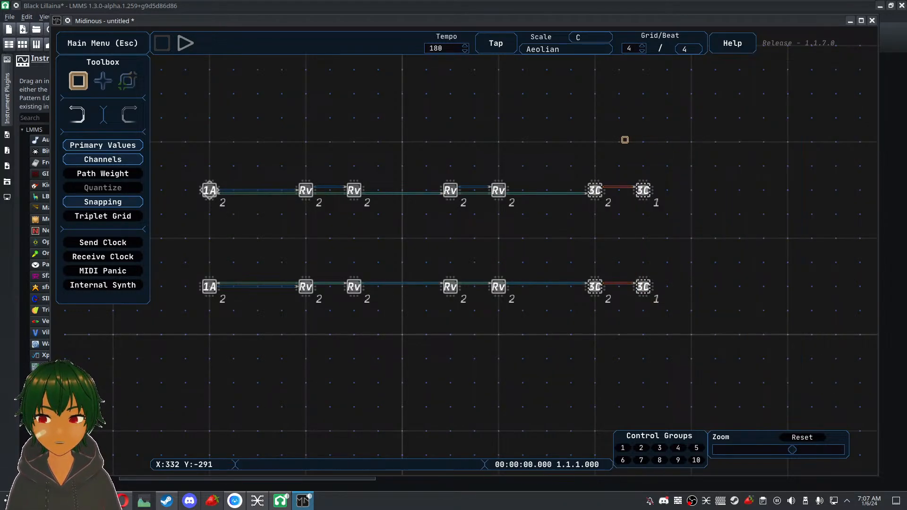
left_click_drag(223, 264, 240, 256)
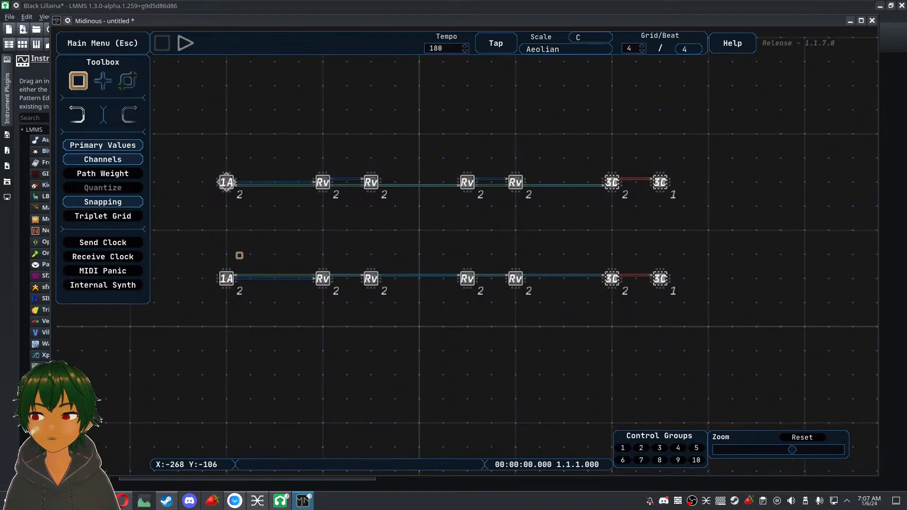
left_click(128, 81)
left_click(612, 183)
left_click(694, 195)
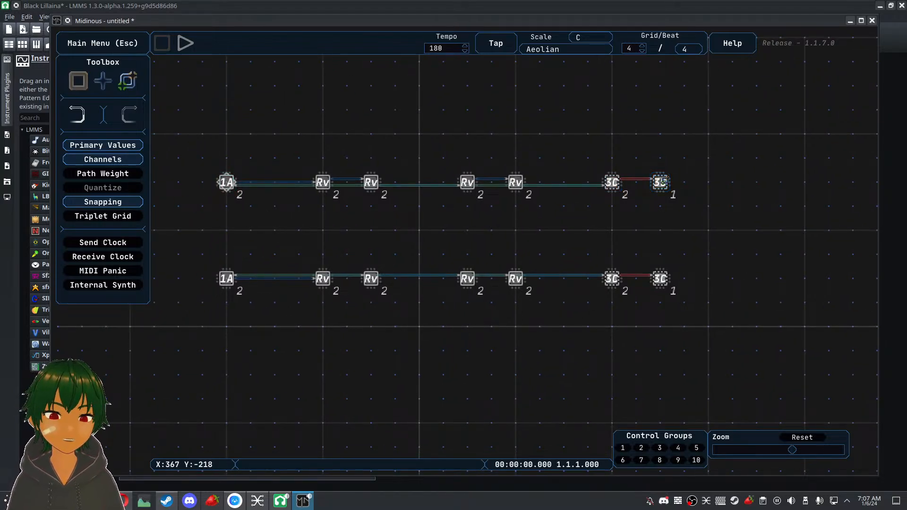
Place a horizontal line of five adjacent note points in the empty area below the two rows
left_click(103, 81)
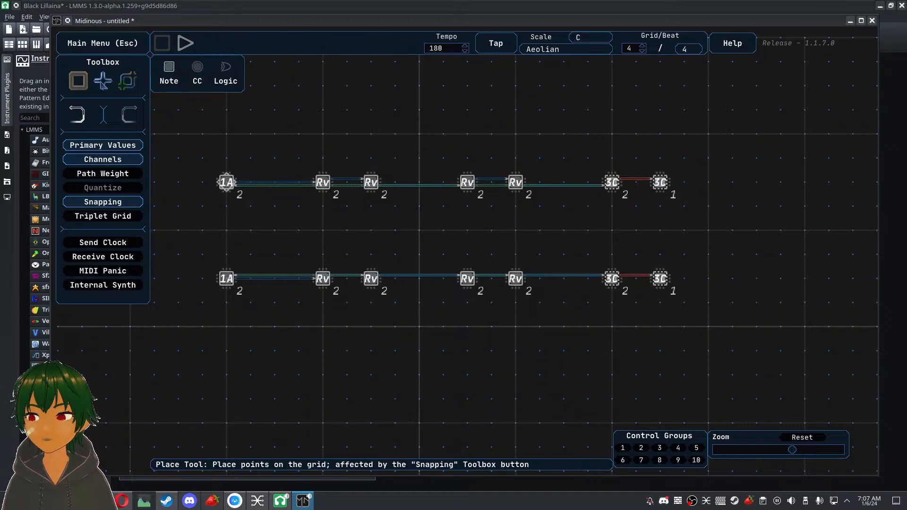
left_click_drag(369, 339, 454, 144)
left_click_drag(458, 240, 543, 242)
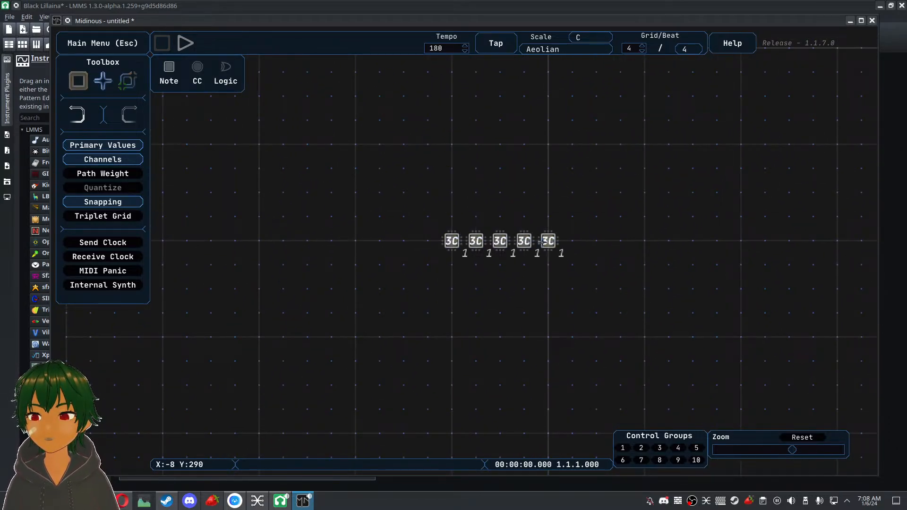
Place four note points in a square, two grid steps apart, above and left of the five-point line
left_click_drag(380, 244, 378, 279)
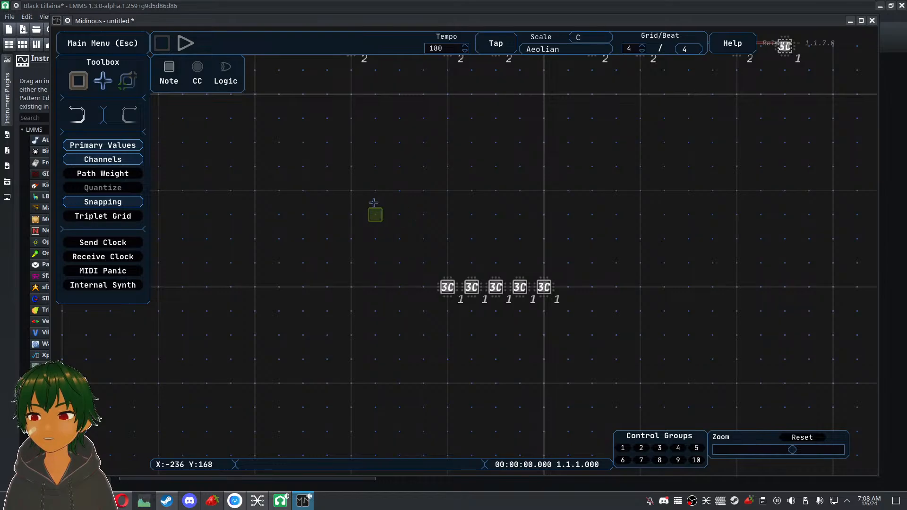
left_click(349, 190)
left_click(350, 143)
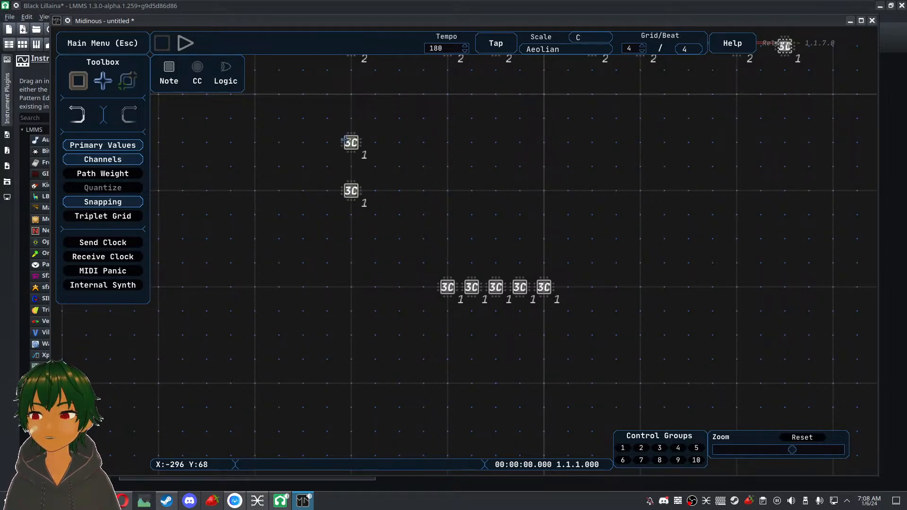
left_click(304, 143)
left_click(304, 193)
Copy the four-point square and paste two copies to its right, level with the original
left_click(78, 80)
left_click_drag(271, 119, 381, 211)
key("ctrl+c")
key("ctrl+v")
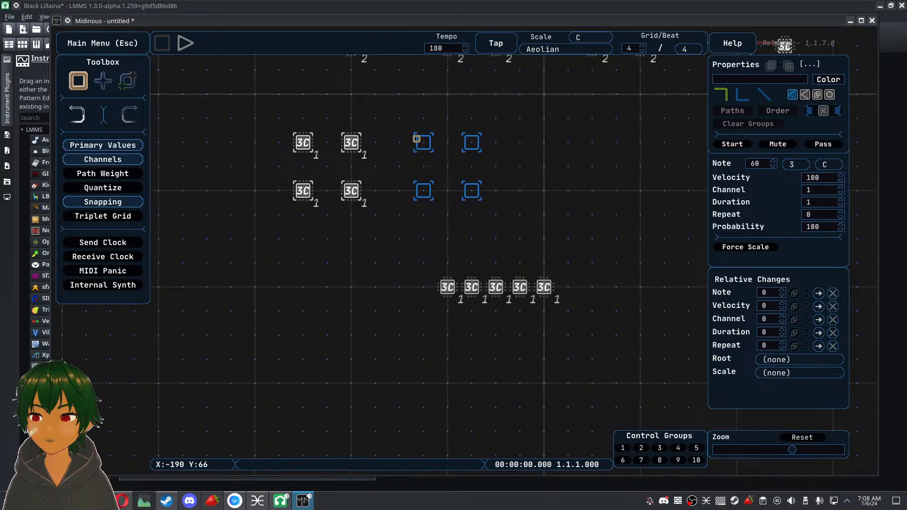
left_click(506, 138)
key("ctrl+v")
left_click(651, 140)
Make the top-left point of the first square a start point
left_click_drag(587, 174, 501, 212)
scroll(507, 201, "down", 1)
left_click(131, 85)
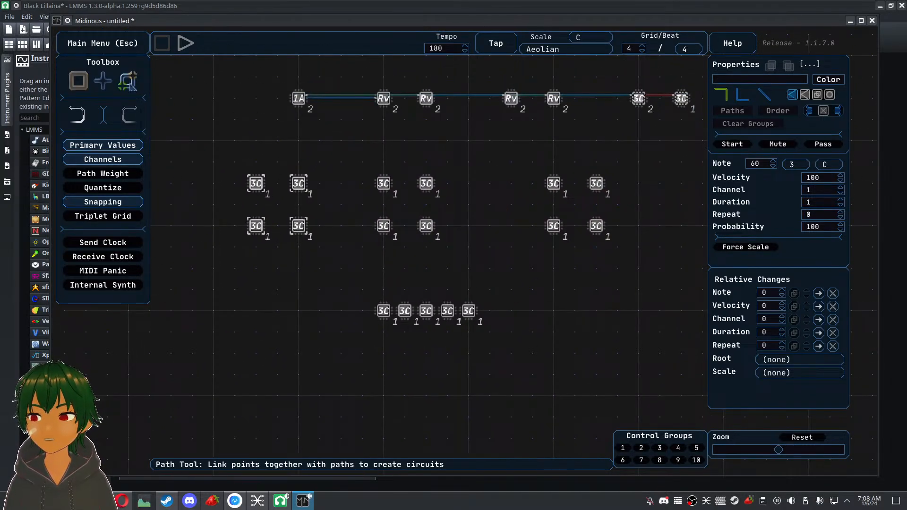
left_click(241, 164)
left_click(82, 85)
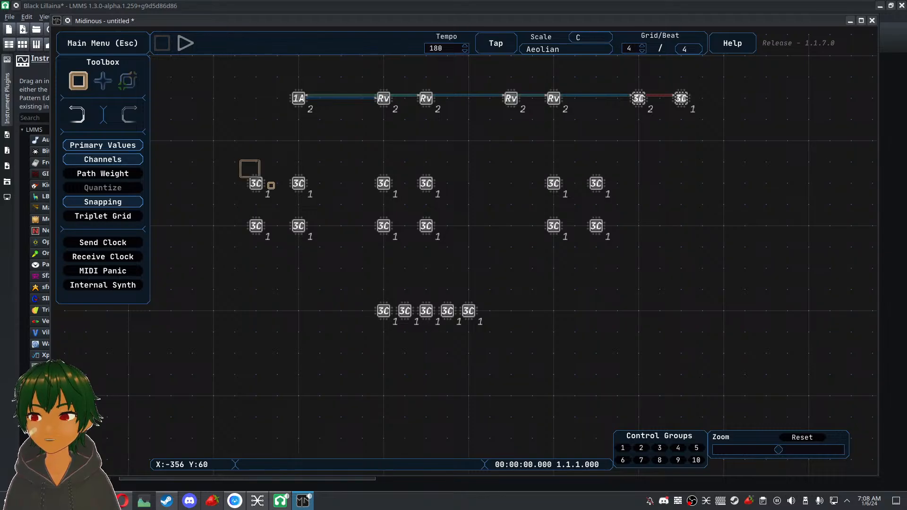
left_click(264, 184)
left_click(323, 256)
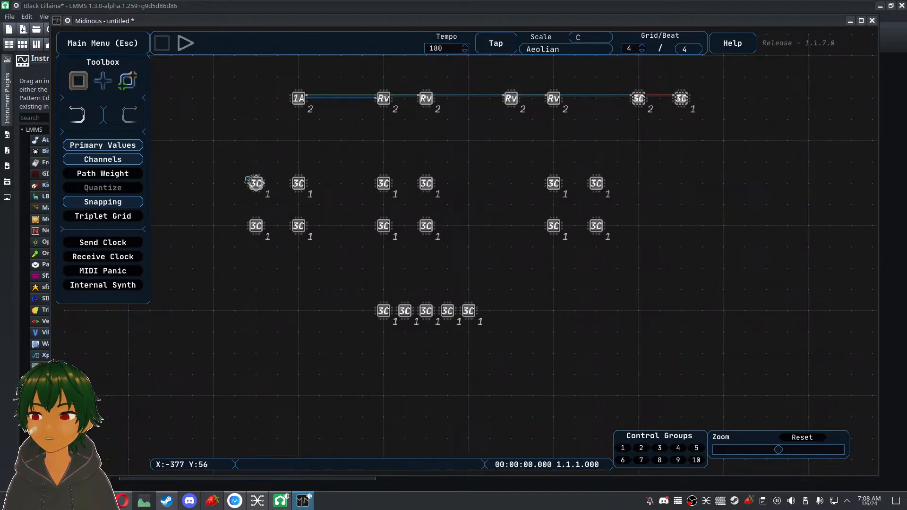
Link the first square's points from the start point down, across and up, ending at the first point of the five-point line
left_click(256, 227)
left_click(298, 226)
left_click(298, 183)
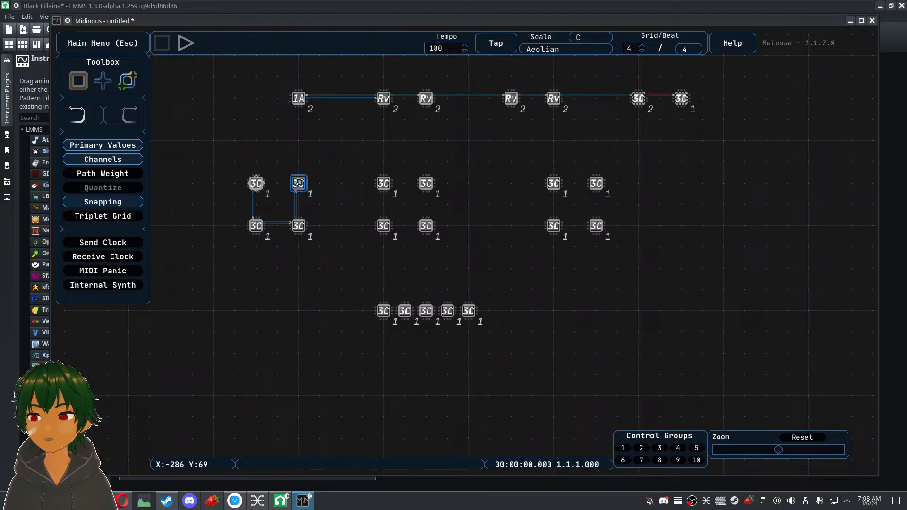
left_click(383, 310)
Link the first square's top-right point to the second square, around its points, and on to the first point of the five-point line
left_click(384, 183)
left_click(383, 225)
left_click(426, 226)
left_click(425, 183)
left_click(383, 310)
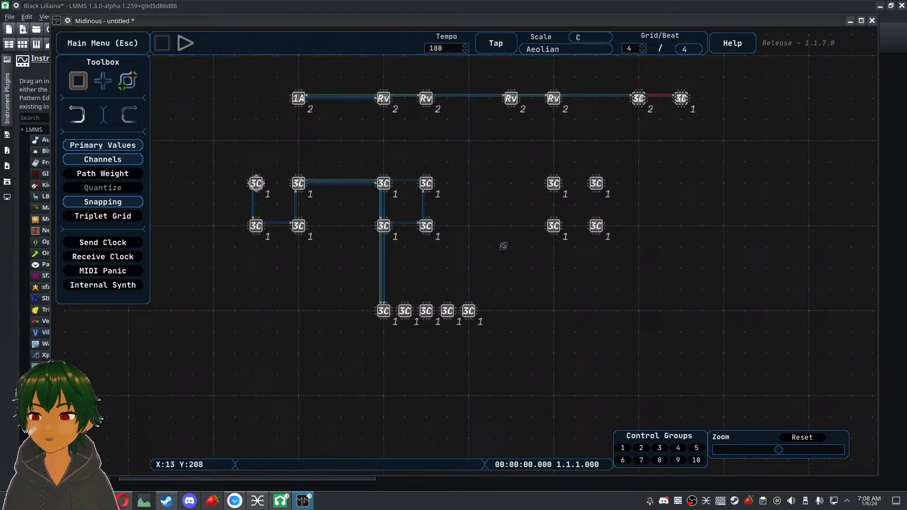
Link the second square to the third, around its points, and from its top-right point to the five-point line and the start point
left_click(432, 181)
left_click(539, 186)
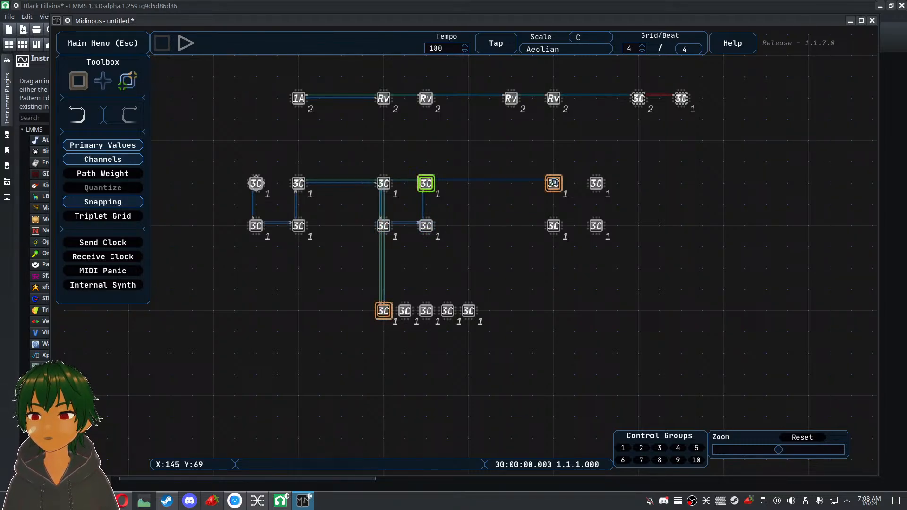
left_click(554, 227)
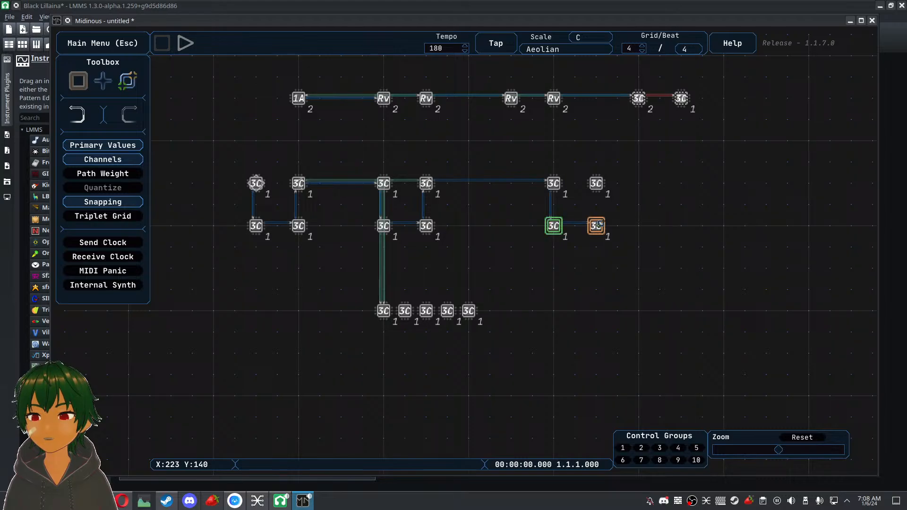
left_click(596, 226)
left_click(597, 185)
left_click(384, 310)
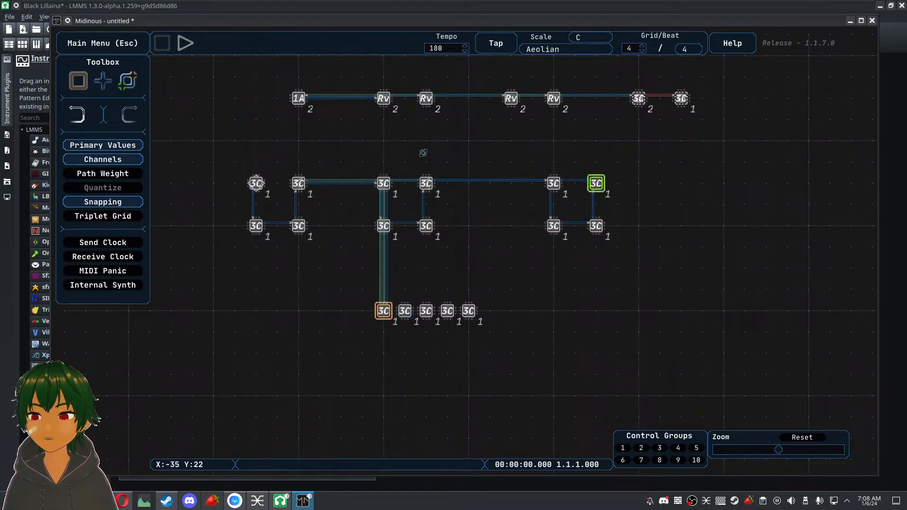
left_click(256, 184)
right_click(257, 185)
Set a relative note change of 4 on all five points in the lower line
scroll(223, 188, "up", 1)
left_click(77, 85)
left_click_drag(203, 147, 249, 205)
left_click_drag(320, 286, 529, 349)
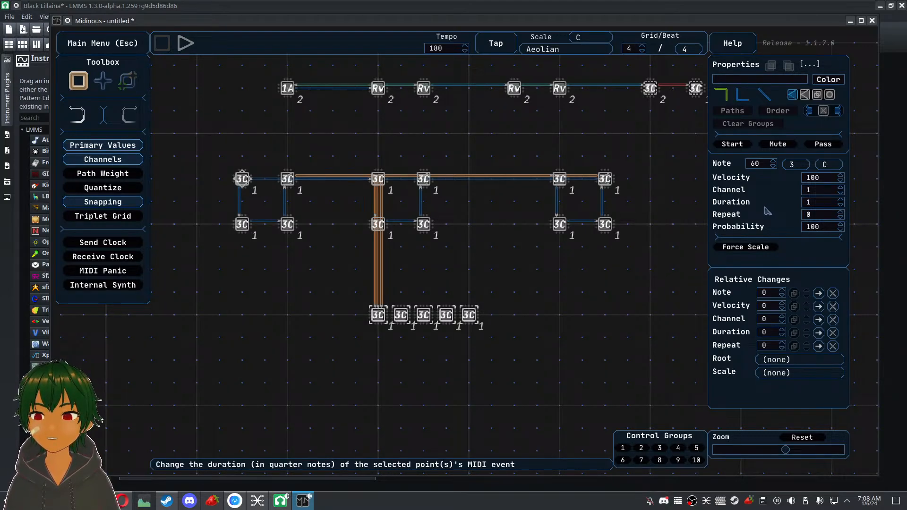
left_click(783, 292)
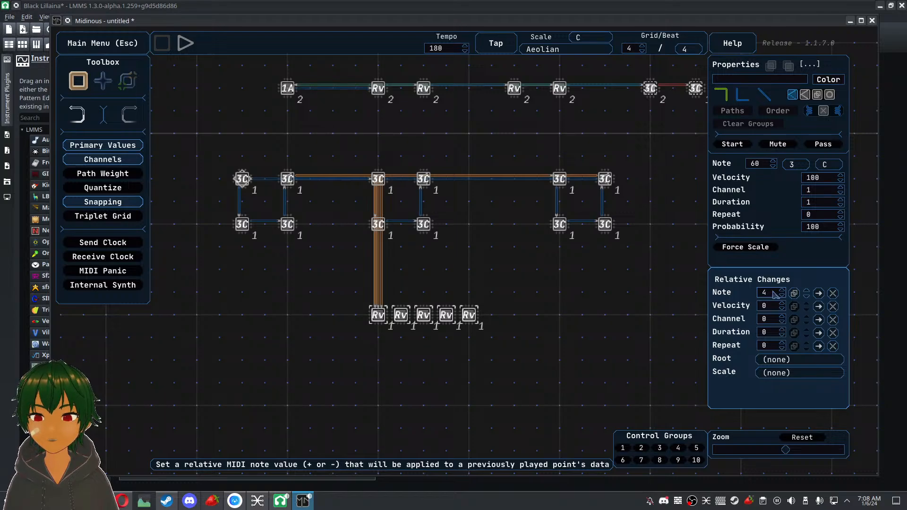
left_click(600, 261)
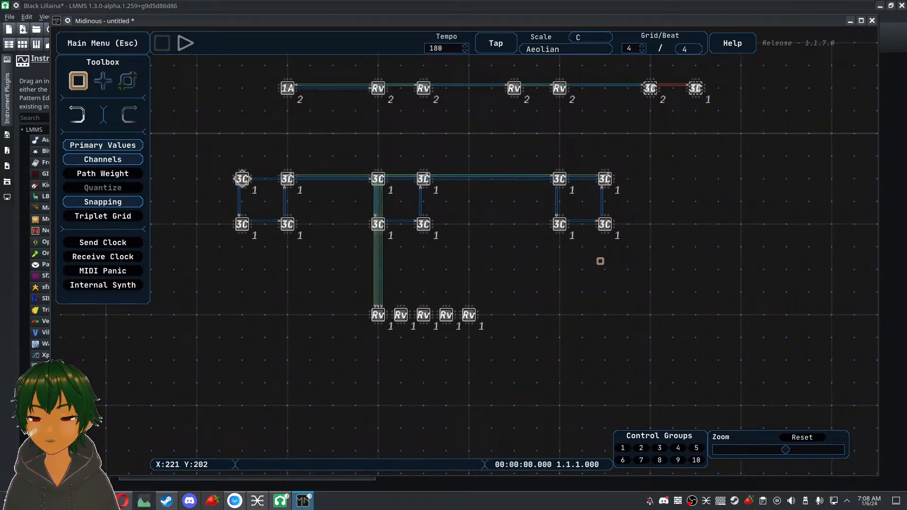
Set the octave of the first square's four points to 0 and the second square's to 1
left_click_drag(310, 143, 217, 229)
left_click(796, 164)
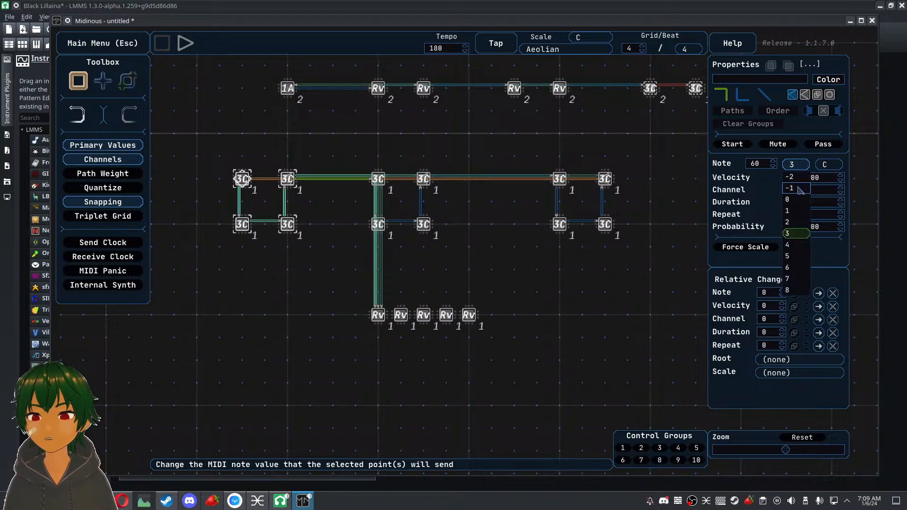
left_click(797, 177)
left_click_drag(456, 153, 346, 241)
left_click(799, 164)
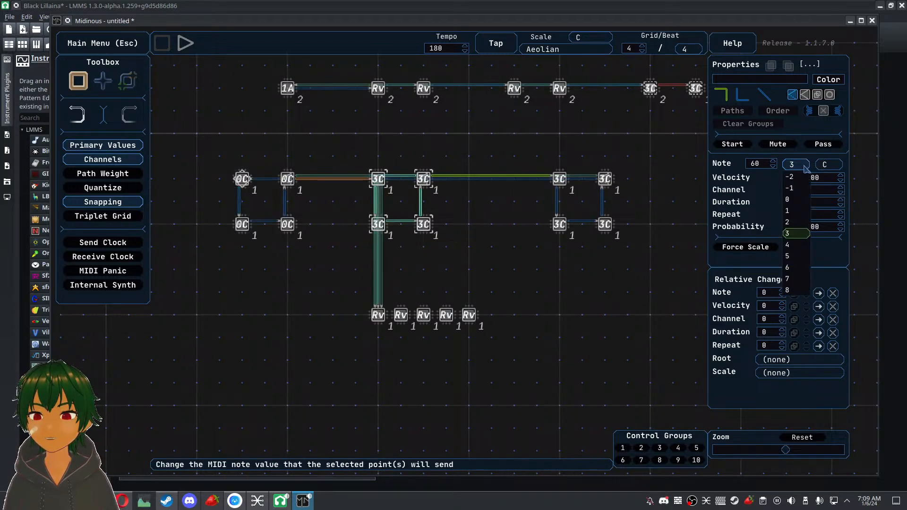
left_click(798, 211)
Set the octave of the third square's four points to 2 and deselect them
left_click_drag(643, 147, 543, 251)
left_click(796, 164)
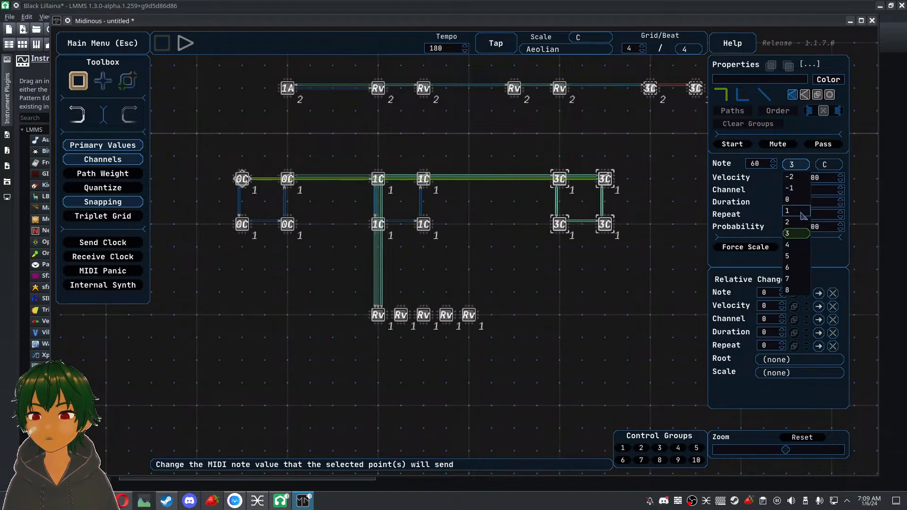
left_click(787, 222)
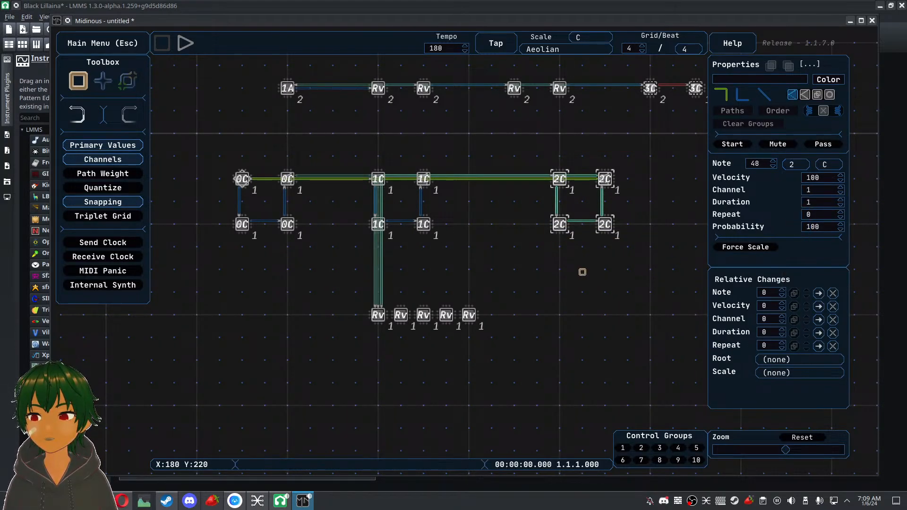
left_click(582, 270)
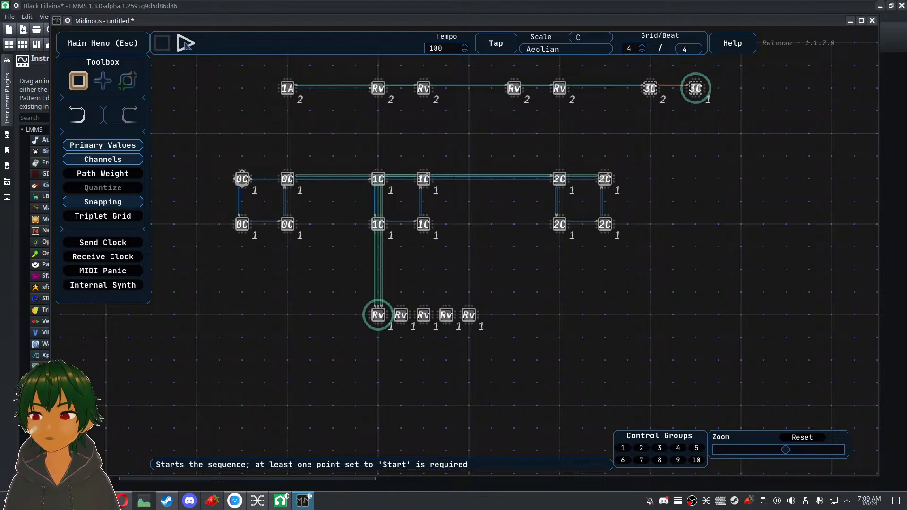
Switch the top-right points of the three squares to the second signal path mode
left_click(287, 179)
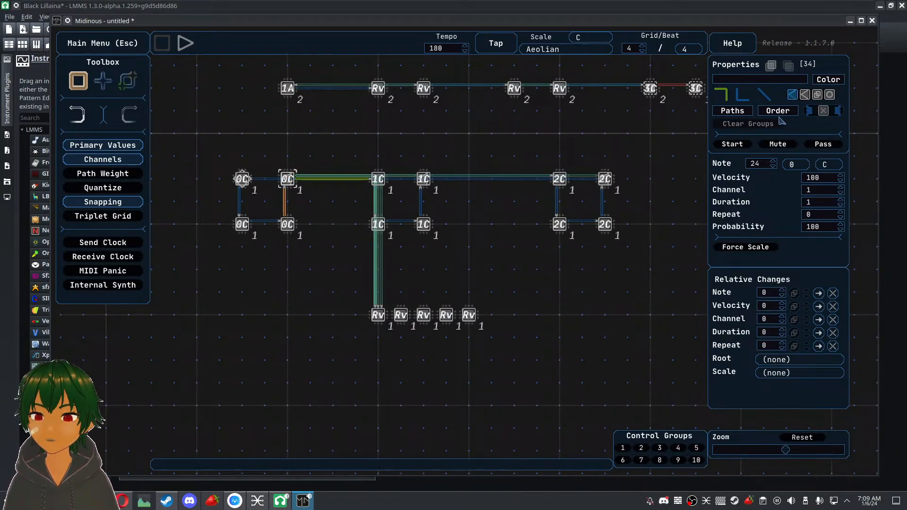
left_click(805, 94)
left_click(424, 178)
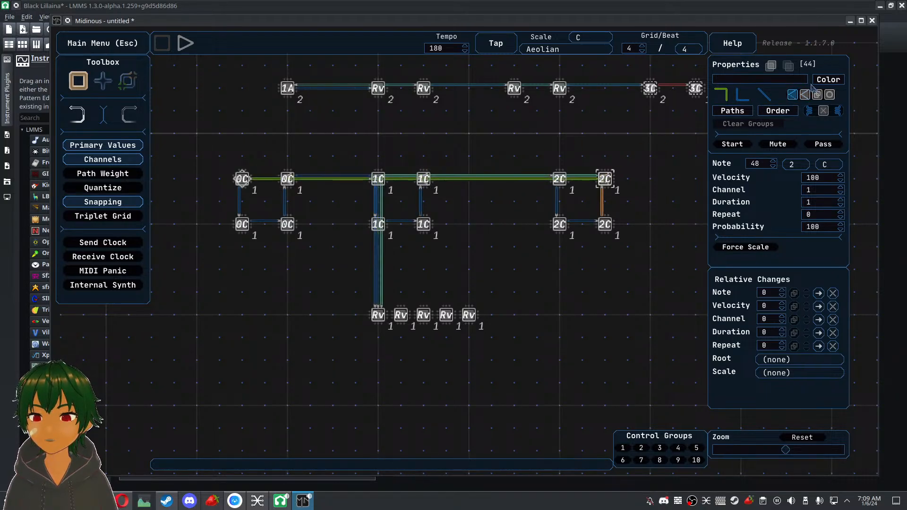
left_click(497, 240)
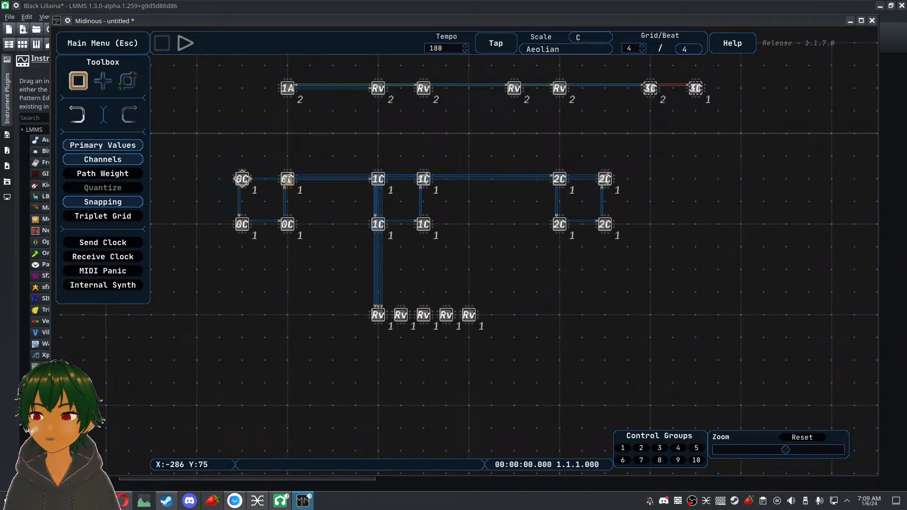
Move the five-point lower line down and to the left, away from beneath the second square
left_click_drag(510, 280, 326, 367)
left_click_drag(378, 315, 378, 360)
left_click(426, 287)
Link the five points of the lower line to each other in sequence
left_click(128, 80)
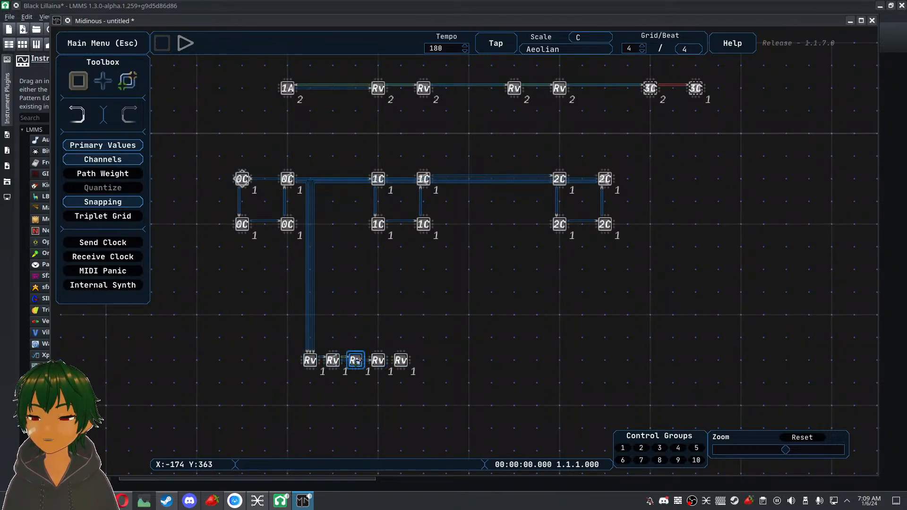
key("ctrl+z")
left_click_drag(354, 363, 401, 362)
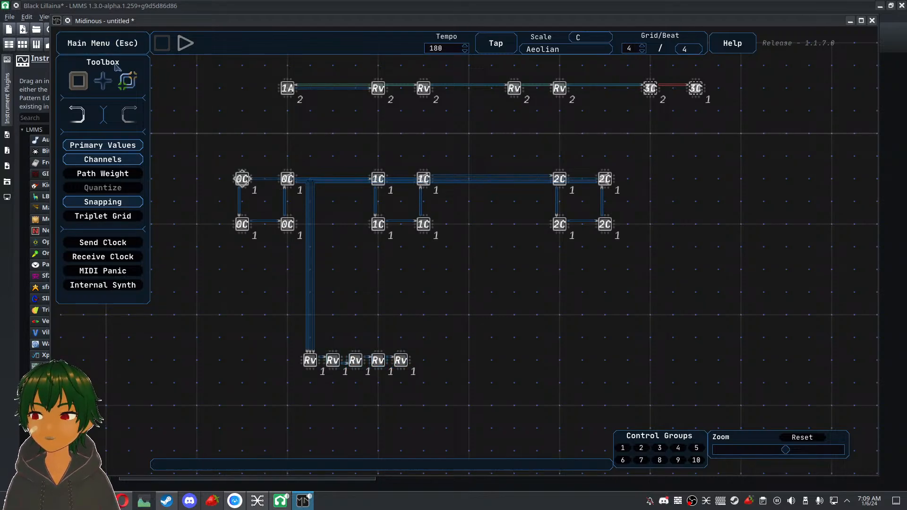
Place three note points, one just to the right of each square
left_click(103, 80)
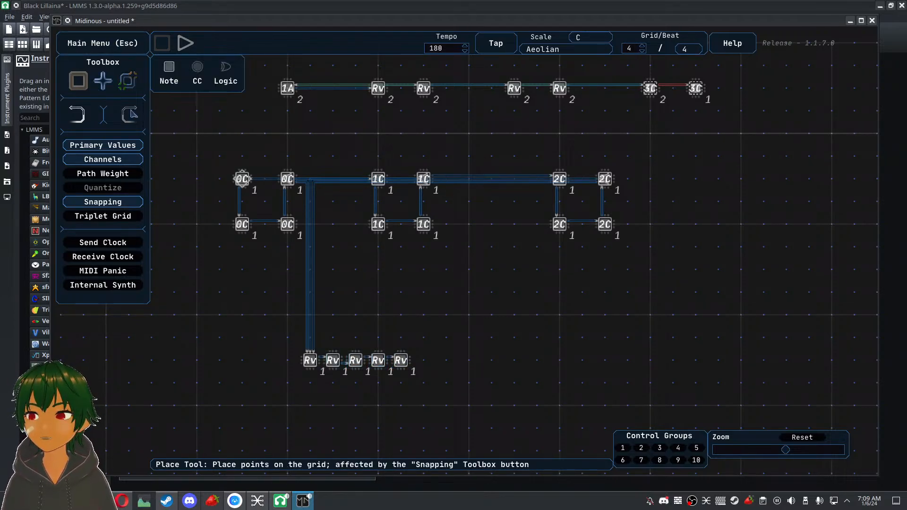
left_click(330, 204)
left_click(468, 204)
left_click(629, 200)
Delete the paths running from the squares' top-right points to the five-point line
left_click(128, 81)
left_click(286, 180)
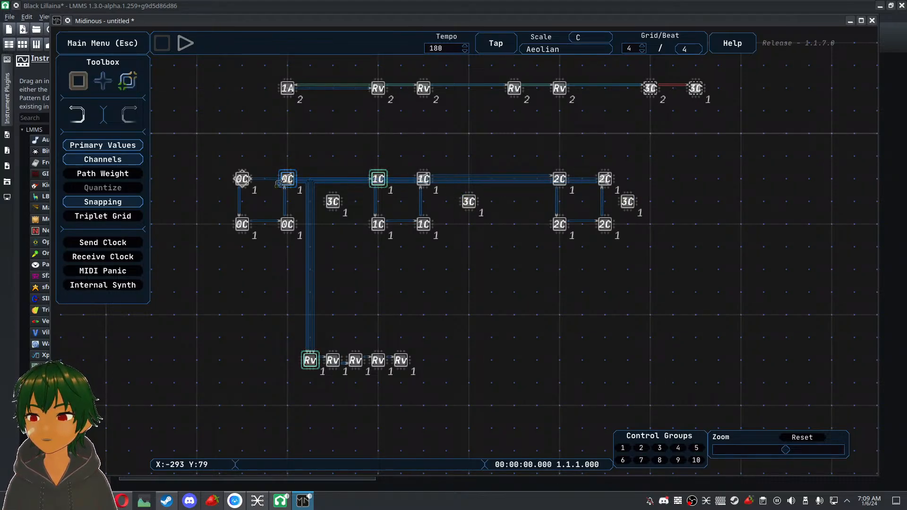
left_click(79, 81)
left_click(310, 285)
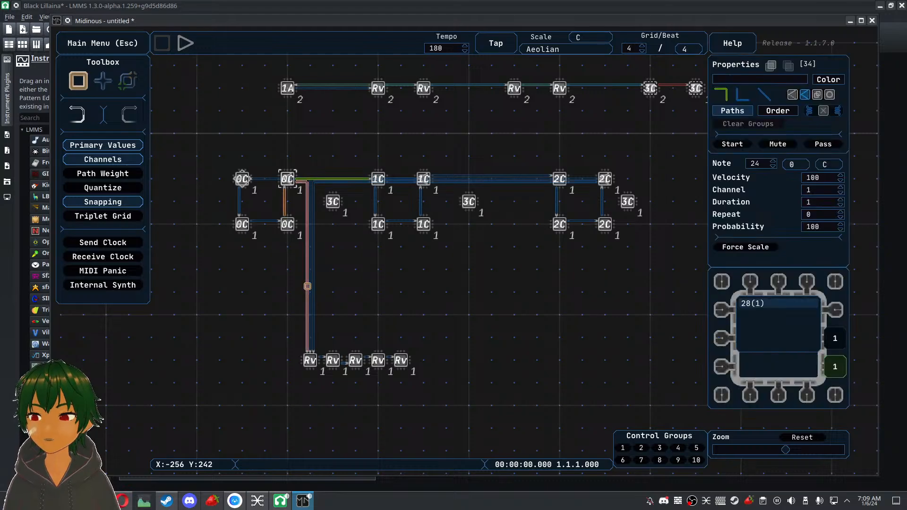
left_click(318, 284)
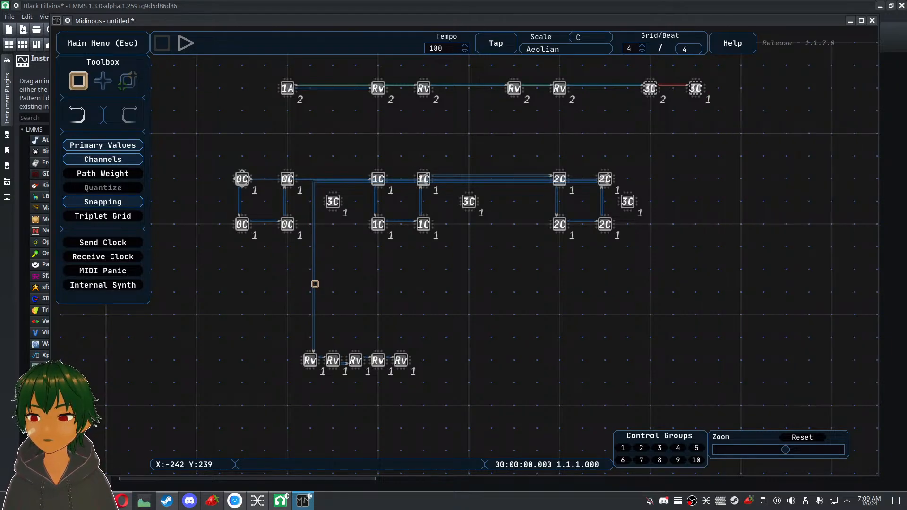
left_click(314, 285)
key("Delete")
Link each square's top-right point to the new note point beside that square
left_click(127, 81)
left_click(287, 179)
left_click(331, 203)
left_click(424, 179)
left_click(469, 202)
left_click(606, 179)
left_click(628, 202)
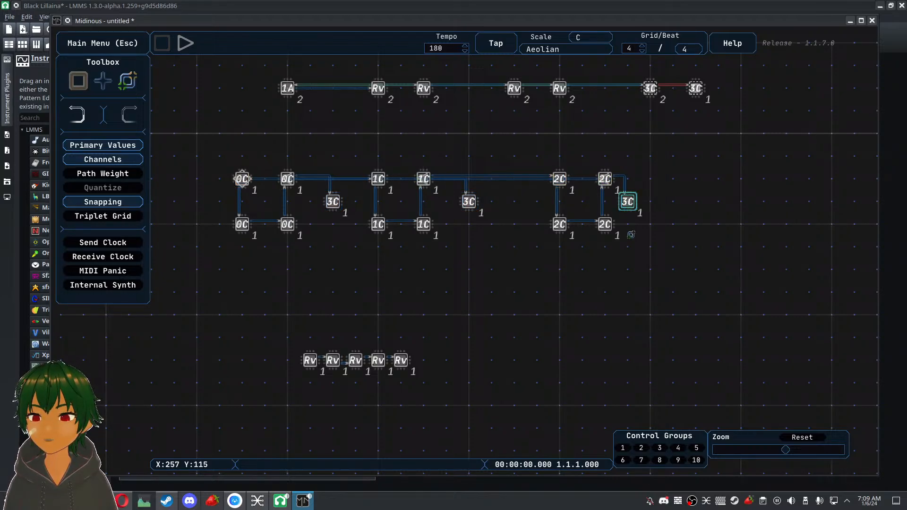
Link the three new side points to the first point of the five-point line
left_click(310, 361)
left_click(468, 202)
left_click(310, 360)
left_click(333, 202)
left_click(310, 360)
Mute the three side points next to the squares
left_click(78, 81)
left_click(333, 202)
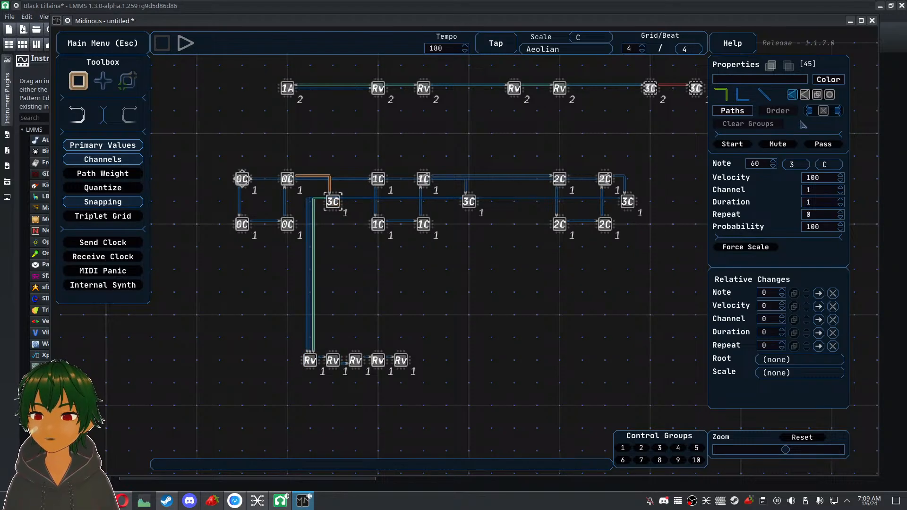
left_click(784, 146)
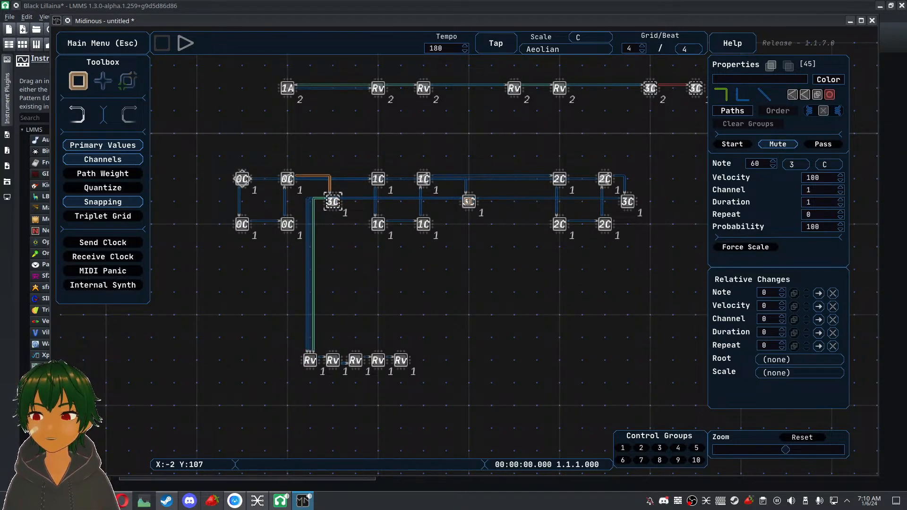
left_click(469, 202)
left_click(778, 144)
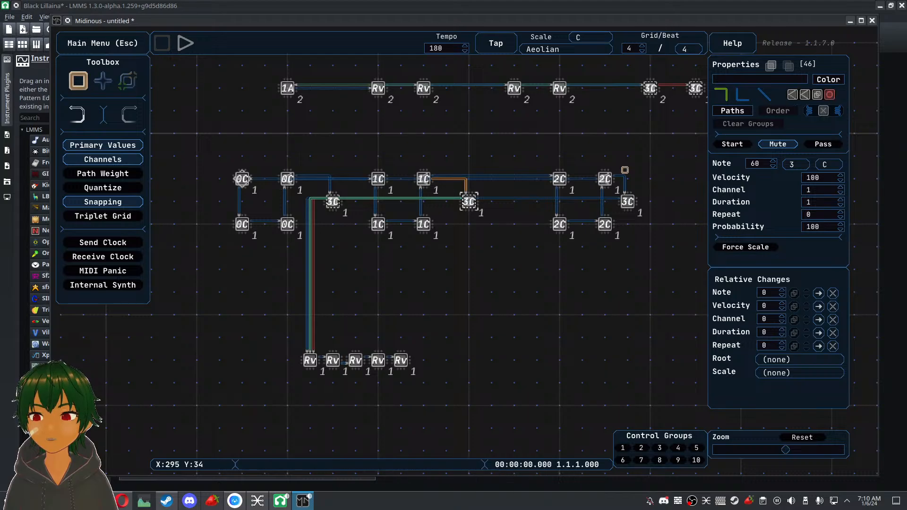
left_click(628, 201)
left_click(785, 146)
Move the muted side points of the first and second squares one grid dot closer to their squares
left_click(518, 190)
left_click_drag(469, 202, 447, 202)
left_click(471, 274)
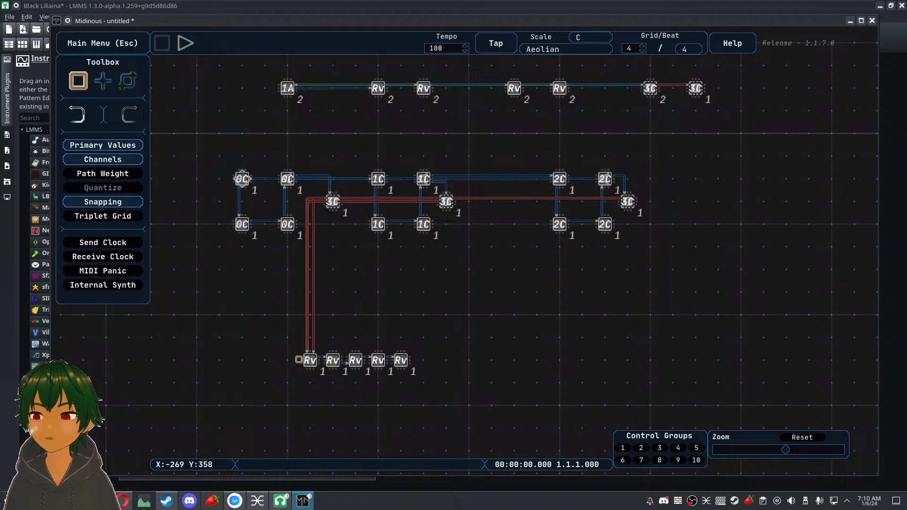
left_click_drag(333, 201, 310, 202)
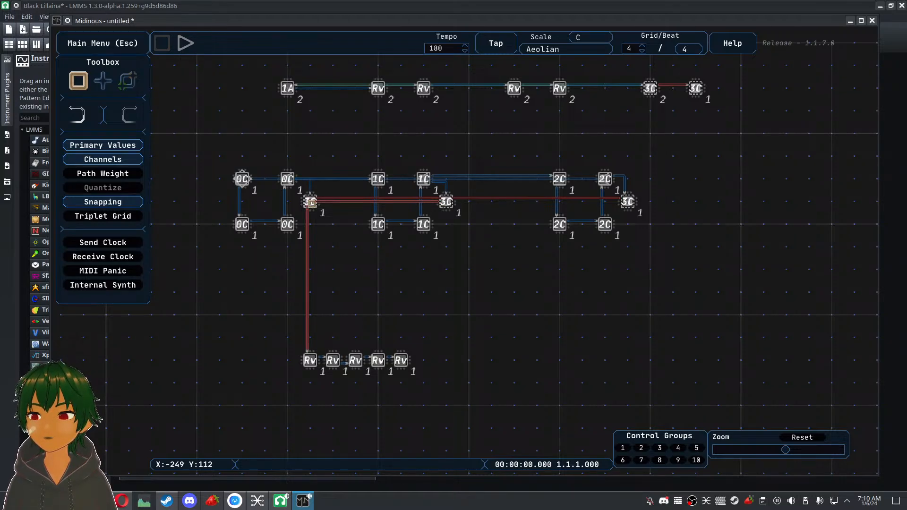
Move the second and third squares with their side points farther right to space the squares apart
left_click_drag(362, 155, 462, 255)
left_click_drag(456, 197, 544, 199)
mouse_move(681, 151)
left_mouse_down()
mouse_move(559, 239)
mouse_move(560, 225)
mouse_move(533, 358)
mouse_move(535, 238)
mouse_move(488, 360)
mouse_move(453, 374)
mouse_move(661, 226)
mouse_move(588, 198)
mouse_move(553, 206)
left_mouse_up()
left_click(397, 327)
Move the five-point line to the right so its first point sits directly below the second square's left column
scroll(401, 273, "down", 2)
left_click_drag(401, 272, 258, 324)
left_click_drag(275, 295, 434, 293)
left_click_drag(408, 269, 261, 331)
left_click_drag(281, 298, 403, 333)
left_click(479, 271)
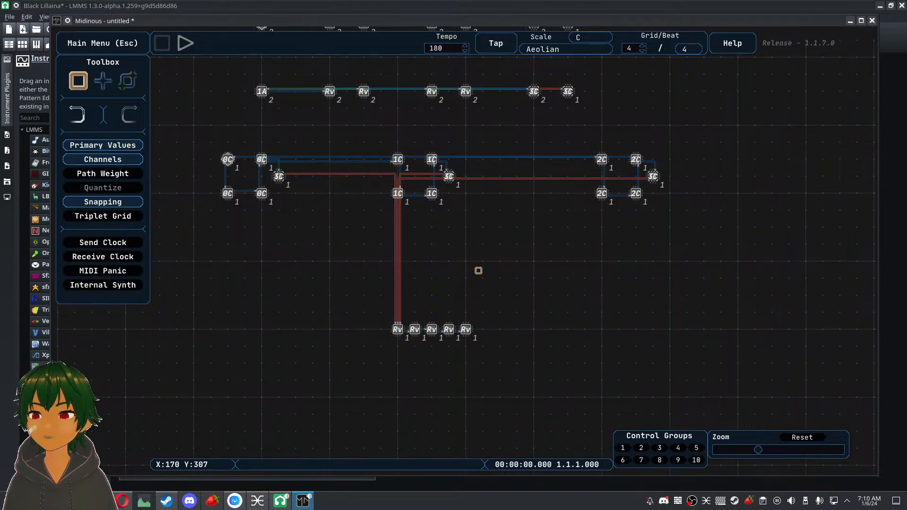
Set the paths of the three muted side points to straight lines toward the five-point line
left_click(656, 175)
left_click(740, 96)
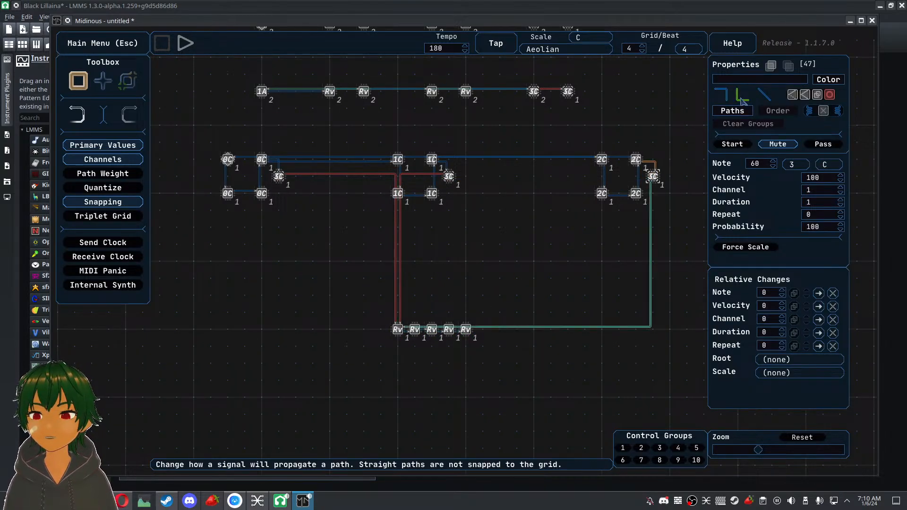
left_click(722, 94)
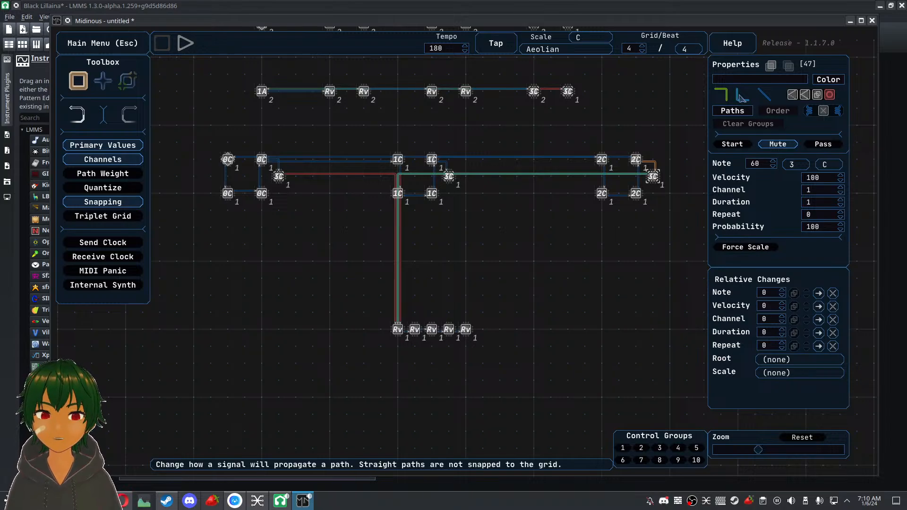
left_click(741, 96)
left_click(764, 95)
left_click(449, 177)
left_click(765, 95)
left_click(279, 176)
left_click(765, 95)
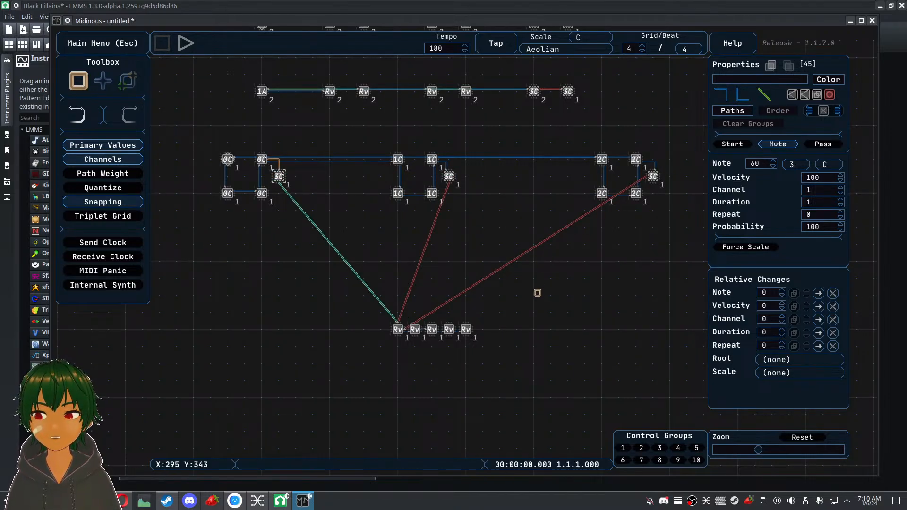
left_click(540, 294)
Add a relative note change to the first square's two lower points and its top-right point
scroll(544, 274, "up", 3)
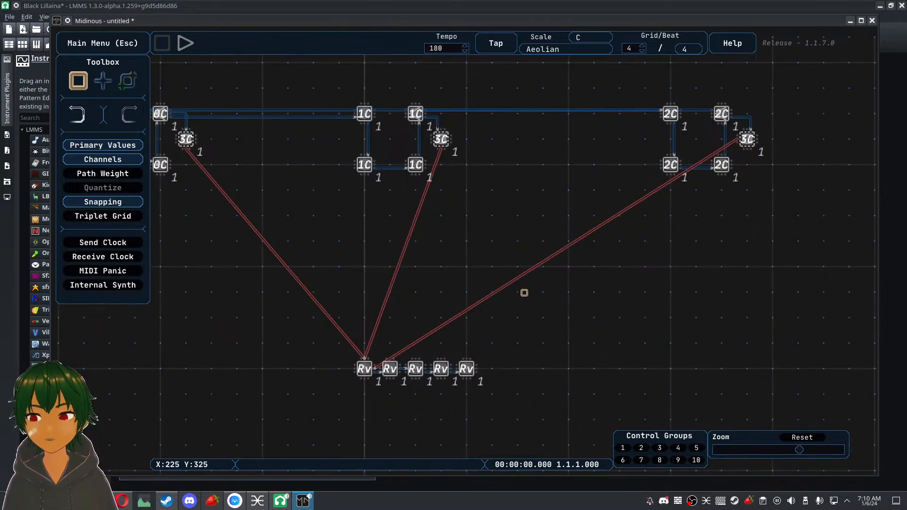
left_click_drag(498, 264, 595, 272)
left_click_drag(219, 269, 278, 254)
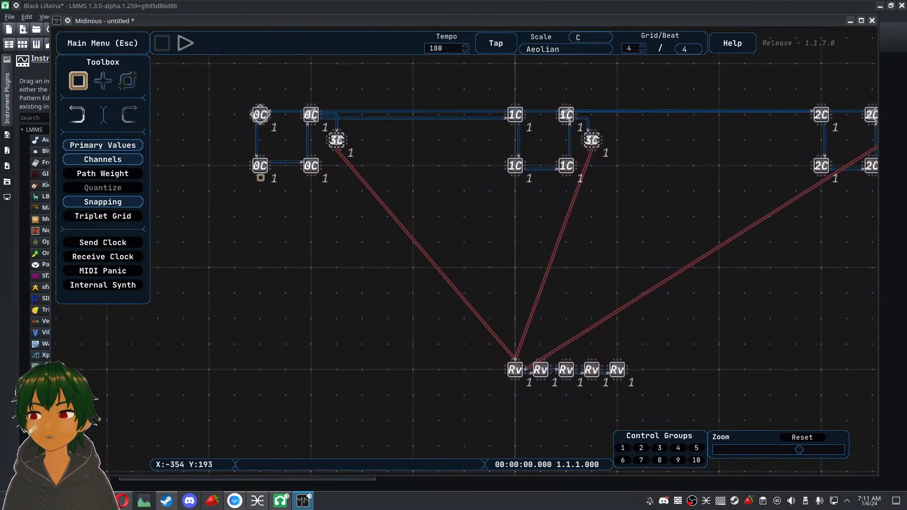
left_click_drag(230, 175, 230, 246)
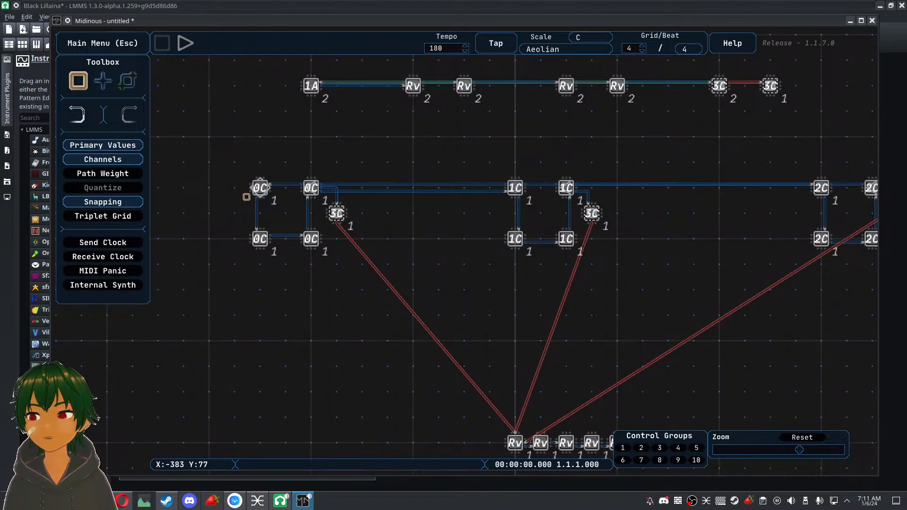
left_click_drag(246, 259, 340, 228)
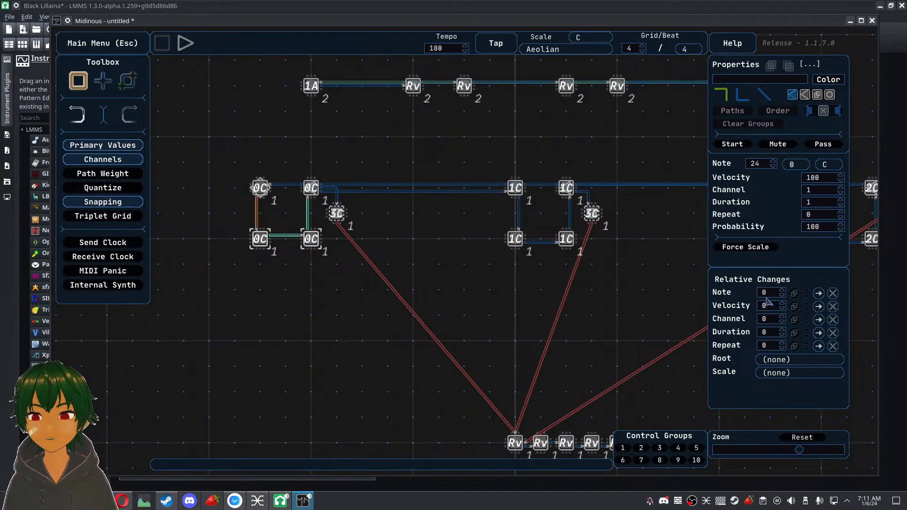
scroll(766, 298, "up", 1)
left_click(311, 188)
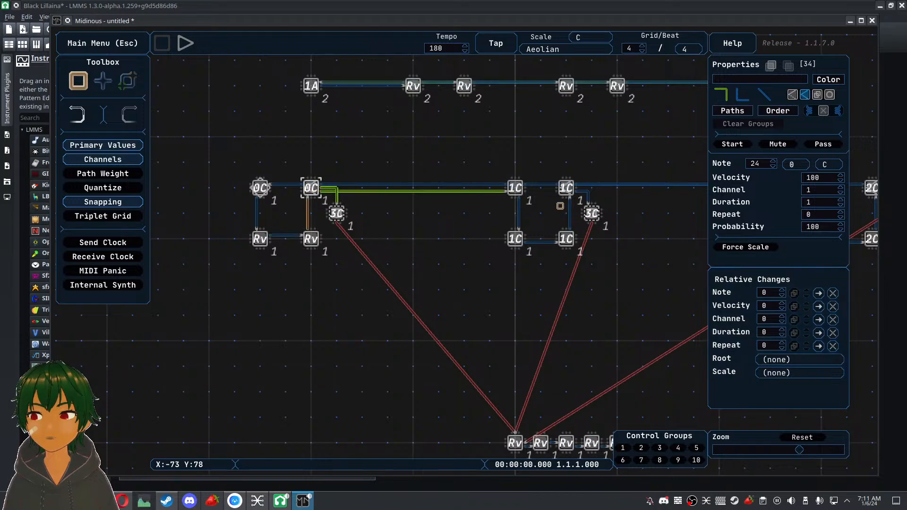
scroll(766, 293, "up", 1)
Add a relative note change to the second square's two lower points and its top-right point
left_click(581, 174)
left_click_drag(576, 163, 500, 268)
scroll(780, 291, "up", 1)
left_click_drag(537, 168, 508, 207)
scroll(772, 295, "down", 1)
left_click(648, 287)
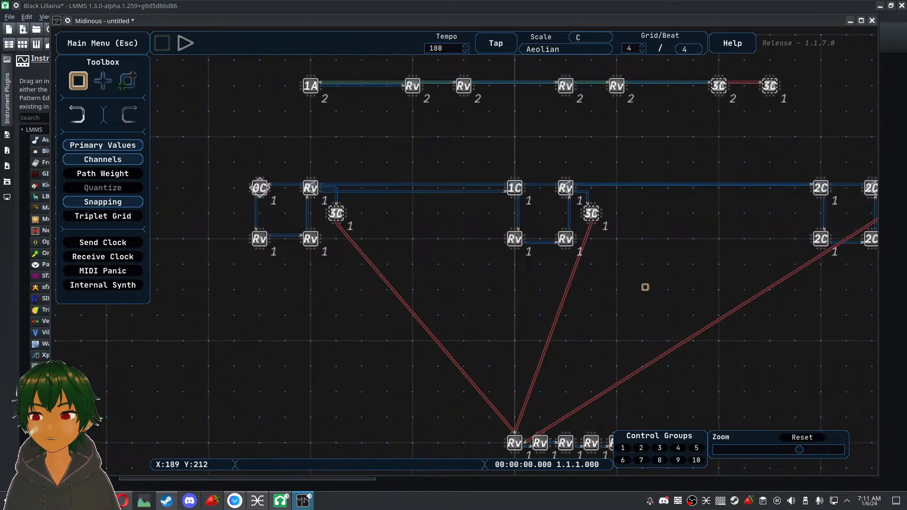
Add a relative note change to all four points of the third square
left_click_drag(648, 287, 432, 283)
left_click_drag(663, 159, 596, 244)
scroll(780, 296, "up", 1)
left_click(674, 316)
left_click(609, 177)
scroll(769, 297, "up", 1)
left_click(617, 342)
scroll(601, 322, "down", 1)
Check the relative note change on the five lower points and start the sequence
left_click_drag(597, 289, 632, 207)
left_click_drag(522, 300, 403, 388)
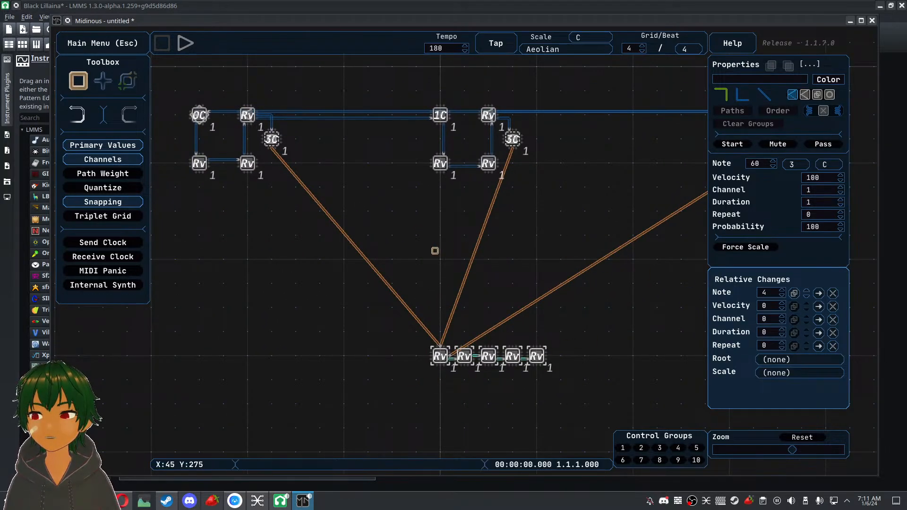
left_click(400, 247)
left_click_drag(396, 243, 389, 253)
left_click(185, 43)
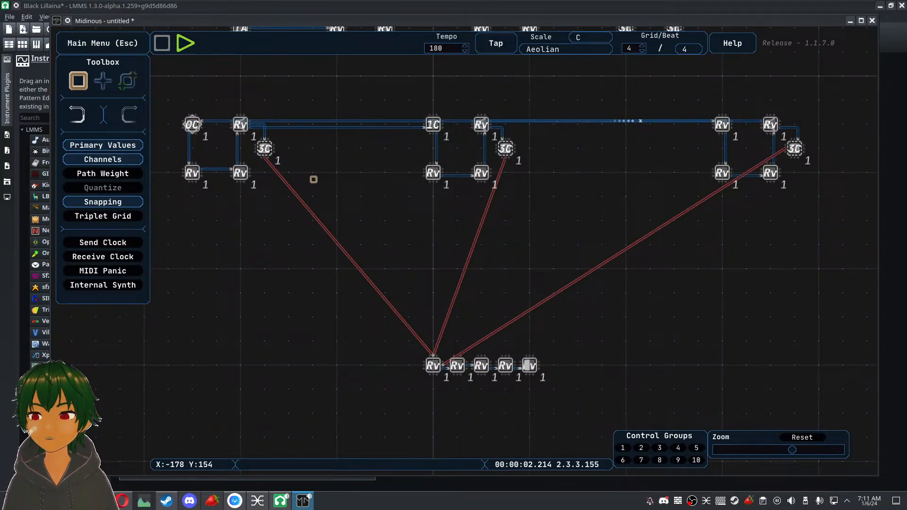
Enable the arrow option of the relative Note change on the muted point beside the first square
left_click_drag(586, 211, 597, 250)
scroll(597, 250, "down", 2)
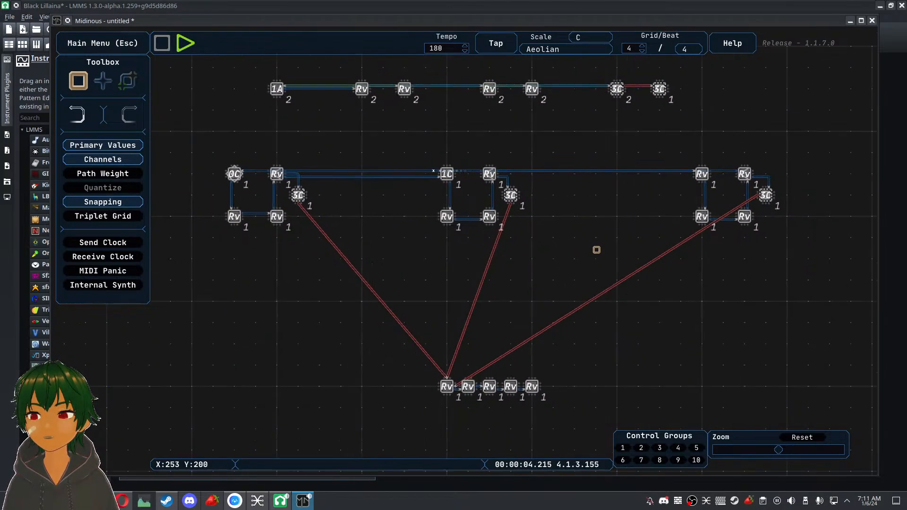
left_click_drag(770, 238, 581, 240)
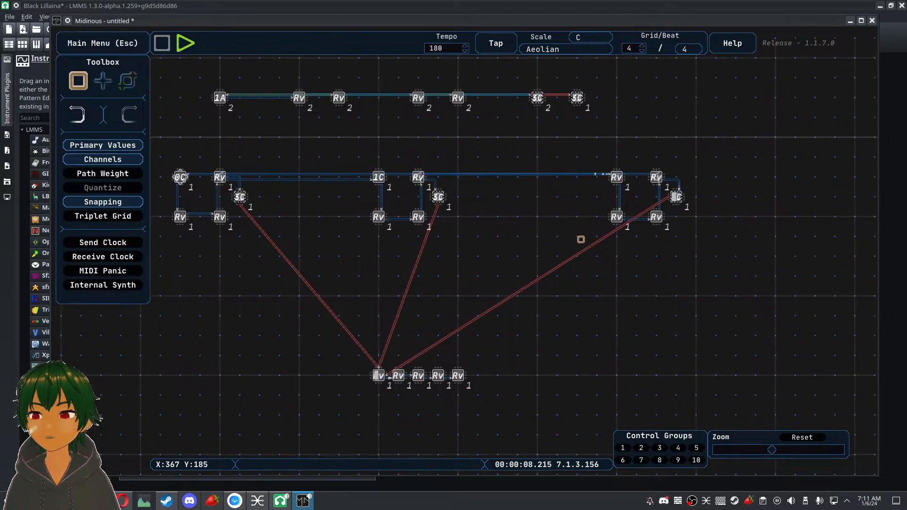
left_click_drag(531, 255, 621, 186)
scroll(620, 185, "up", 1)
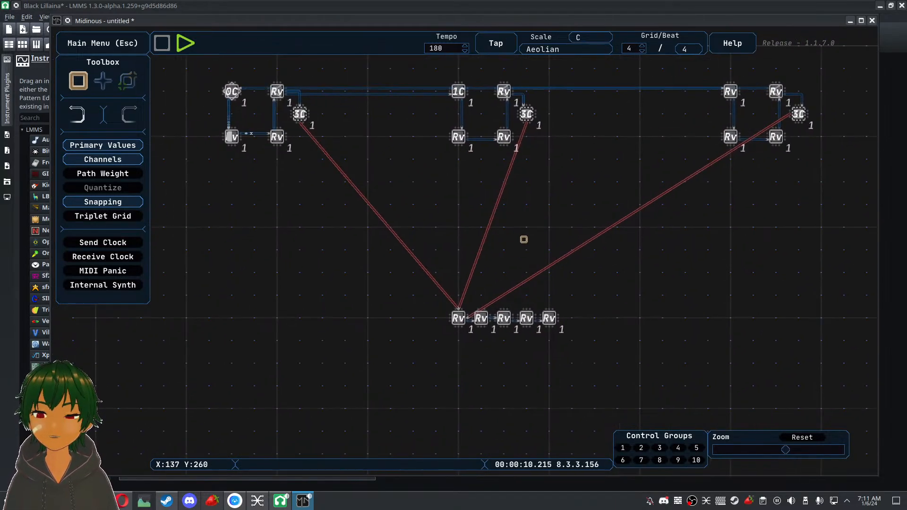
left_click(459, 317)
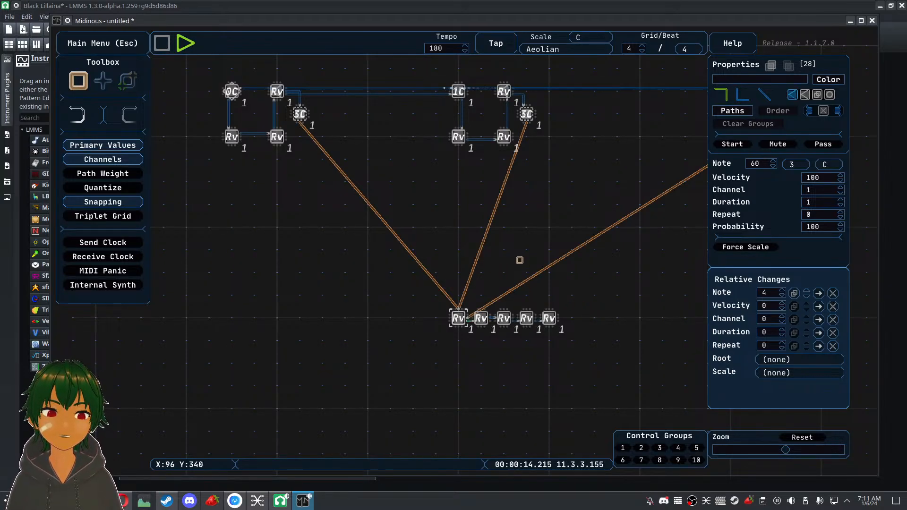
left_click(355, 177)
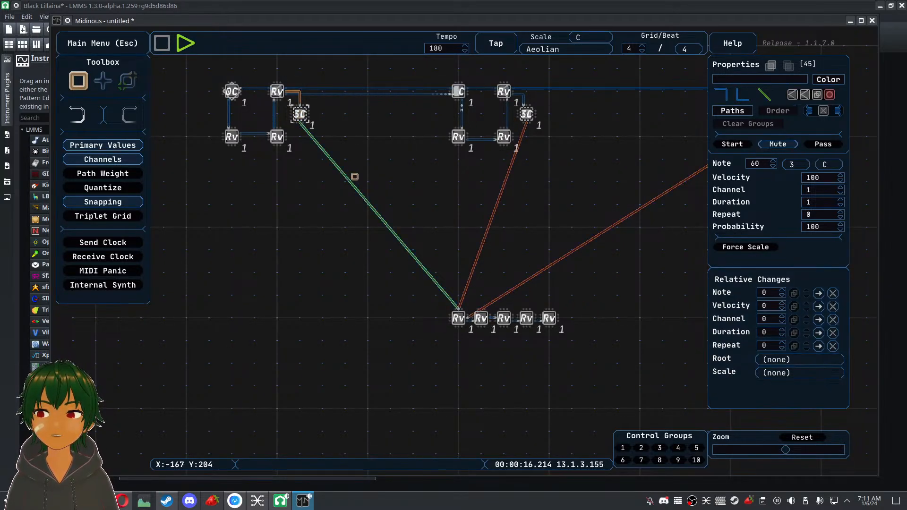
scroll(367, 181, "up", 1)
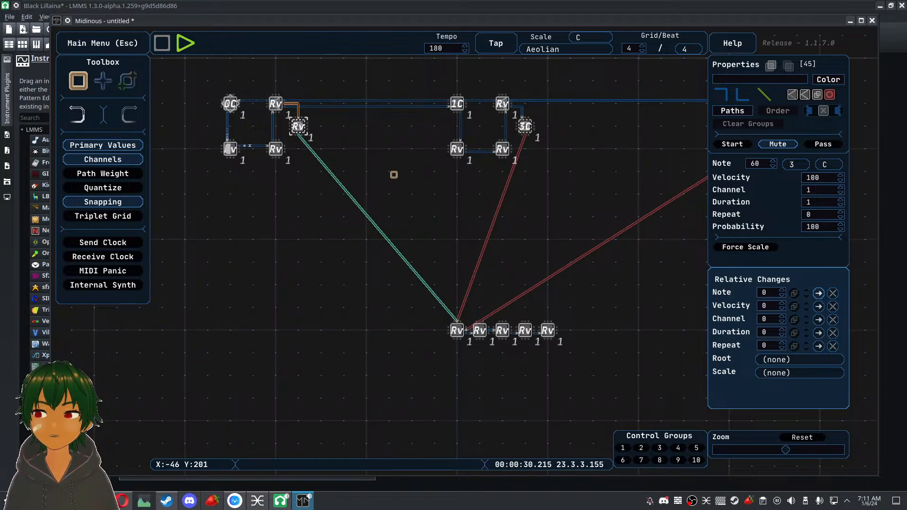
Enable the arrow option of the relative Note change on the muted points beside the second and third squares
left_click_drag(624, 172, 459, 190)
left_click(361, 146)
left_click(820, 293)
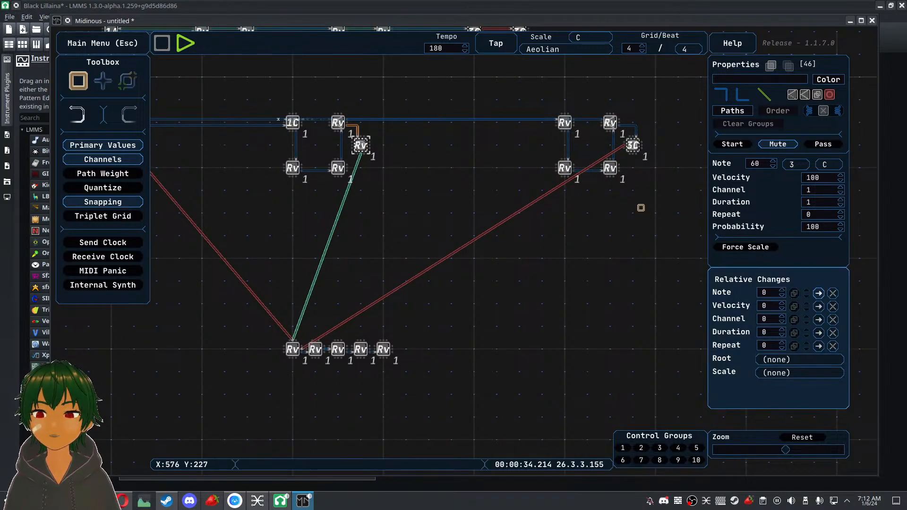
left_click(819, 294)
left_click(608, 289)
Watch the sequence play through the three squares and the lower line
left_click_drag(540, 276, 628, 263)
left_click_drag(484, 175, 513, 187)
left_click_drag(554, 214, 587, 214)
scroll(577, 200, "down", 1)
left_click_drag(414, 322, 615, 372)
left_click(650, 329)
left_click_drag(647, 330, 630, 334)
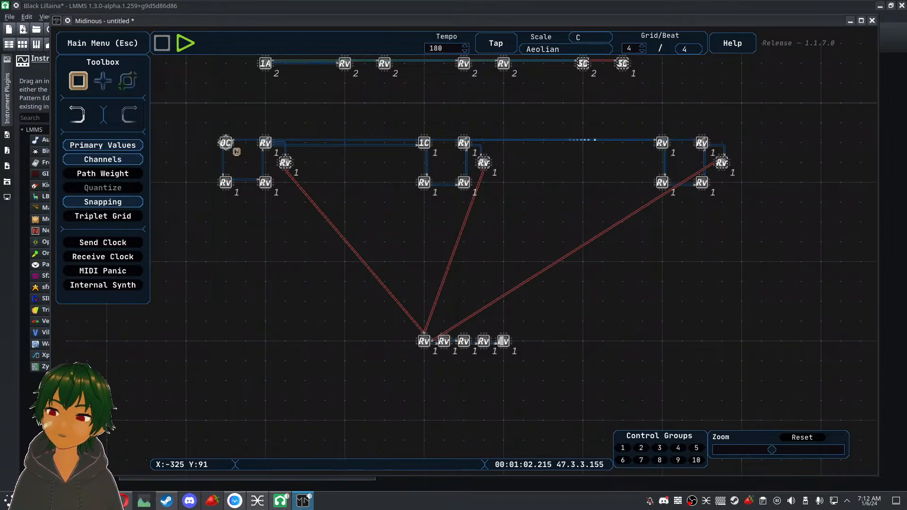
Check the relative note change of the first square's upper corner point and the five lower points during playback
left_click(265, 142)
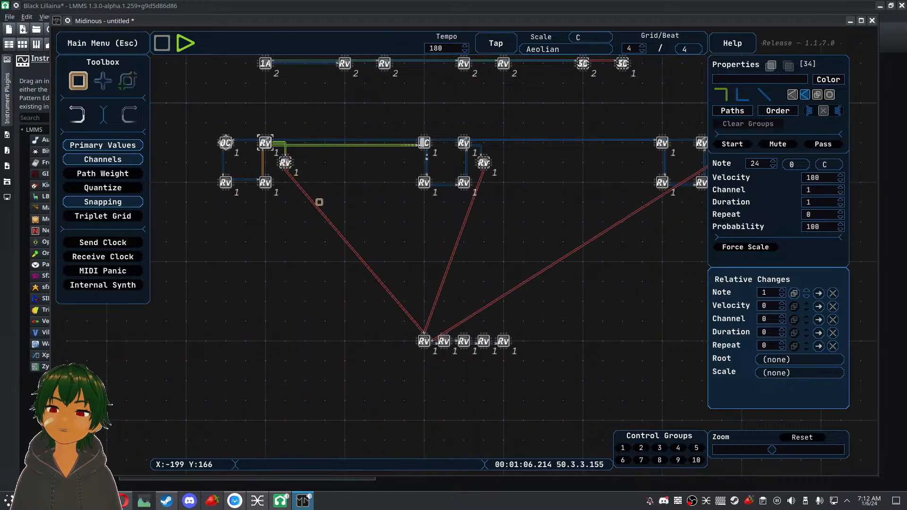
left_click_drag(415, 331, 397, 321)
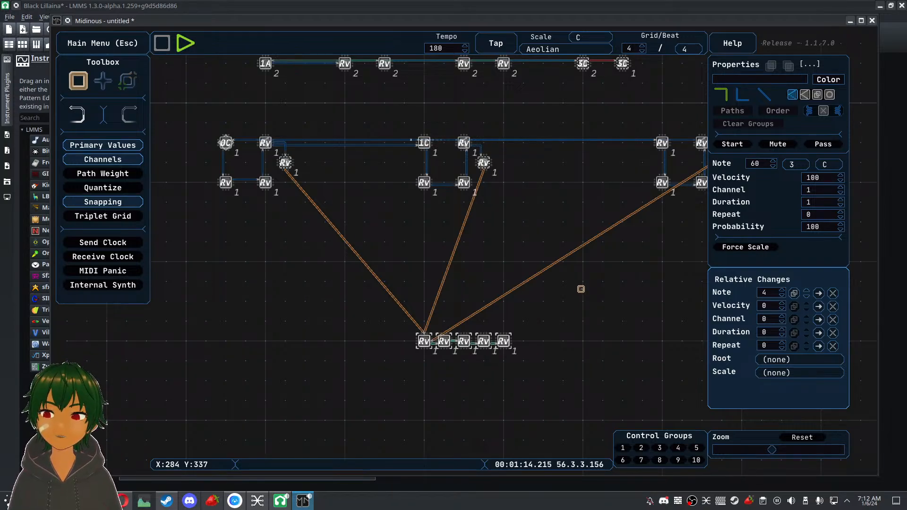
left_click(581, 289)
scroll(579, 291, "down", 3)
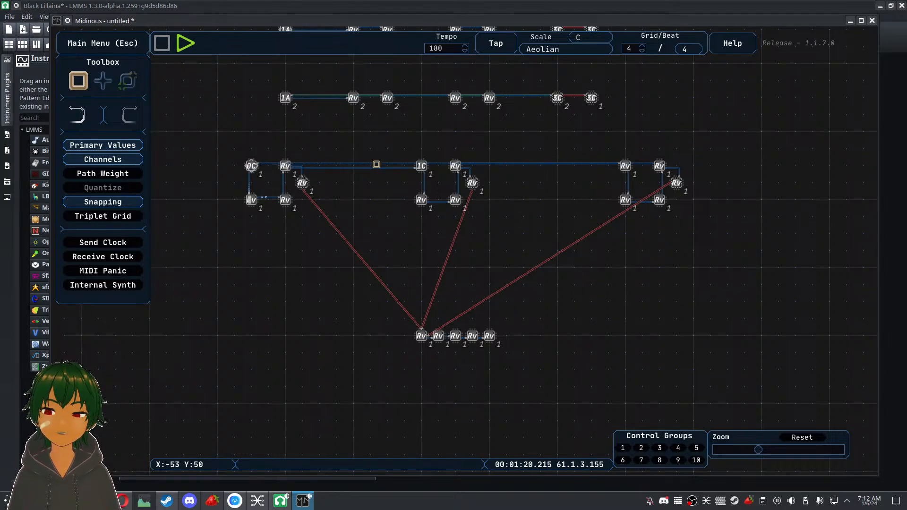
left_click_drag(532, 298, 405, 365)
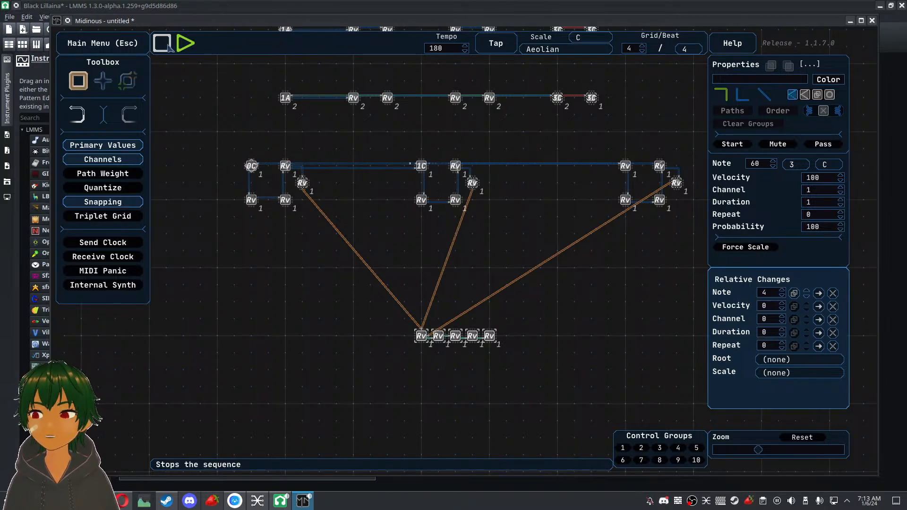
Place three logic points in an evenly spaced column below and beside the existing sequences
left_click(105, 81)
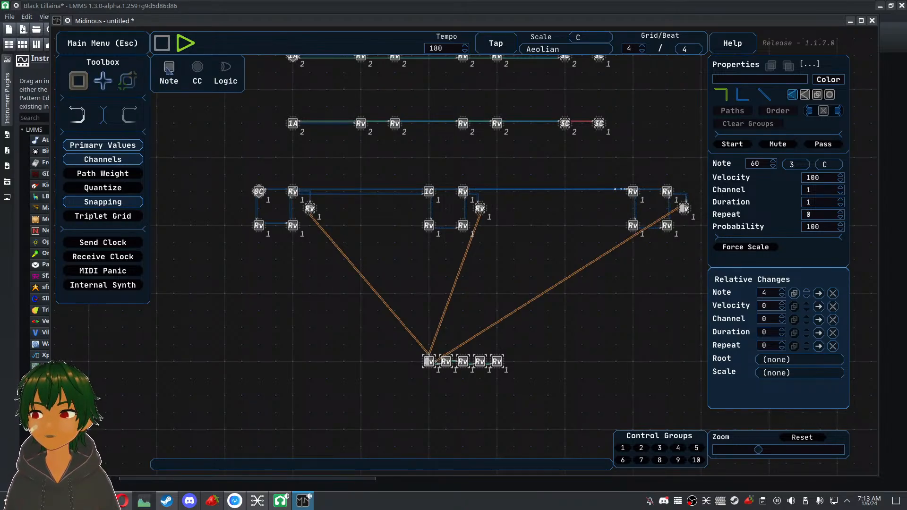
left_click(221, 73)
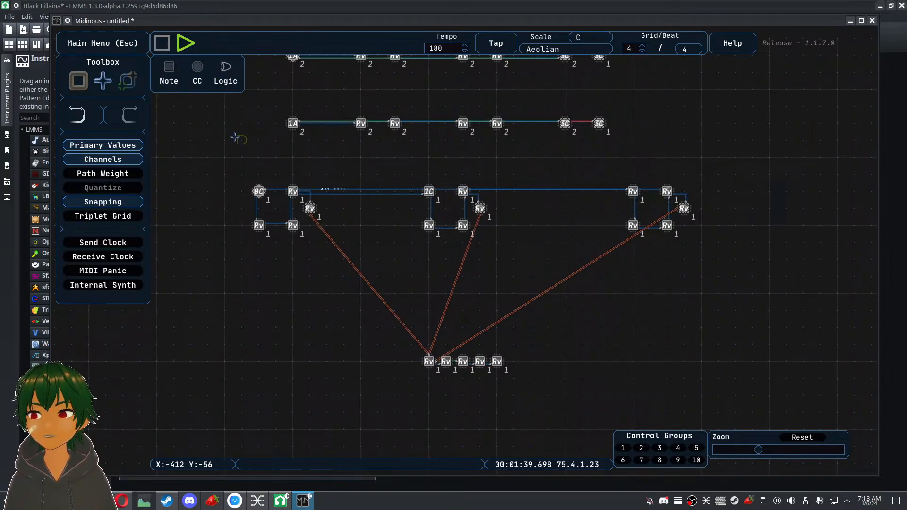
scroll(276, 330, "down", 3)
left_click(272, 334)
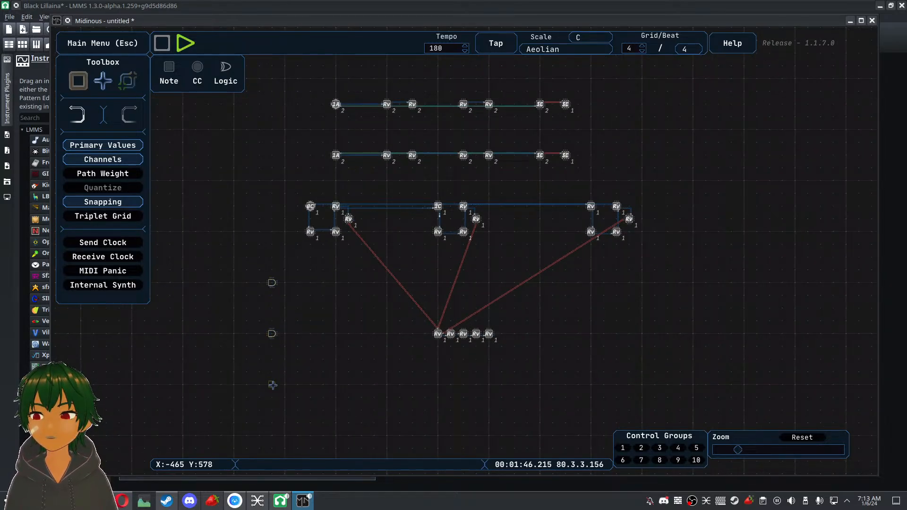
left_click(272, 385)
Stop the sequence and move the three linked squares with their lower line beyond the end of the two upper rows
left_click(79, 81)
left_click_drag(280, 70, 650, 365)
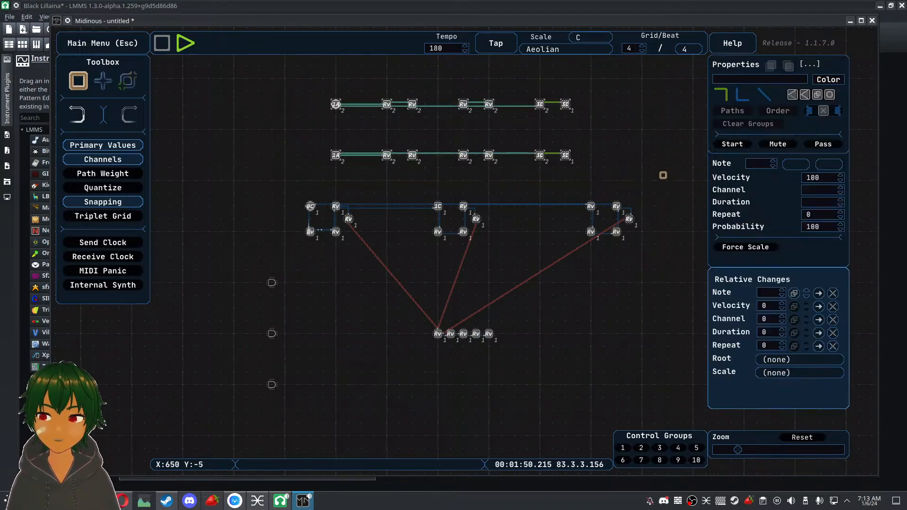
key("space")
left_click_drag(275, 184, 324, 213)
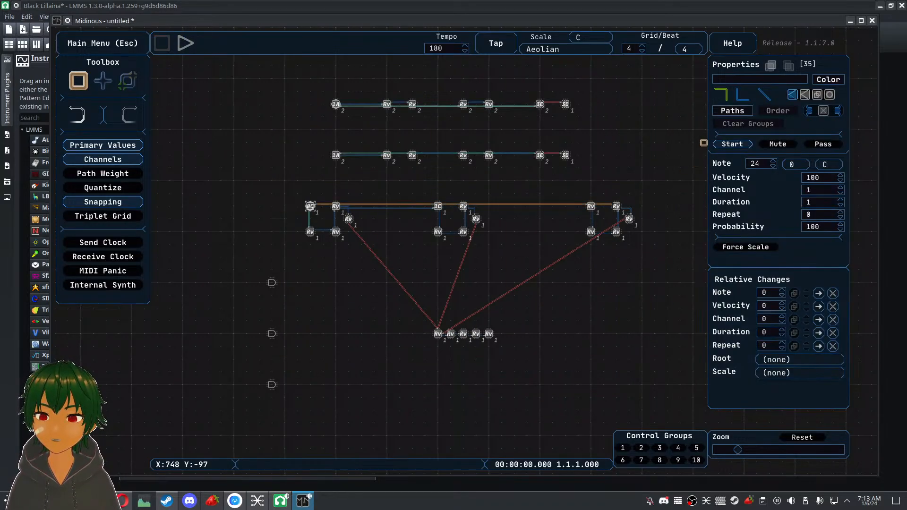
left_click_drag(638, 374, 298, 177)
left_click_drag(609, 104, 604, 100)
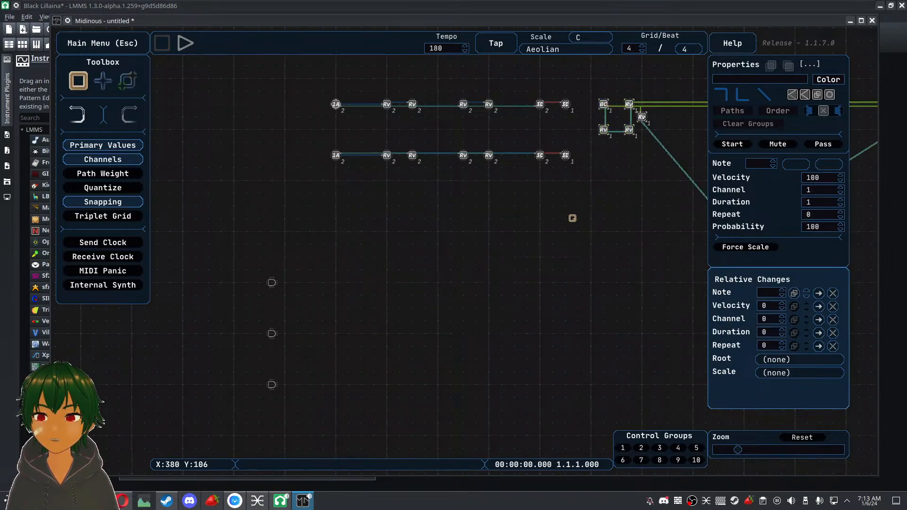
left_click(569, 222)
Place thirteen adjacent note points beside the upper logic point and four evenly spaced note points beside the lower one
scroll(441, 251, "up", 2)
left_click_drag(397, 254, 425, 216)
left_click(103, 82)
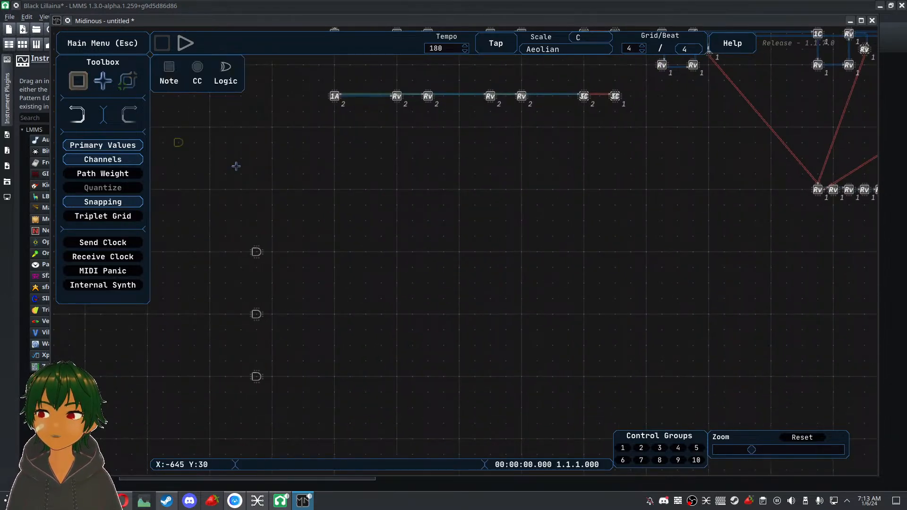
left_click_drag(397, 267, 414, 234)
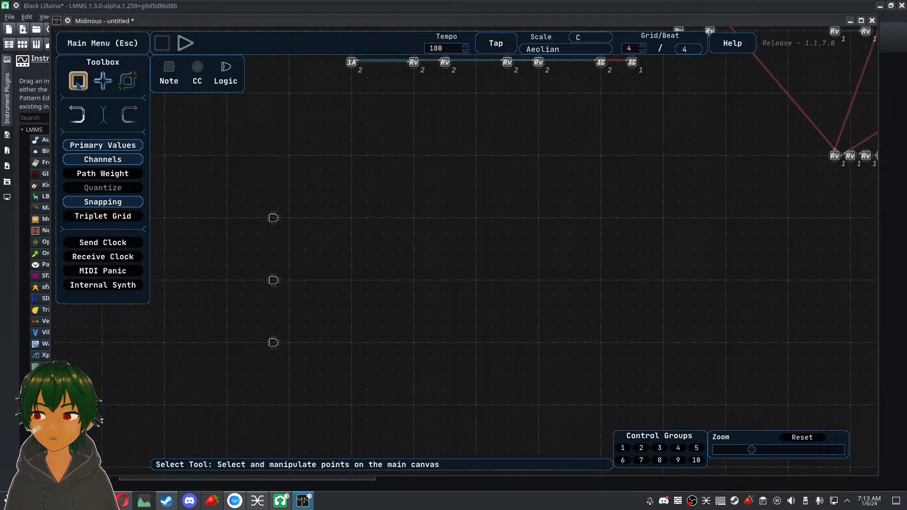
left_click(78, 82)
left_click(103, 82)
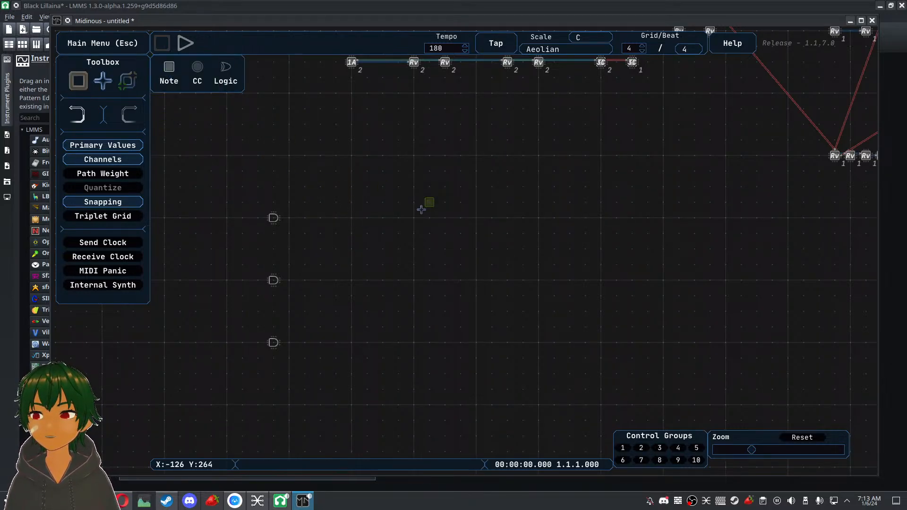
left_click_drag(351, 218, 542, 218)
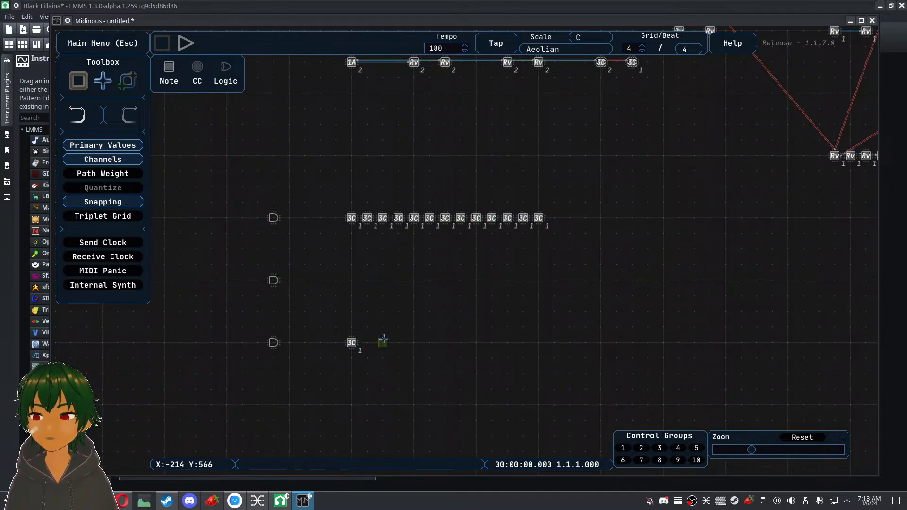
left_click(539, 343)
left_click_drag(486, 373, 510, 329)
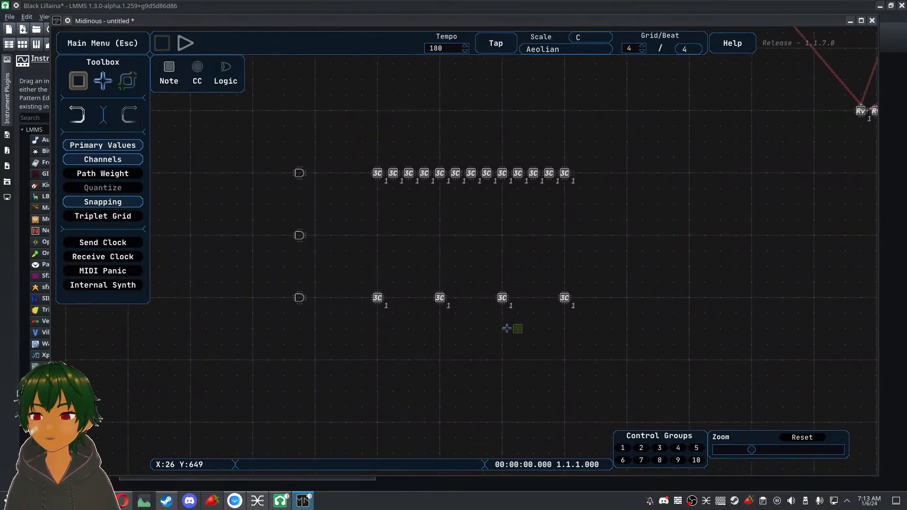
Place alternating single and paired note points beside the middle logic point, finishing with an extra pair farther along
left_click(378, 235)
left_click(409, 220)
left_click(409, 251)
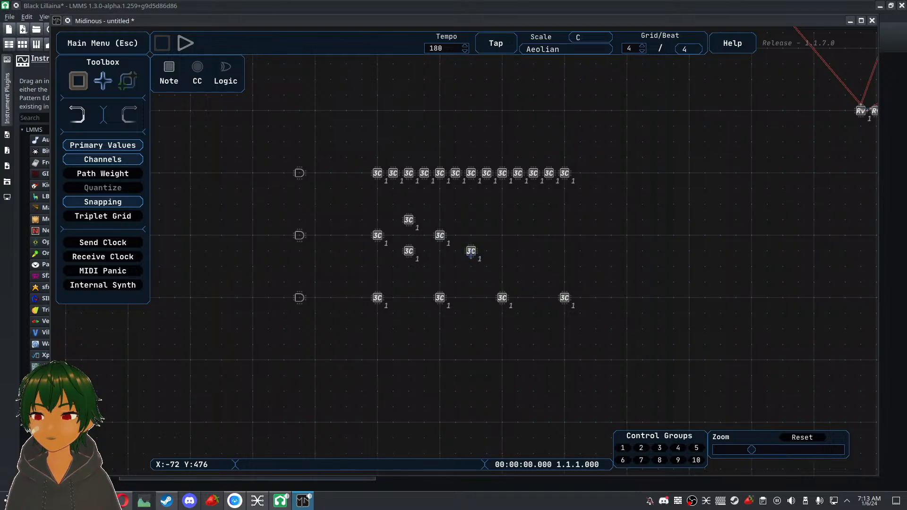
left_click(503, 235)
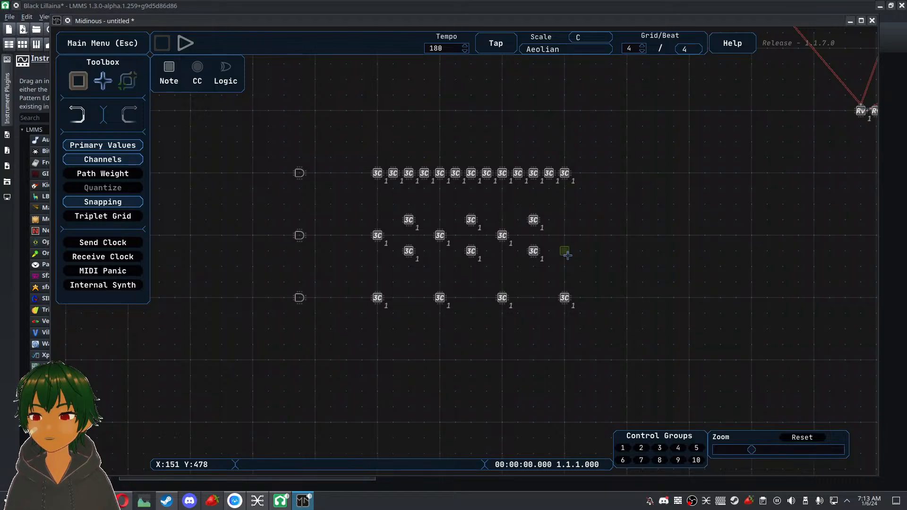
left_click(607, 256)
Chain the thirteen points of the top row in order and link the last one back to the first
left_click(128, 81)
scroll(349, 221, "up", 3)
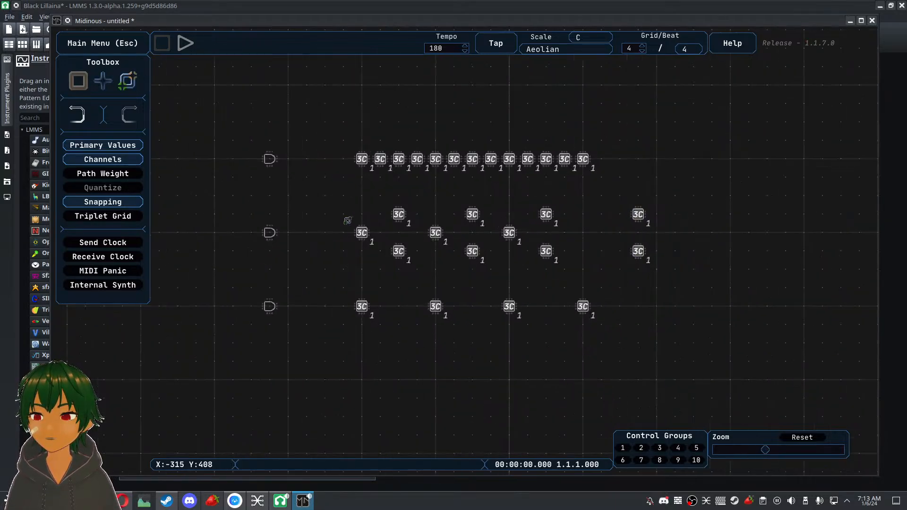
left_click_drag(370, 135, 447, 132)
left_click_drag(448, 132, 613, 138)
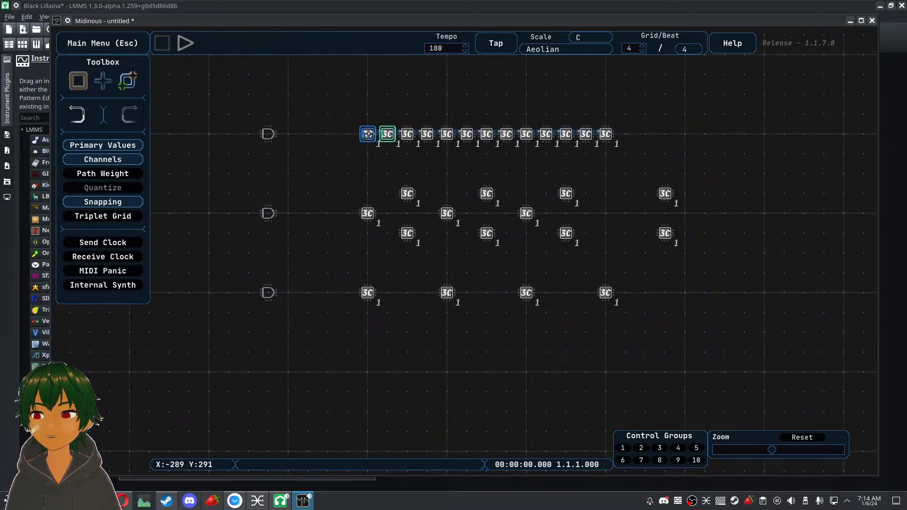
Link each single middle point to both points of its next pair, each pair to the next single point, and the last pair to the end points
left_click(368, 213)
mouse_move(403, 193)
left_mouse_down()
mouse_move(374, 215)
mouse_move(409, 236)
mouse_move(487, 194)
left_mouse_up()
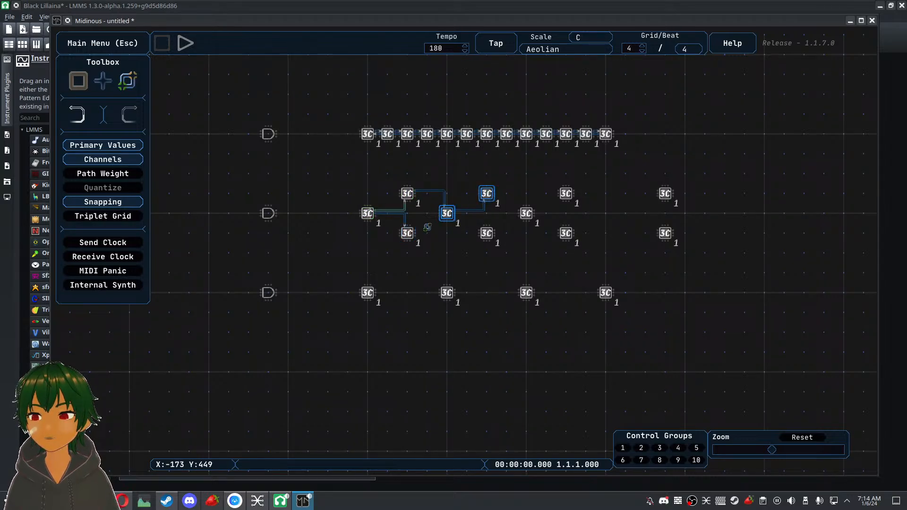
mouse_move(407, 233)
left_mouse_down()
mouse_move(448, 213)
mouse_move(486, 233)
mouse_move(527, 213)
mouse_move(567, 233)
left_mouse_up()
mouse_move(488, 193)
left_mouse_down()
mouse_move(526, 212)
mouse_move(566, 194)
mouse_move(680, 193)
left_mouse_up()
left_click_drag(581, 231, 680, 233)
Set all branching points of the middle group, except the two end points, to the third path mode
key("q")
left_click_drag(354, 177, 589, 246)
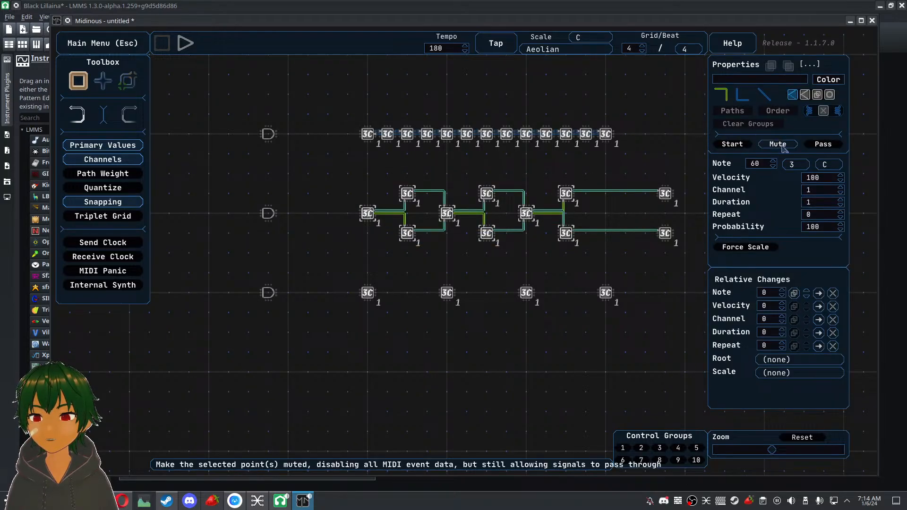
left_click(818, 94)
left_click(684, 154)
Mute the middle group's two end points and make their path signals propagate instantaneously
left_click(666, 194)
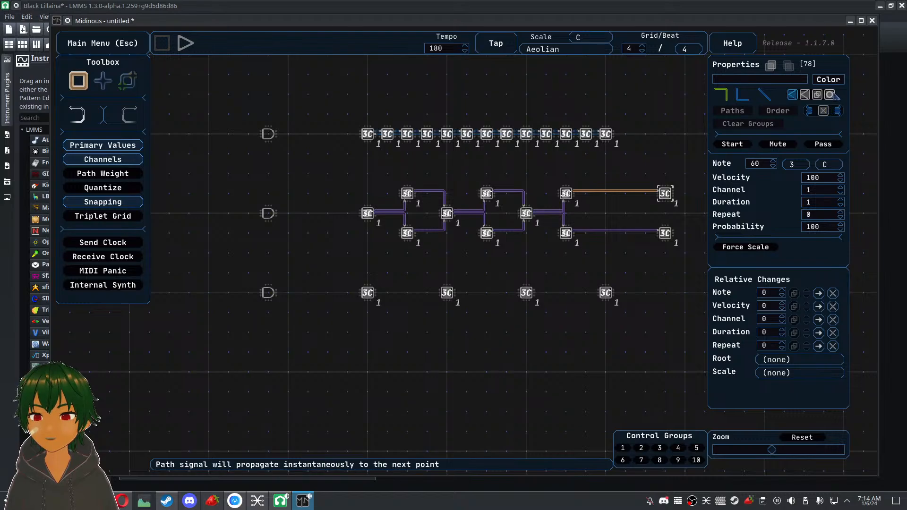
left_click(778, 144)
left_click(665, 233)
left_click(778, 144)
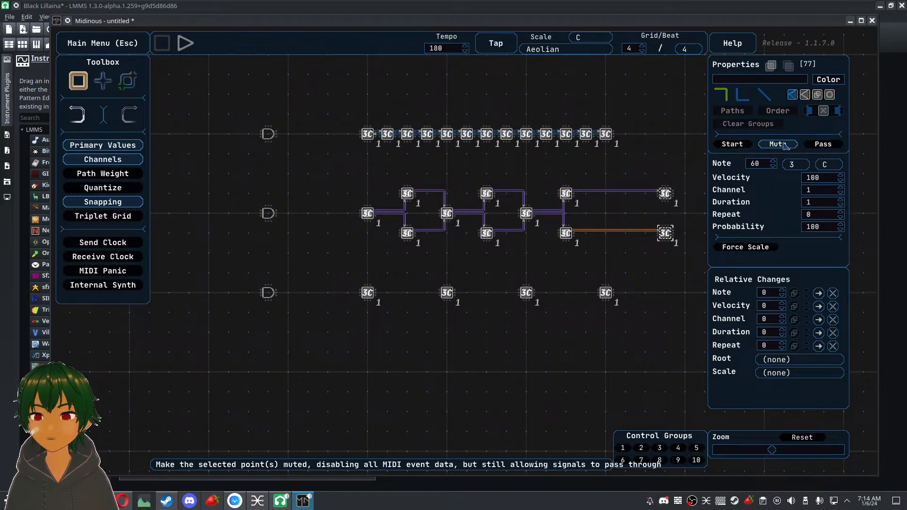
left_click(595, 206)
Link the middle group's two end points back to its first point and chain the bottom row's four points into a loop
left_click(128, 81)
left_click_drag(665, 194, 367, 214)
mouse_move(665, 233)
left_mouse_down()
mouse_move(400, 250)
mouse_move(368, 213)
left_mouse_up()
left_click_drag(367, 293, 605, 293)
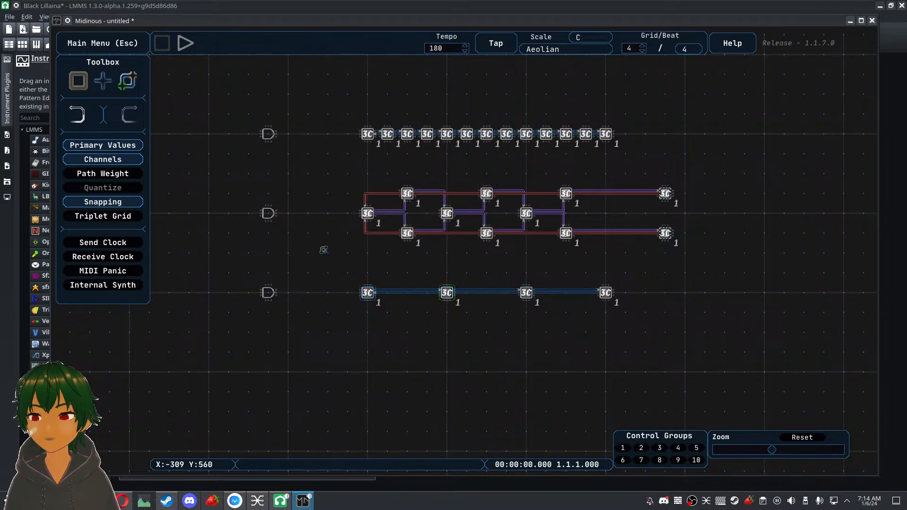
Mute the last points of the top and bottom rows and make their path signals propagate instantaneously
left_click(78, 81)
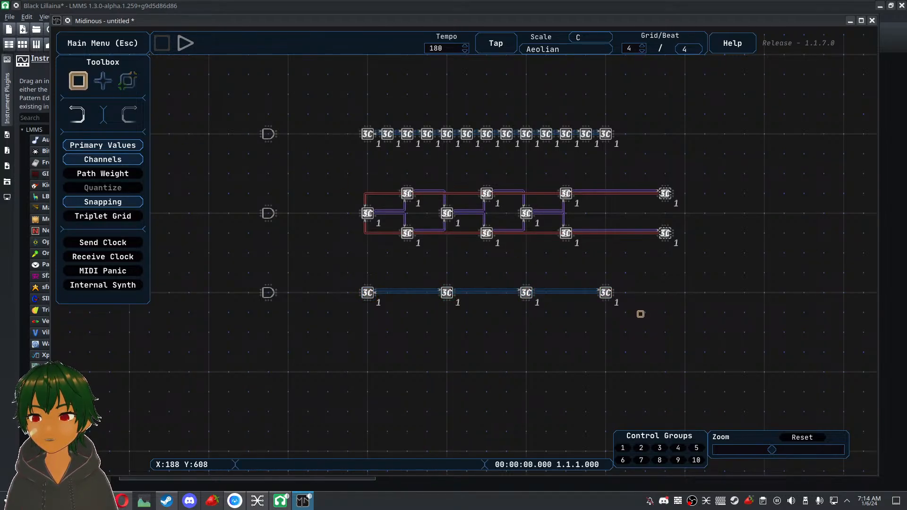
left_click(608, 134)
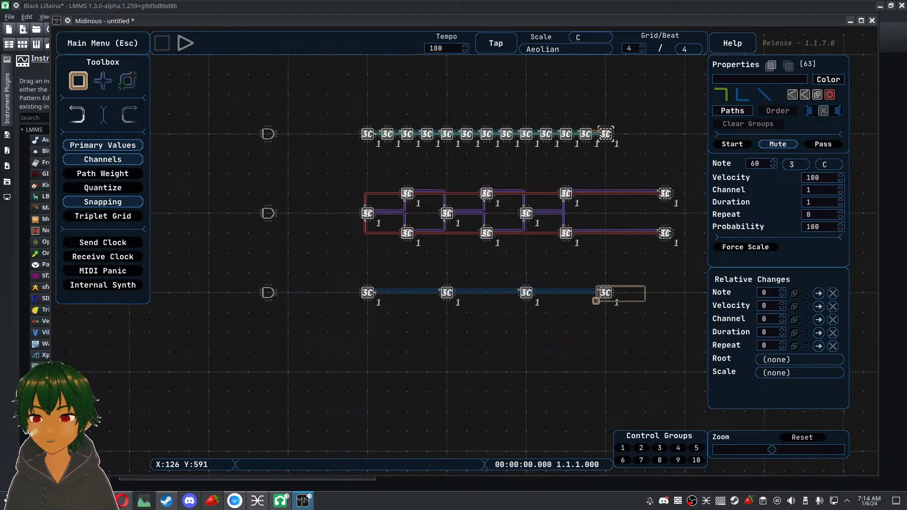
left_click(605, 293)
left_click(778, 144)
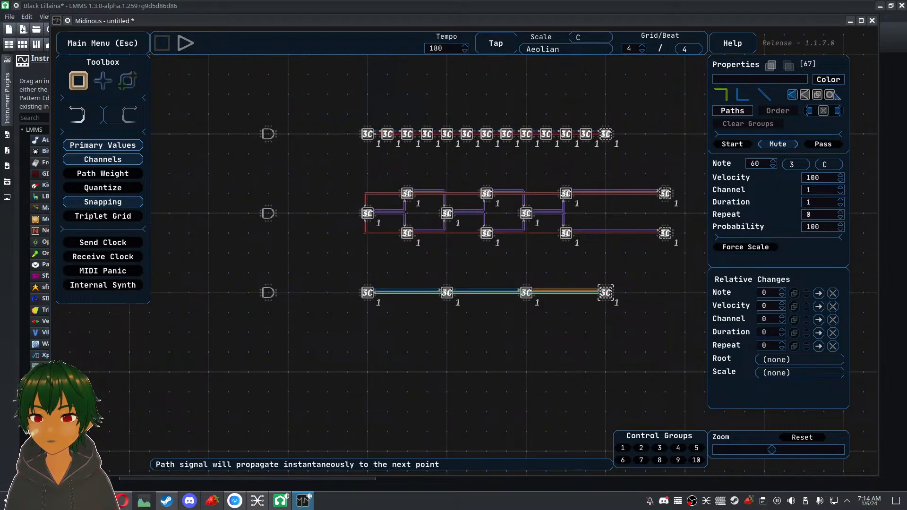
left_click(688, 284)
Make the first point of each of the three rows a start point
left_click_drag(359, 122, 378, 322)
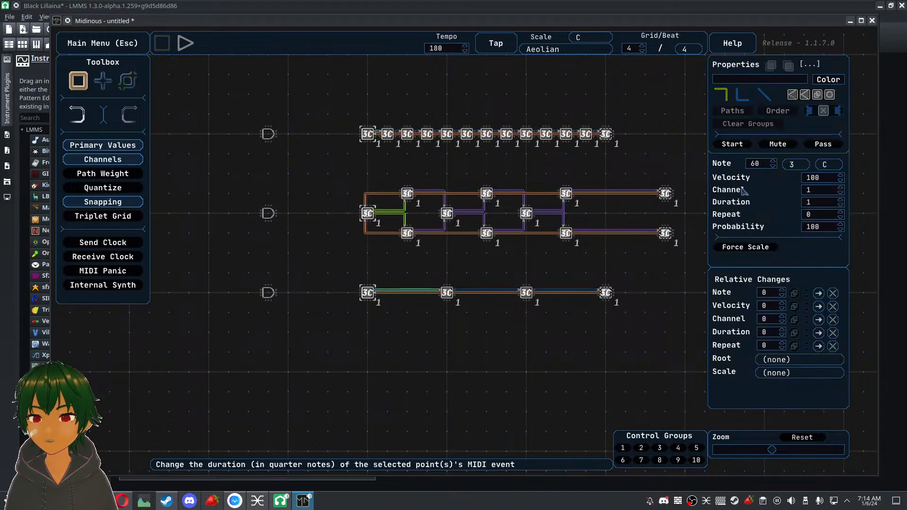
left_click(747, 148)
left_click(302, 197)
Link the middle group's upper end point with the upper logic point and its lower end point with the lower logic point
left_click(128, 80)
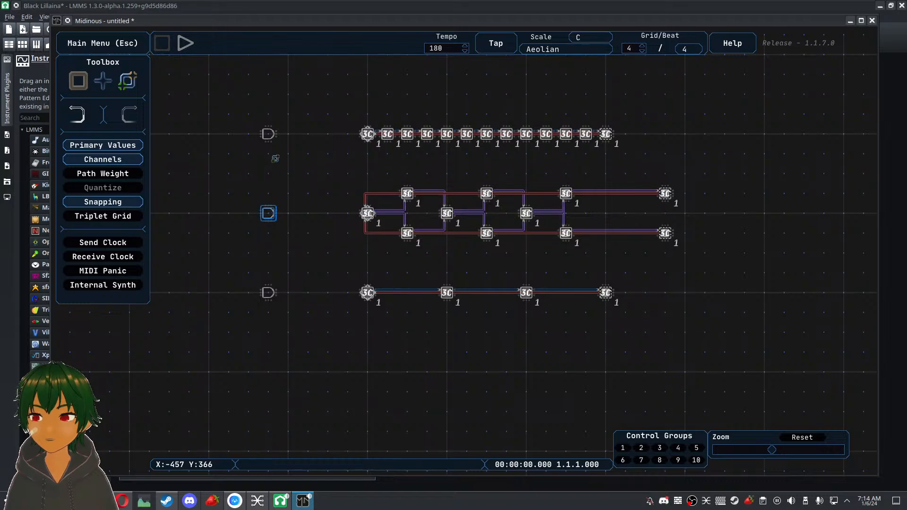
left_click(665, 193)
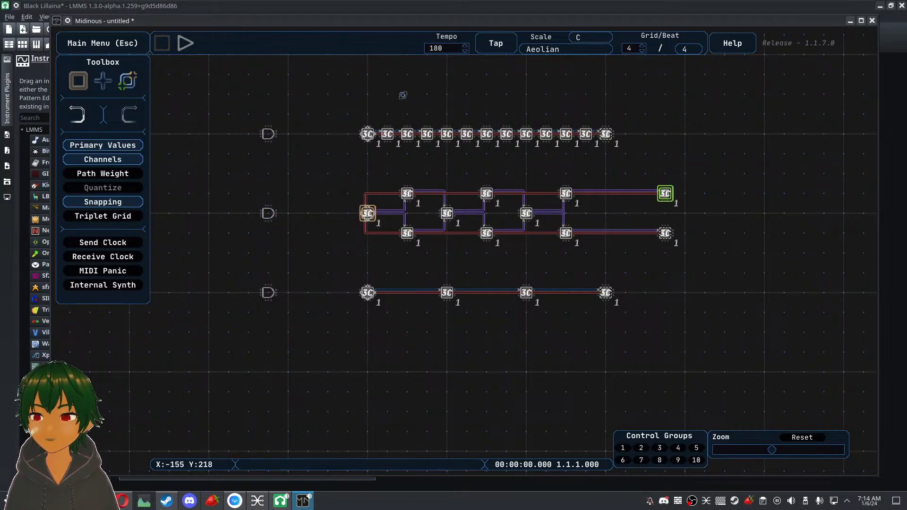
left_click(268, 134)
left_click(664, 233)
left_click(268, 293)
left_click(268, 292)
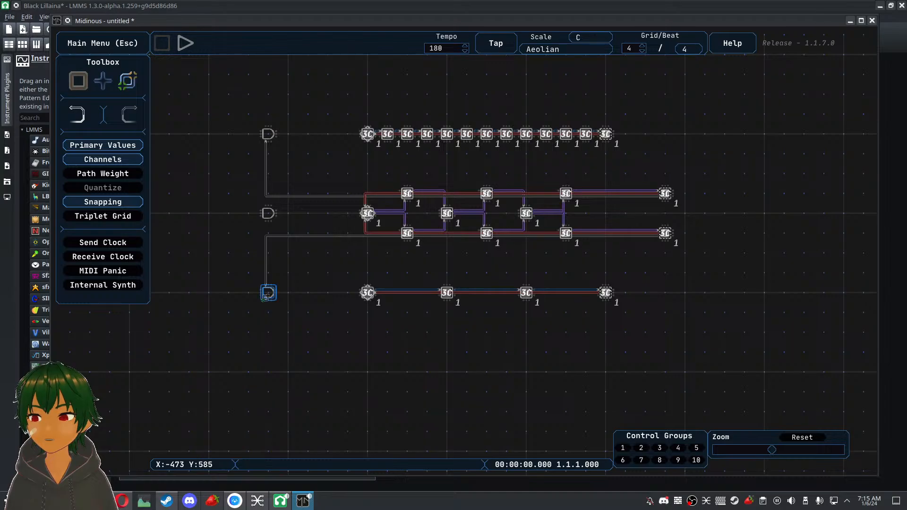
Connect the lower logic gate to the bottom-row points and the upper logic gate to the top-row points with paths
left_click(526, 293)
left_click(606, 293)
left_click(660, 295)
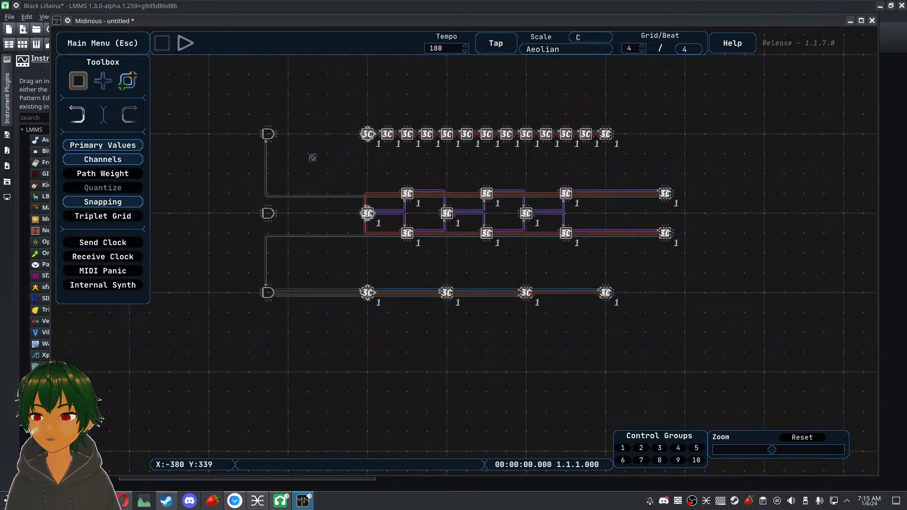
left_click(269, 134)
mouse_move(449, 137)
left_mouse_down()
mouse_move(350, 137)
mouse_move(614, 134)
left_mouse_up()
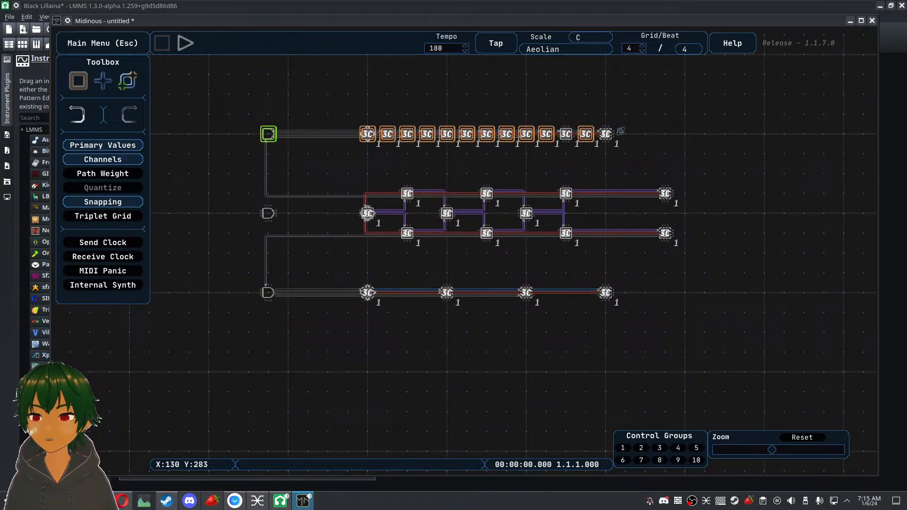
left_click(692, 131)
Check the instrument tracks in LMMS, return to Midinous and set the MIDI channel of all top-row points to 6
left_click(79, 81)
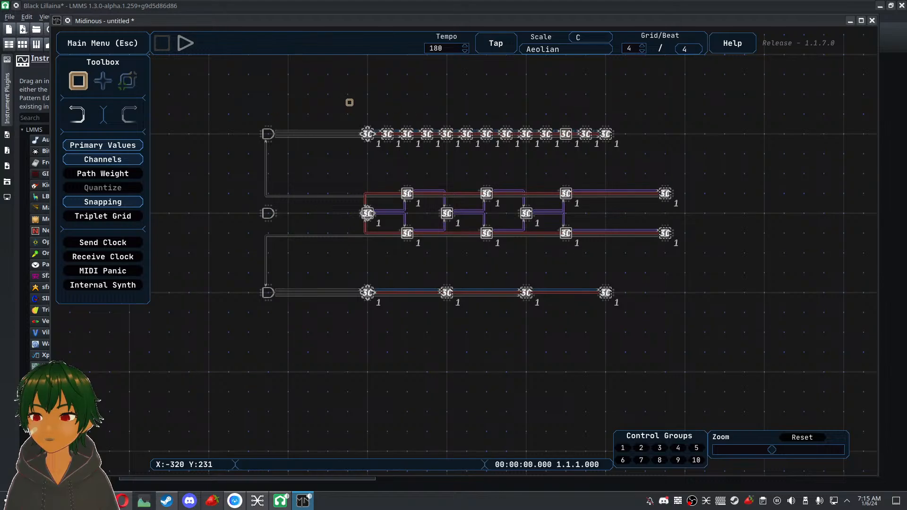
left_click_drag(350, 102, 624, 155)
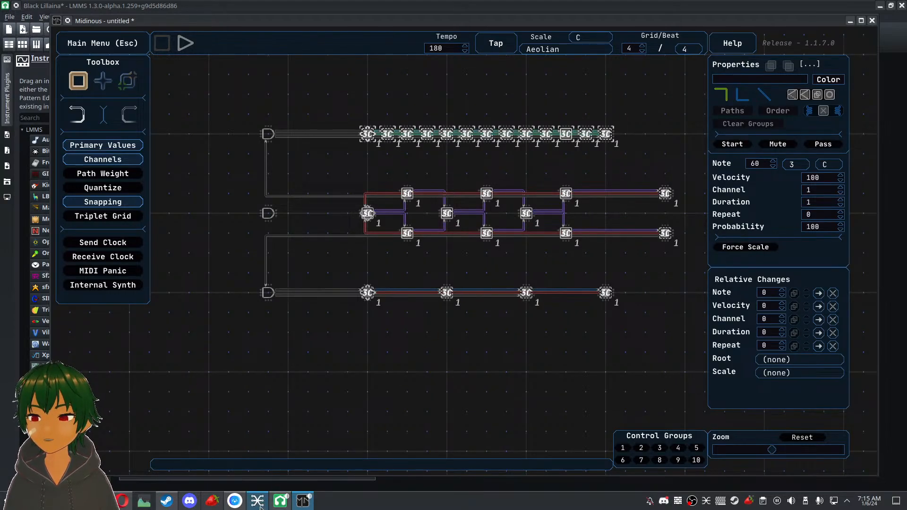
mouse_move(280, 504)
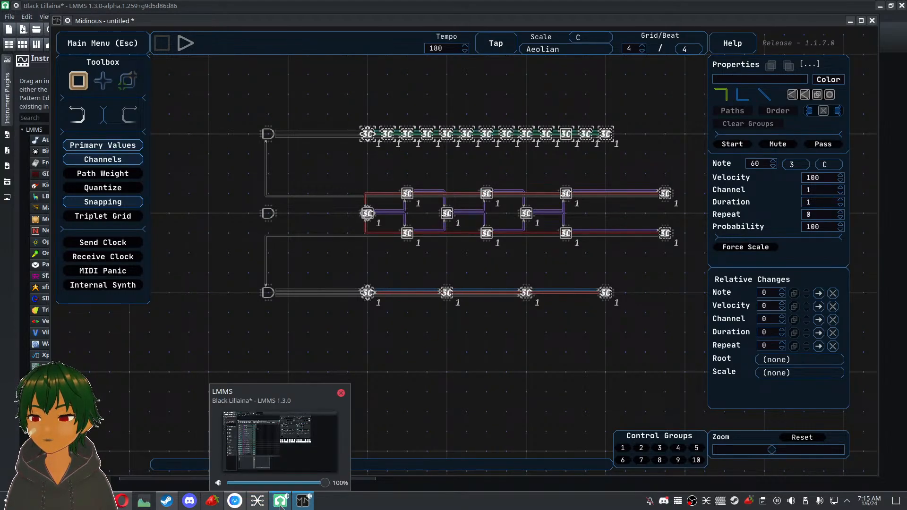
left_click(281, 505)
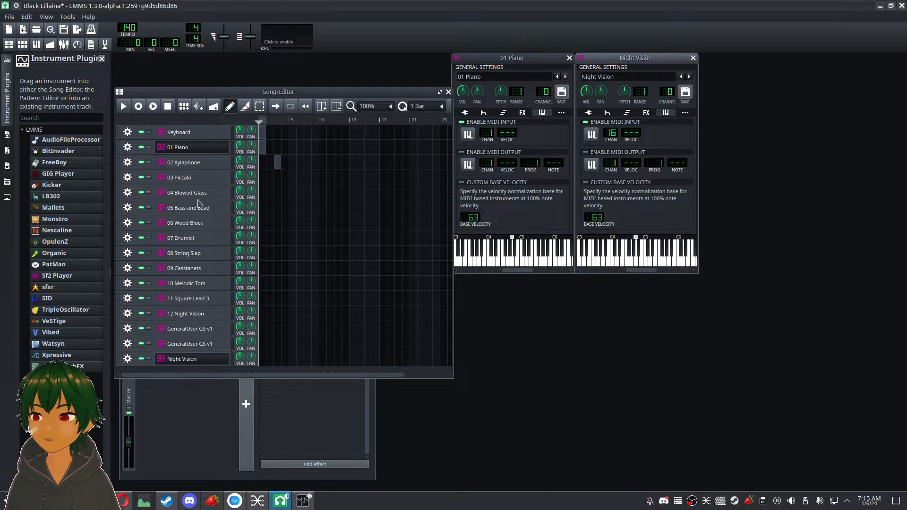
left_click(303, 501)
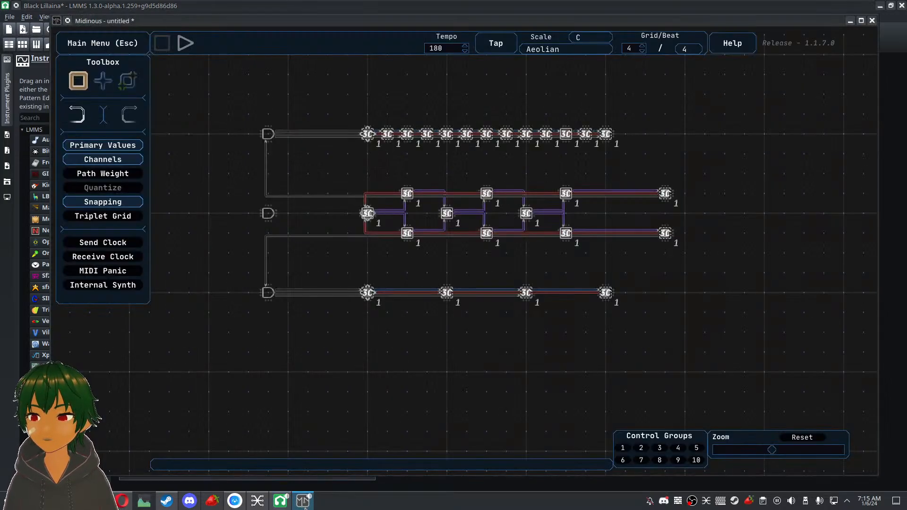
left_click_drag(506, 224, 339, 252)
left_click_drag(655, 154, 352, 109)
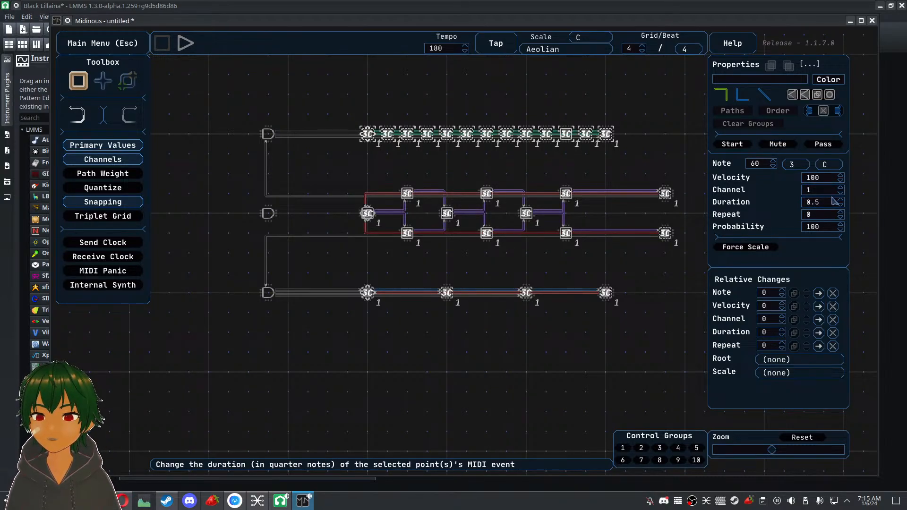
scroll(826, 193, "up", 5)
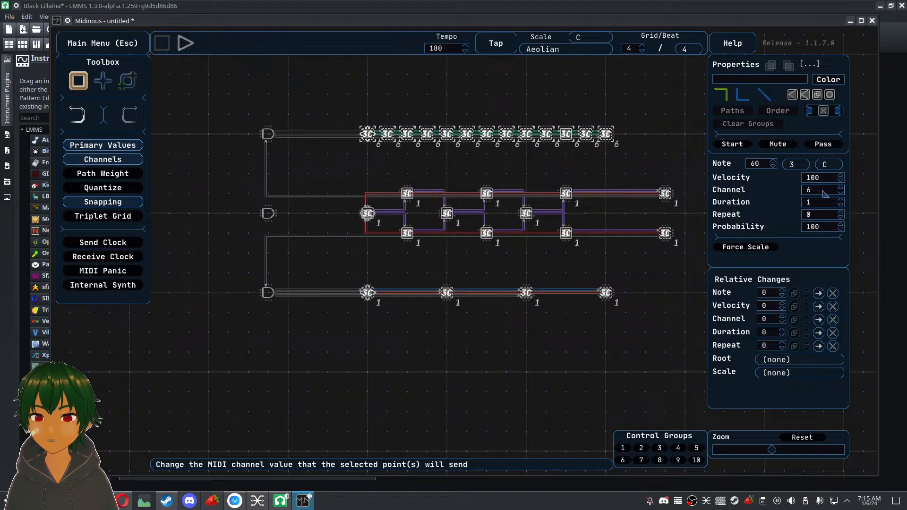
left_click(396, 168)
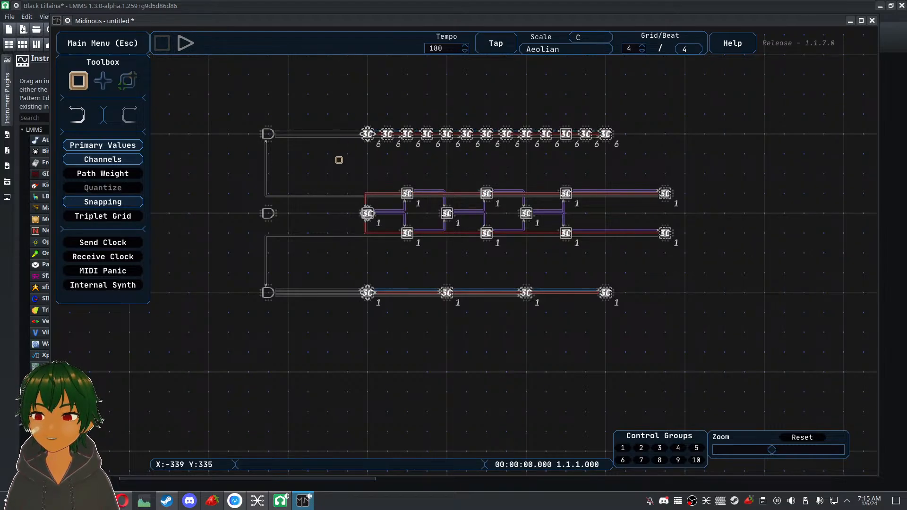
Set the MIDI channel of the four bottom-row points to 16
left_click_drag(326, 175, 349, 308)
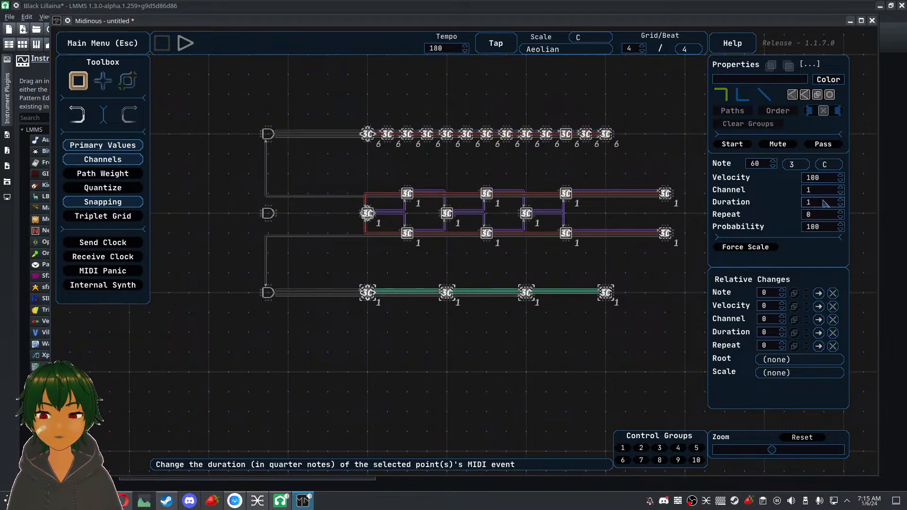
scroll(823, 189, "up", 10)
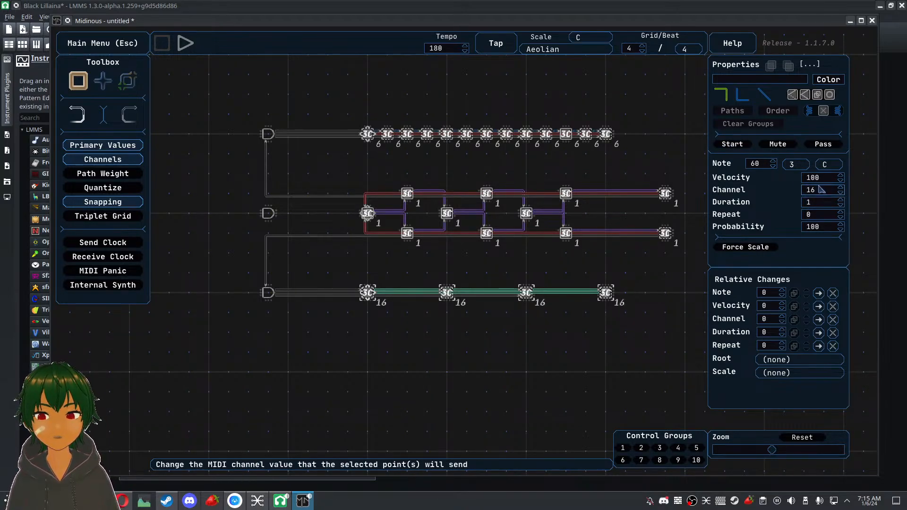
left_click(634, 392)
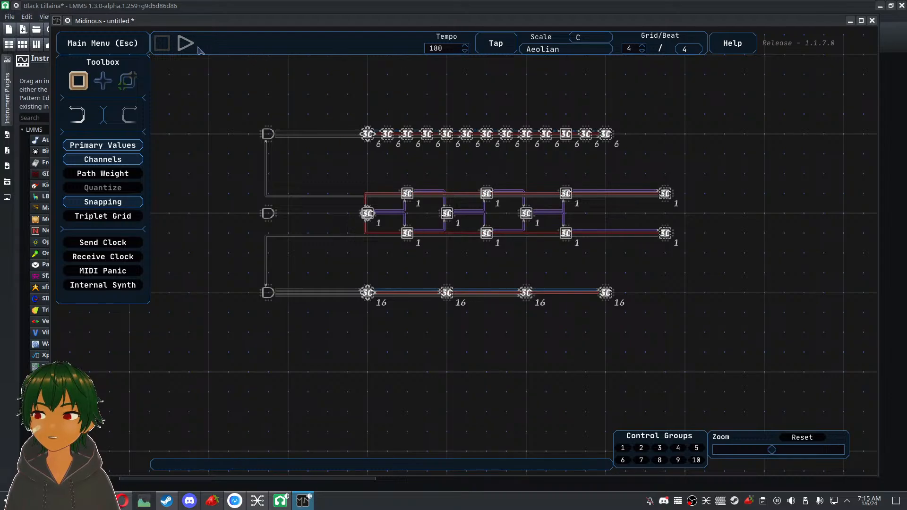
Set the duration of the two muted end points of the middle network to 12
scroll(422, 222, "up", 2)
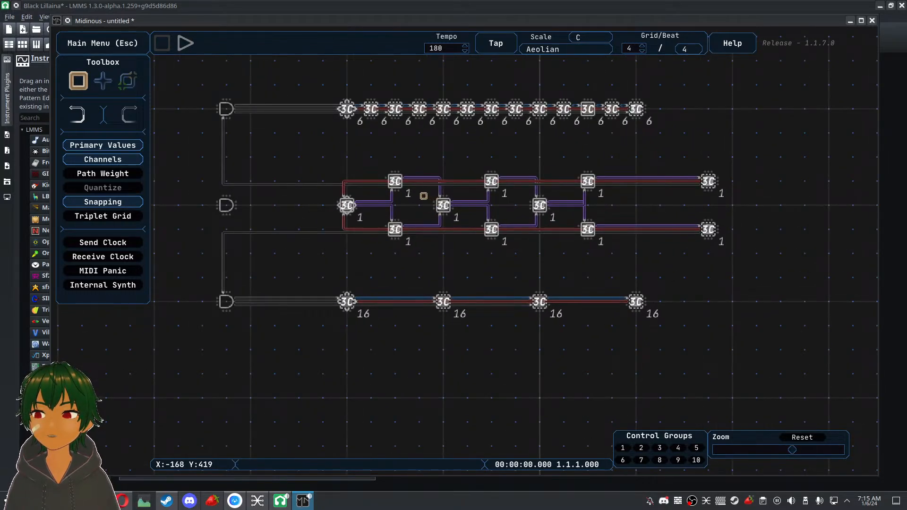
left_click_drag(419, 196, 447, 209)
left_click_drag(442, 165, 400, 172)
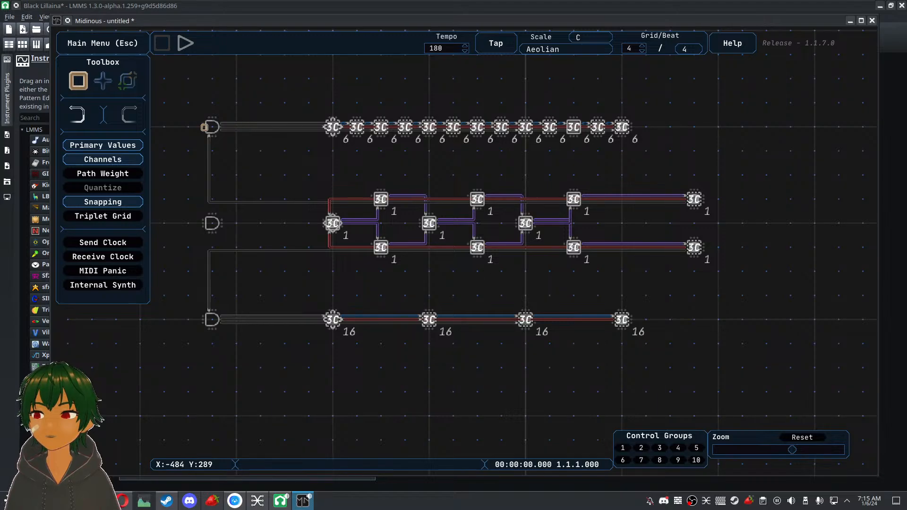
left_click_drag(732, 177, 688, 211)
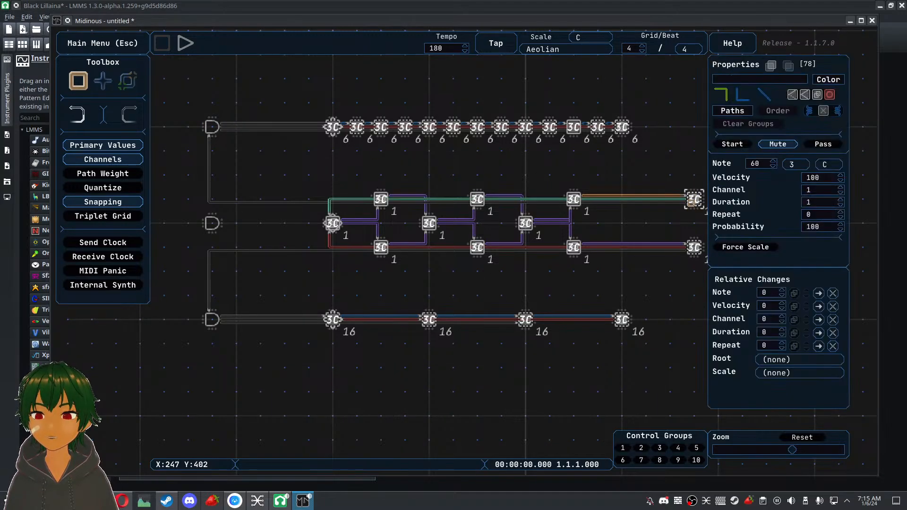
left_click_drag(664, 175, 705, 307)
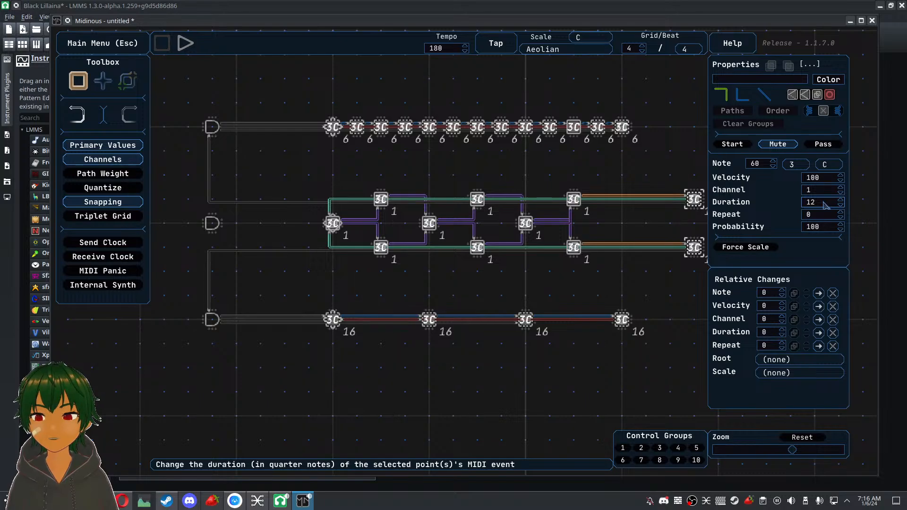
left_click(647, 161)
Move the two end points of the middle network one major grid square farther from the rest of the network
left_click_drag(531, 161, 506, 179)
scroll(509, 159, "down", 1)
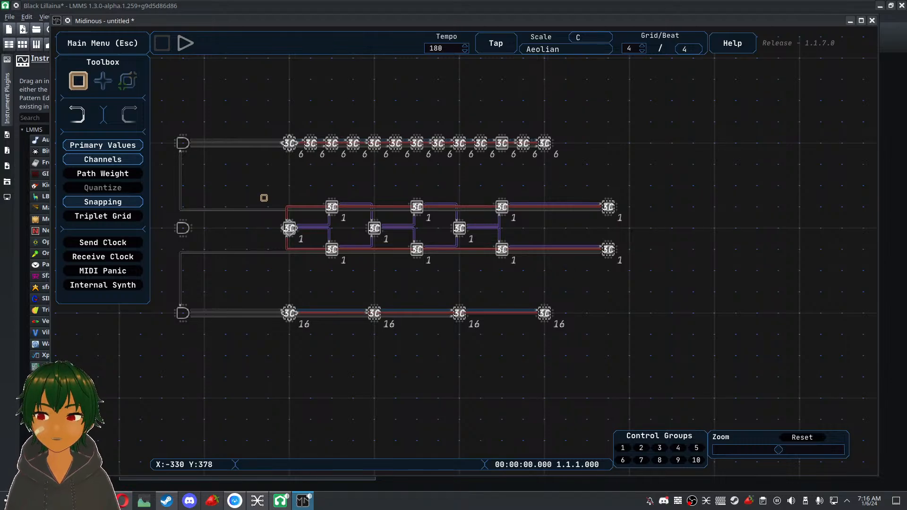
left_click_drag(312, 250, 343, 240)
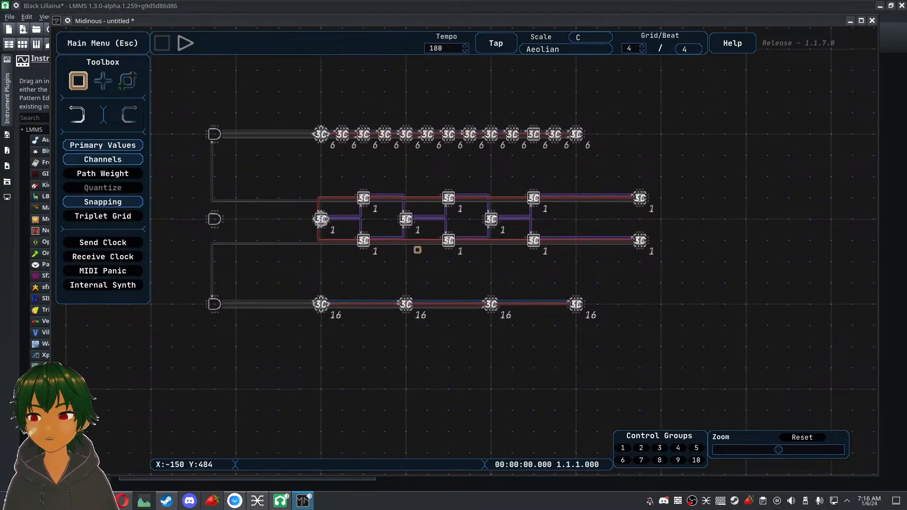
scroll(560, 257, "up", 2)
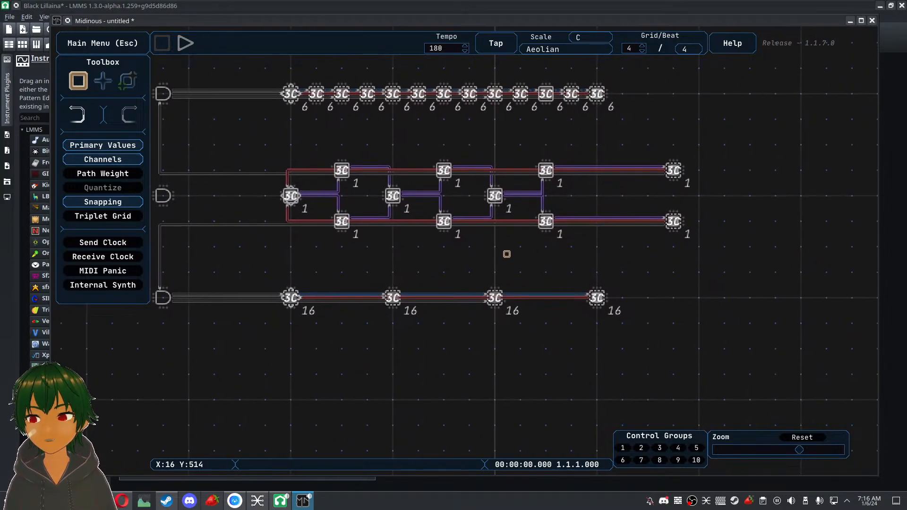
left_click_drag(498, 265, 488, 273)
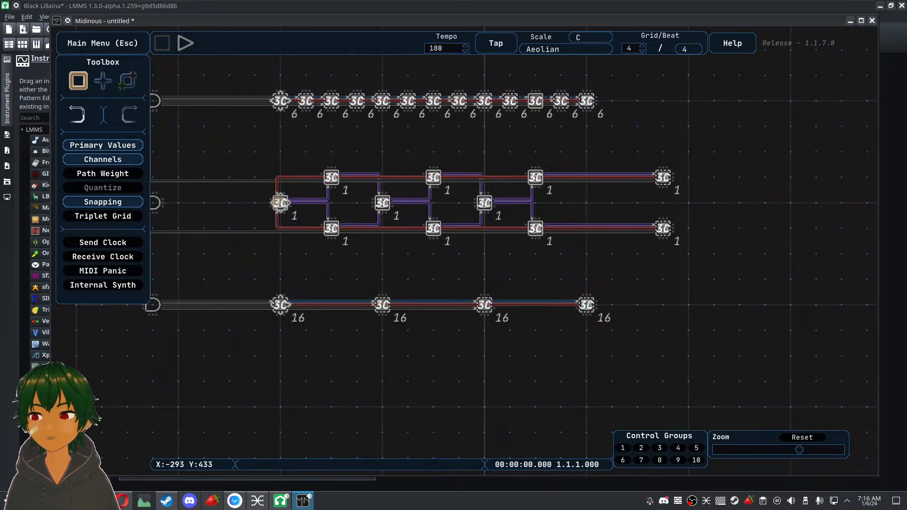
left_click_drag(601, 189, 595, 174)
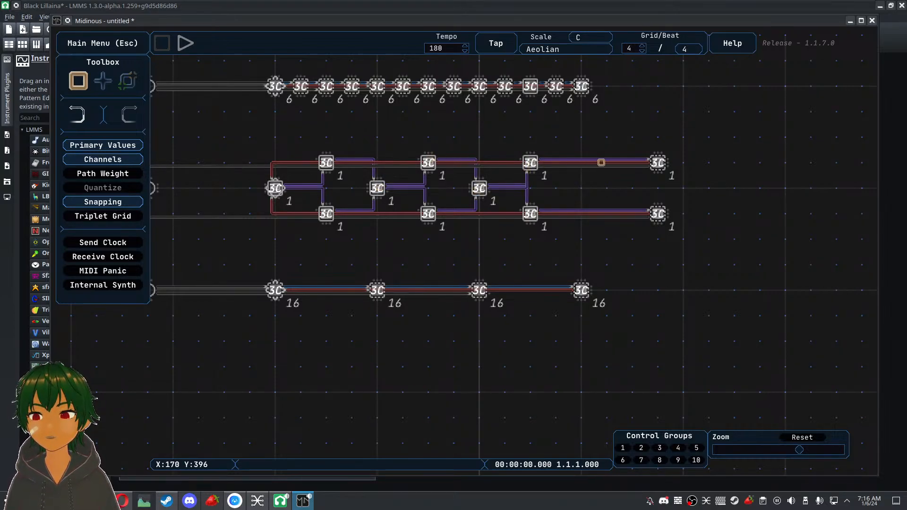
left_click_drag(693, 148, 635, 217)
left_click(548, 197)
left_click_drag(488, 204, 599, 213)
scroll(586, 211, "down", 1)
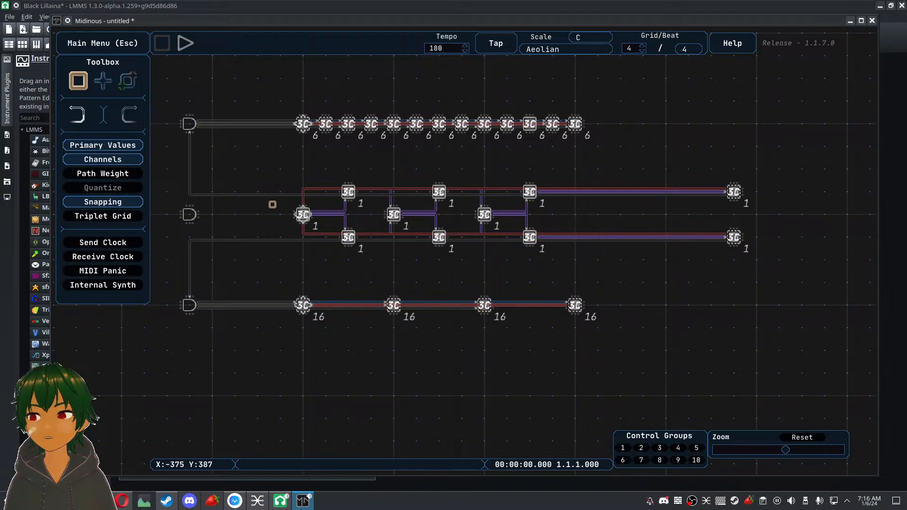
left_click_drag(330, 180, 542, 260)
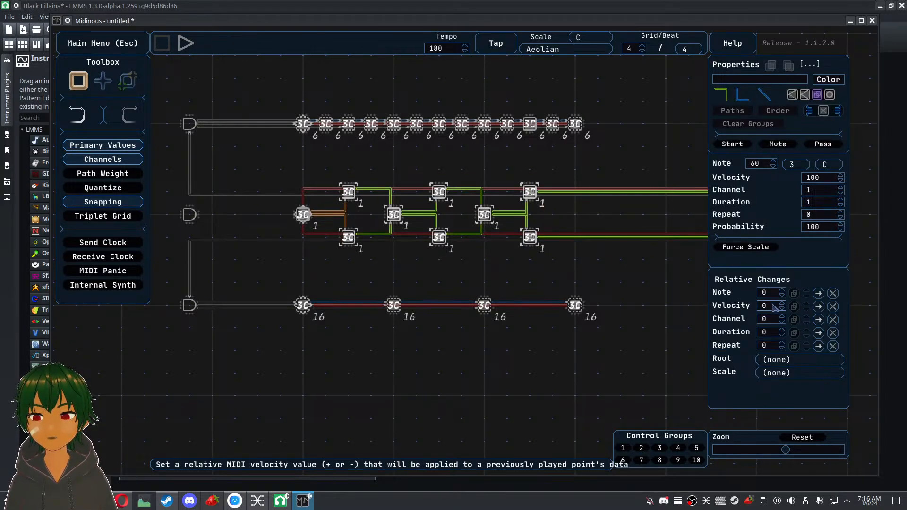
left_click(586, 269)
scroll(437, 271, "up", 1)
left_click_drag(413, 266, 461, 247)
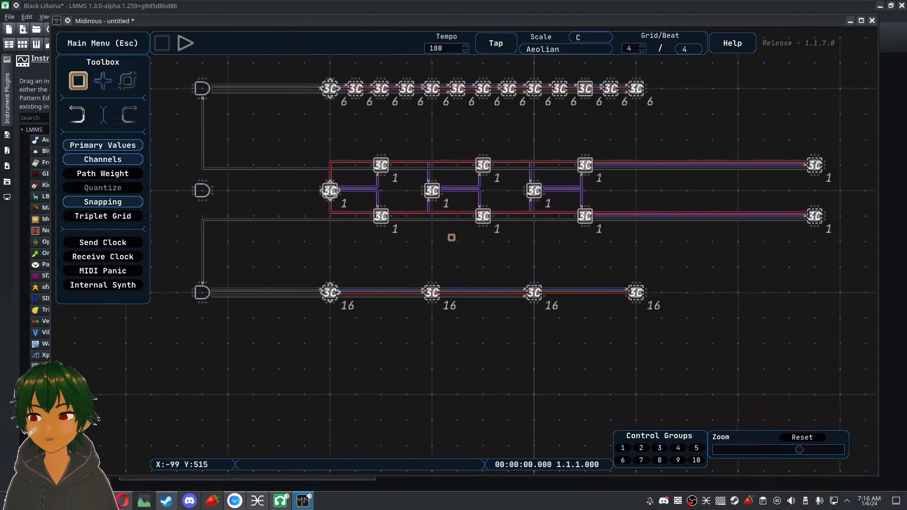
Set the relative note change of the three upper points in the middle network to -6 and toggle its random variation
left_click(381, 165)
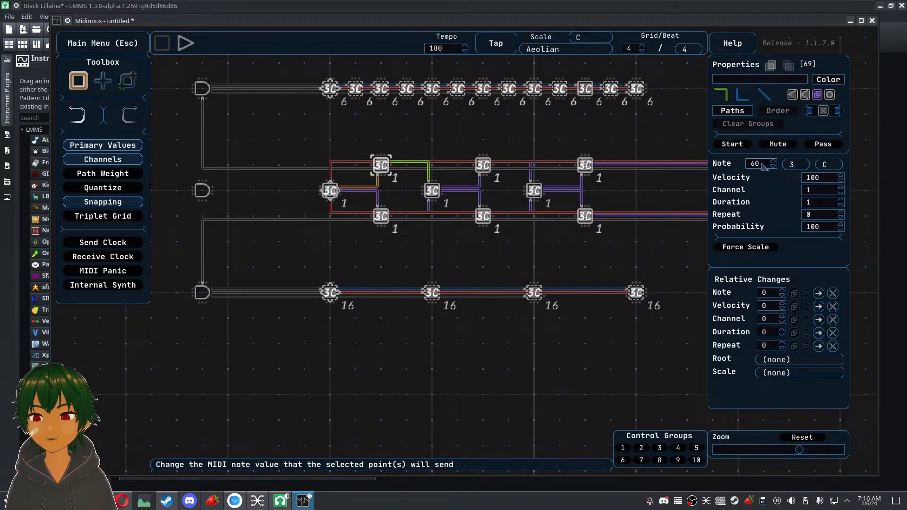
scroll(766, 298, "down", 3)
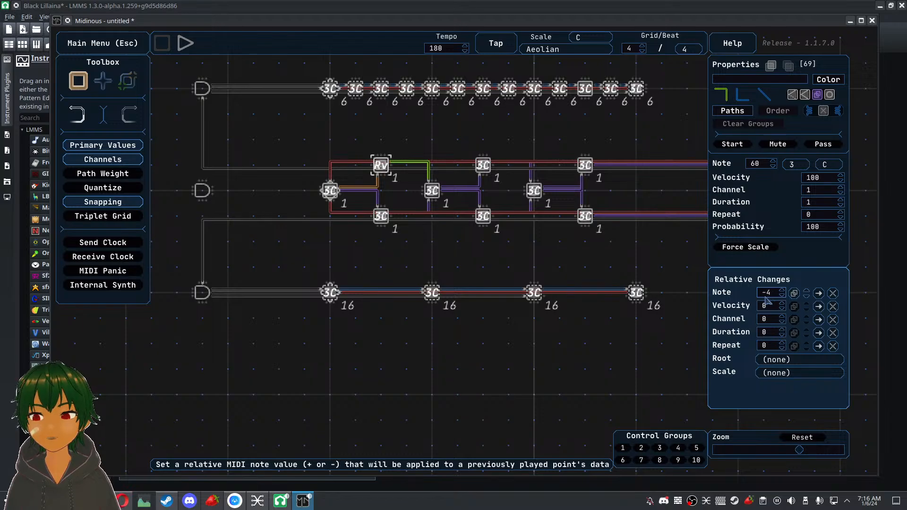
left_click_drag(620, 132, 433, 181)
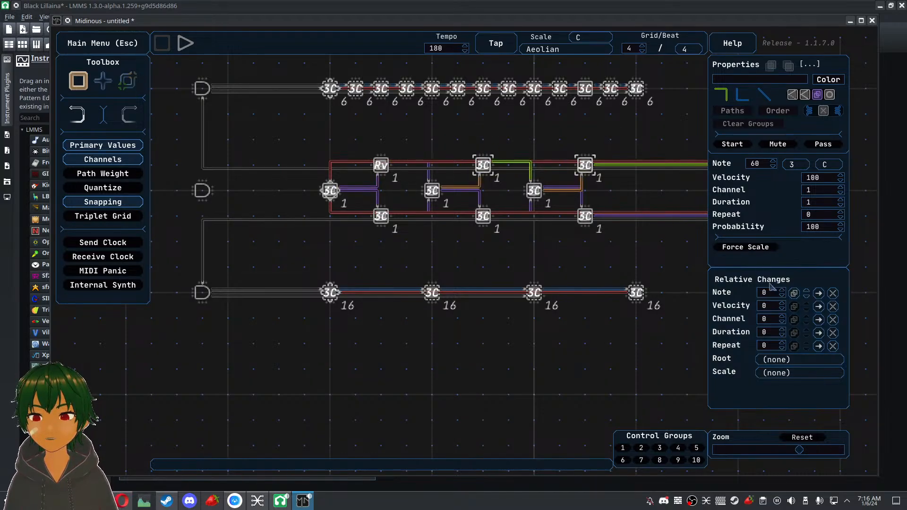
scroll(772, 295, "down", 5)
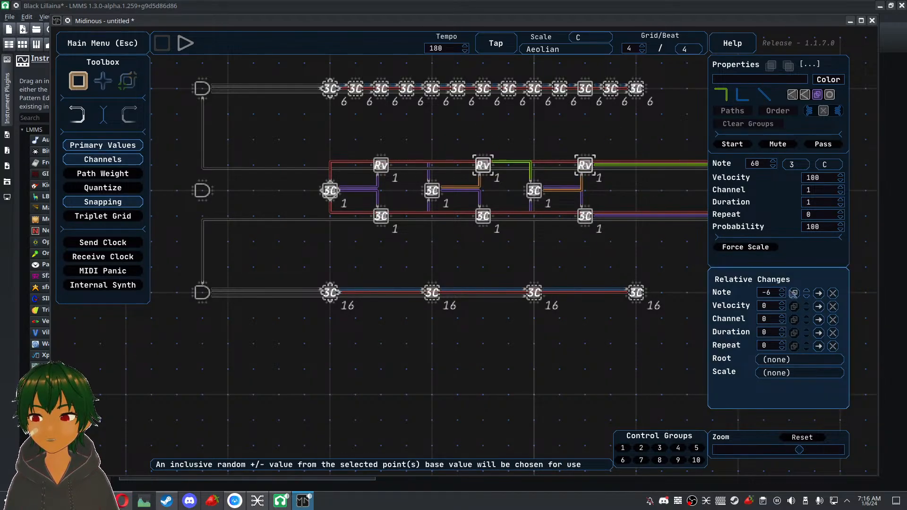
left_click(628, 135)
left_click_drag(629, 145, 367, 165)
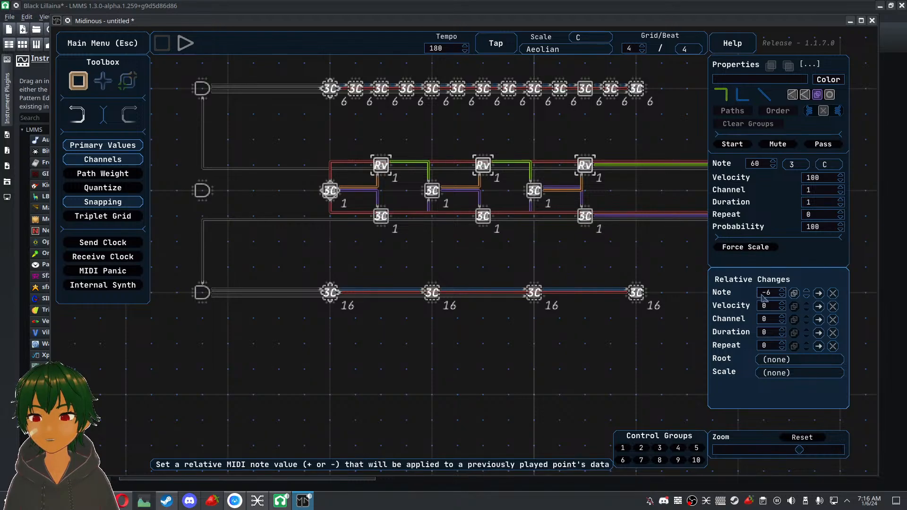
left_click(794, 295)
Set the relative note change of the three upper middle-network points to 6 and enable its random plus/minus variation
left_click_drag(628, 256, 351, 215)
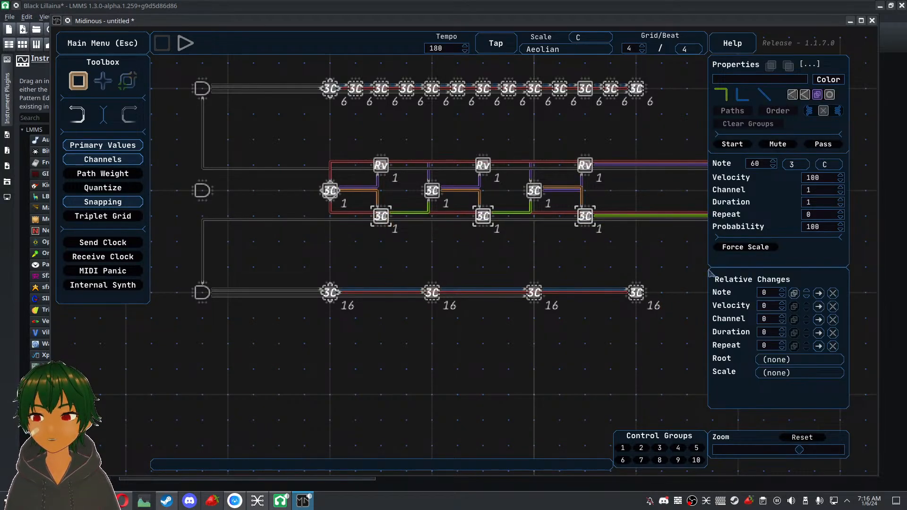
left_click_drag(615, 160, 638, 169)
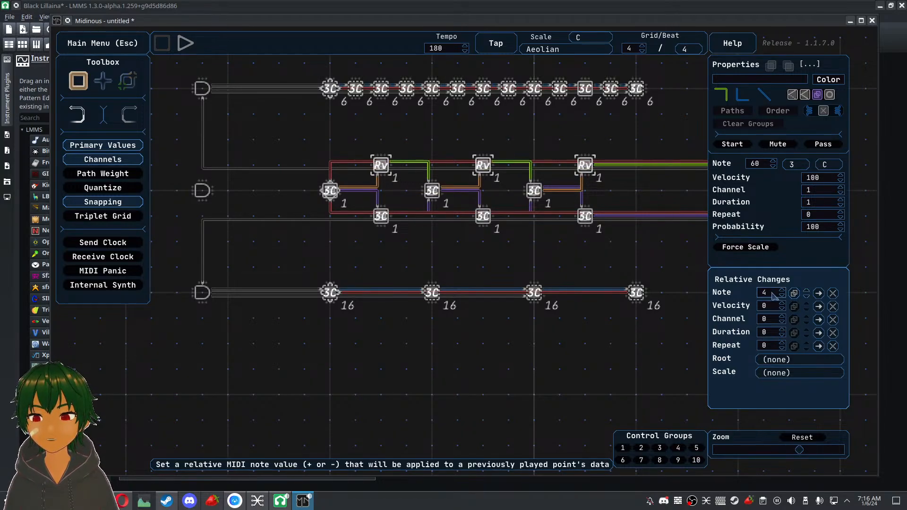
left_click(794, 294)
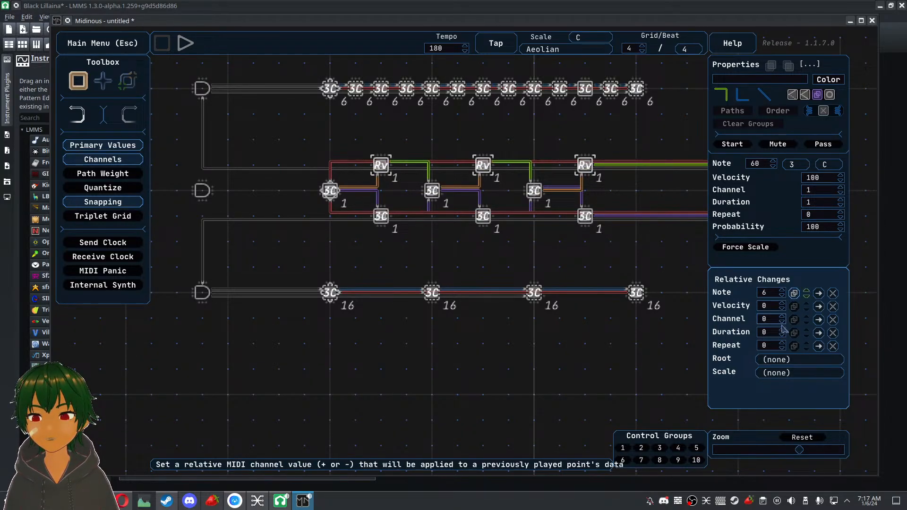
Set the relative note change of the three lower middle-network points to -6 and enable its random plus/minus variation
left_click_drag(605, 242, 369, 214)
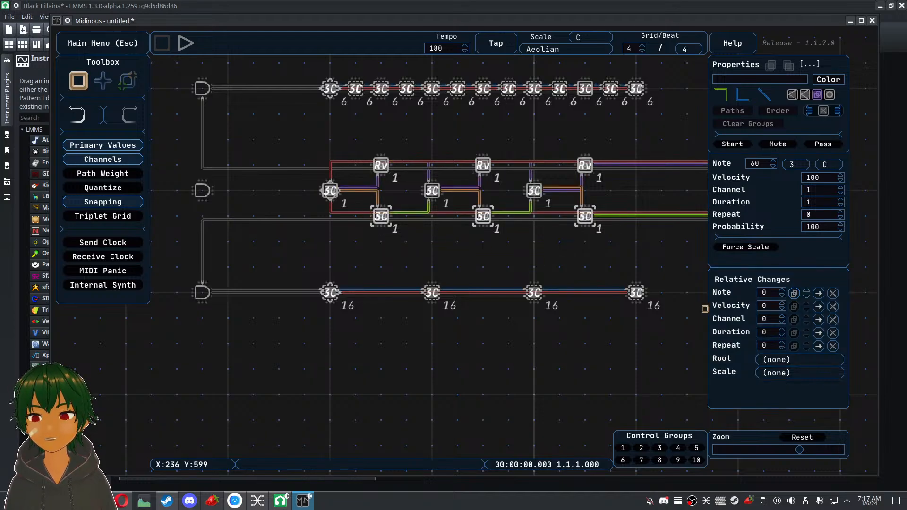
scroll(770, 295, "down", 5)
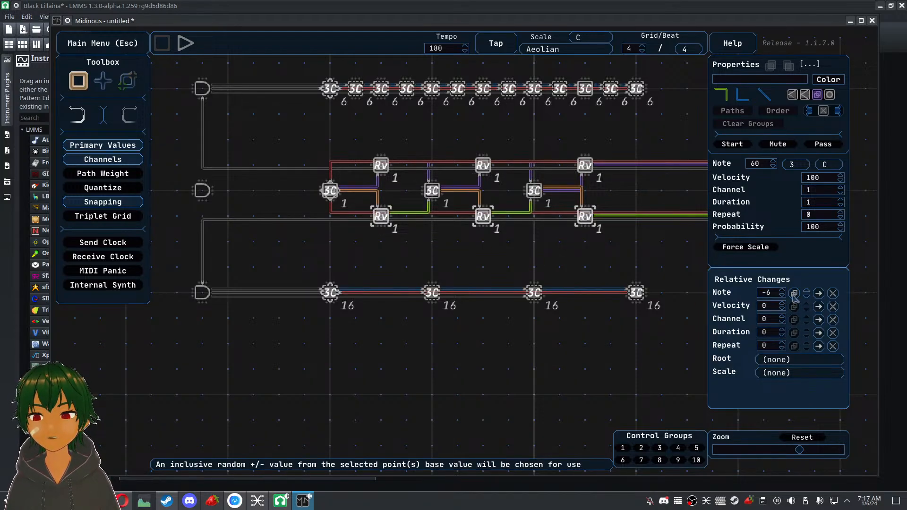
left_click(584, 254)
Examine the middle network, the upper row's AND gate, the three start points and the upper row's point properties
left_click_drag(306, 184, 658, 234)
left_click(642, 192)
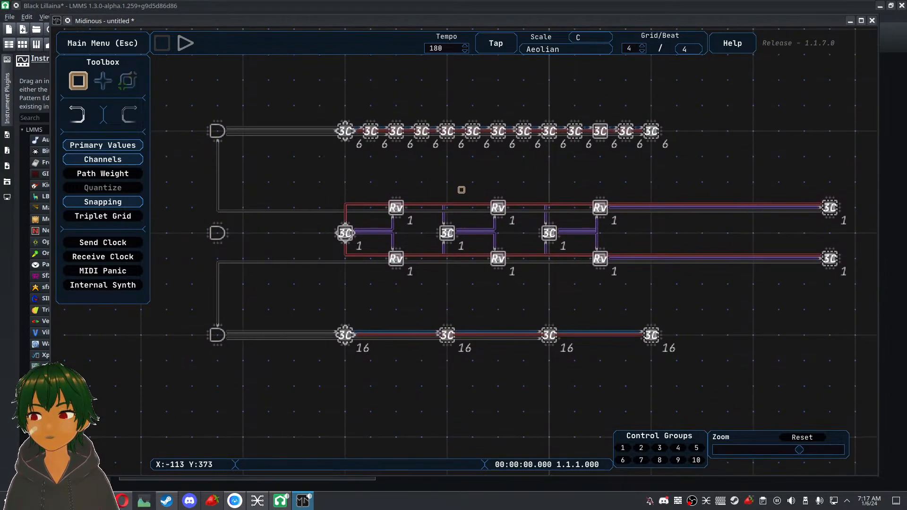
left_click(218, 131)
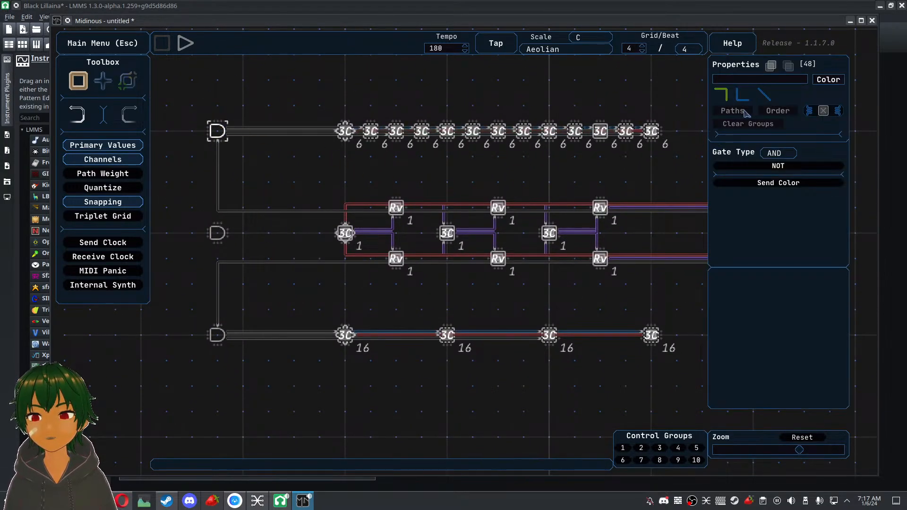
left_click_drag(596, 178, 586, 157)
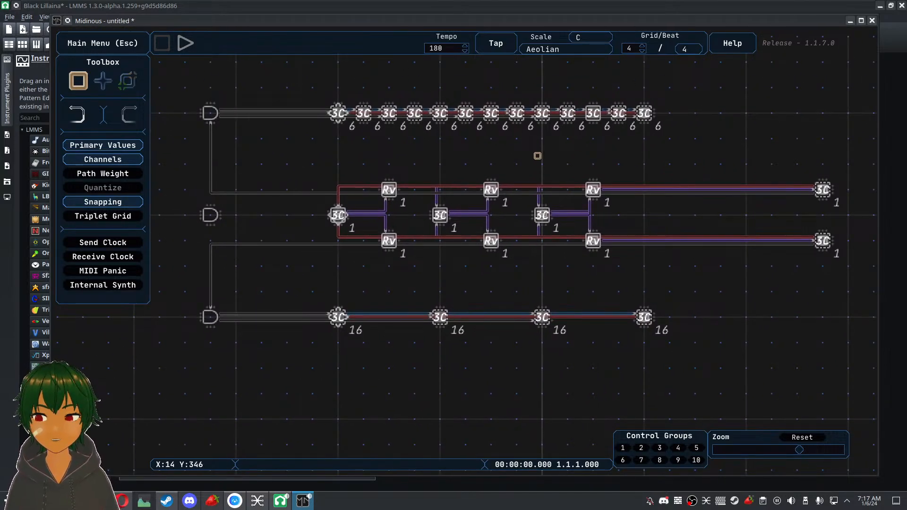
left_click_drag(428, 297, 417, 306)
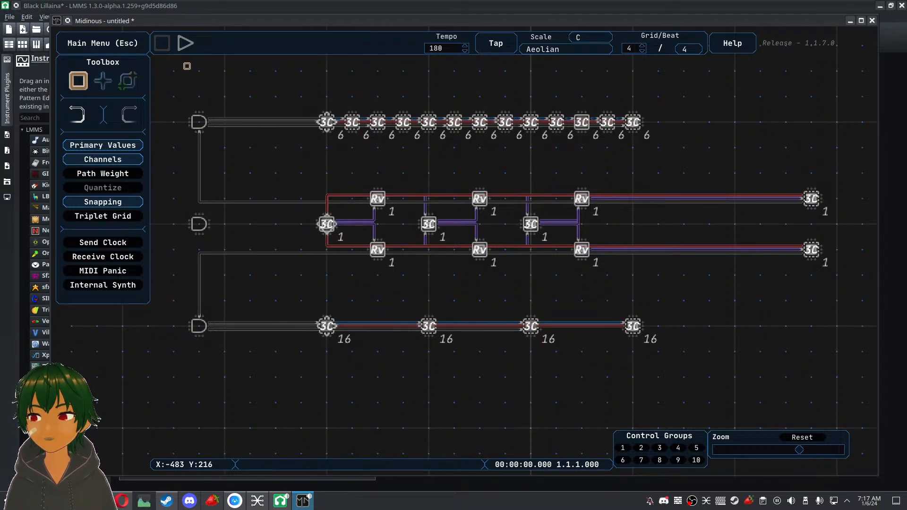
left_click_drag(278, 249, 351, 371)
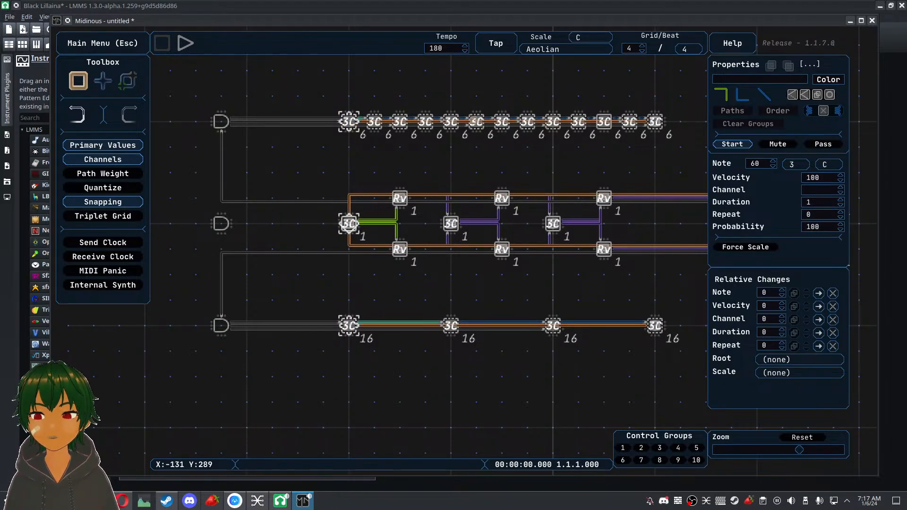
left_click_drag(576, 297, 545, 290)
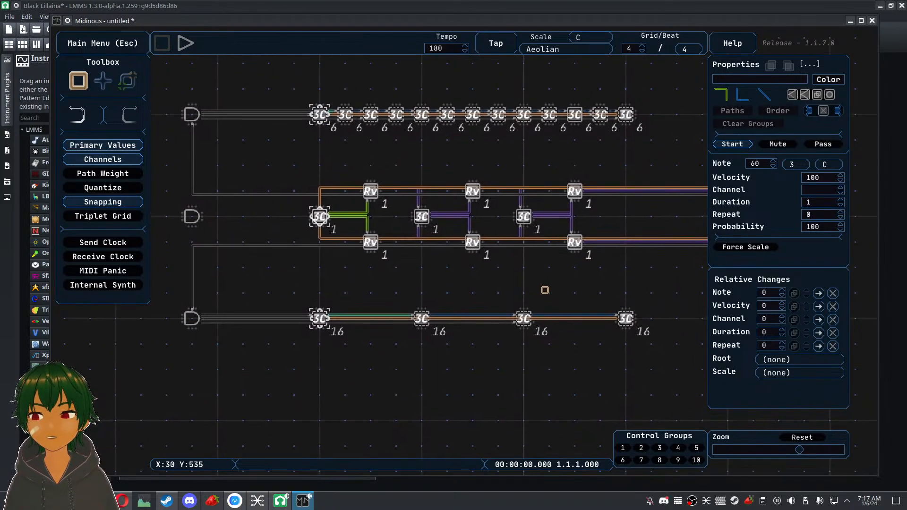
left_click(330, 138)
left_click_drag(331, 89, 708, 138)
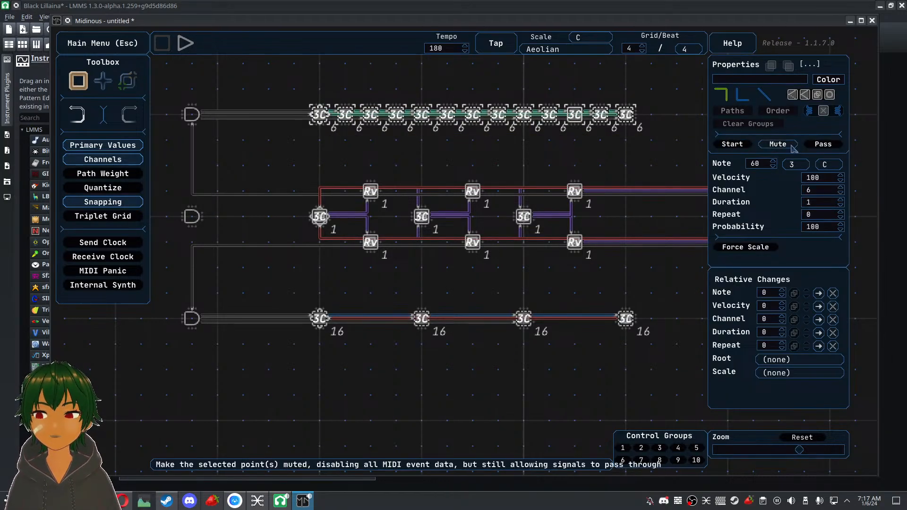
left_click(299, 151)
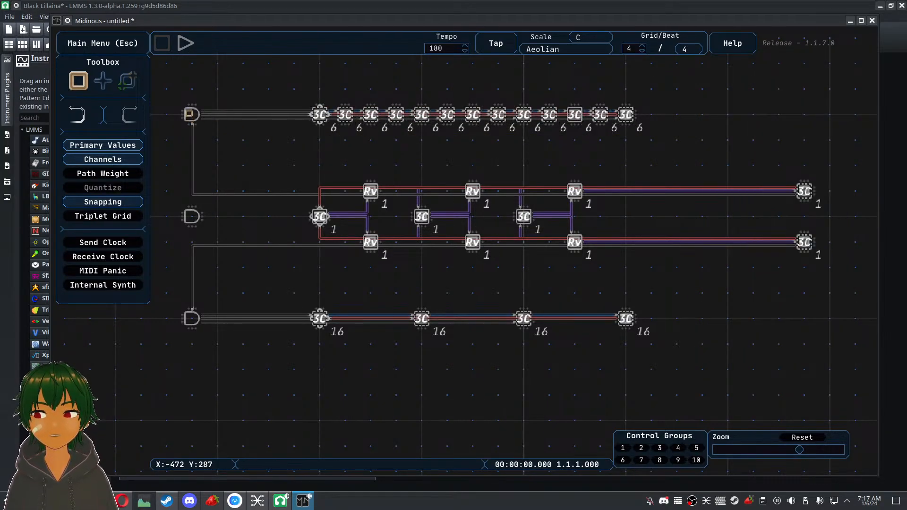
Switch the NOT option of the upper row's AND gate on and back off
left_click(189, 114)
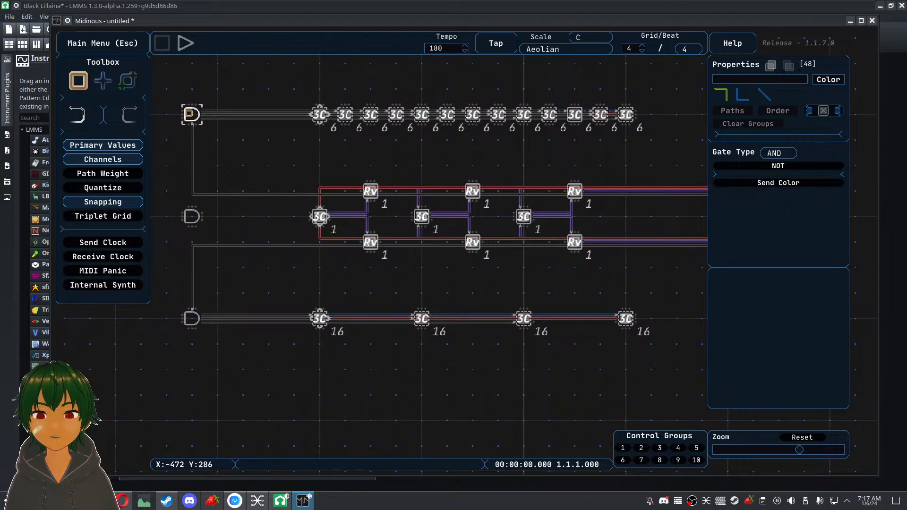
left_click(778, 166)
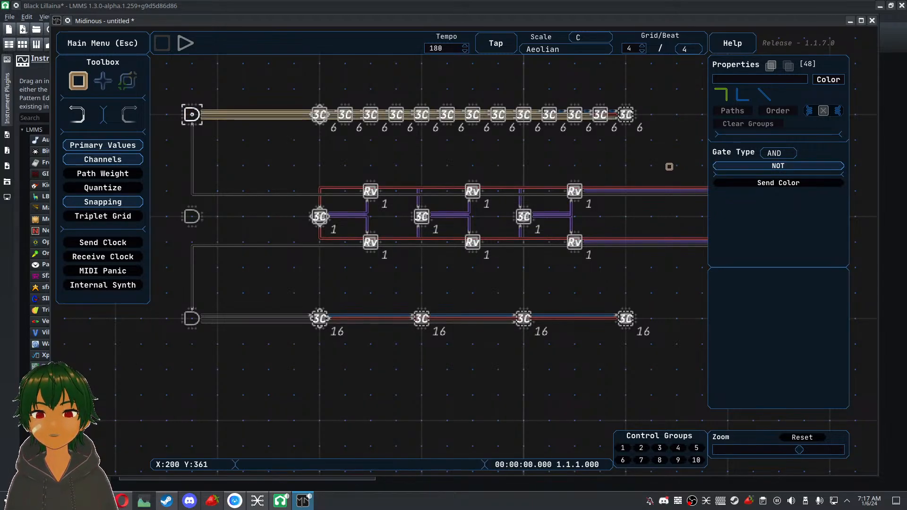
left_click(640, 162)
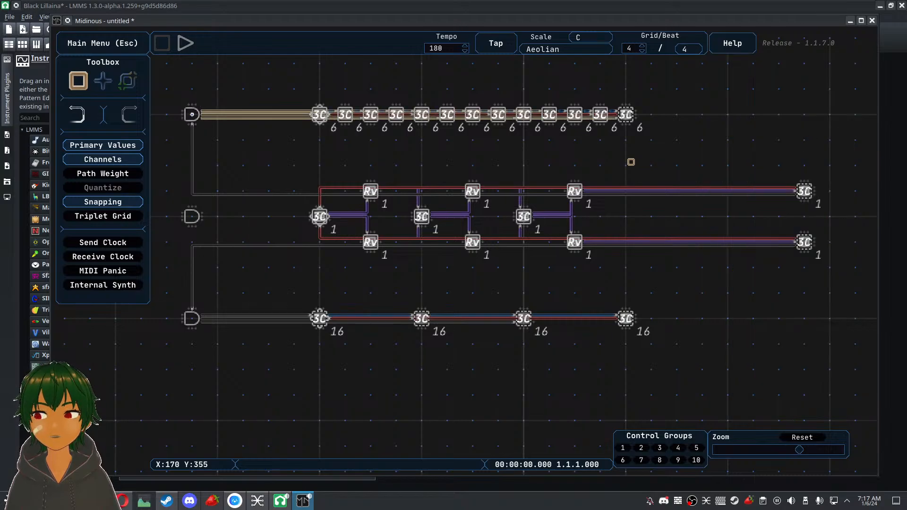
left_click(191, 114)
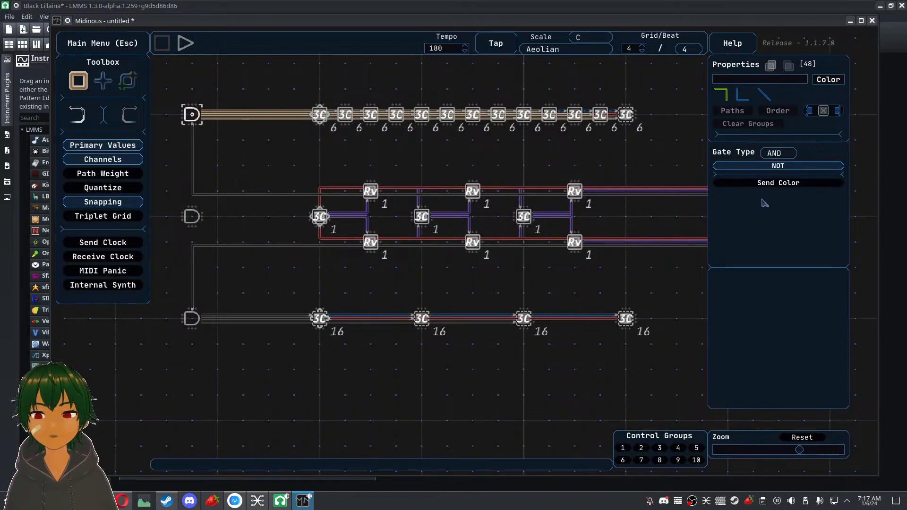
left_click(778, 166)
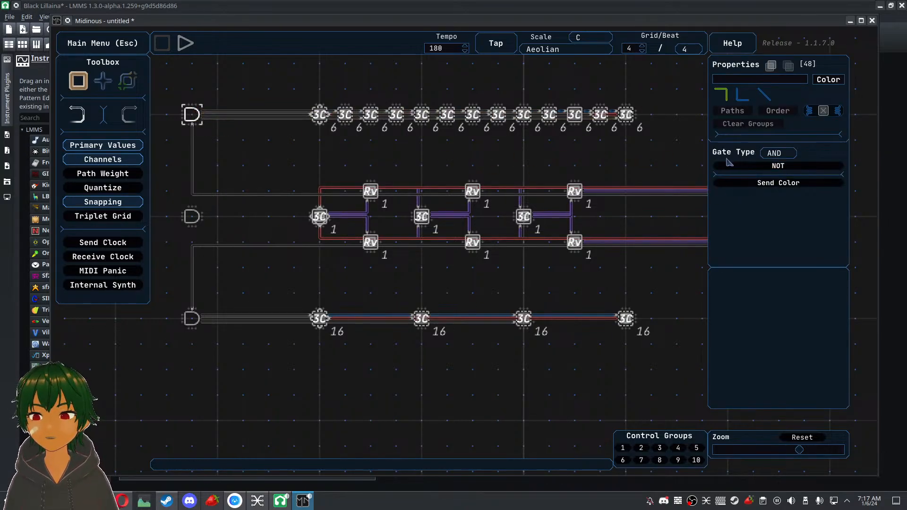
left_click(569, 156)
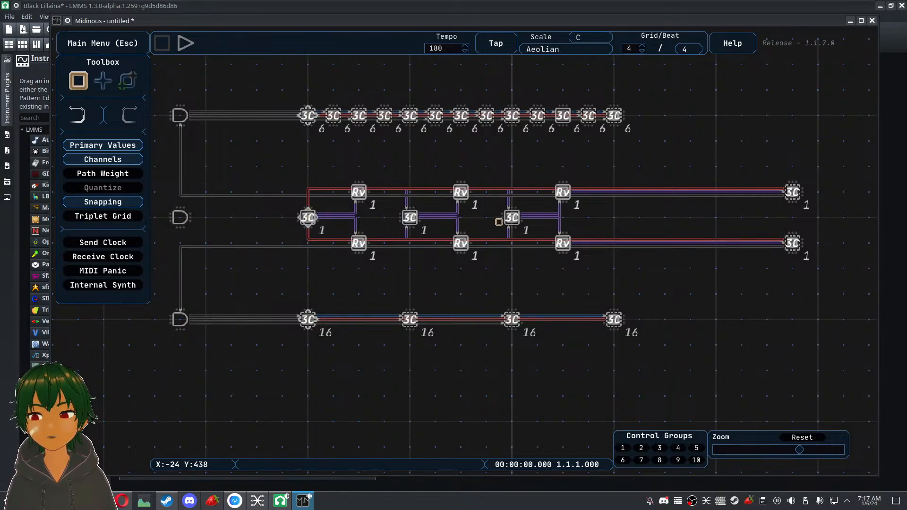
Examine the properties of the middle network's third centre point, its lower end point, the bottom gate and the bottom row
left_click(510, 215)
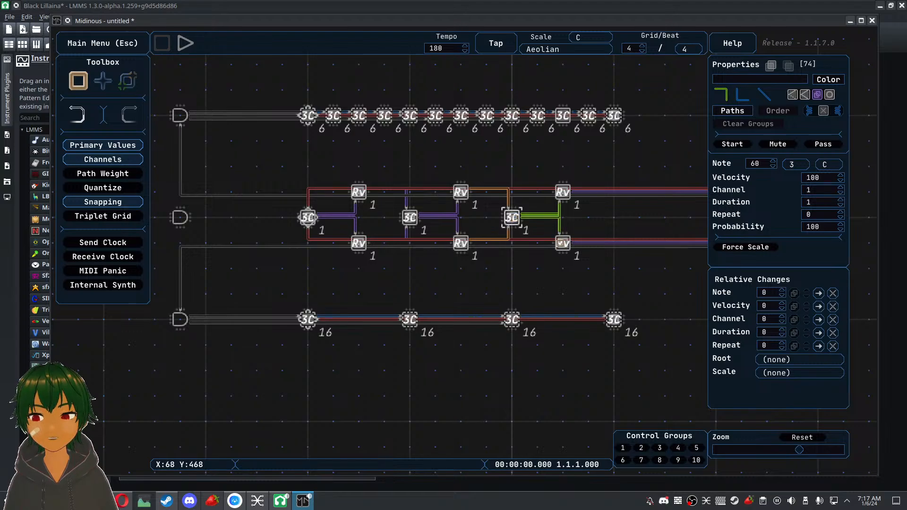
left_click(591, 225)
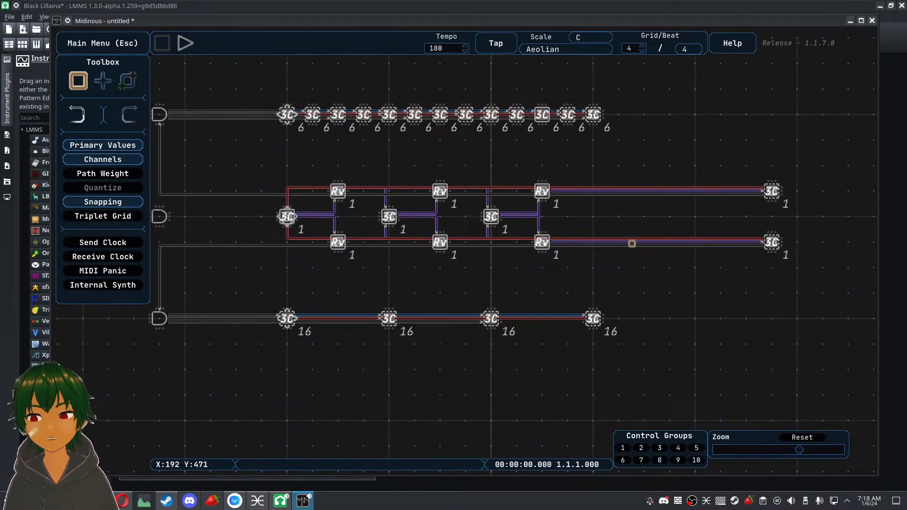
left_click(769, 243)
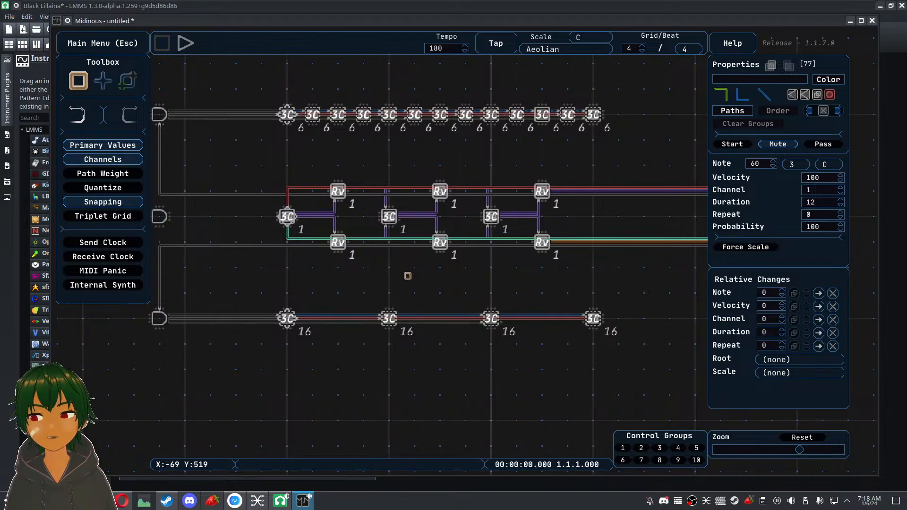
left_click_drag(474, 288, 347, 289)
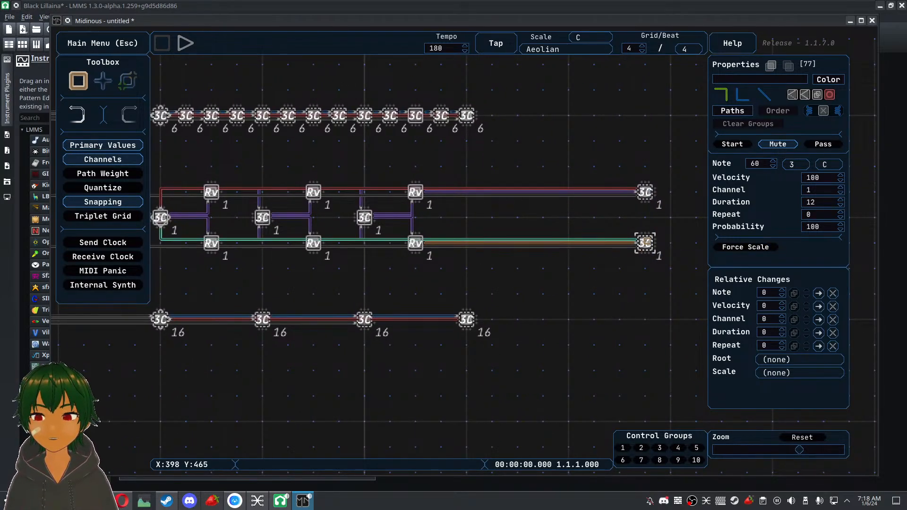
left_click_drag(549, 274, 670, 267)
left_click_drag(512, 274, 576, 261)
left_click(226, 295)
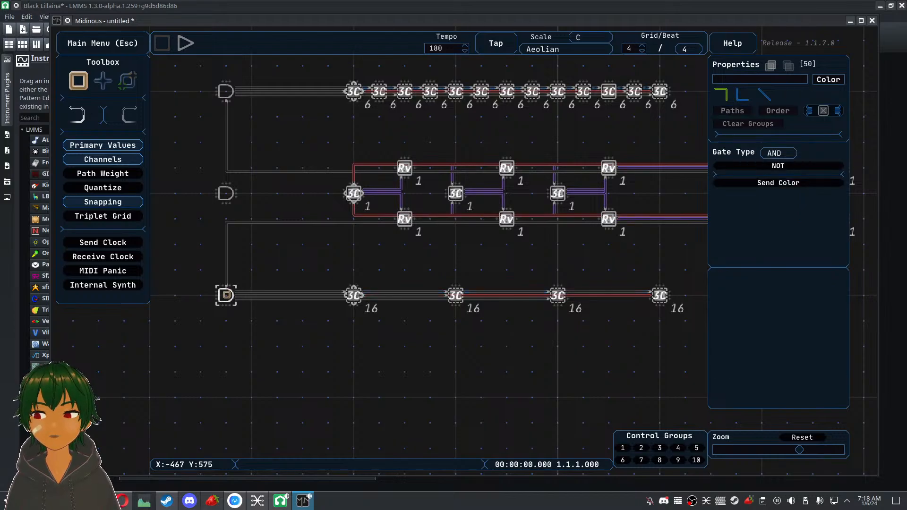
left_click_drag(321, 294, 634, 326)
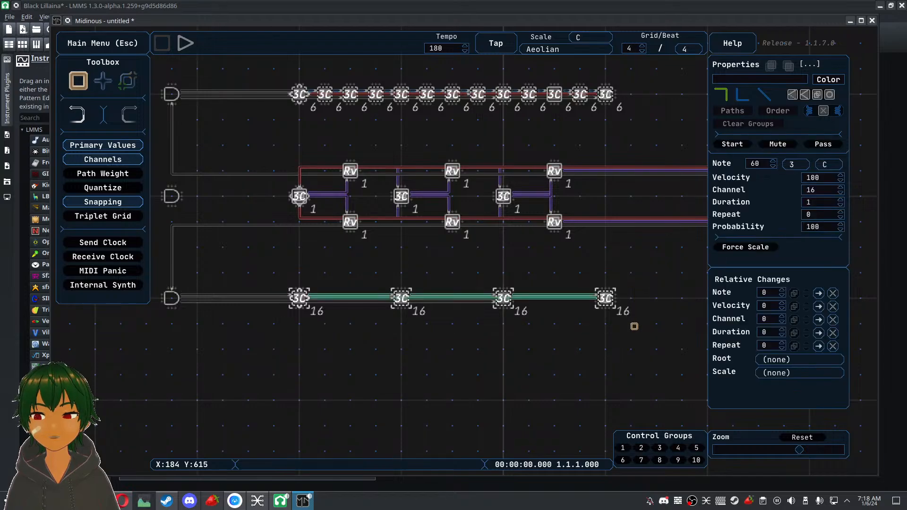
mouse_move(630, 257)
left_mouse_down()
mouse_move(628, 281)
mouse_move(468, 321)
mouse_move(648, 237)
mouse_move(637, 267)
left_mouse_up()
left_click(623, 284)
Review the upper and bottom rows by selecting their points in turn
left_click_drag(179, 85, 131, 145)
left_click_drag(412, 166, 520, 221)
left_click_drag(282, 147, 633, 213)
left_click_drag(658, 357, 297, 417)
left_click_drag(316, 139, 642, 199)
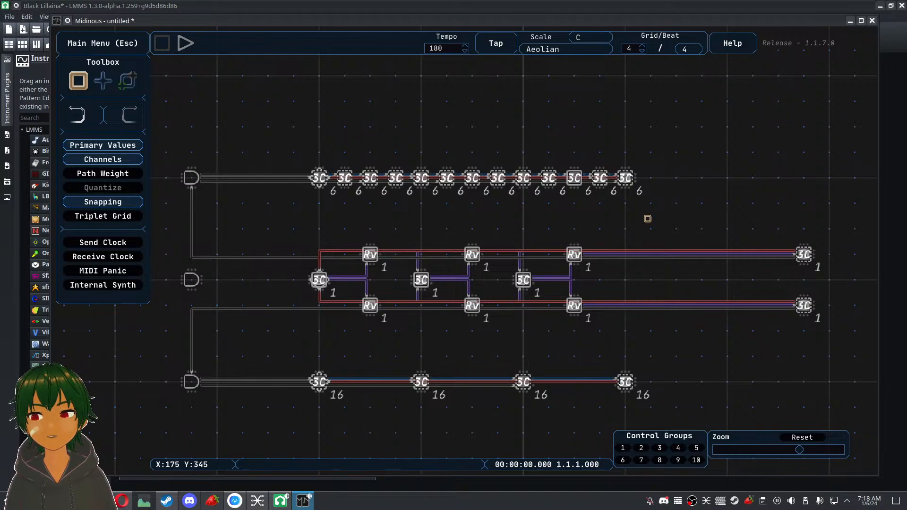
left_click_drag(663, 235, 662, 203)
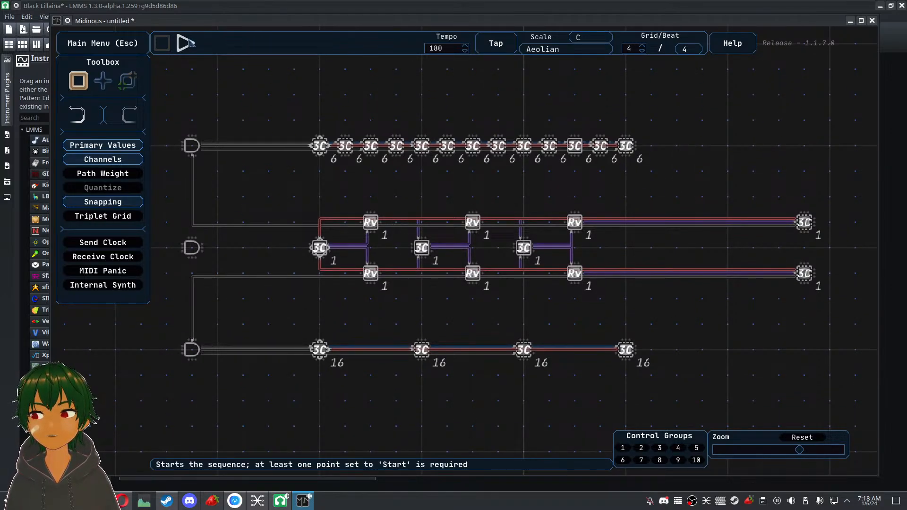
Start the sequence and watch the signals travel through all three rows
left_click(187, 42)
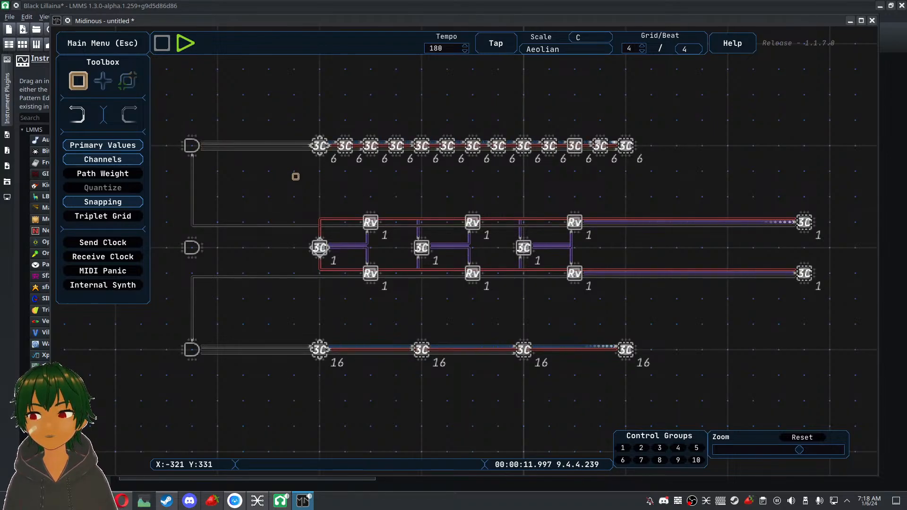
scroll(295, 177, "up", 1)
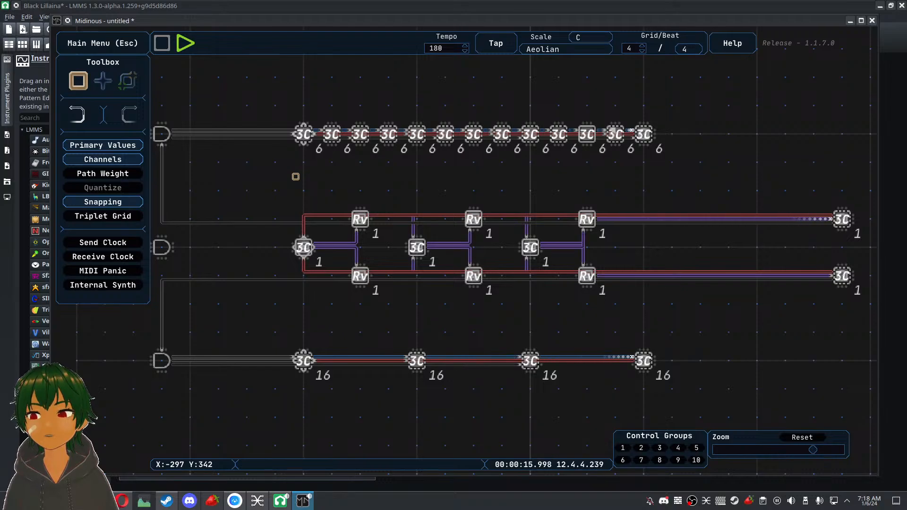
left_click_drag(295, 176, 304, 161)
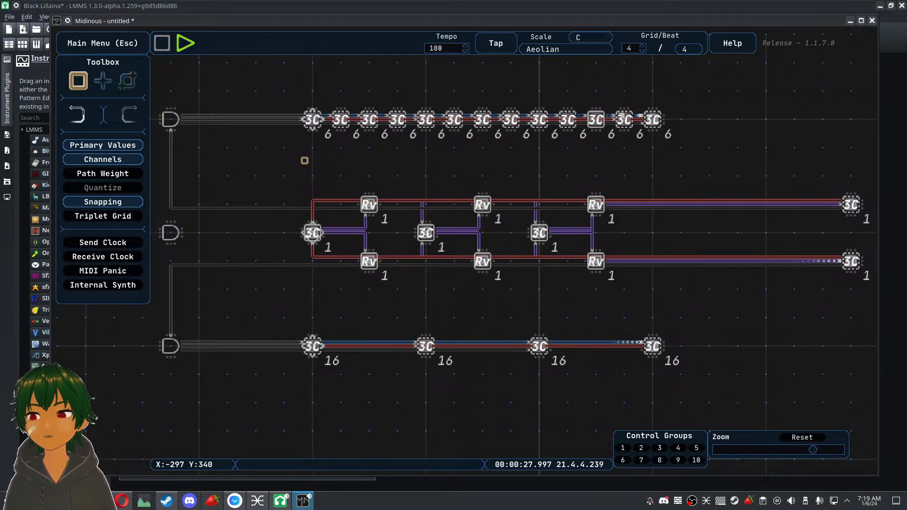
scroll(305, 160, "down", 1)
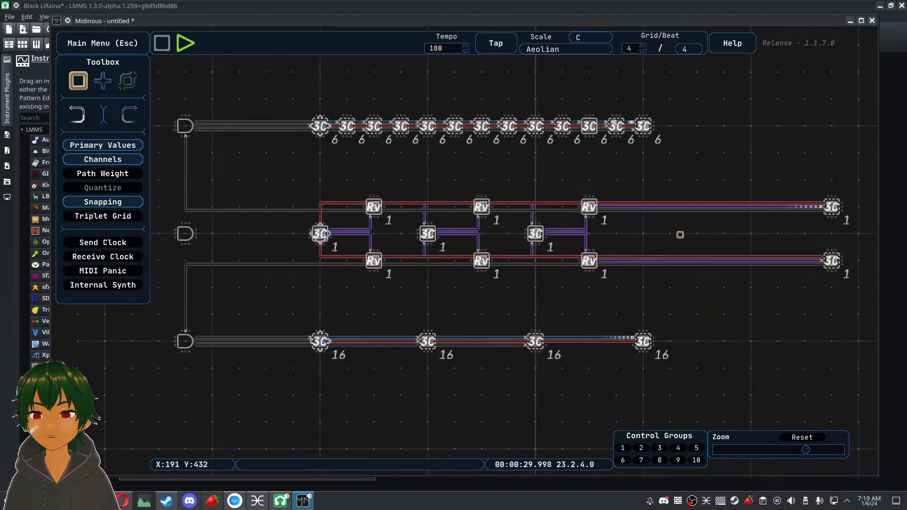
Increase the duration of the two muted end points of the middle network beyond 14.25
left_click_drag(816, 230, 645, 199)
left_click_drag(632, 142, 667, 249)
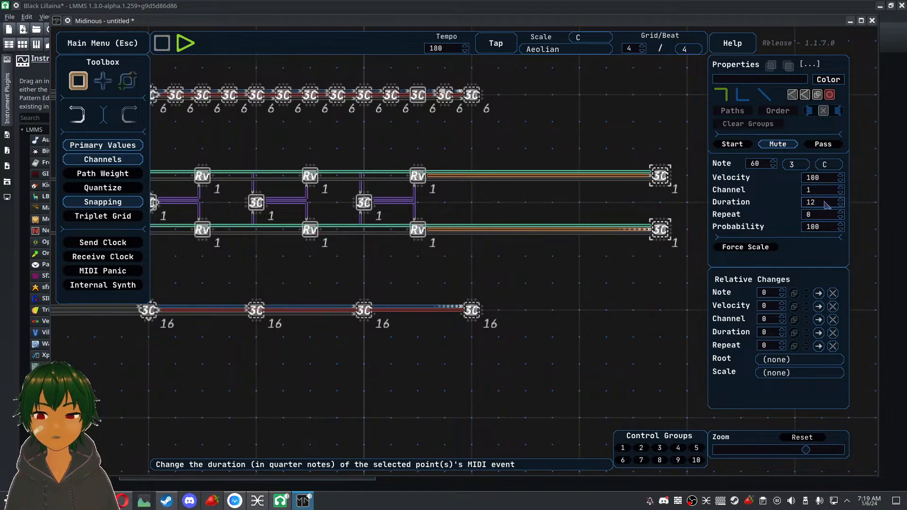
scroll(827, 204, "up", 9)
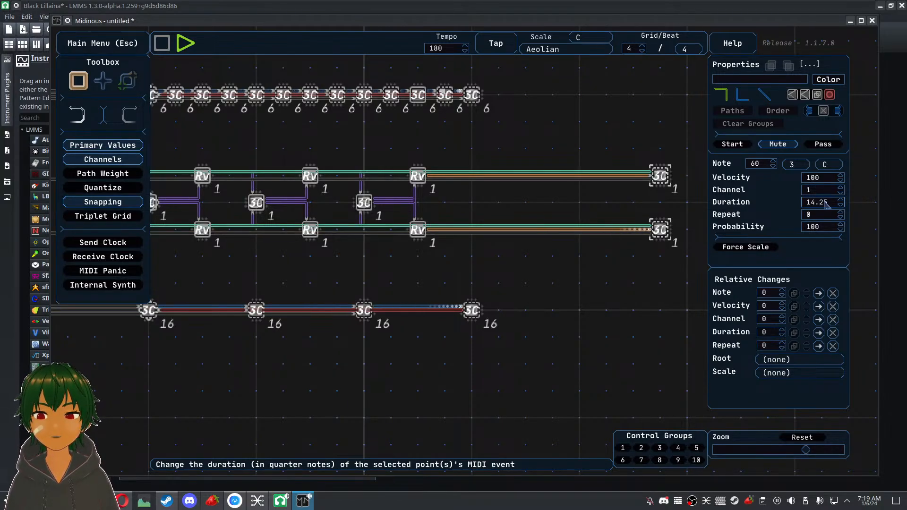
scroll(827, 204, "up", 3)
left_click(633, 197)
Add a path from the upper row's AND gate to the eleventh point of that row and return to the selection tool
left_click_drag(558, 145, 697, 206)
scroll(622, 203, "up", 3)
left_click_drag(624, 220, 635, 274)
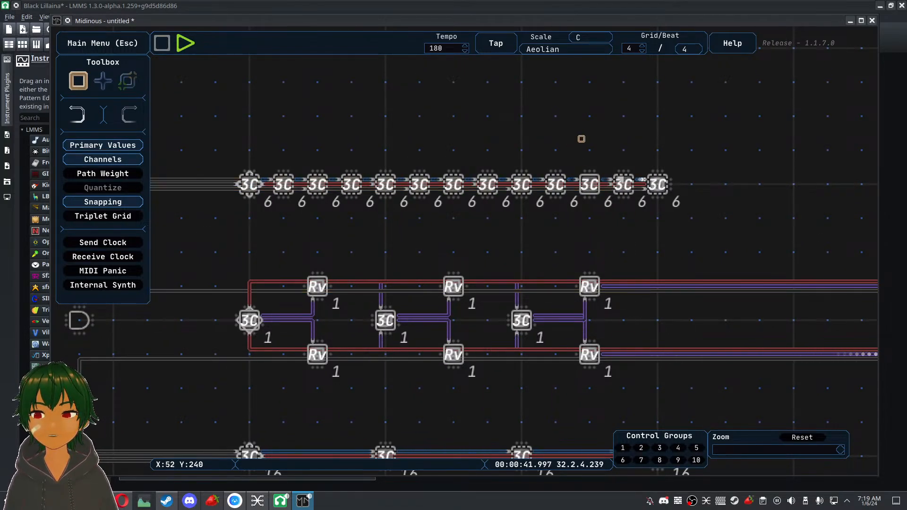
left_click_drag(571, 139, 697, 132)
left_click(127, 80)
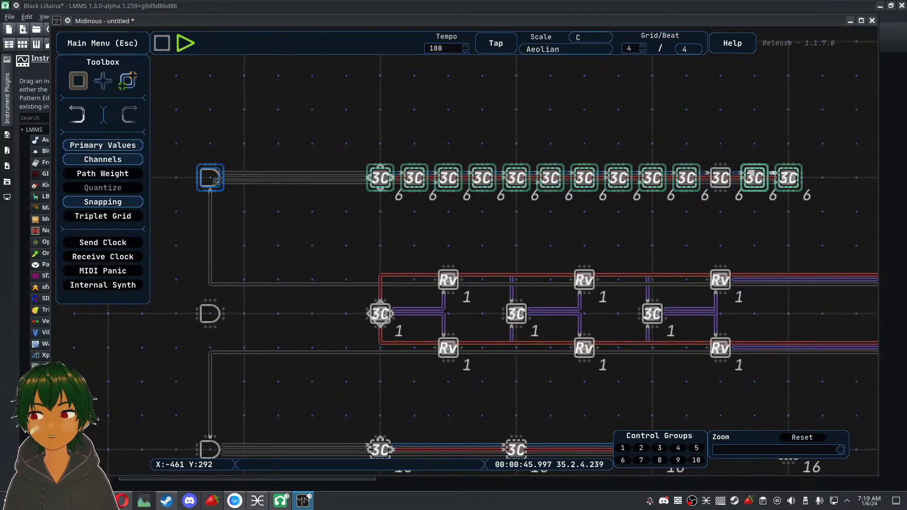
left_click(215, 180)
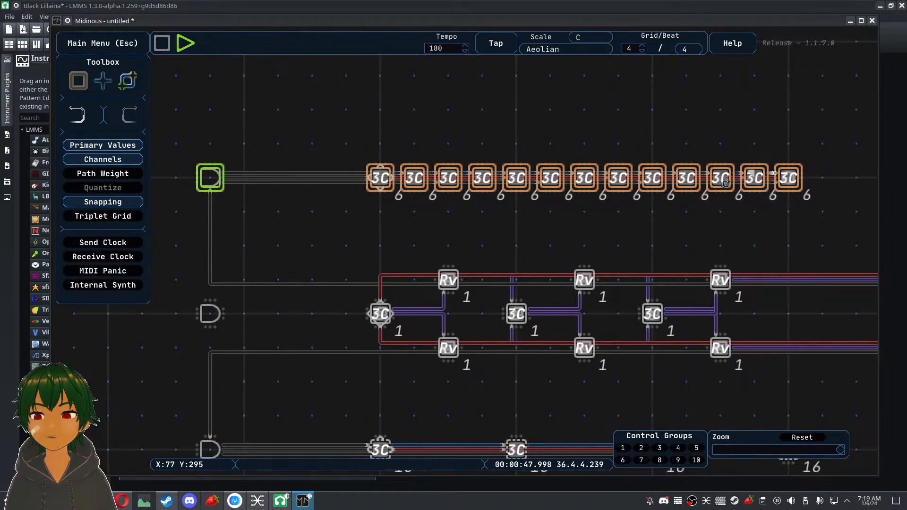
scroll(632, 236, "down", 3)
left_click_drag(632, 237, 581, 156)
scroll(580, 153, "down", 4)
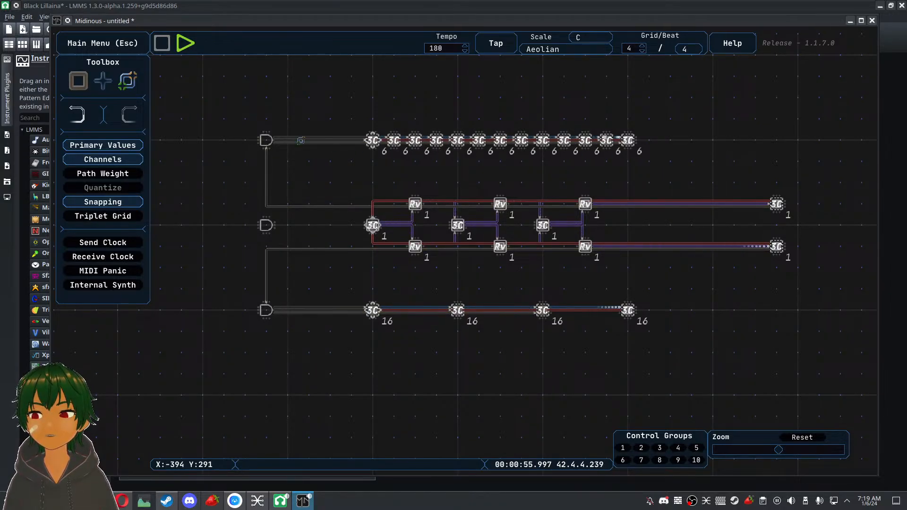
left_click(79, 80)
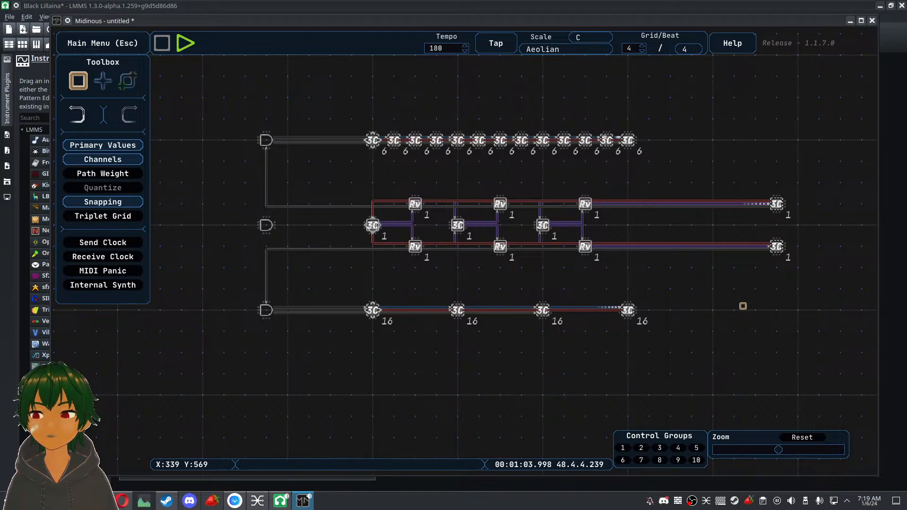
Set the duration of the two muted end points of the middle network to 12
left_click_drag(743, 306, 682, 306)
left_click_drag(756, 184, 713, 254)
left_click_drag(827, 245, 704, 257)
left_click_drag(664, 286, 698, 265)
mouse_move(632, 238)
left_mouse_down()
mouse_move(596, 234)
mouse_move(631, 229)
left_mouse_up()
left_click_drag(607, 288, 655, 290)
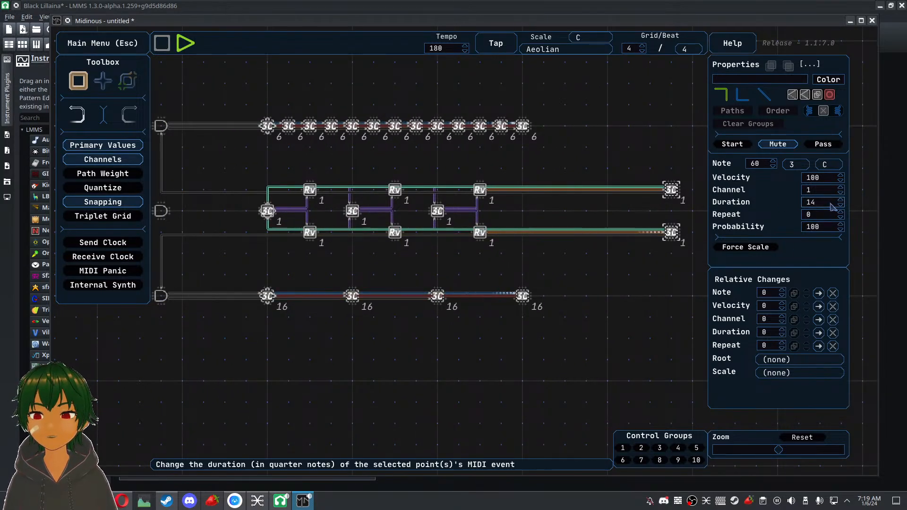
scroll(833, 207, "down", 1)
scroll(833, 207, "down", 1)
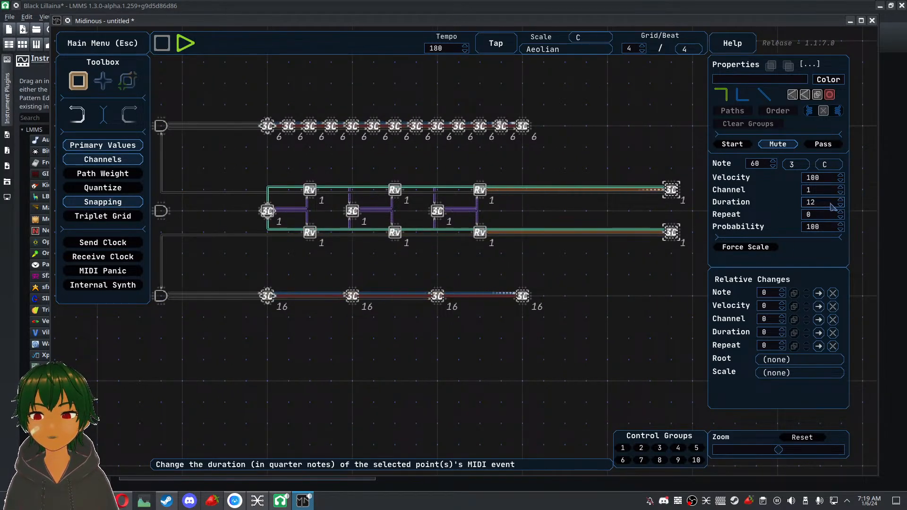
scroll(833, 207, "down", 1)
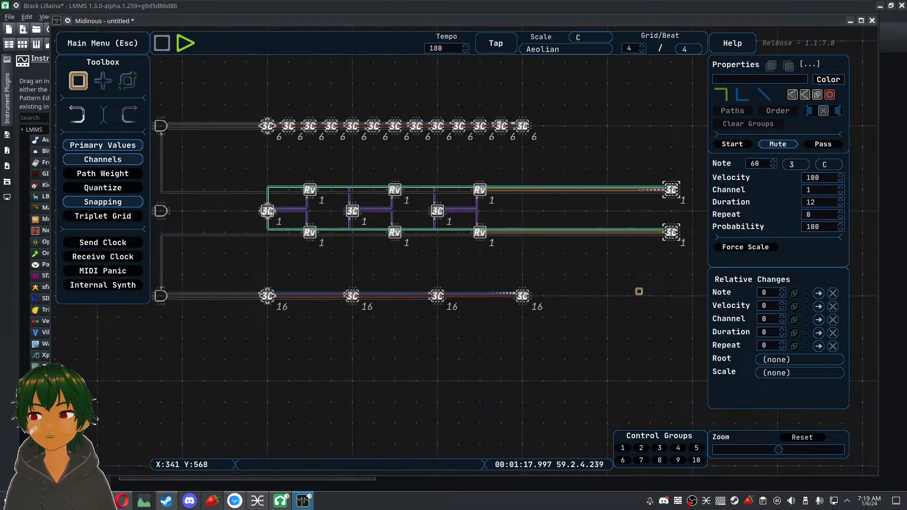
Select all points of the upper row and give them a relative note change of -3
left_click_drag(667, 279, 712, 264)
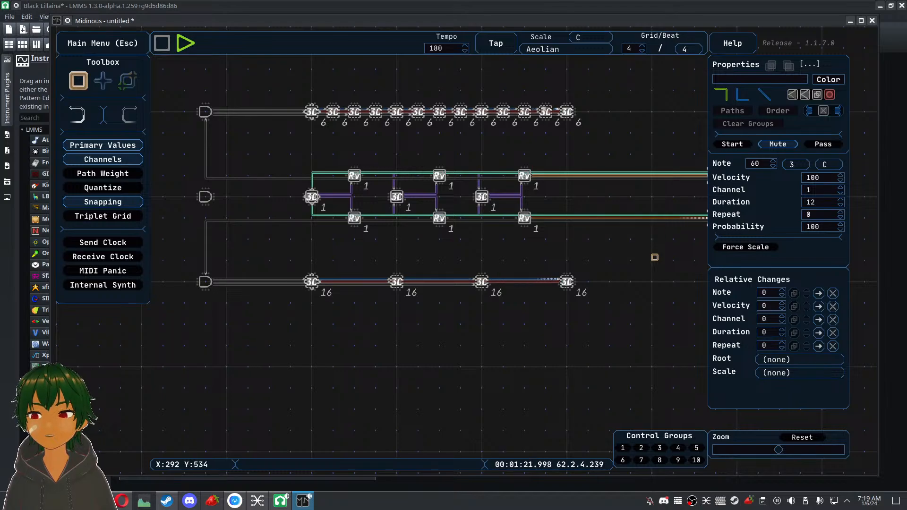
left_click_drag(655, 258, 655, 317)
left_click_drag(447, 188, 479, 189)
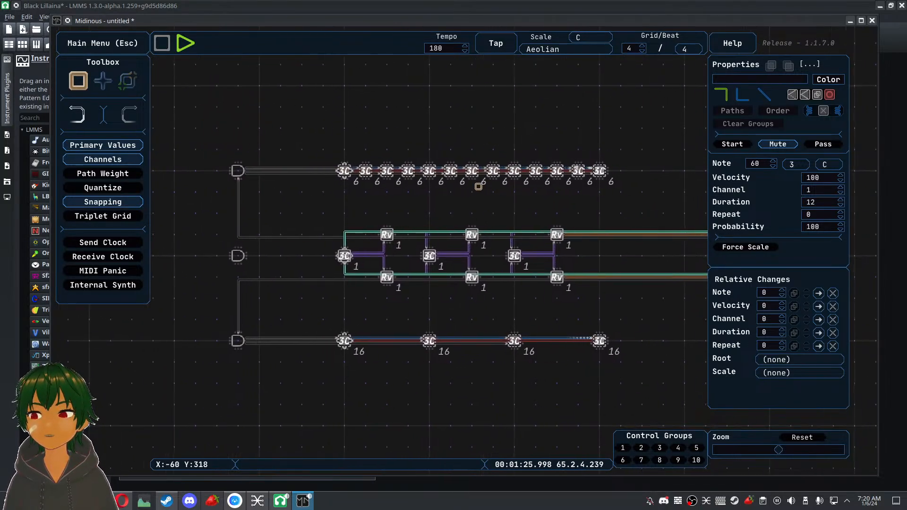
left_click_drag(350, 142, 654, 195)
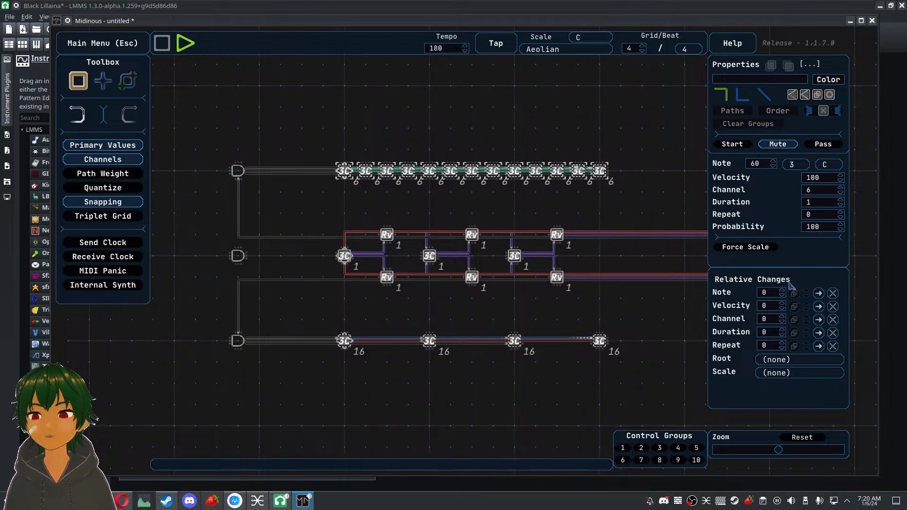
scroll(776, 293, "up", 1)
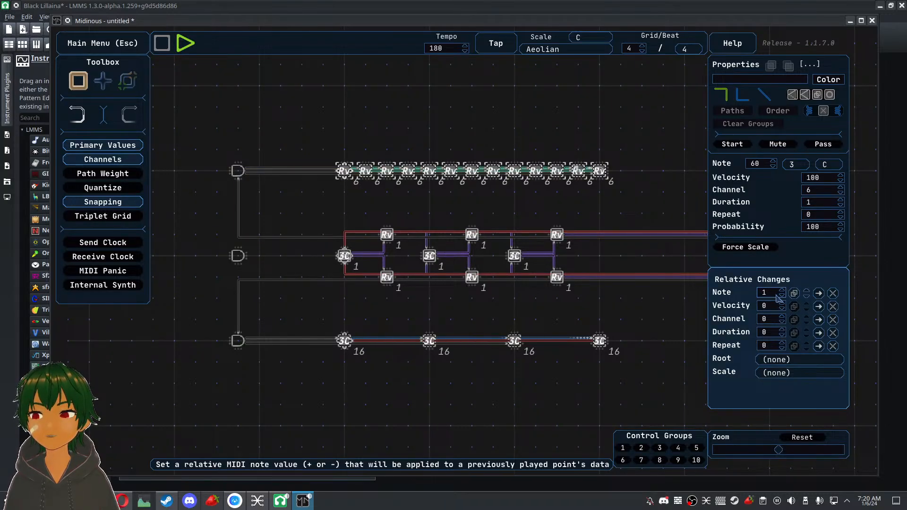
scroll(777, 294, "down", 3)
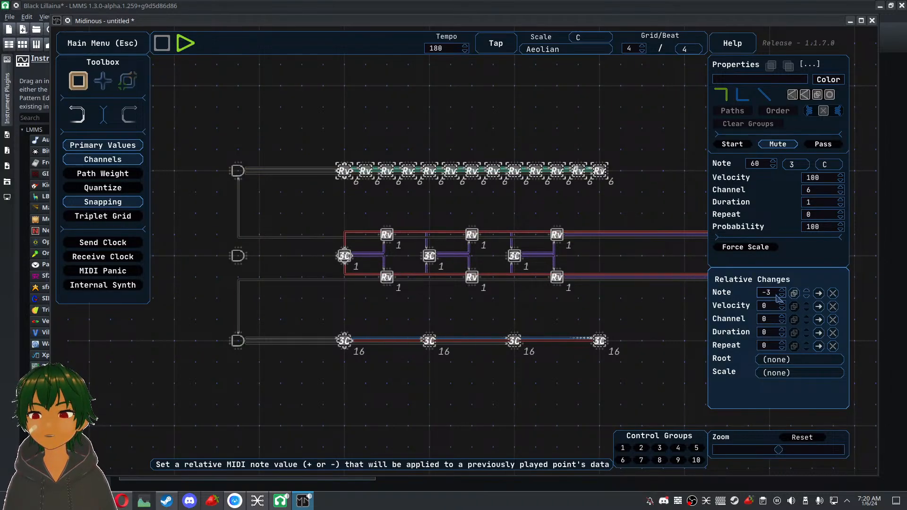
Select the four points of the lower row and give them a relative note change of -3
left_click_drag(621, 219, 590, 203)
scroll(589, 211, "down", 2)
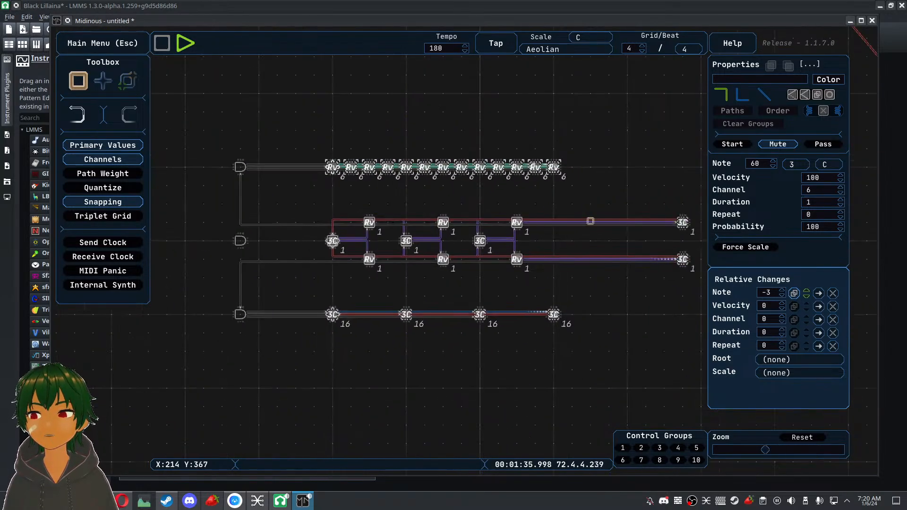
left_click_drag(593, 307, 602, 265)
scroll(523, 332, "up", 3)
left_click_drag(636, 214, 322, 273)
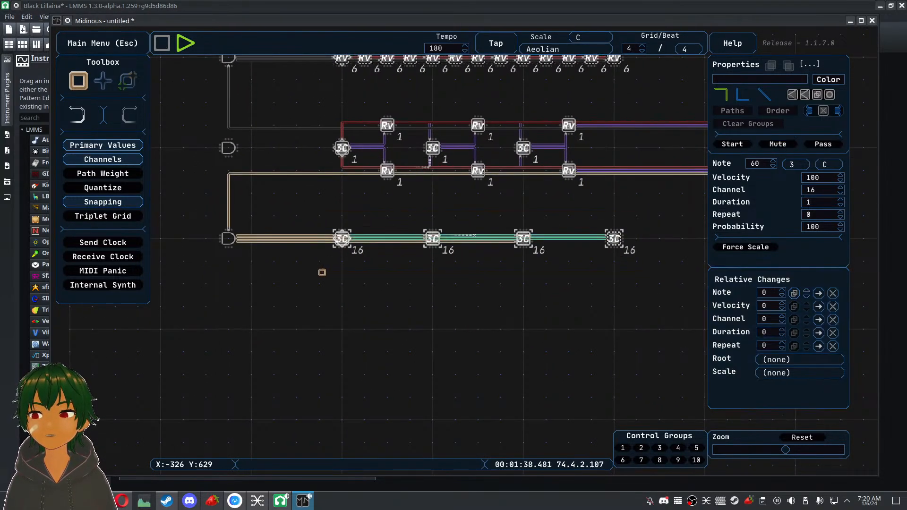
left_click(782, 296)
left_click(782, 295)
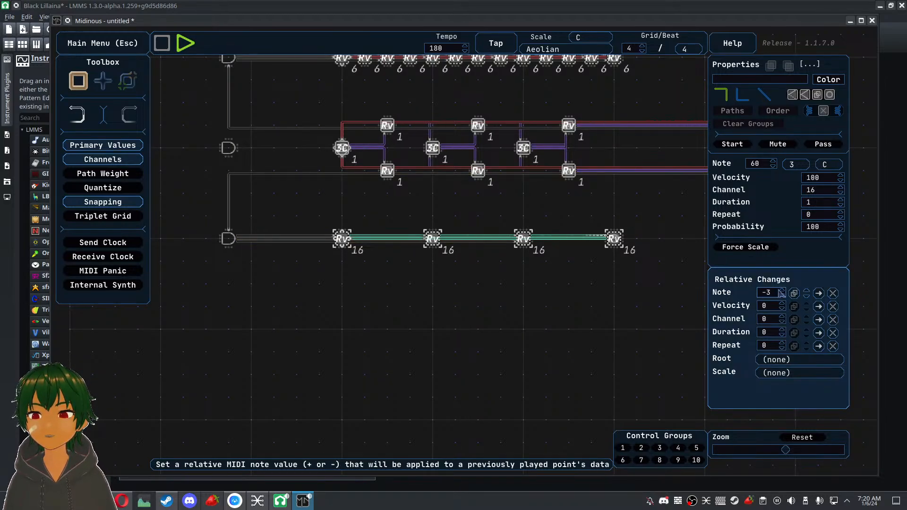
Set the note octave of the lower row's start point to 1 and deselect it
left_click(357, 219)
left_click(796, 165)
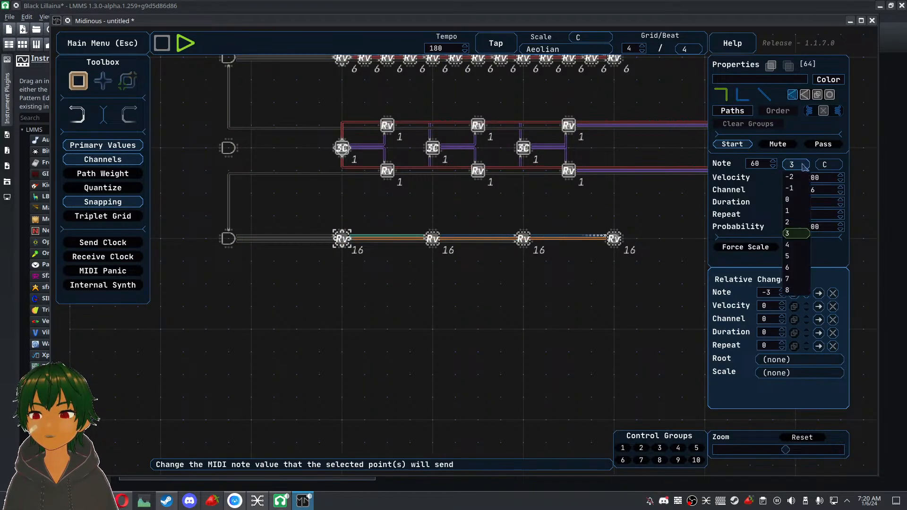
left_click(799, 213)
left_click(524, 295)
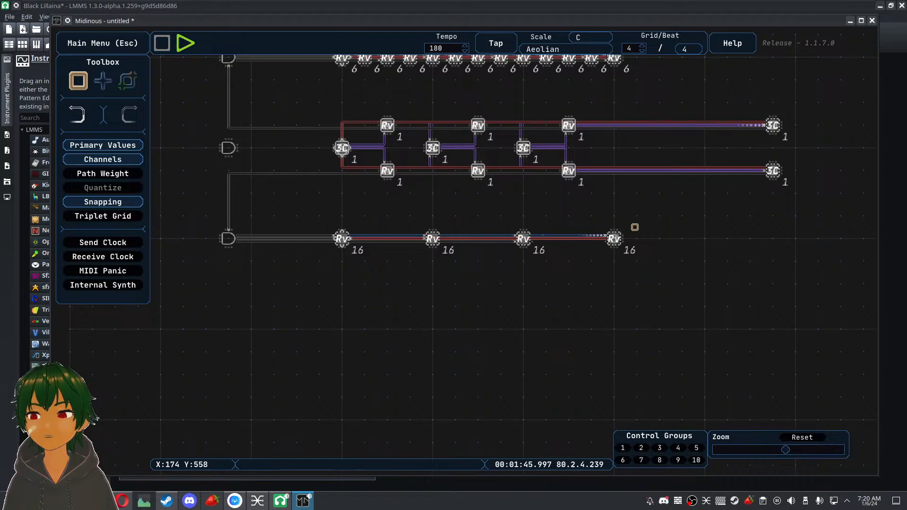
Watch the signals run through all three rows and stop the sequence
scroll(666, 220, "down", 1)
left_click_drag(666, 220, 633, 281)
left_click_drag(606, 159, 598, 166)
mouse_move(626, 286)
left_mouse_down()
mouse_move(638, 268)
mouse_move(638, 286)
mouse_move(619, 297)
left_mouse_up()
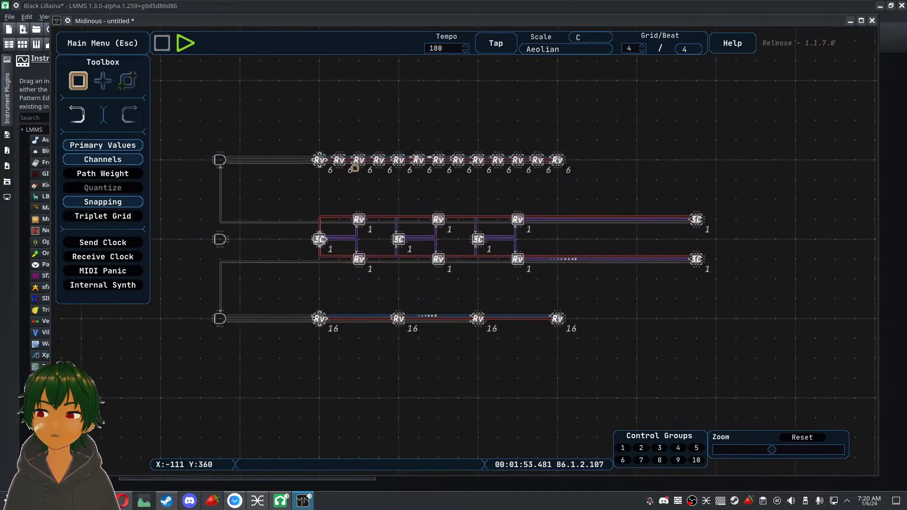
left_click(163, 48)
Place a CC point on the grid above and beyond the end of the upper row
left_click_drag(592, 198, 593, 178)
scroll(634, 267, "down", 5)
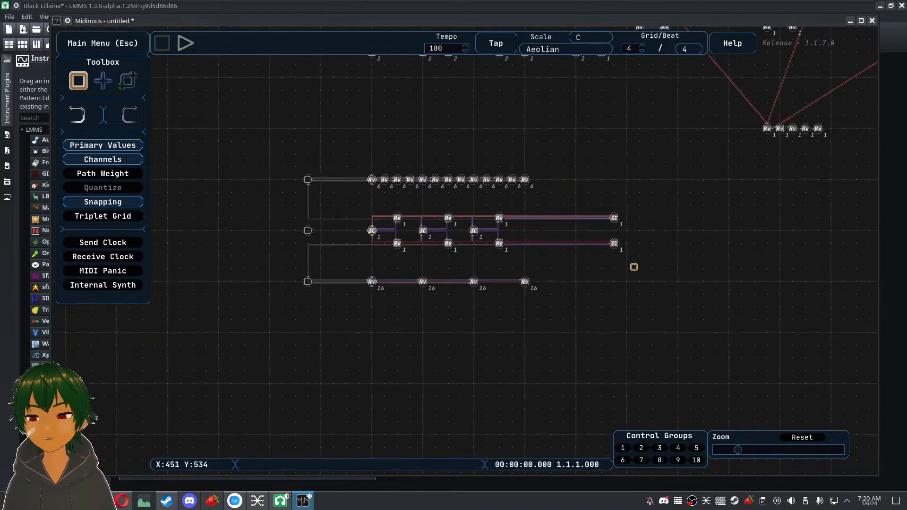
left_click_drag(616, 211, 499, 279)
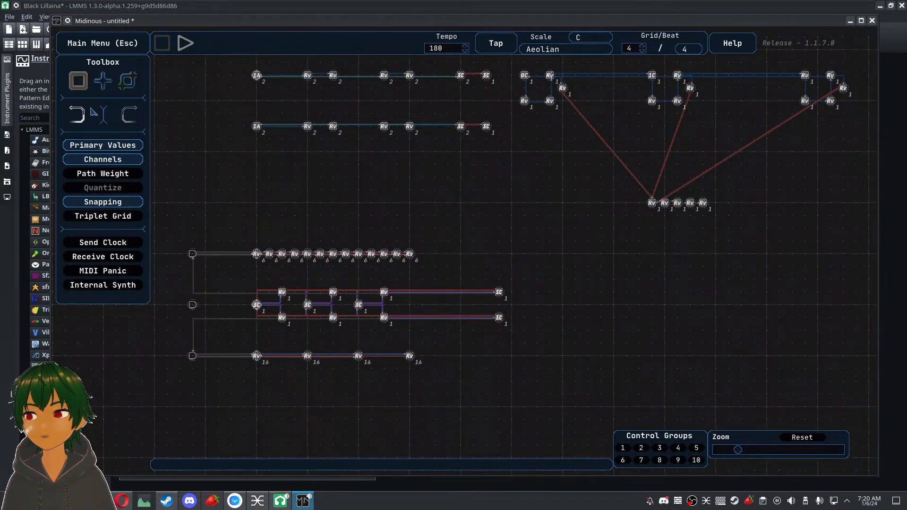
left_click(97, 85)
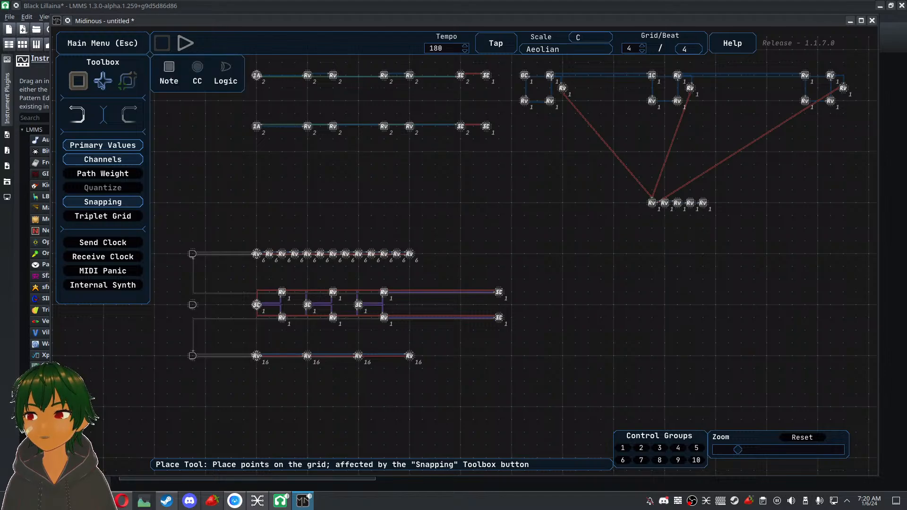
left_click(197, 67)
left_click(448, 203)
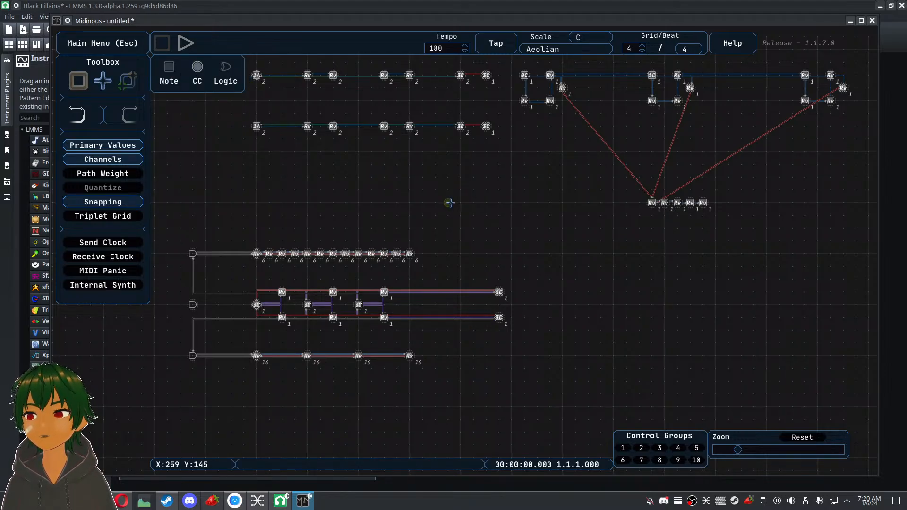
scroll(493, 239, "up", 5)
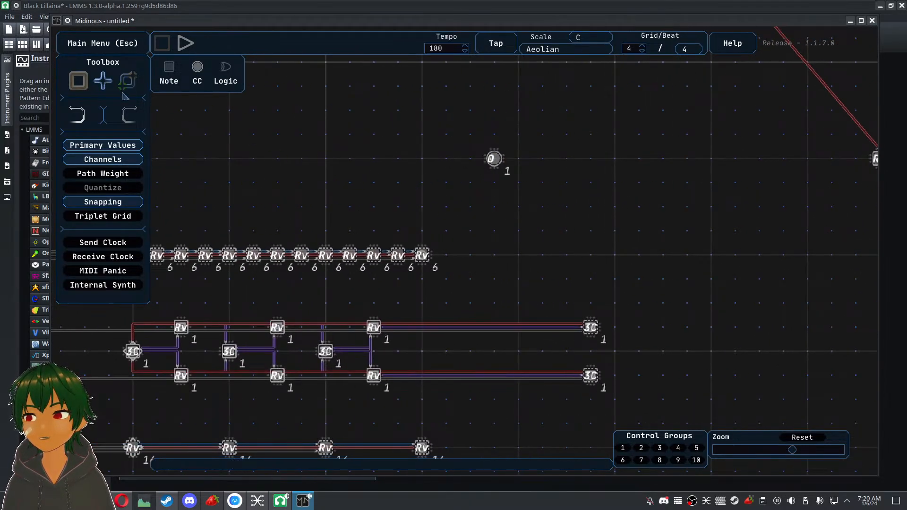
Add a path from the CC point to the last point of the upper row and select the CC point to show its properties
left_click(127, 82)
left_click(493, 158)
left_click(422, 255)
left_click_drag(475, 202, 483, 213)
key("q")
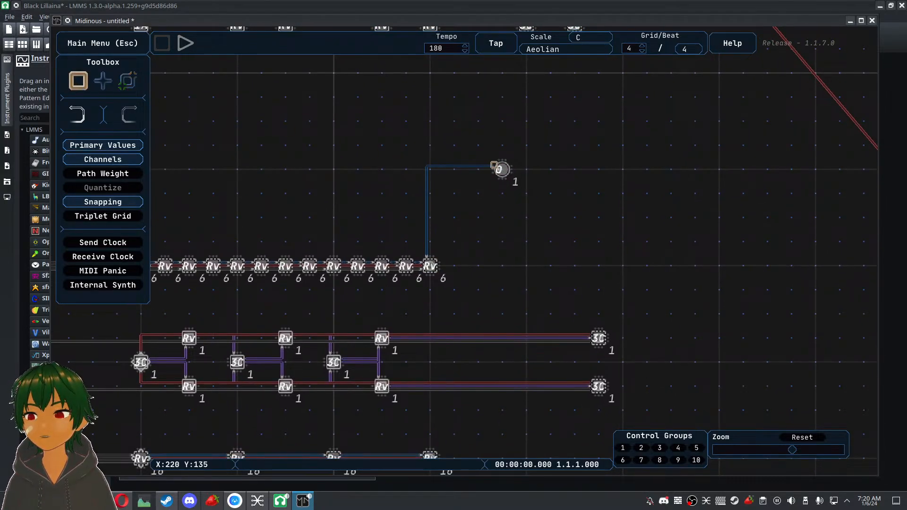
left_click(502, 169)
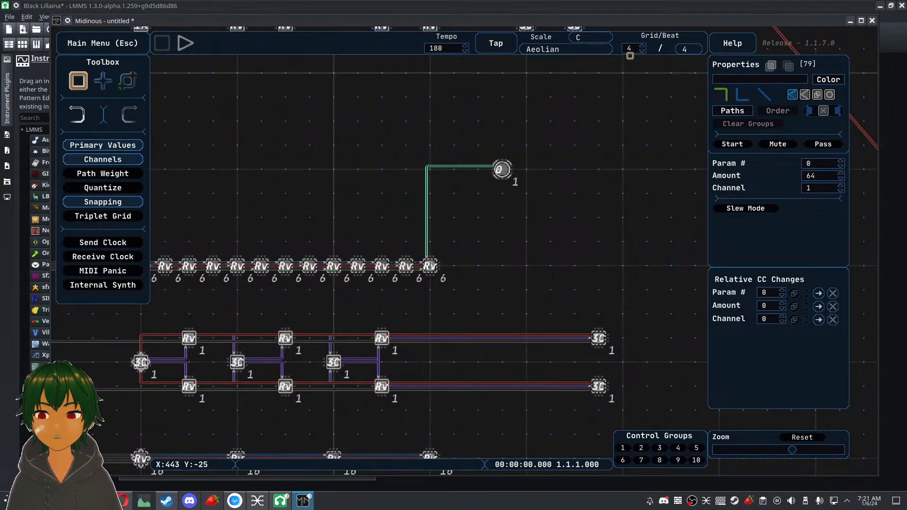
Try grid sizes of 2 and 5 and return the grid size to 4
scroll(630, 55, "down", 3)
scroll(637, 50, "down", 2)
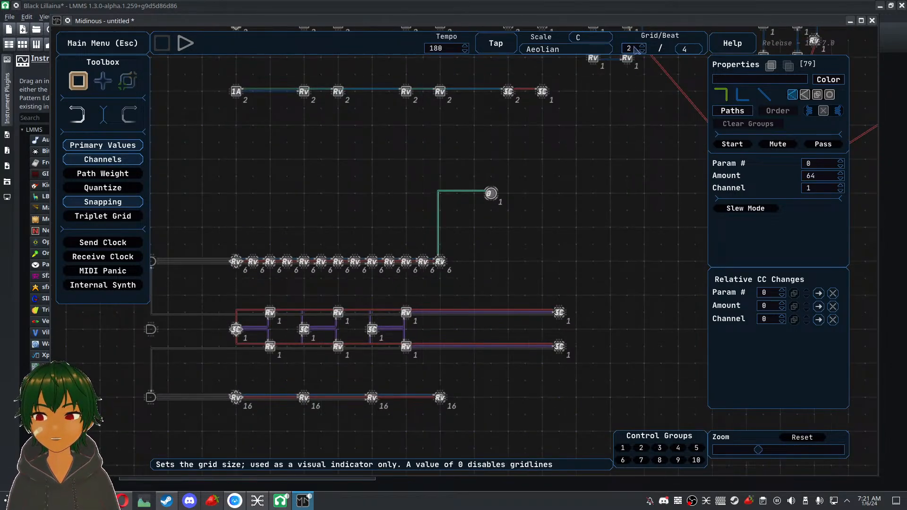
scroll(635, 49, "up", 3)
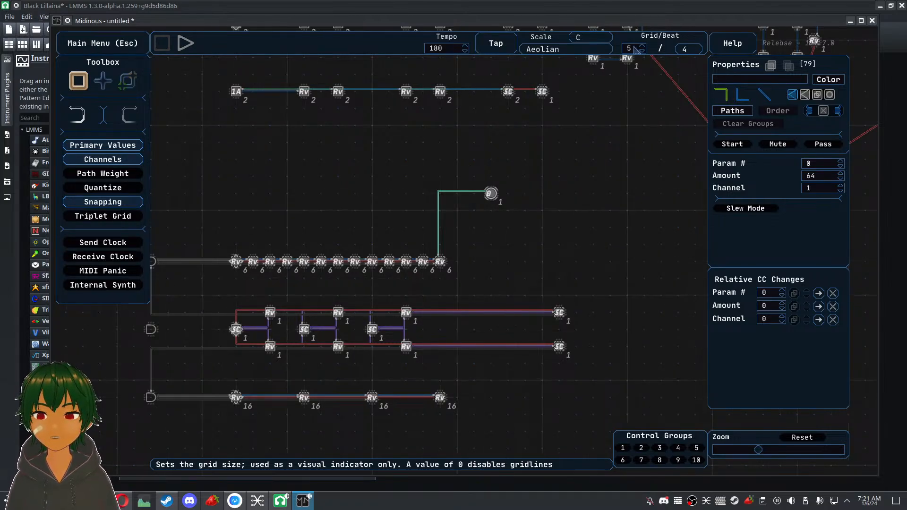
scroll(636, 48, "down", 1)
Try a beat subdivision of 8 and return it to 4
left_click(693, 50)
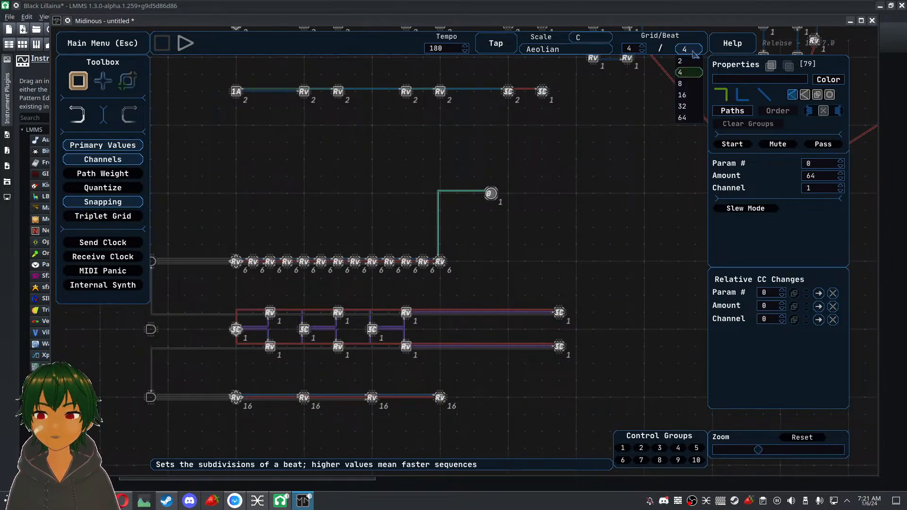
left_click(684, 81)
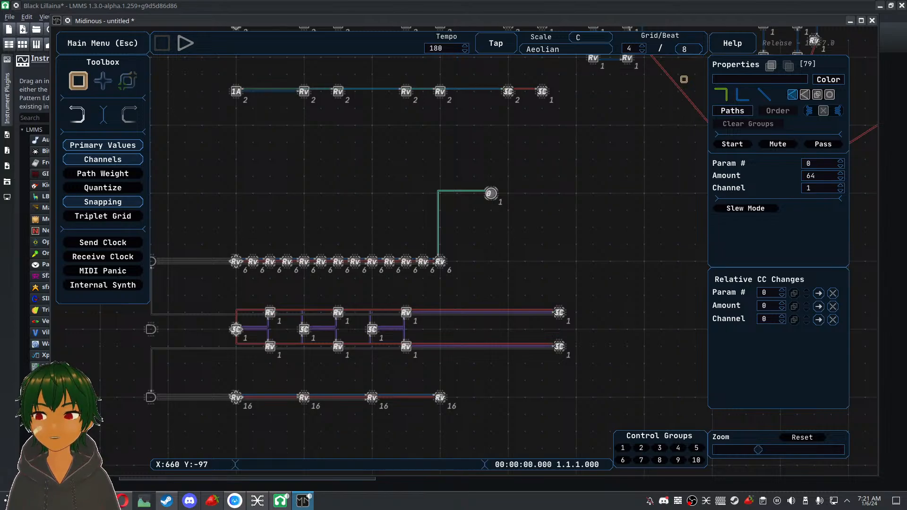
left_click(684, 53)
left_click(686, 71)
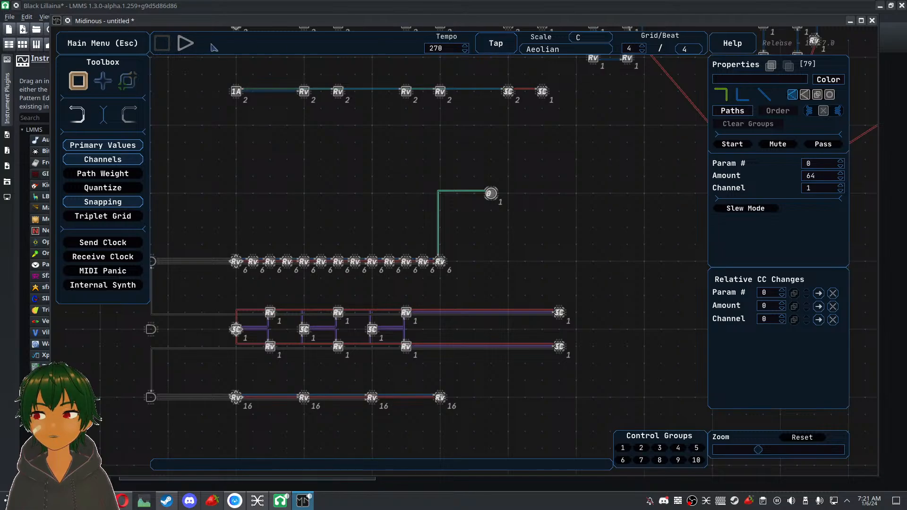
Start the sequence, tap in a slow tempo of 35 and stop playback
left_click(186, 43)
left_click_drag(274, 156, 318, 170)
left_click(500, 49)
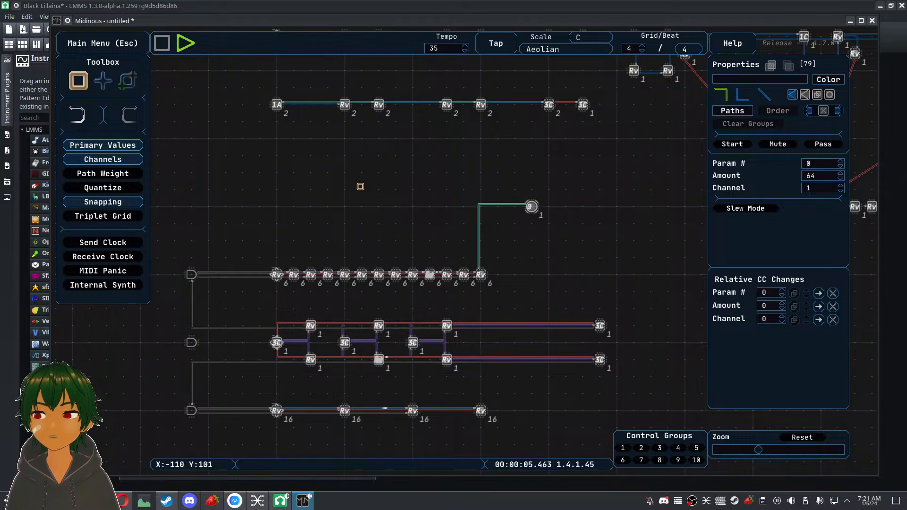
left_click(162, 43)
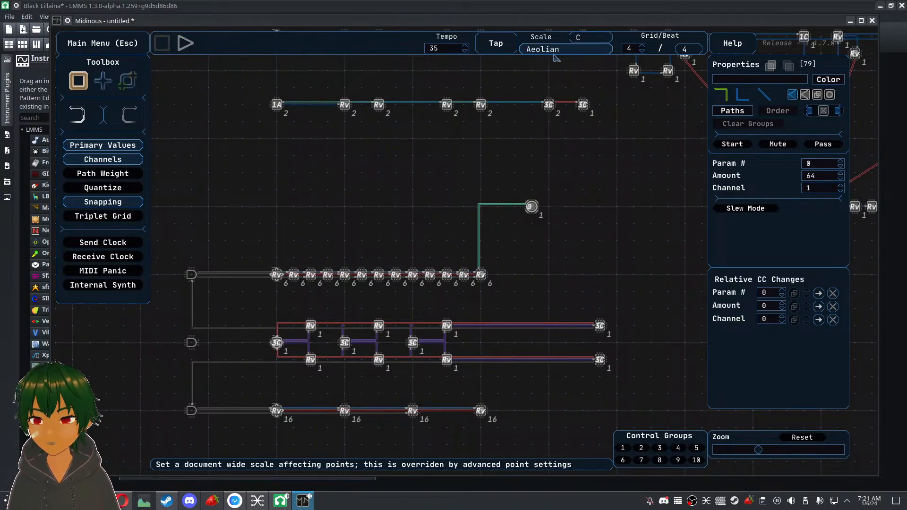
Set the root note of the document's Aeolian scale to A
left_click(601, 37)
scroll(594, 90, "down", 1)
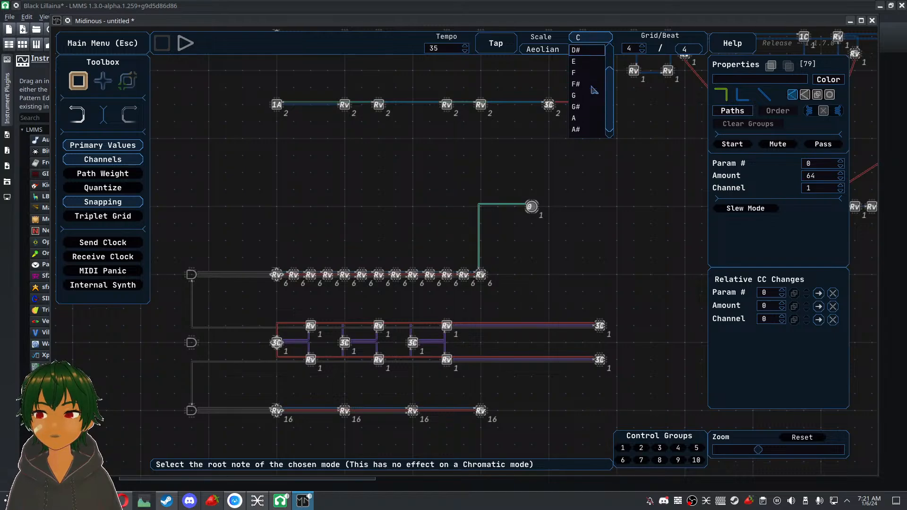
left_click(588, 118)
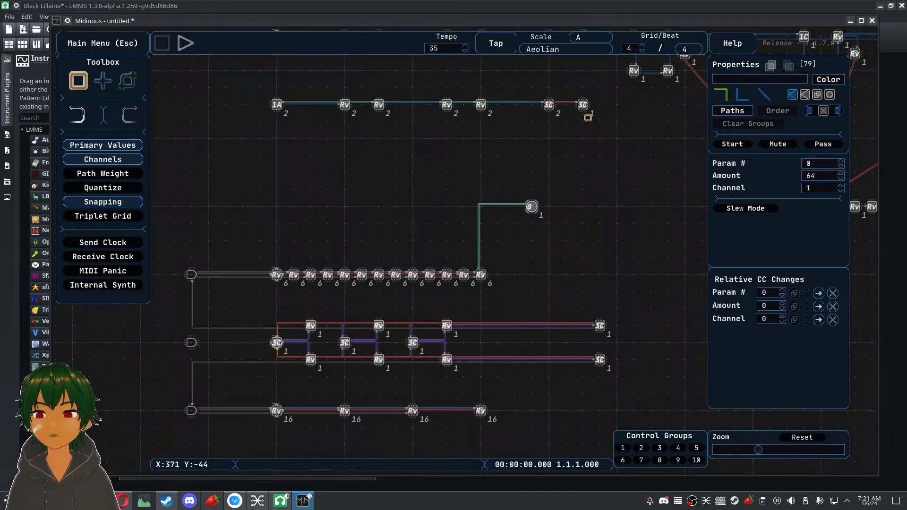
Select the middle network's start point and review its note choices and the document scale's root note choices
left_click_drag(493, 263, 496, 209)
scroll(496, 209, "up", 2)
left_click_drag(488, 271, 543, 215)
left_click(290, 242)
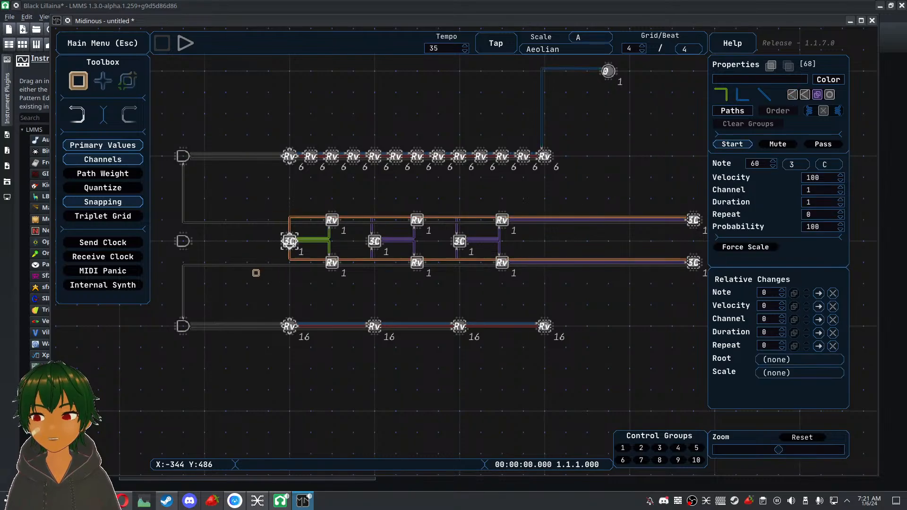
left_click(830, 164)
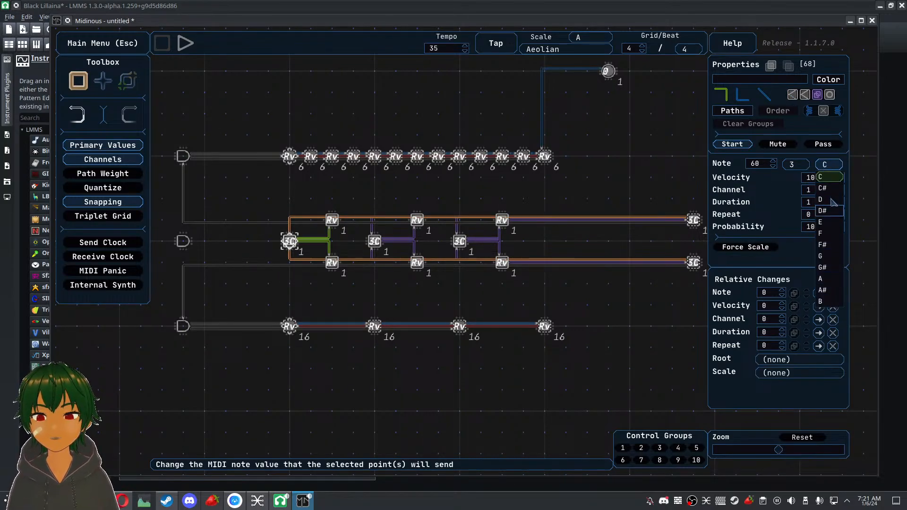
left_click(832, 165)
left_click(594, 39)
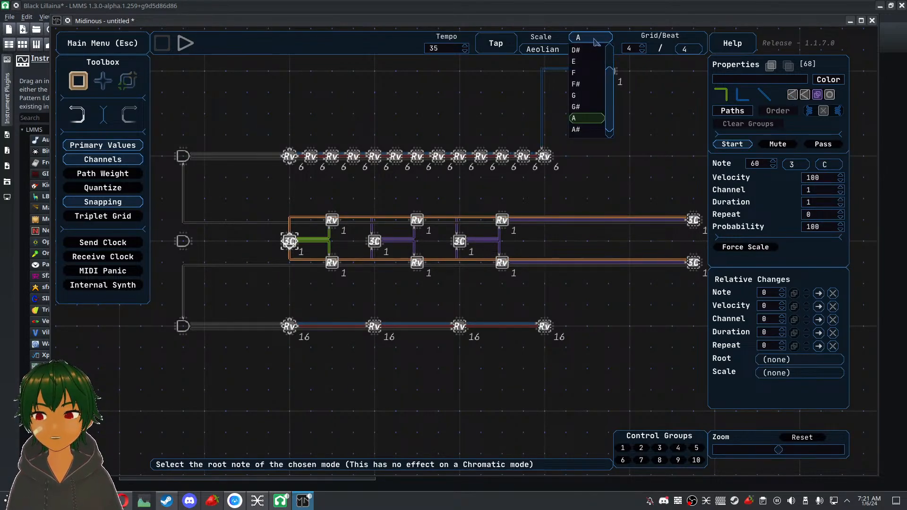
Start the sequence and raise the tempo to 100 while it plays
left_click(185, 43)
scroll(449, 49, "up", 6)
scroll(449, 49, "up", 20)
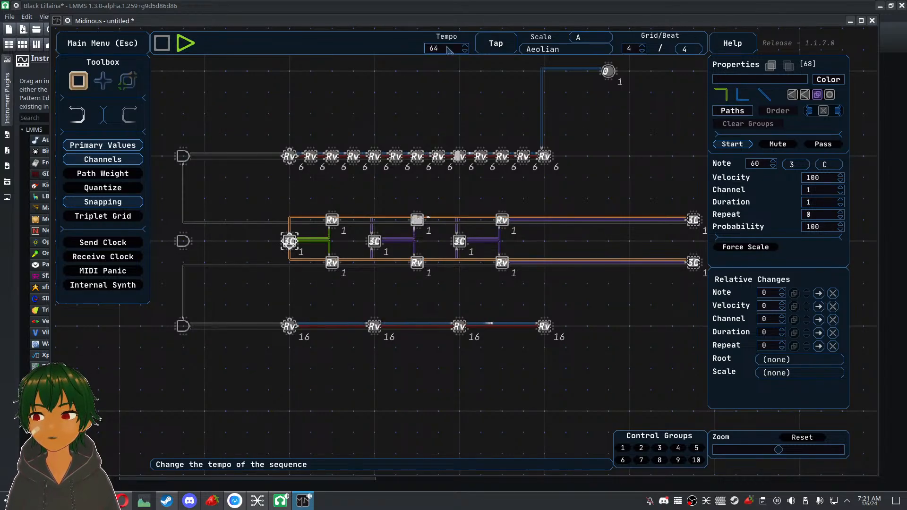
scroll(449, 50, "up", 20)
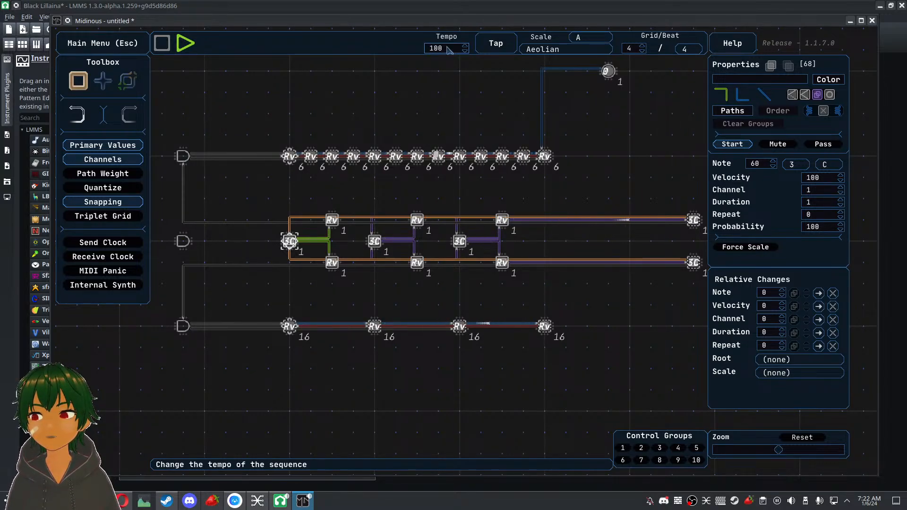
Raise the tempo to 180 while the sequence plays, and stop playback
scroll(449, 49, "up", 20)
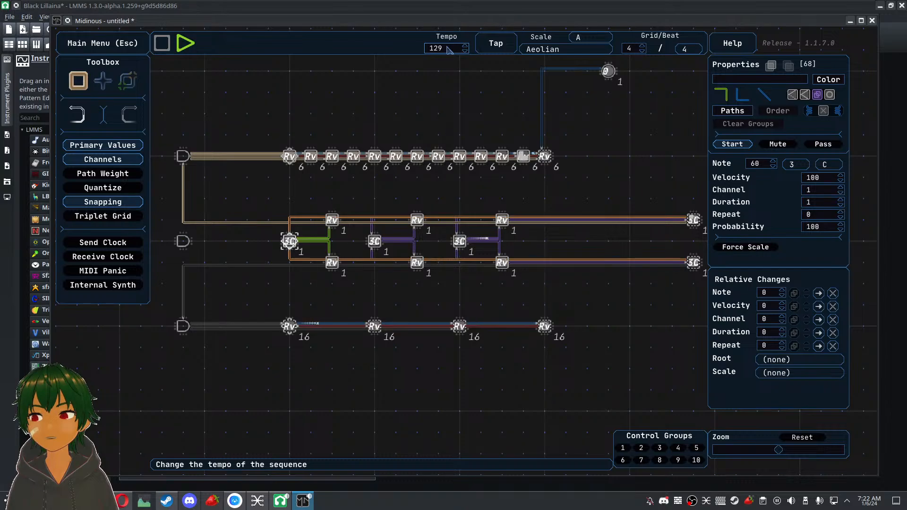
scroll(449, 50, "up", 20)
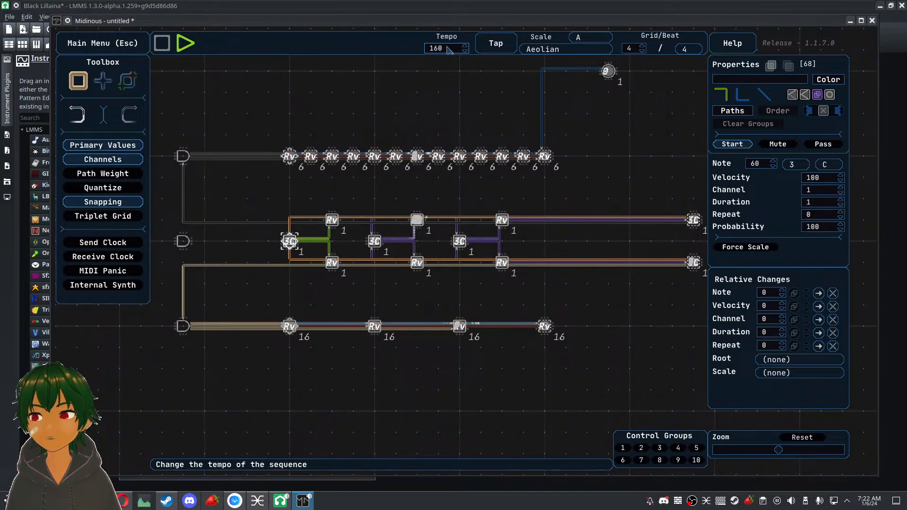
scroll(449, 50, "up", 16)
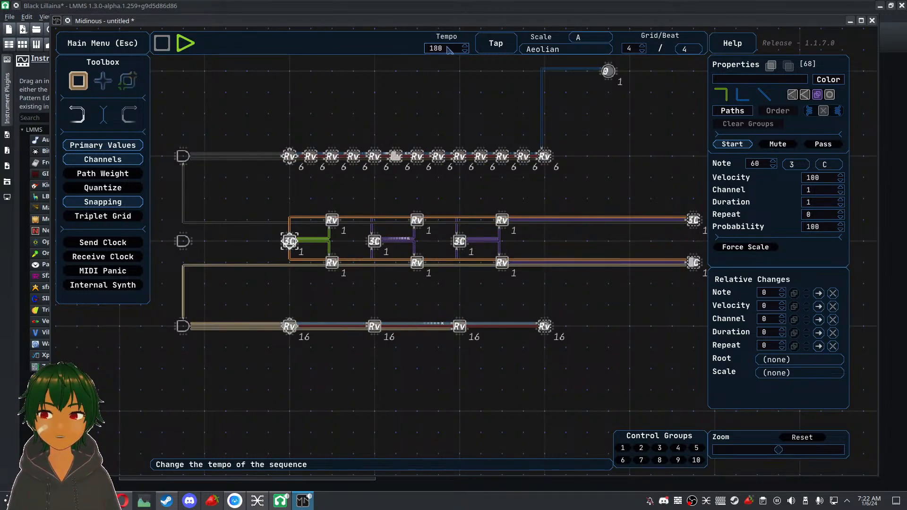
scroll(449, 50, "down", 2)
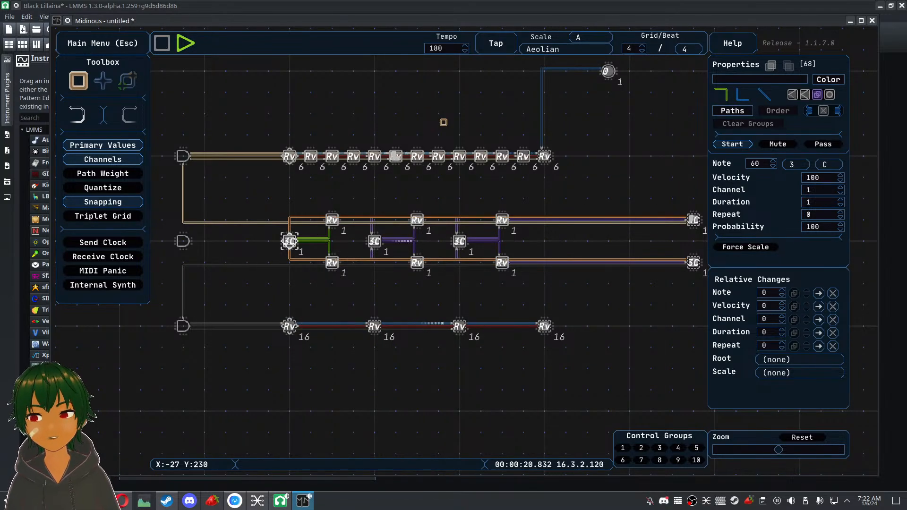
scroll(430, 114, "down", 3)
left_click_drag(433, 115, 356, 182)
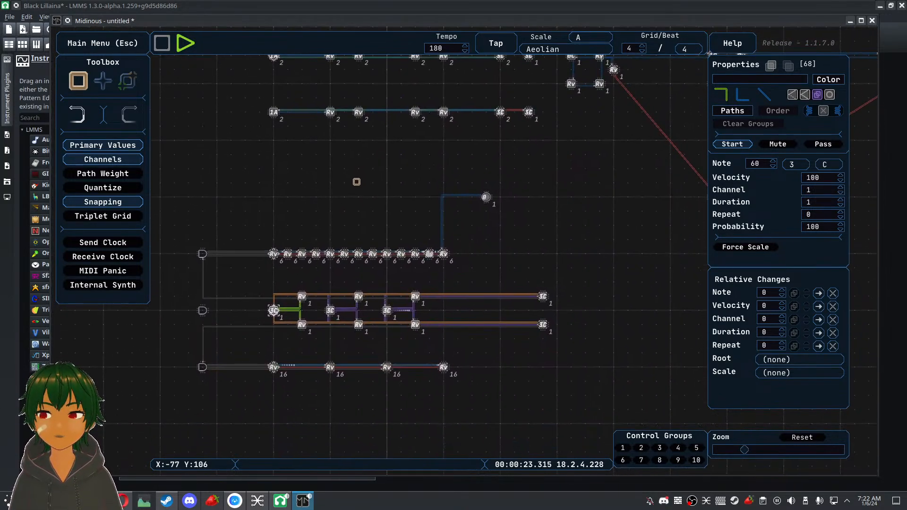
left_click(162, 43)
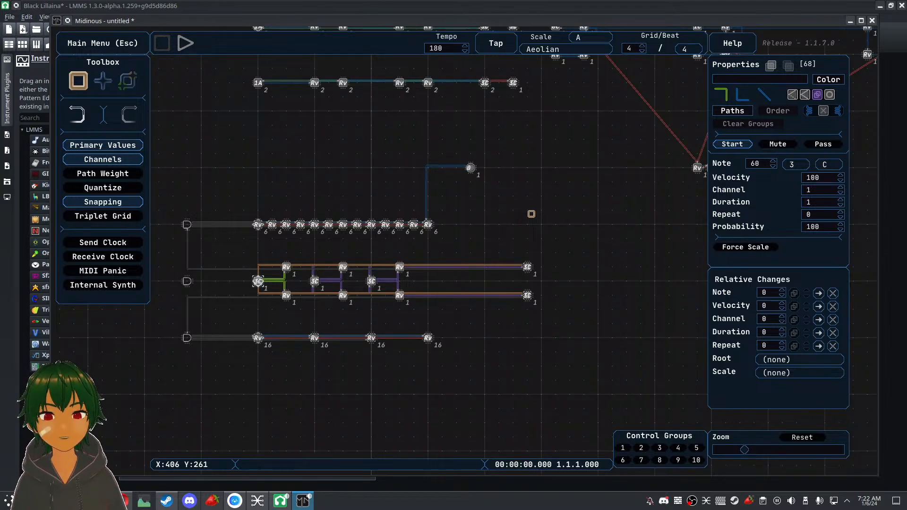
Review the available scales for the document-wide scale setting
scroll(532, 214, "up", 4)
scroll(531, 214, "down", 3)
left_click_drag(532, 214, 542, 173)
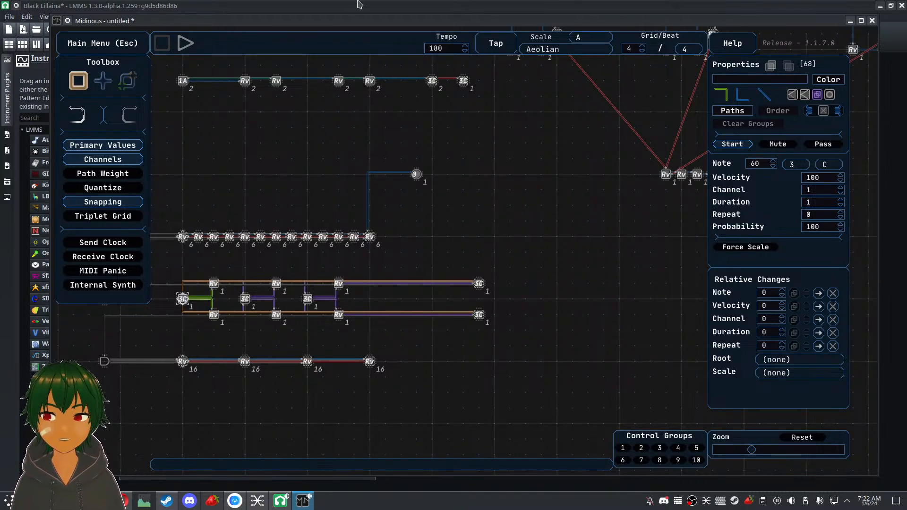
left_click(586, 50)
left_click(586, 50)
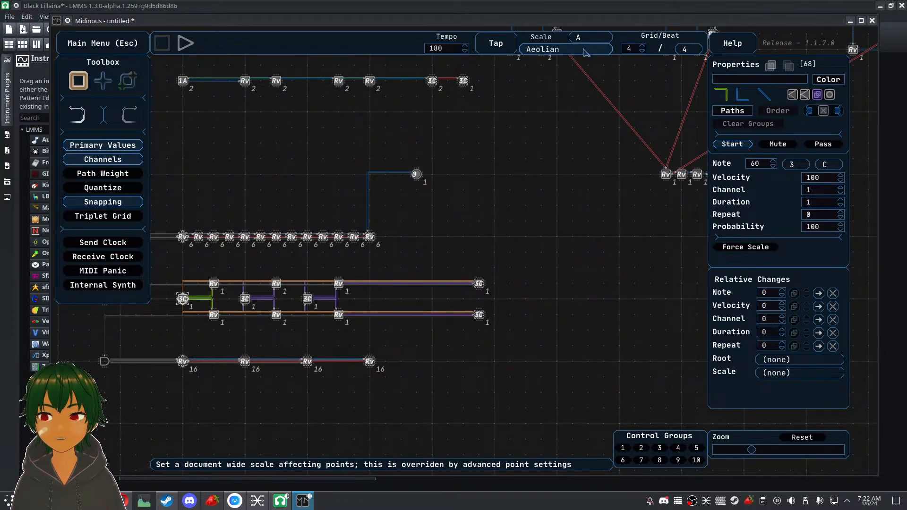
left_click(586, 50)
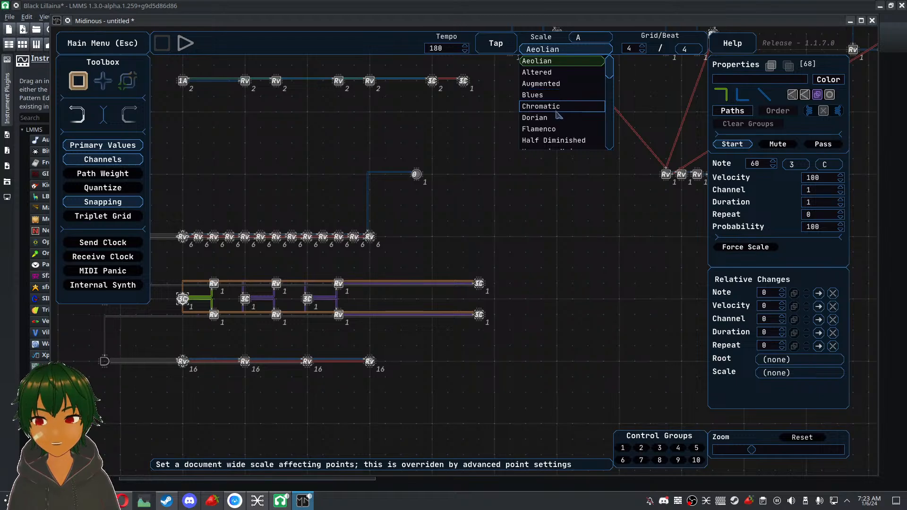
scroll(562, 109, "down", 5)
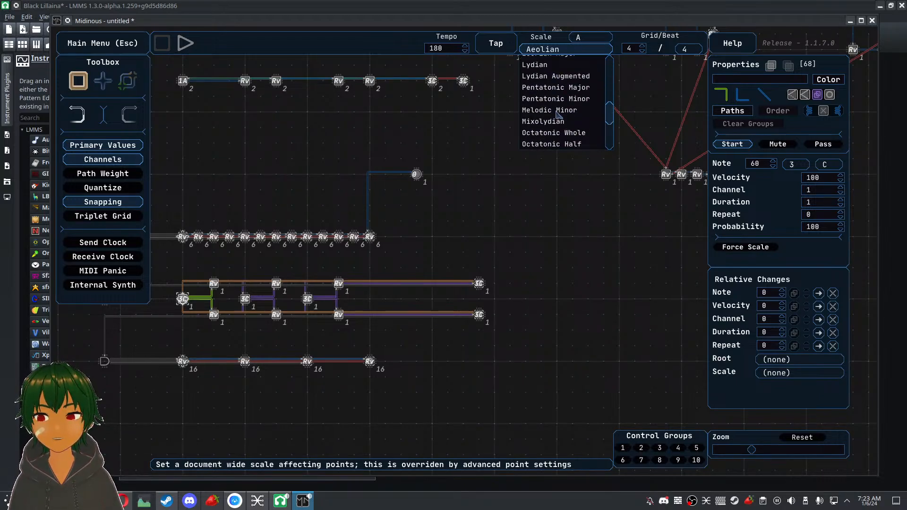
Switch to LMMS, show the Keyboard track's instrument and open its clip in an enlarged Piano-Roll
left_click(279, 503)
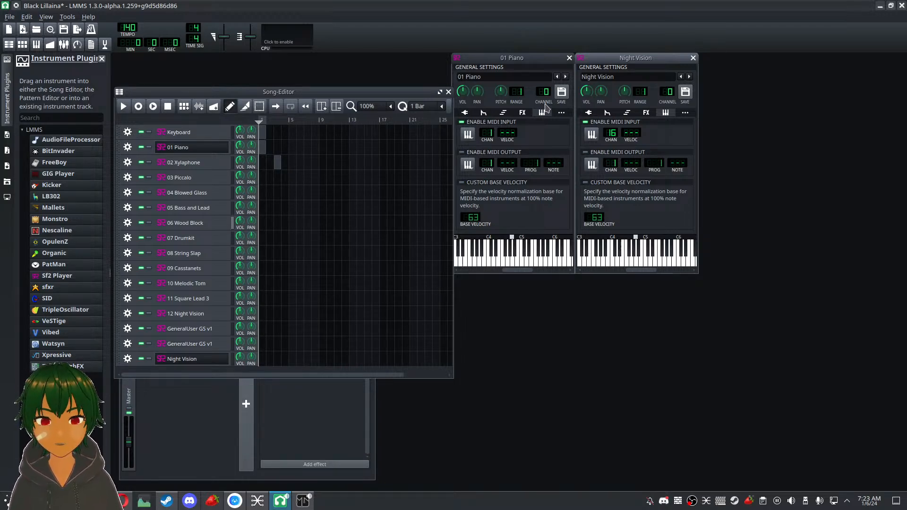
left_click(190, 134)
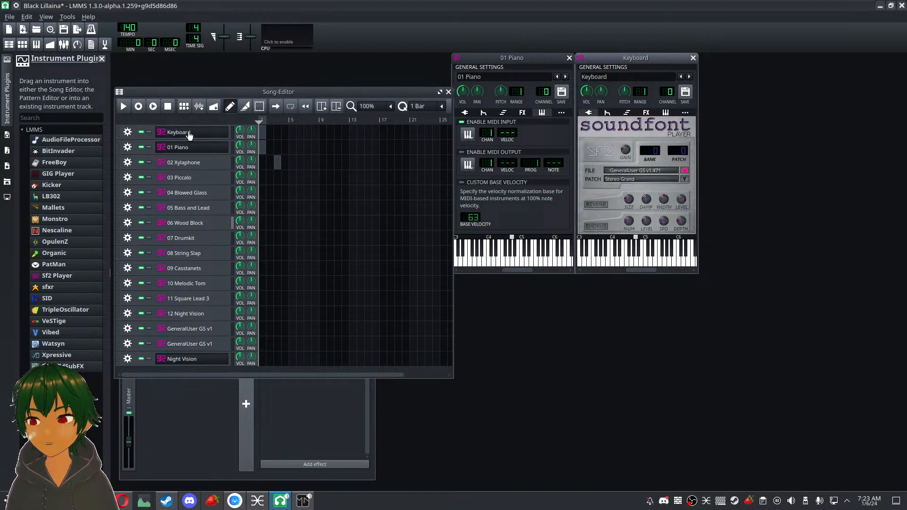
double_click(201, 132)
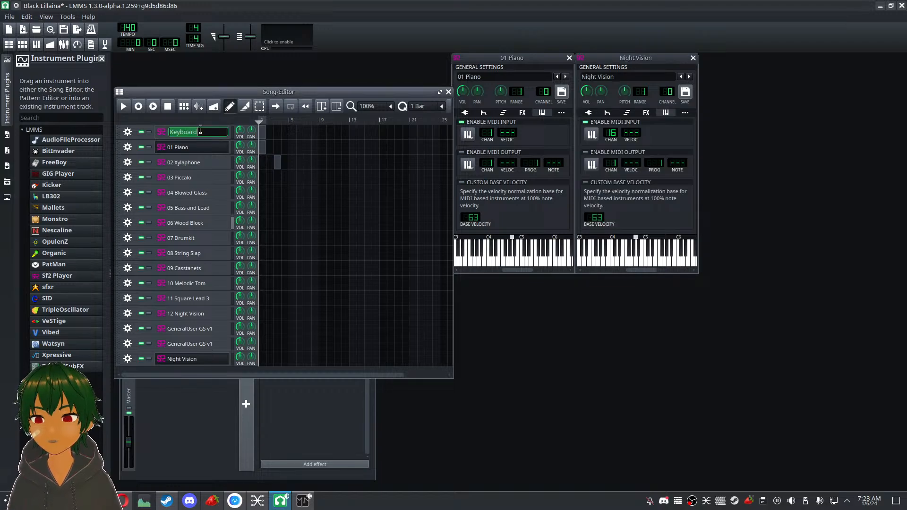
left_click(206, 148)
left_click(188, 136)
left_click(265, 135)
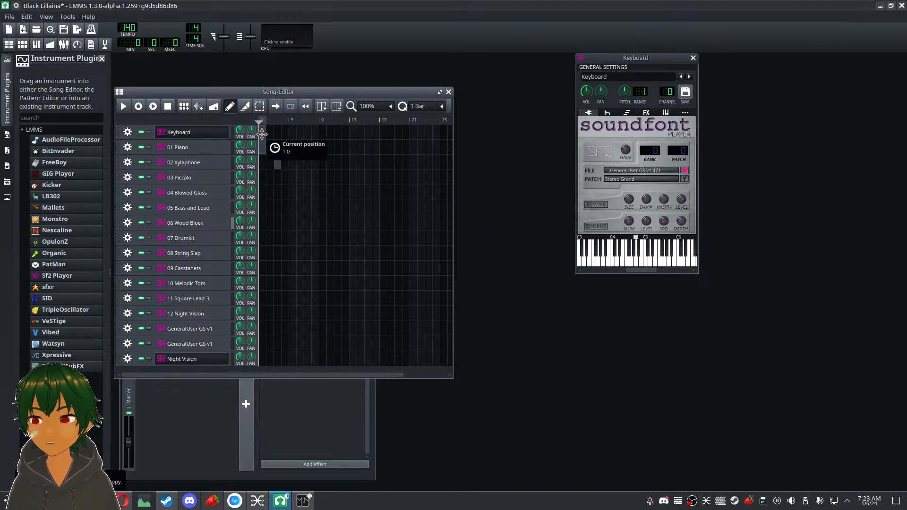
double_click(261, 140)
left_click_drag(527, 75, 848, 66)
left_click_drag(444, 348, 150, 491)
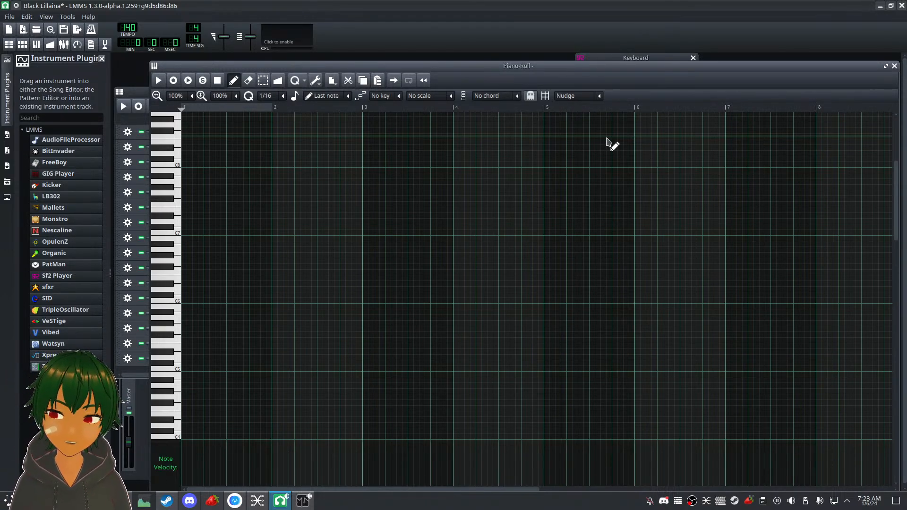
Play the natural notes A, B, C, D, E, F and G in ascending order on the Keyboard instrument
key("y")
key("u")
key("i")
key("o")
key("p")
key("bracketleft")
key("bracketright")
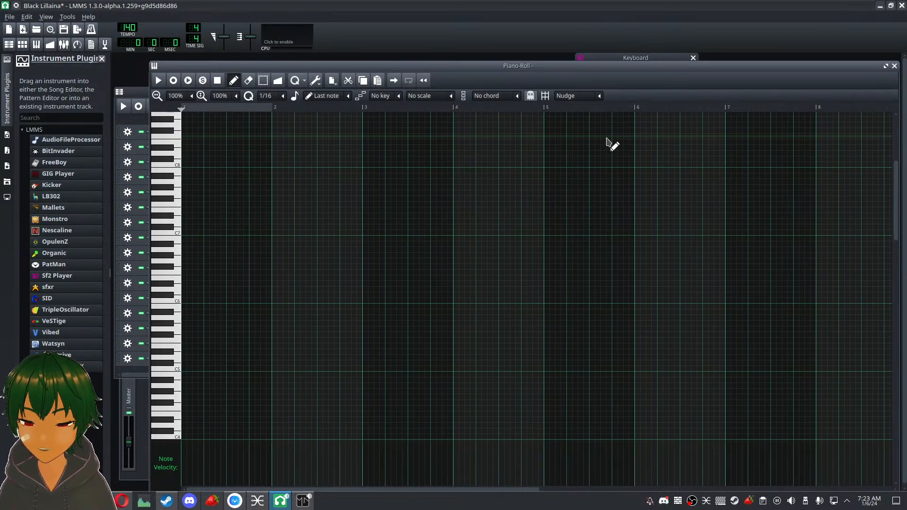
Play three ascending runs from A through B, C-sharp, D, E and F-sharp, extending the second one to G
key("y")
key("u")
key("9")
key("o")
key("p")
key("equal")
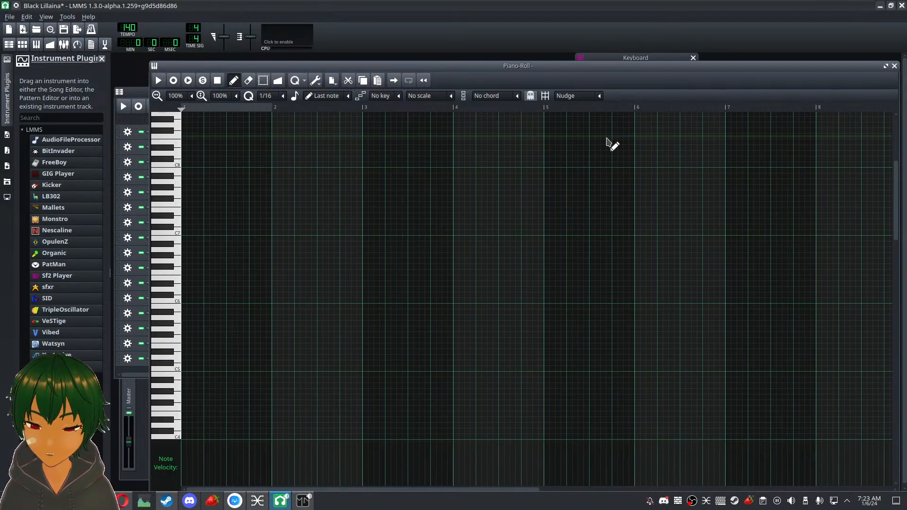
key("y")
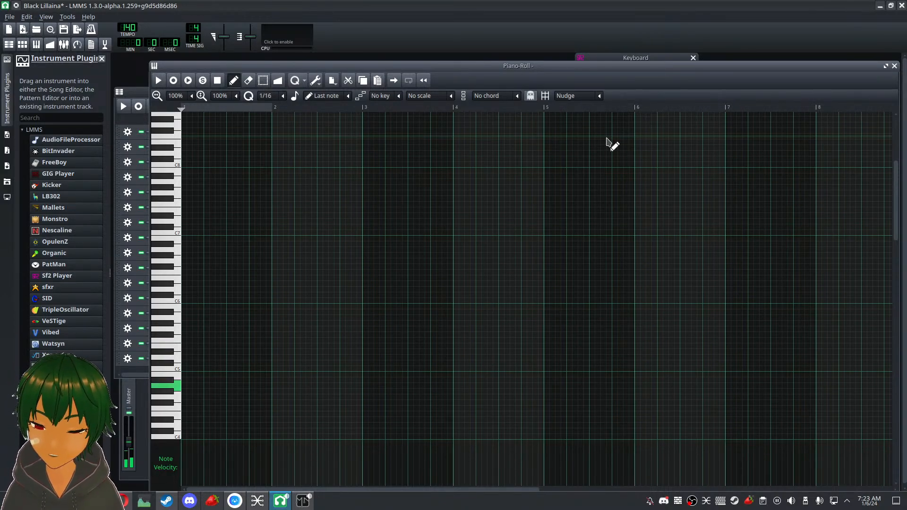
key("u")
key("9")
key("o")
key("p")
key("equal")
key("bracketright")
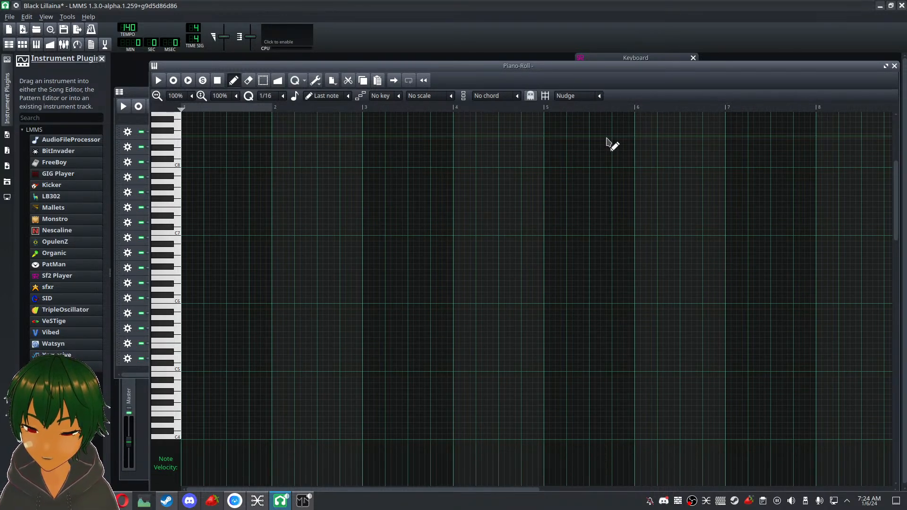
key("y")
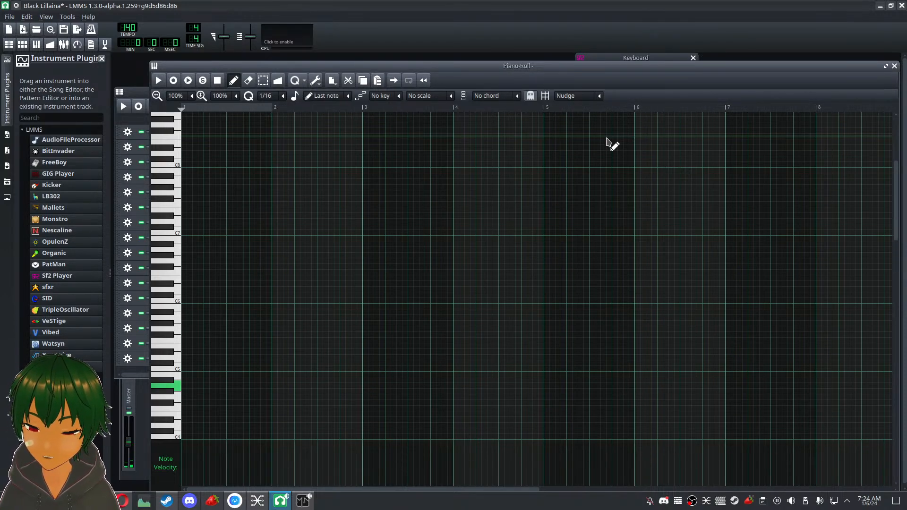
key("u")
key("9")
key("o")
key("p")
key("equal")
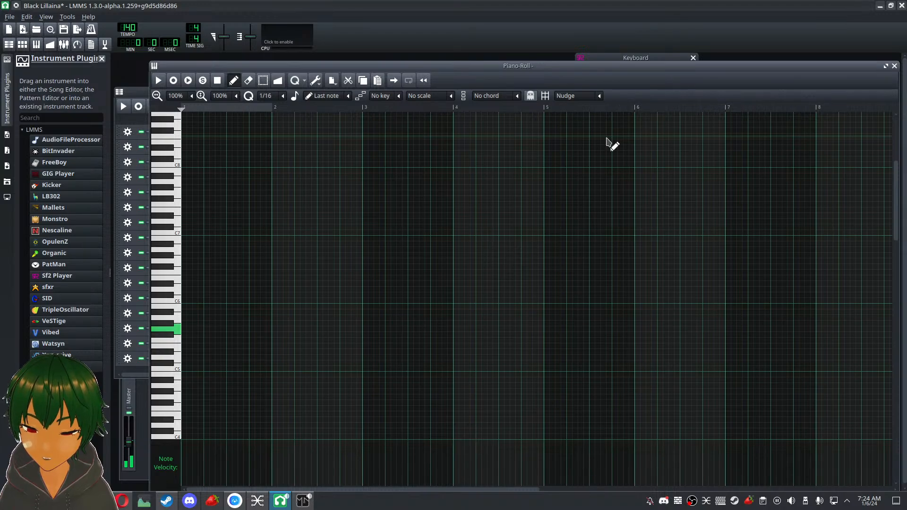
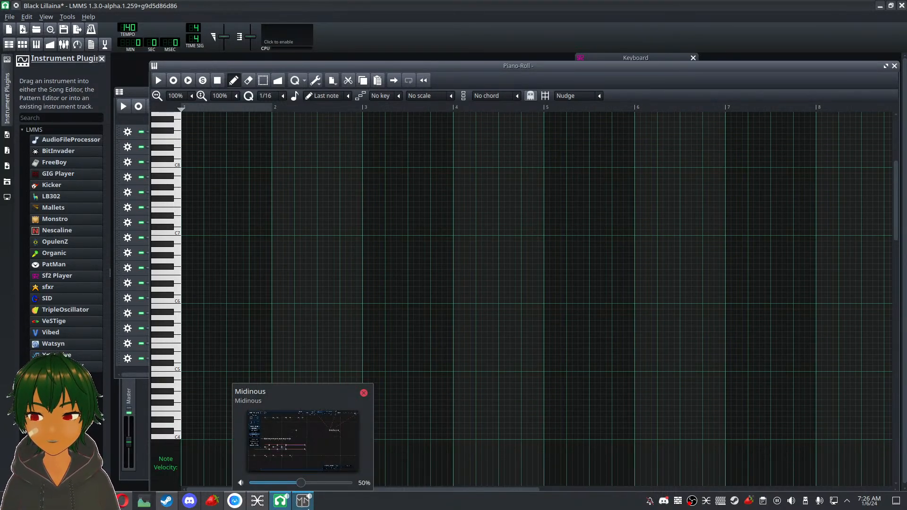
Switch back to Midinous and examine the rest of the document scale choices, keeping Aeolian
left_click(308, 509)
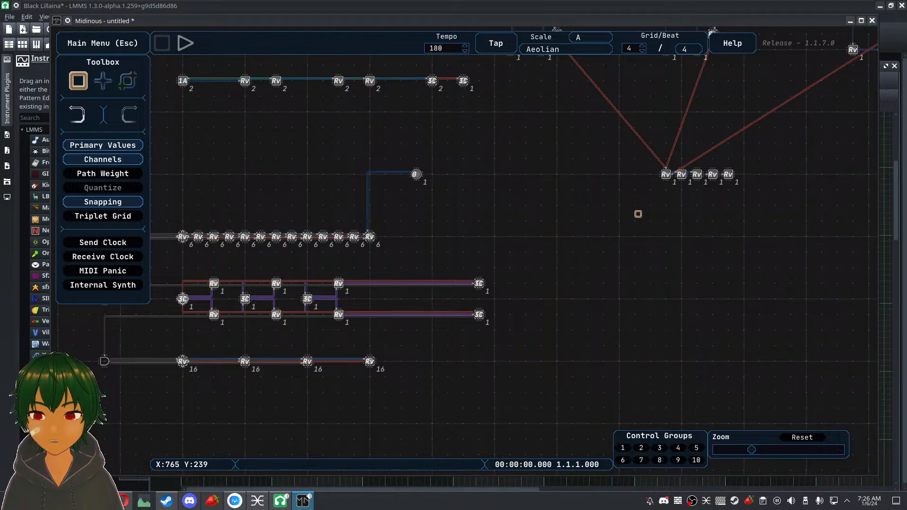
left_click_drag(497, 259, 574, 195)
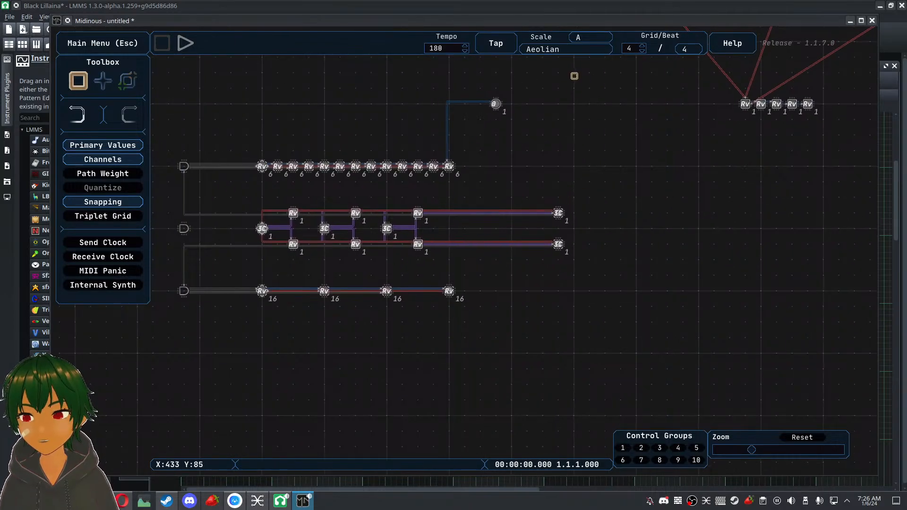
left_click(573, 50)
scroll(572, 109, "down", 2)
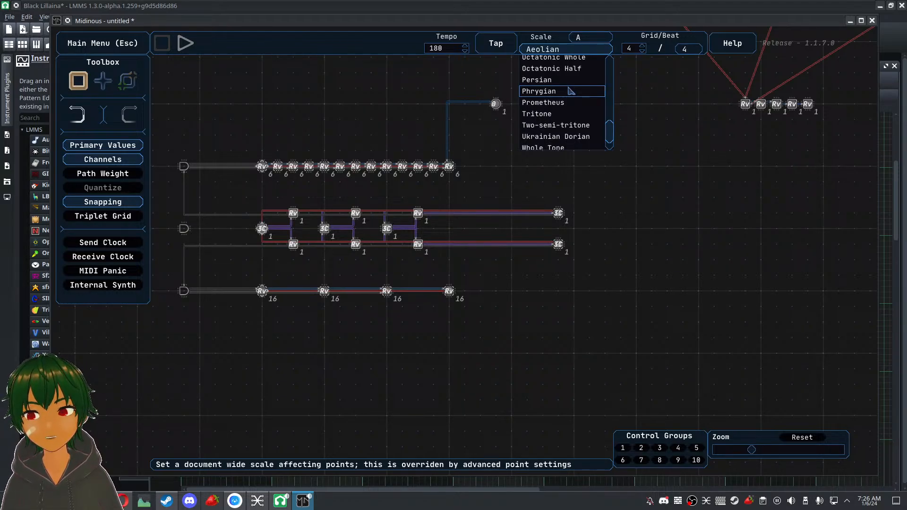
left_click(547, 172)
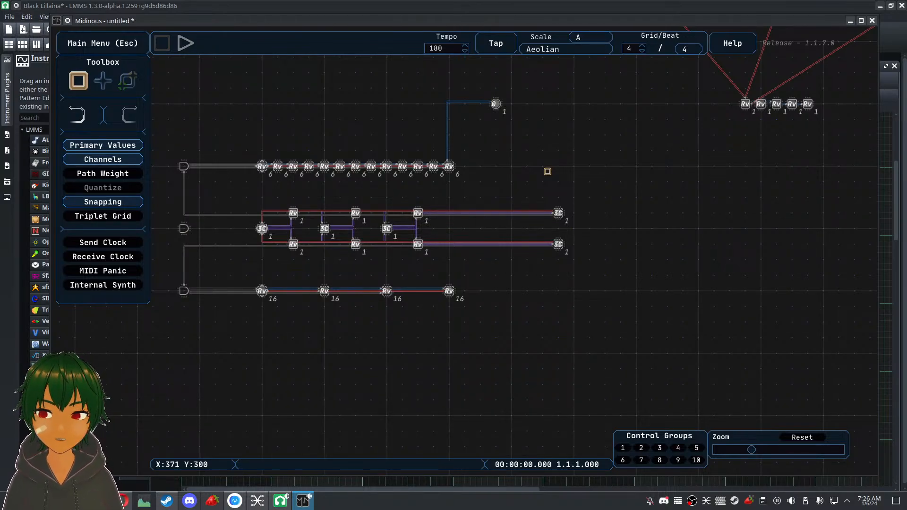
left_click(566, 51)
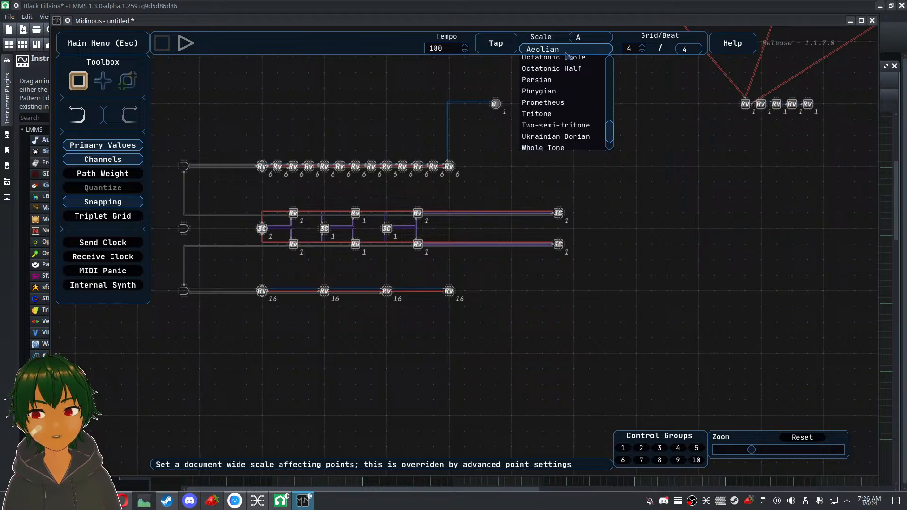
left_click(567, 54)
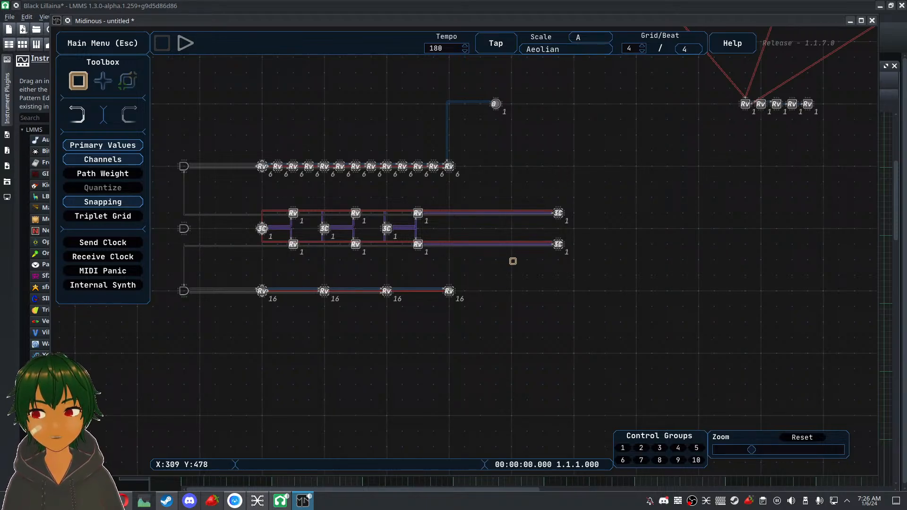
Select the bottom row's four points and show their path weights briefly before hiding them again
left_click_drag(494, 278, 251, 328)
left_click(254, 330)
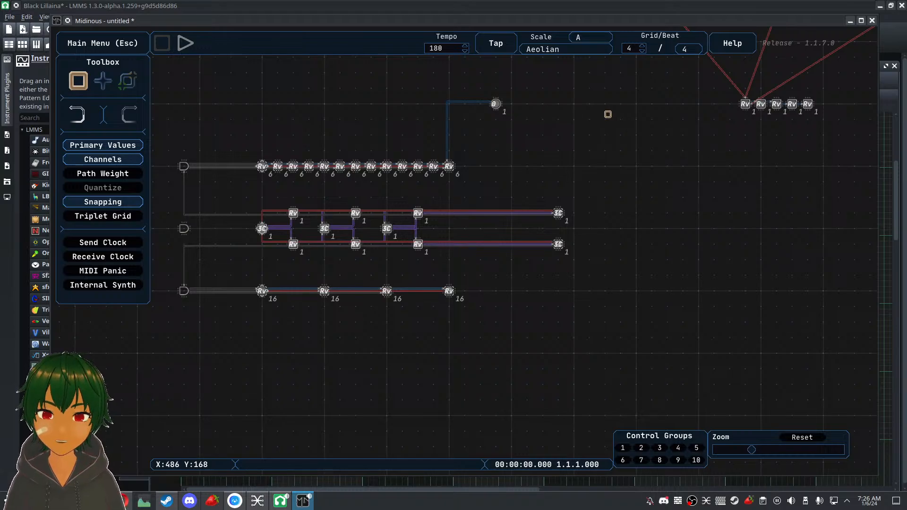
left_click_drag(477, 259, 267, 341)
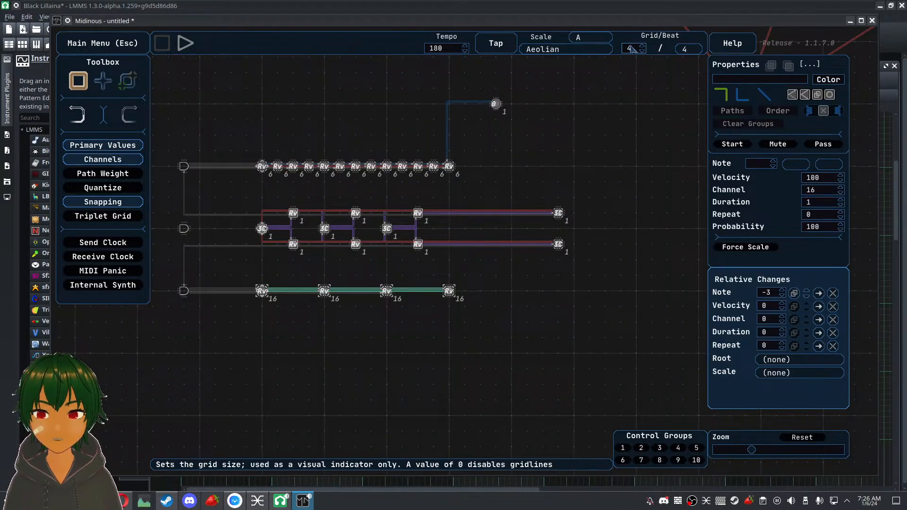
left_click(80, 175)
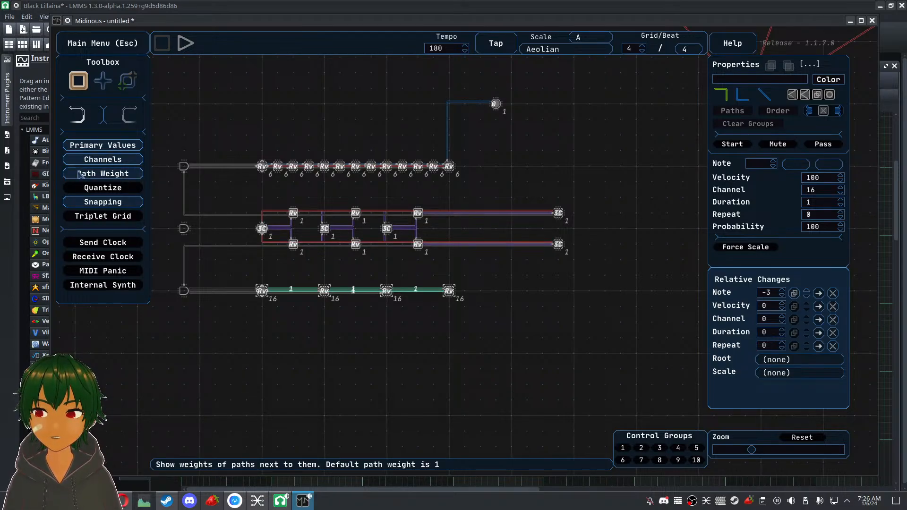
left_click(80, 175)
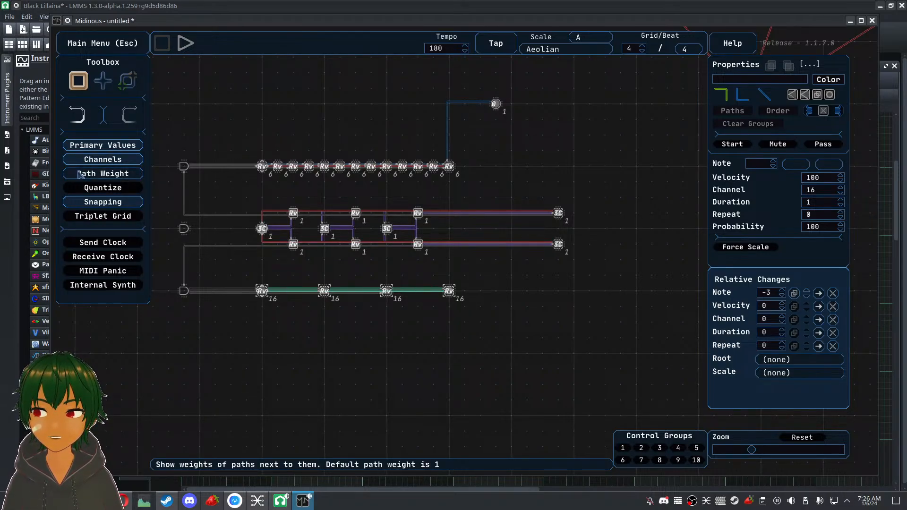
Hide the points' primary value and channel labels, and clear the selection
left_click(101, 147)
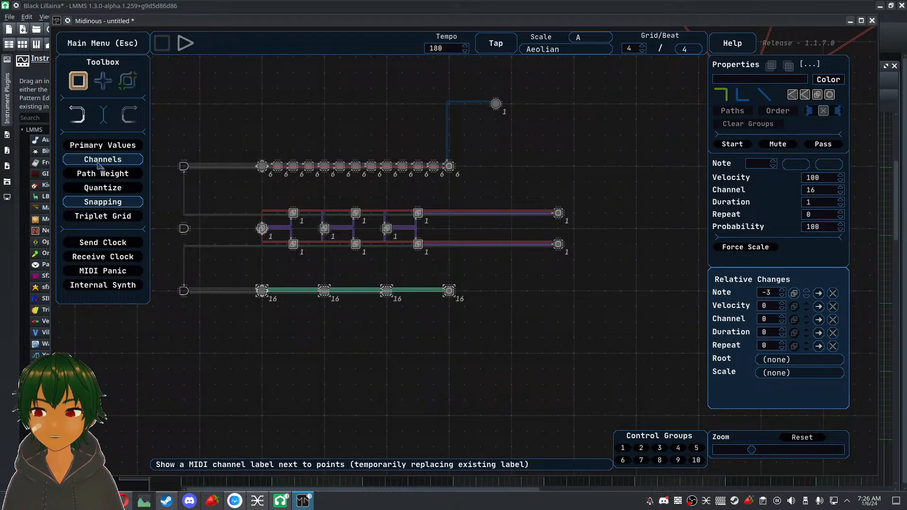
left_click(99, 162)
scroll(325, 176, "up", 4)
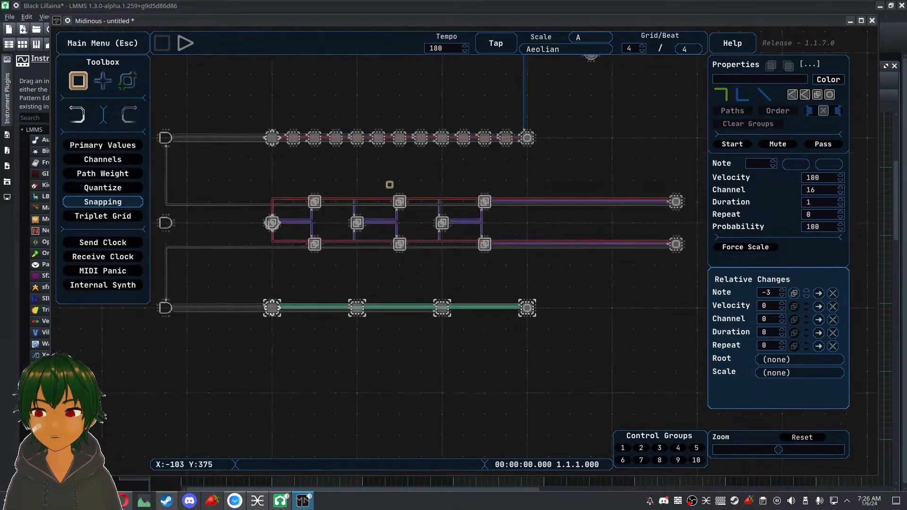
left_click(407, 168)
left_click_drag(274, 153, 316, 143)
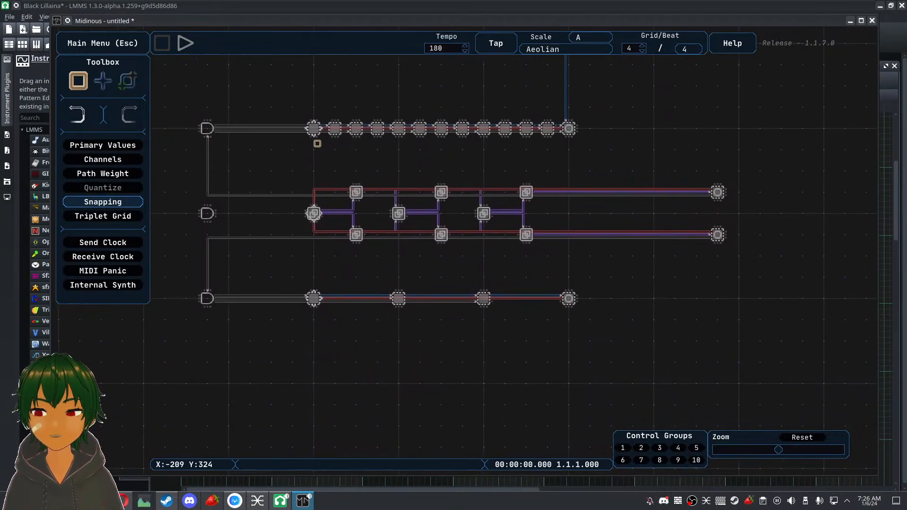
Show the points' primary value and channel labels again, and briefly select the top row's points
left_click(121, 149)
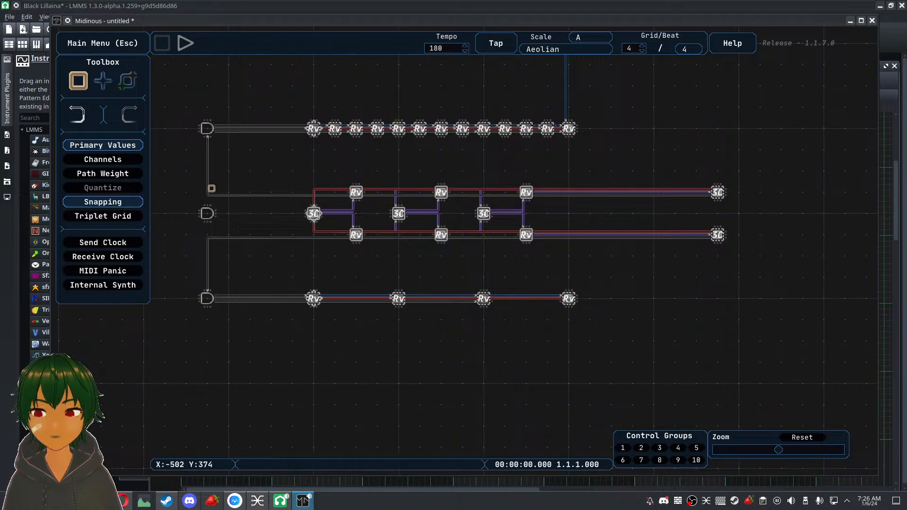
left_click(127, 161)
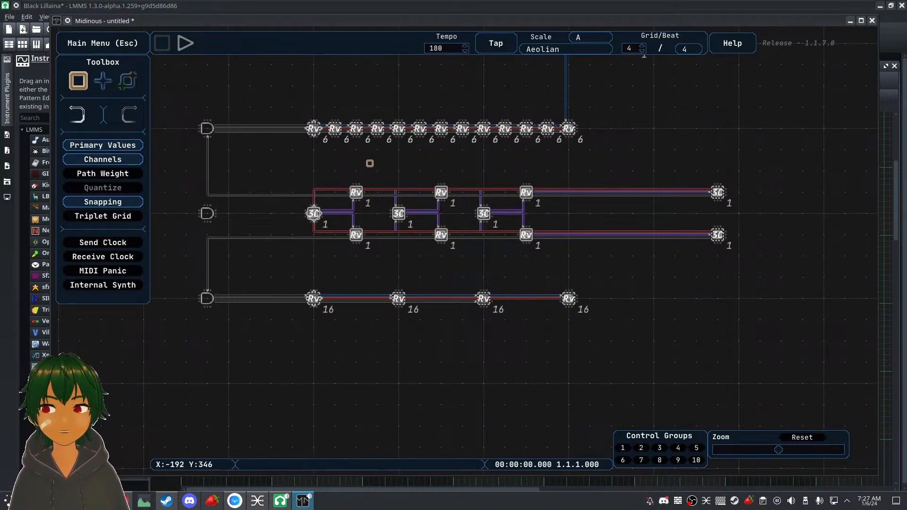
left_click_drag(290, 163, 594, 110)
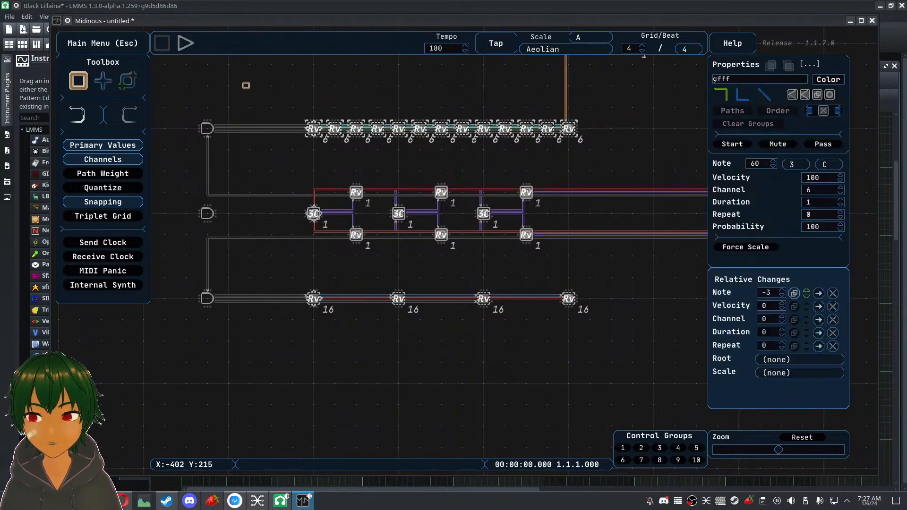
left_click(326, 75)
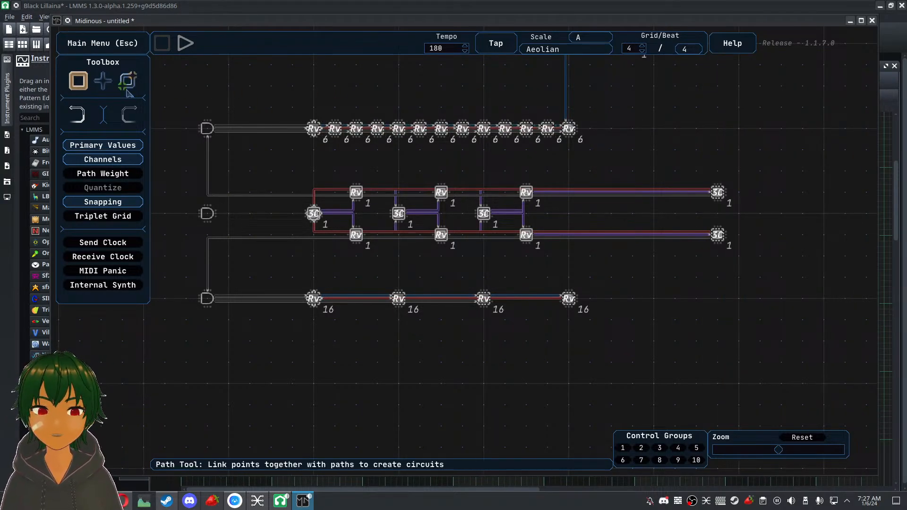
Place a logic point above the start of the channel 6 row and label it 142
left_click(103, 81)
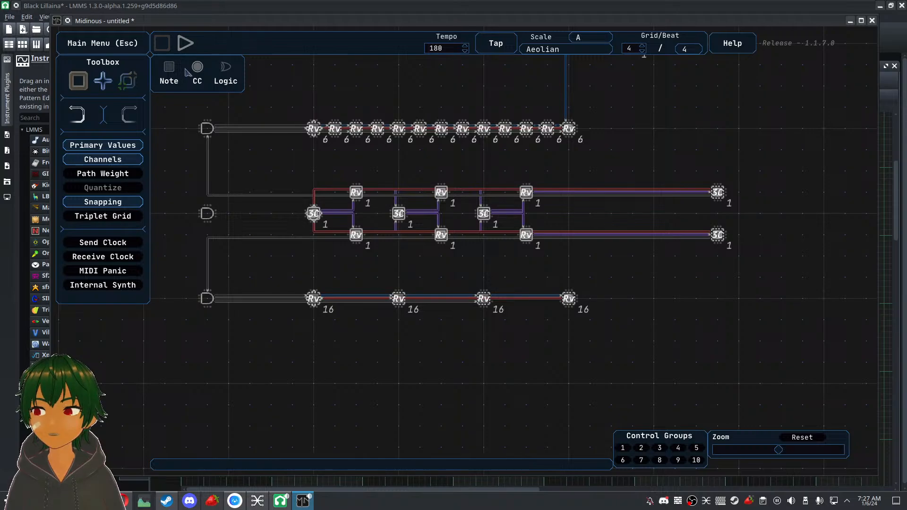
left_click(224, 70)
left_click(270, 86)
left_click(79, 81)
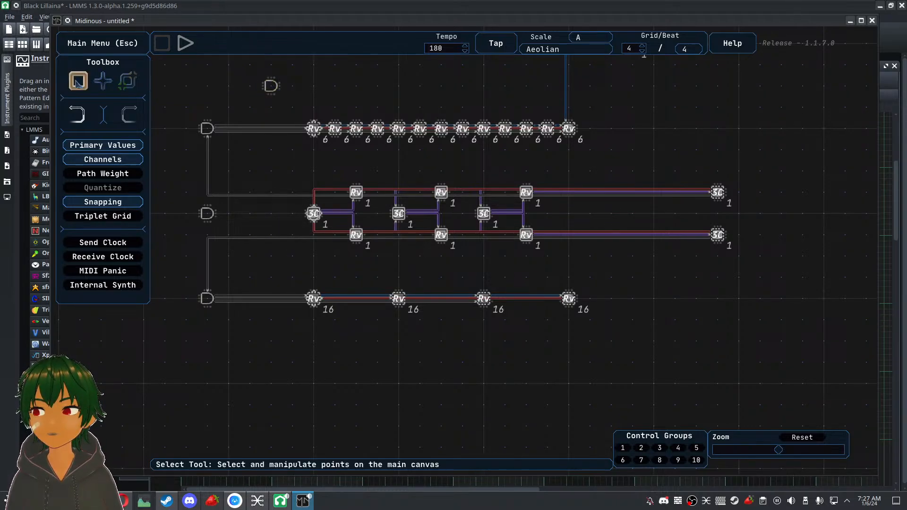
left_click(271, 86)
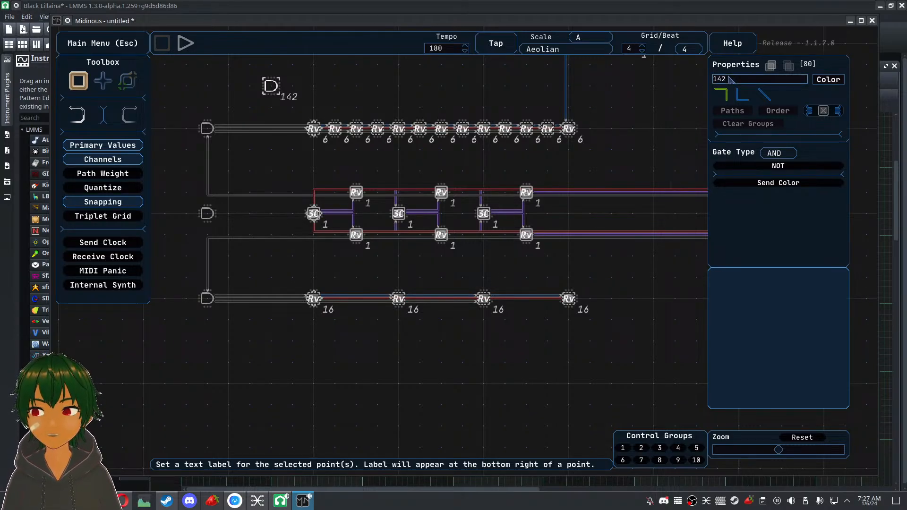
left_click(345, 93)
Move the labelled logic point to the end of the channel 6 row and relabel it Wood Block
left_click_drag(268, 87, 590, 128)
left_click(624, 86)
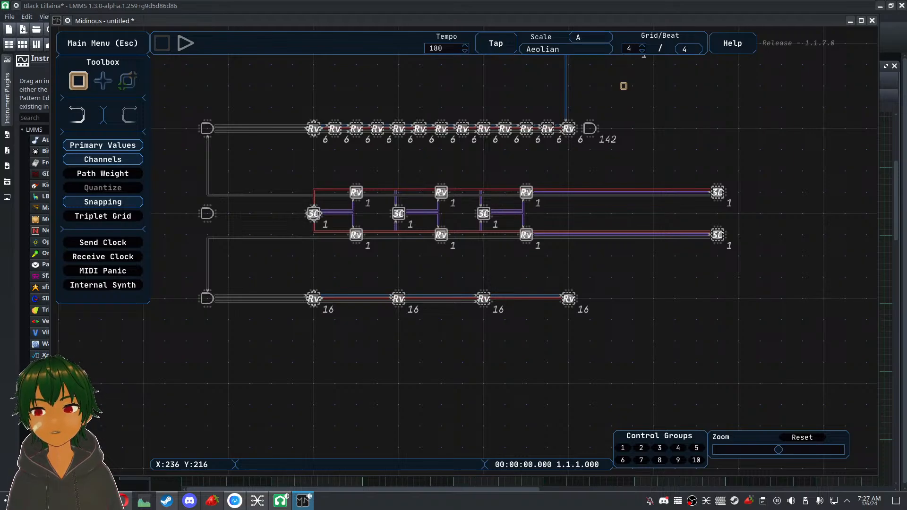
left_click(590, 130)
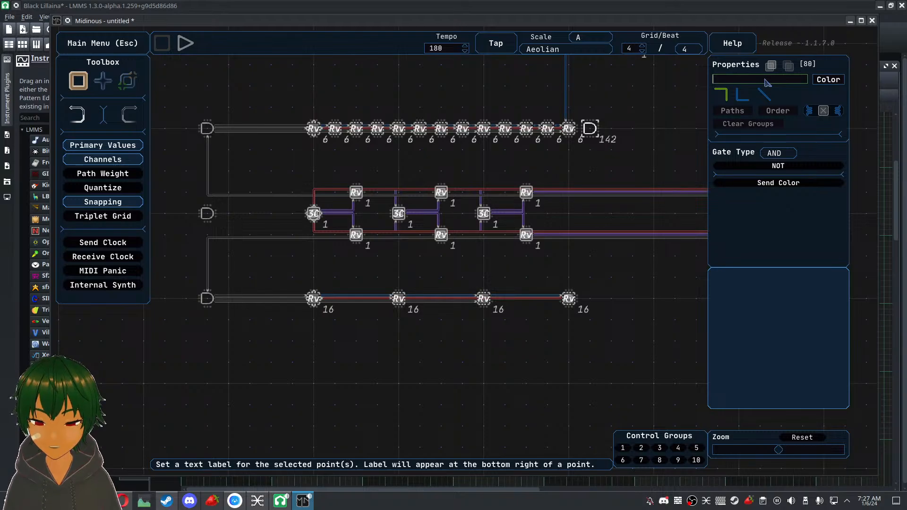
left_click(766, 80)
type("Wood Block")
key("Return")
left_click(600, 115)
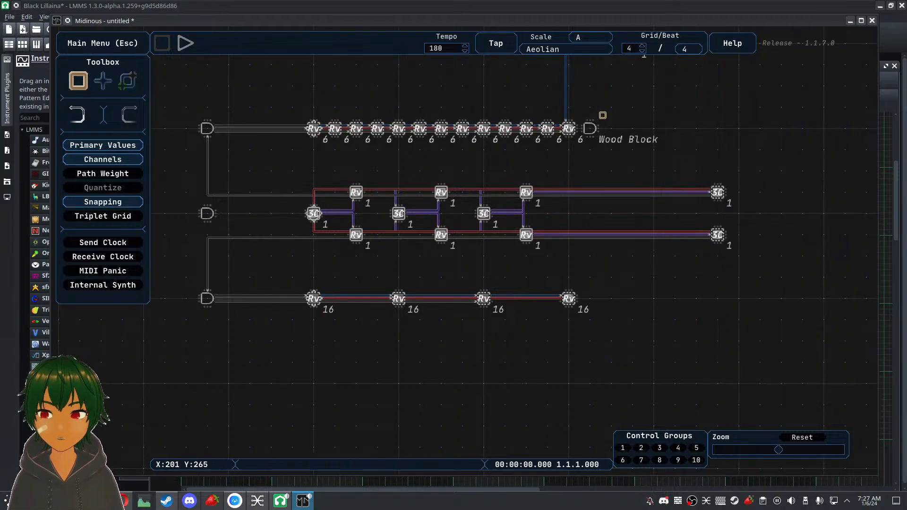
Turn off grid snapping so points can be placed freely
scroll(608, 106, "down", 2)
left_click_drag(608, 106, 606, 160)
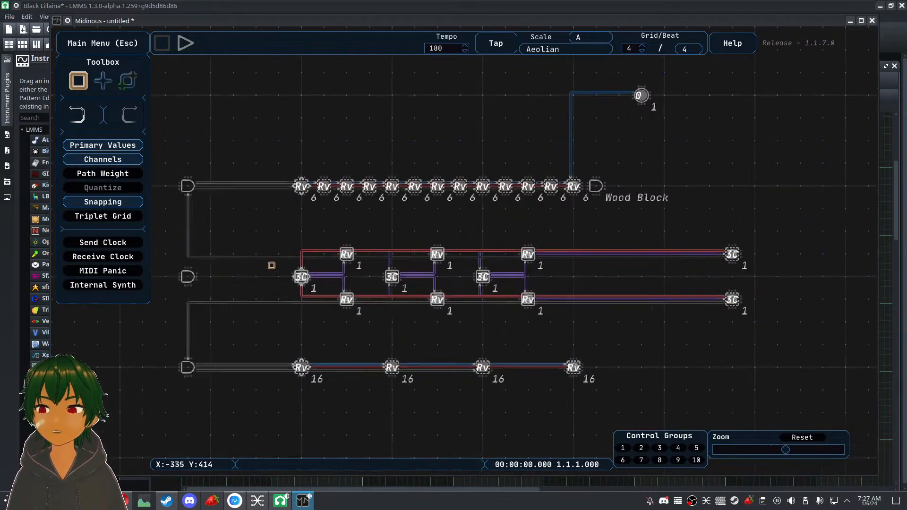
left_click_drag(274, 255, 322, 179)
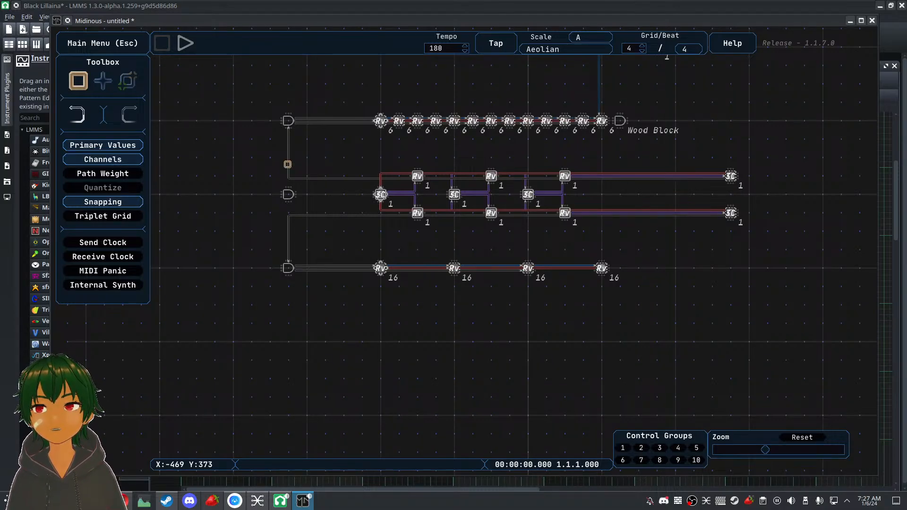
left_click_drag(219, 175, 228, 253)
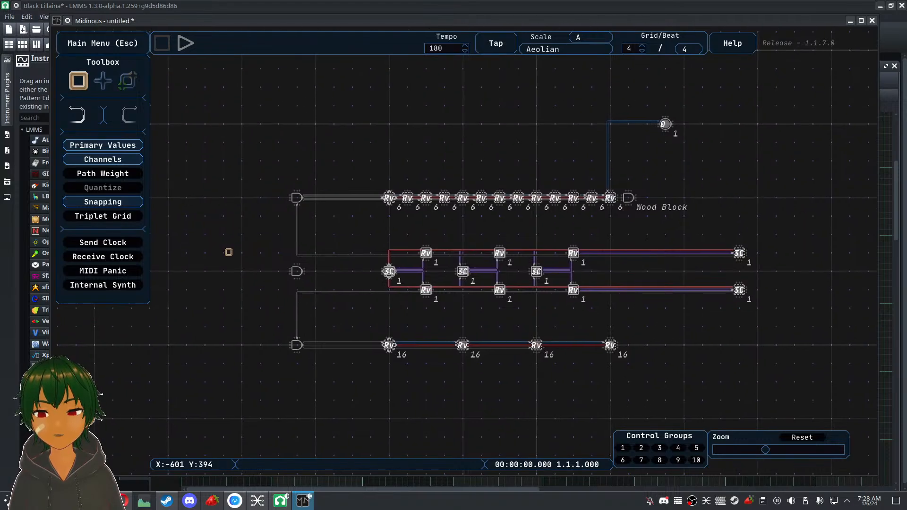
left_click(121, 206)
left_click_drag(231, 207, 278, 207)
Place five note points in a tightly overlapping vertical column above the start of the channel 6 row
left_click(104, 84)
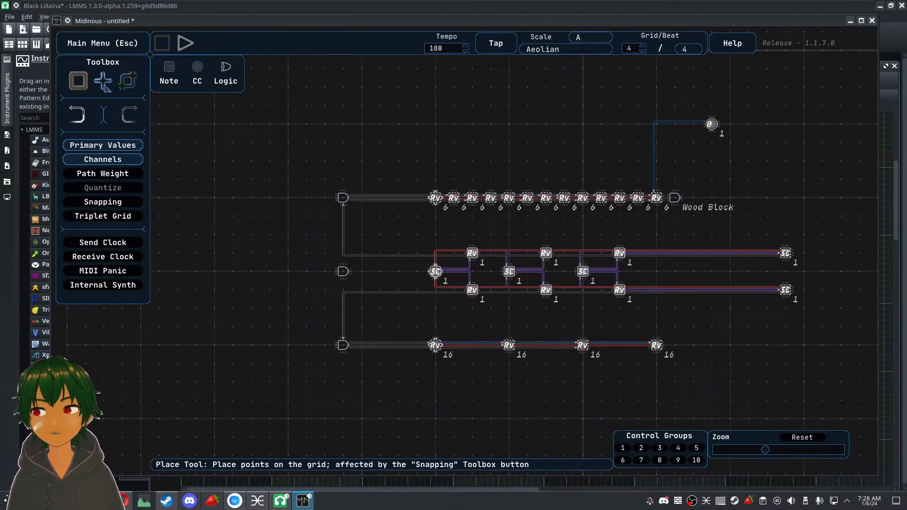
scroll(348, 158, "up", 3)
left_click_drag(354, 154, 437, 256)
left_click(169, 74)
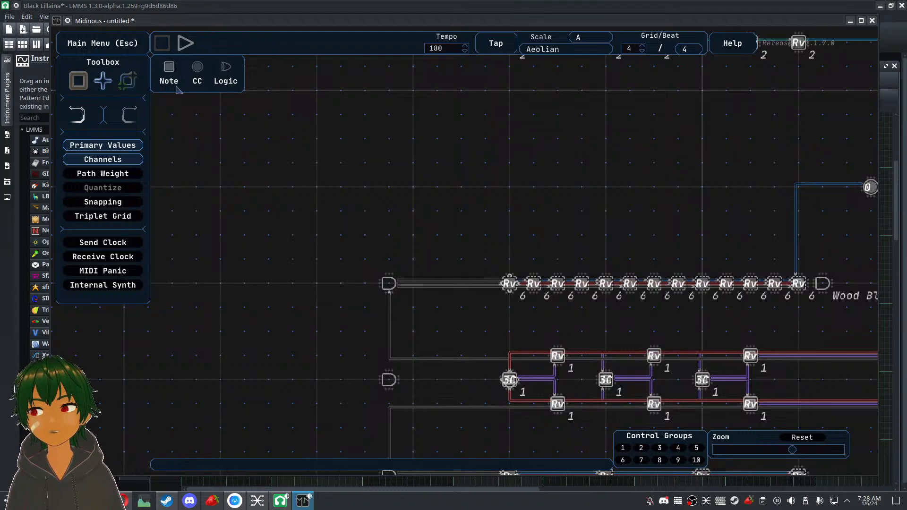
scroll(415, 242, "up", 2)
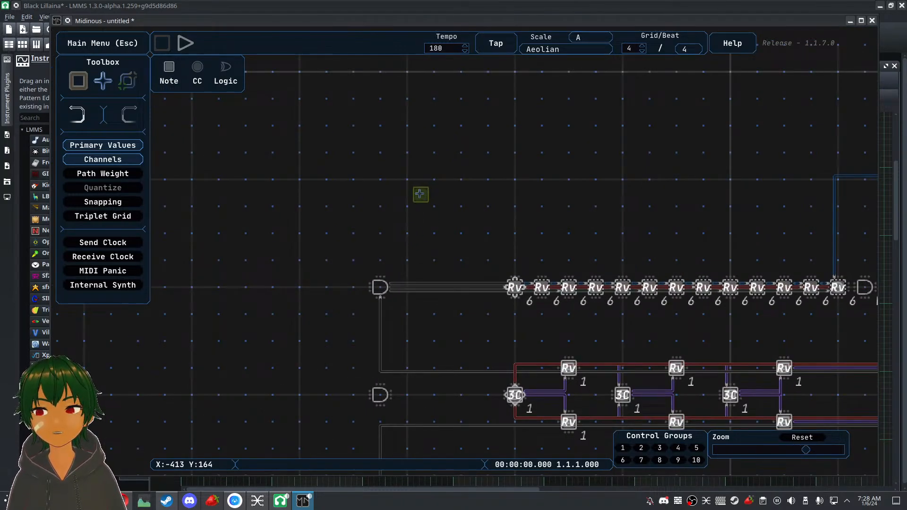
left_click(420, 193)
left_click(419, 207)
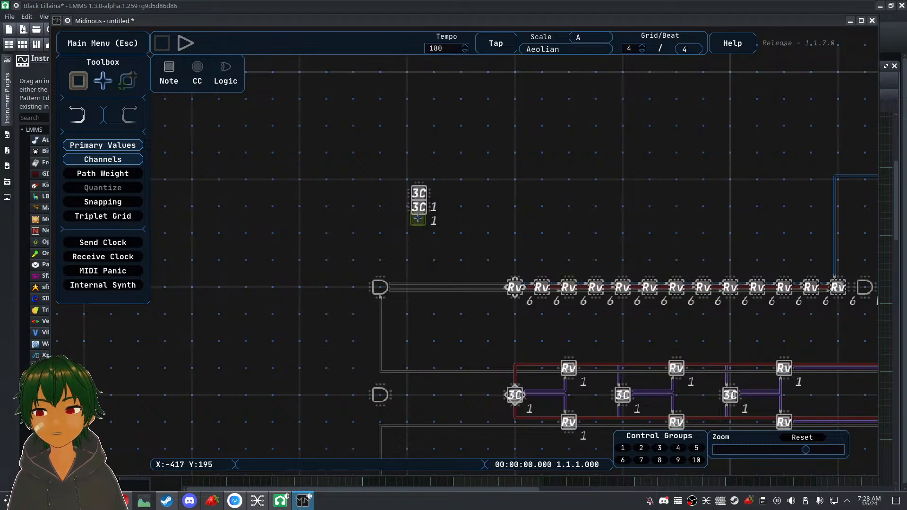
left_click(418, 219)
left_click(418, 229)
left_click(418, 235)
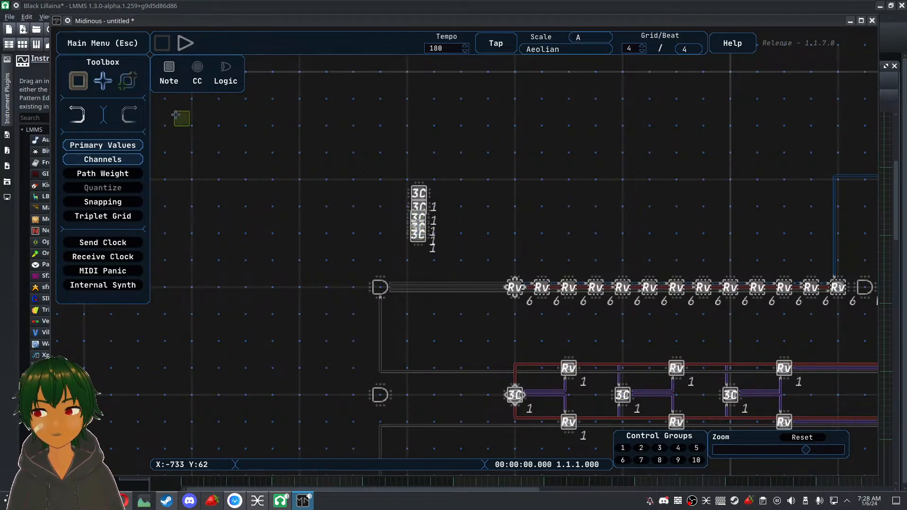
Link the five stacked notes with paths from top to bottom and make the uppermost one a start point
left_click(128, 80)
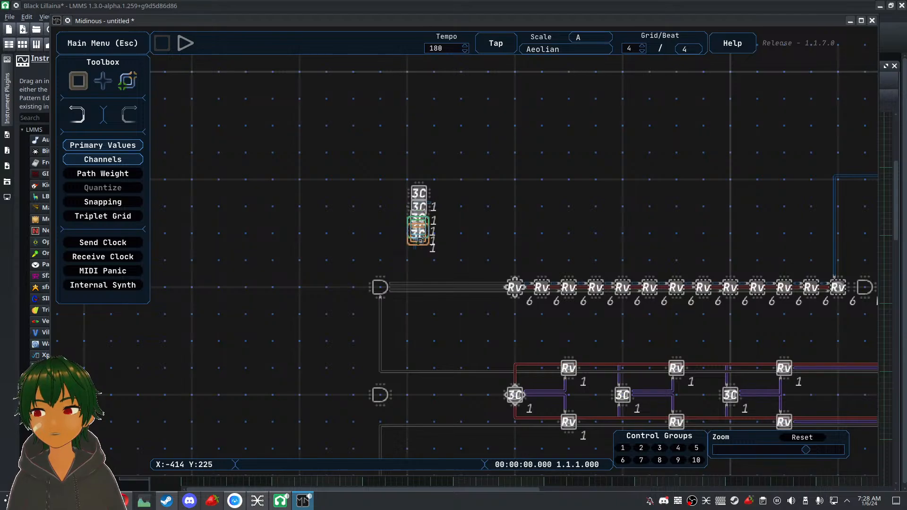
left_click(78, 80)
left_click(416, 189)
left_click(735, 144)
Remove the start setting from the first C note of the middle circuit with the split paths
left_click_drag(530, 317, 505, 197)
left_click_drag(512, 224, 492, 273)
left_click(730, 147)
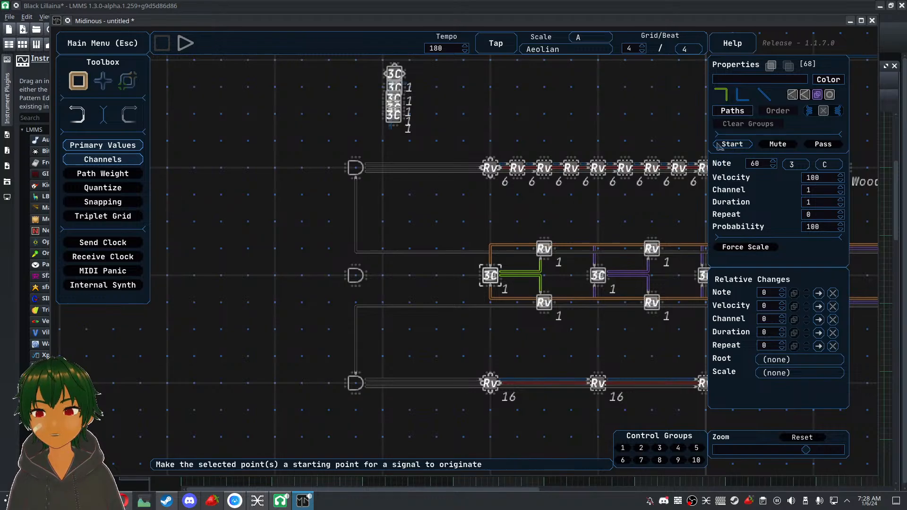
scroll(412, 115, "up", 3)
Play the sequence and restart it once to watch the signal run through the stacked notes
left_click(185, 43)
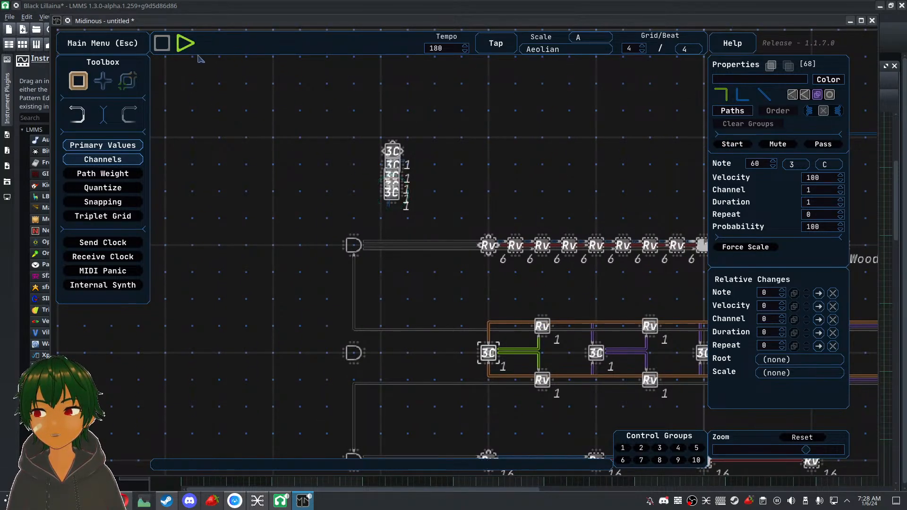
scroll(241, 149, "down", 3)
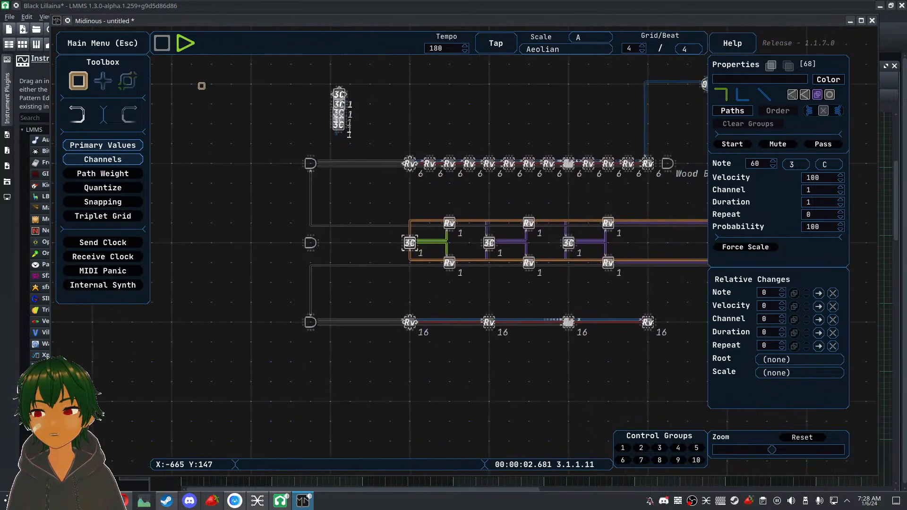
left_click_drag(496, 129, 367, 137)
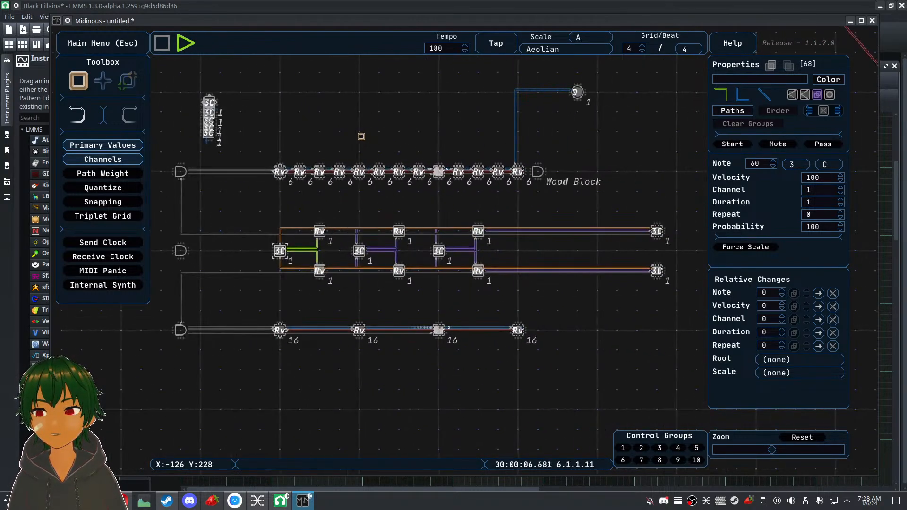
left_click(163, 43)
left_click(185, 43)
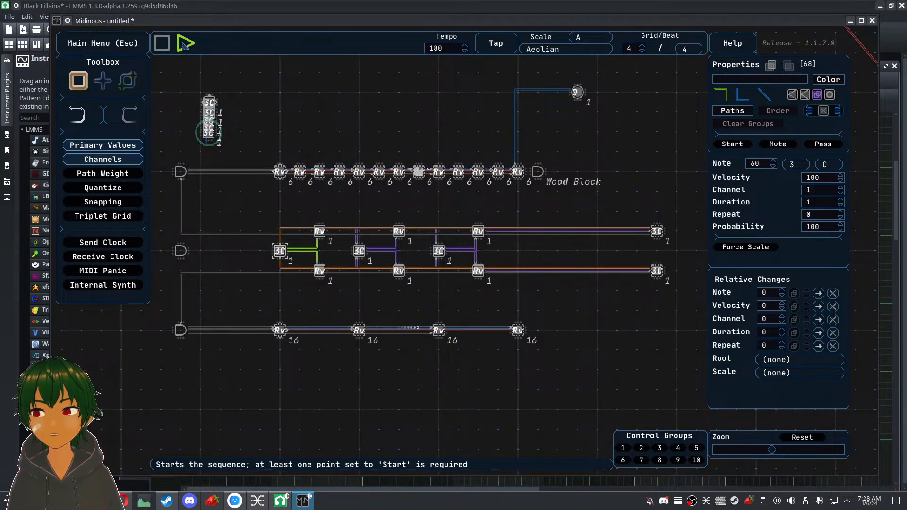
left_click_drag(302, 93, 260, 213)
scroll(259, 213, "down", 2)
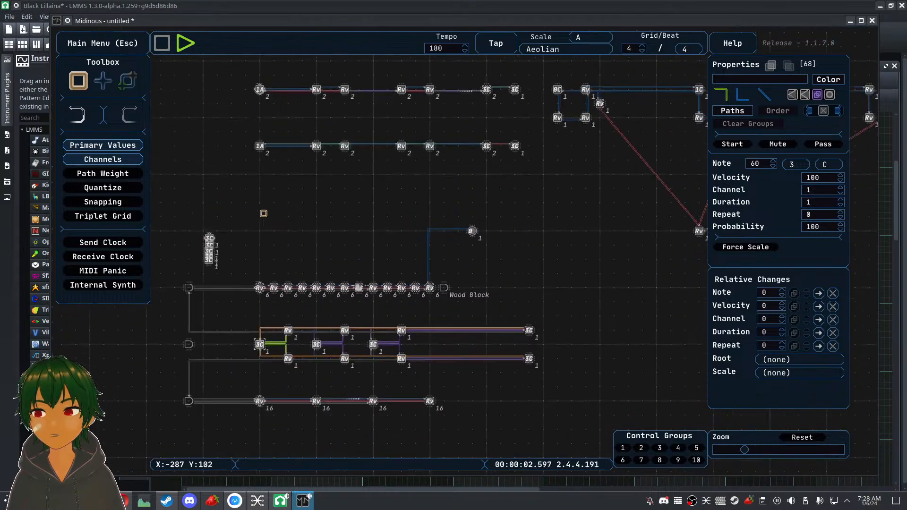
Remove the start setting from the first A note of the uppermost channel 2 row
right_click(348, 181)
left_click(280, 83)
left_click(261, 91)
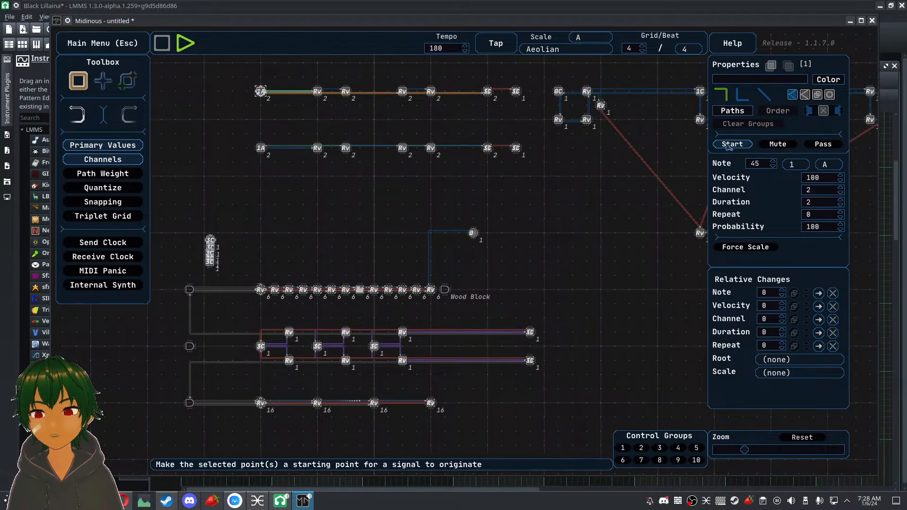
left_click(729, 146)
Restart playback to listen to the closely stacked notes without the channel 2 row, and stop it
left_click(164, 43)
left_click(185, 43)
left_click_drag(259, 153, 421, 119)
scroll(400, 183, "up", 3)
left_click_drag(409, 191, 436, 173)
left_click(162, 43)
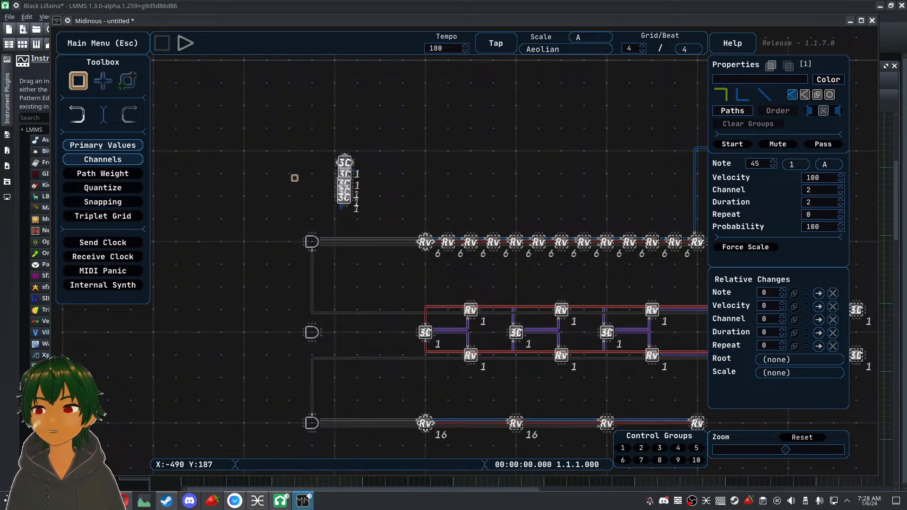
Turn snapping back on and try the triplet grid with the five stacked notes selected
left_click(119, 203)
left_click_drag(293, 126, 385, 211)
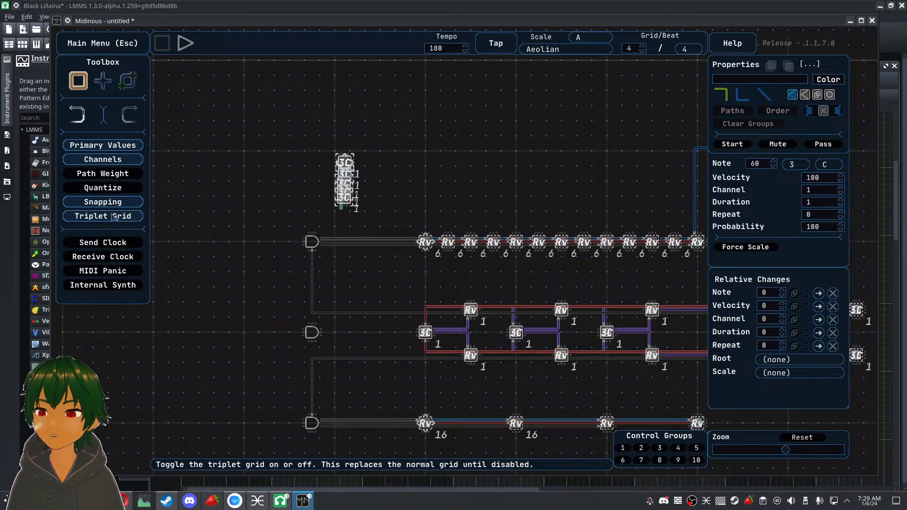
scroll(301, 212, "up", 2)
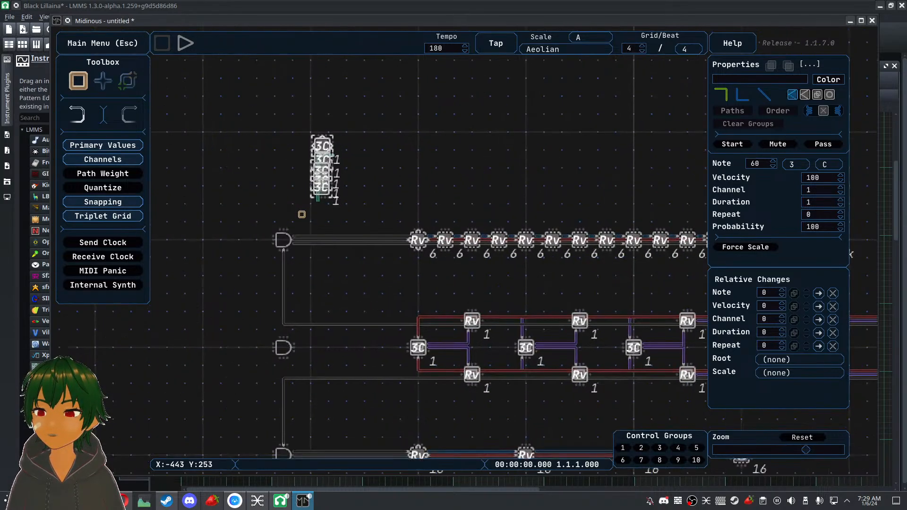
Return to the normal grid, quantize the five stacked notes to the nearest free grid points, and clear the selection
left_click(104, 190)
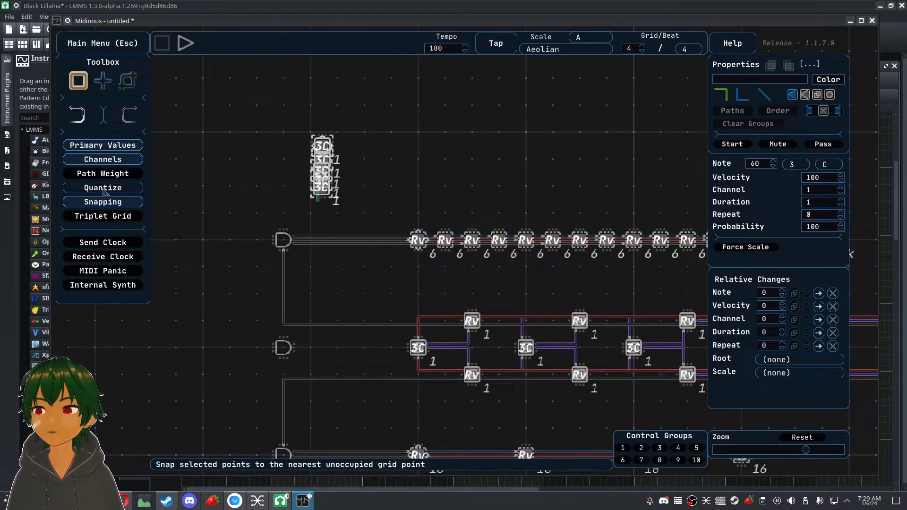
left_click(132, 190)
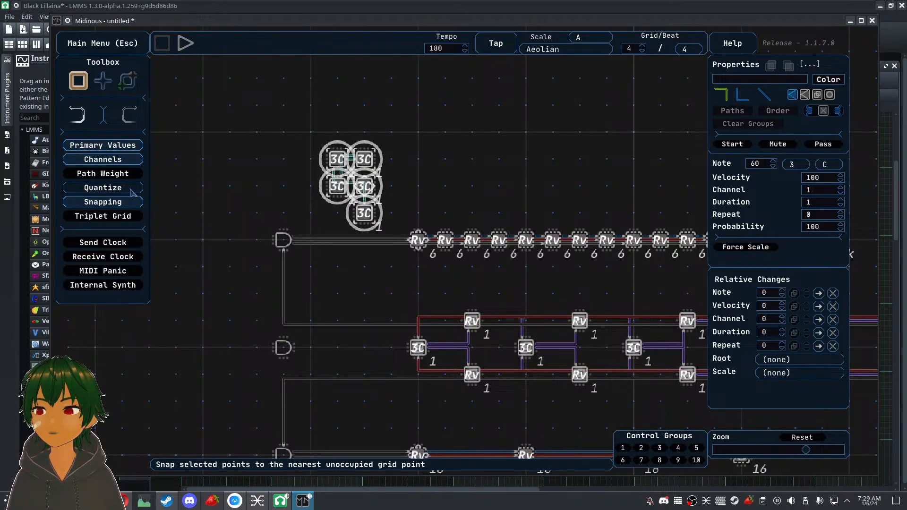
left_click(261, 147)
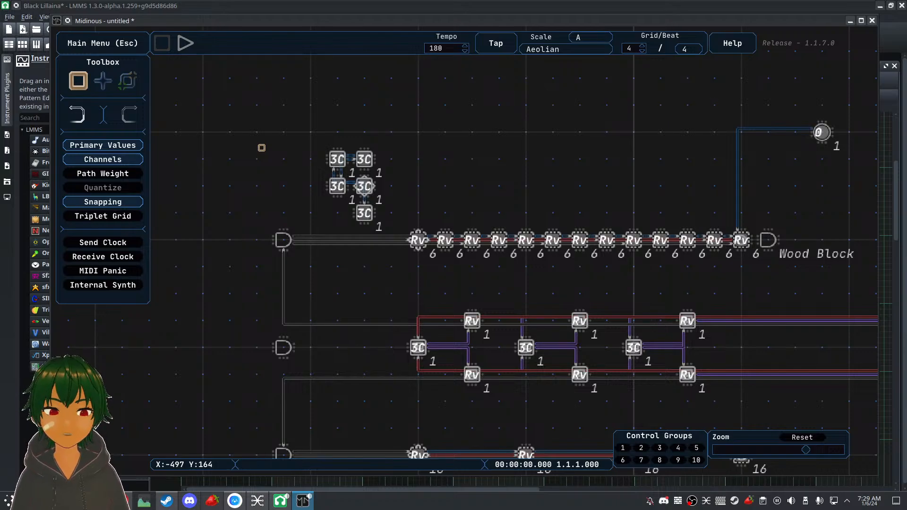
left_click_drag(289, 133, 376, 210)
left_click(218, 186)
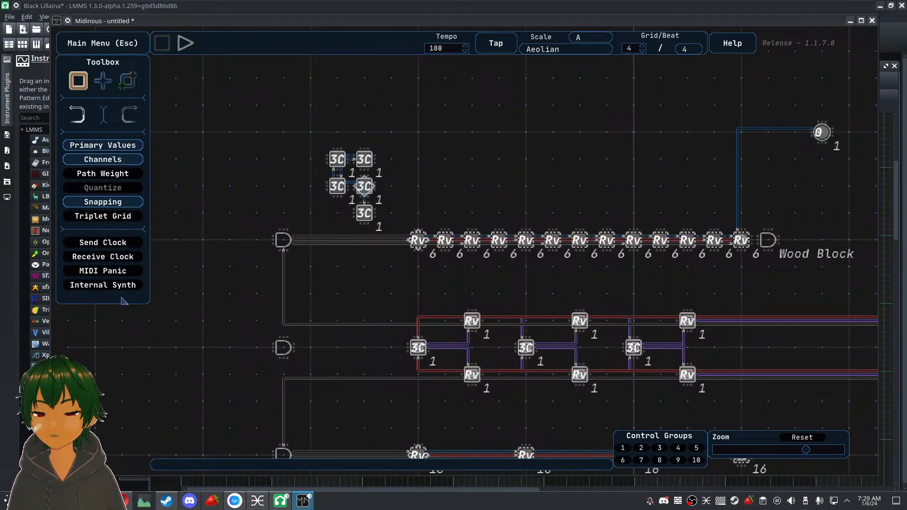
scroll(192, 284, "down", 3)
scroll(194, 214, "down", 4)
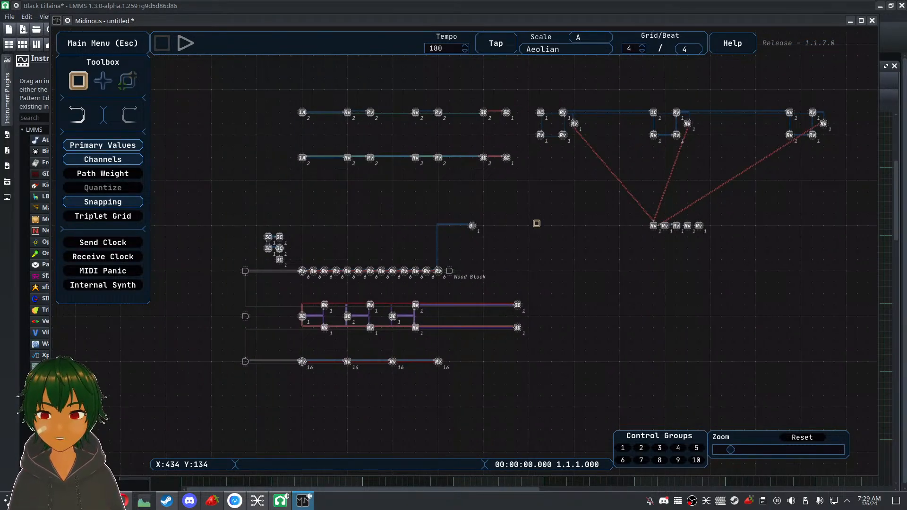
left_click_drag(584, 244, 511, 213)
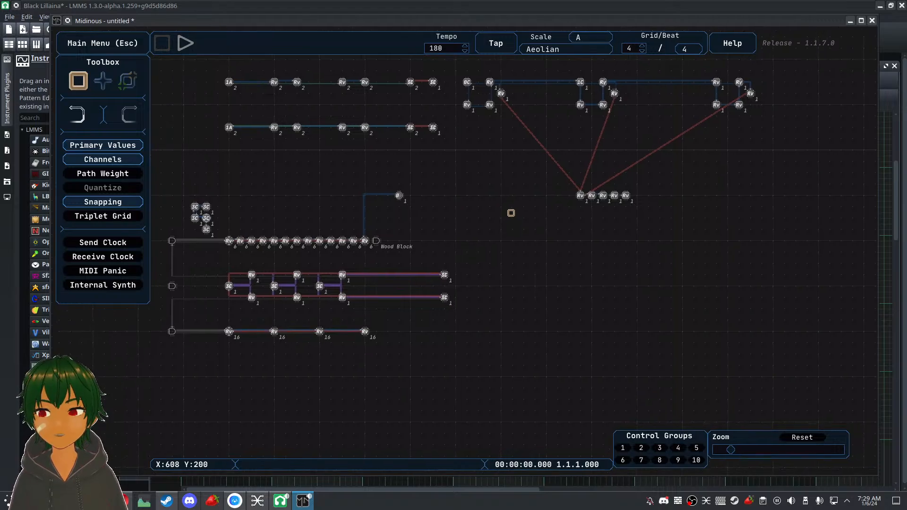
Open the saved Black Lilliana project from the project list
left_click(114, 50)
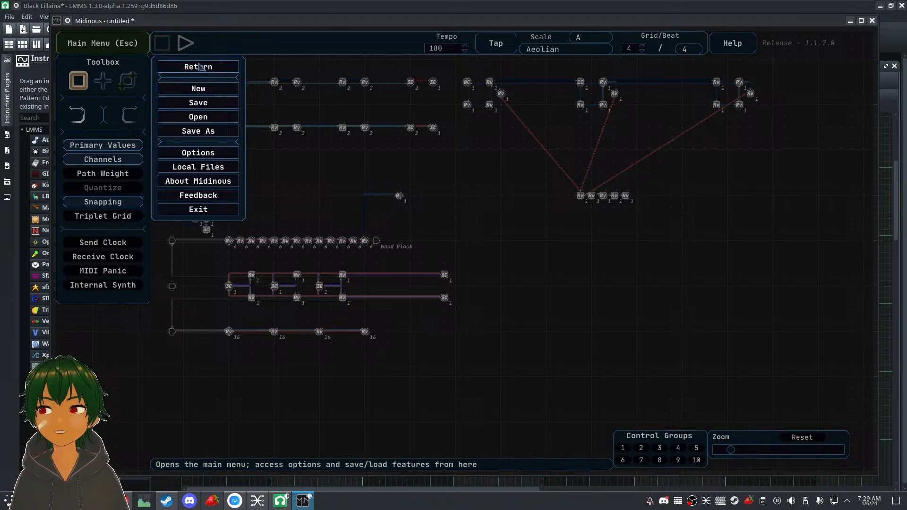
left_click(199, 117)
scroll(354, 142, "down", 5)
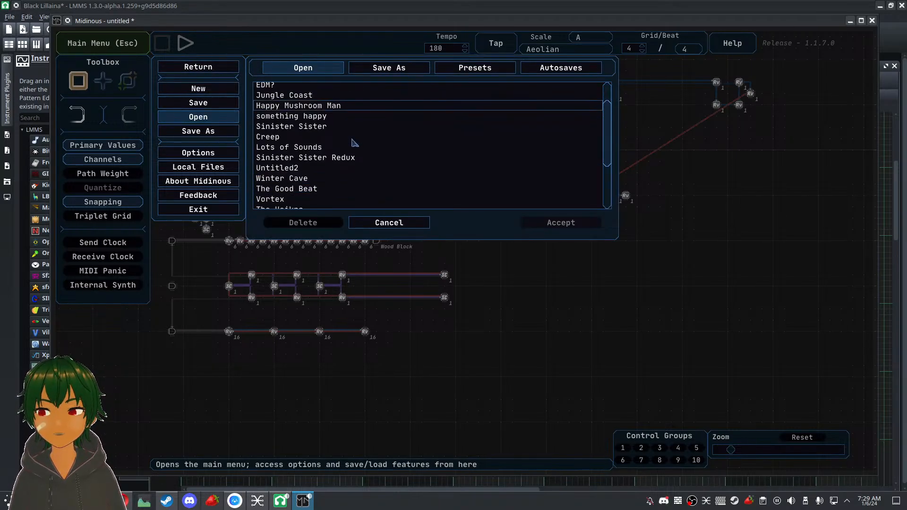
scroll(354, 142, "up", 4)
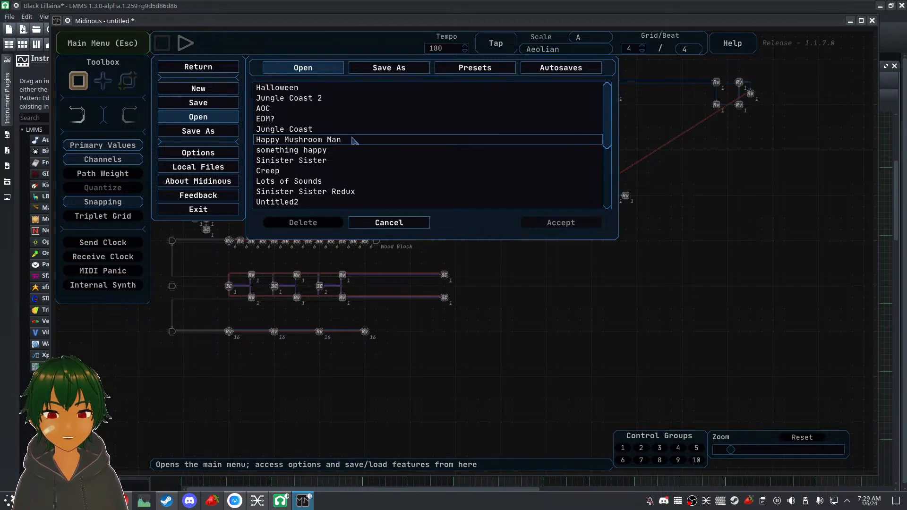
scroll(354, 140, "down", 4)
scroll(354, 140, "up", 3)
scroll(353, 140, "down", 1)
scroll(353, 141, "down", 3)
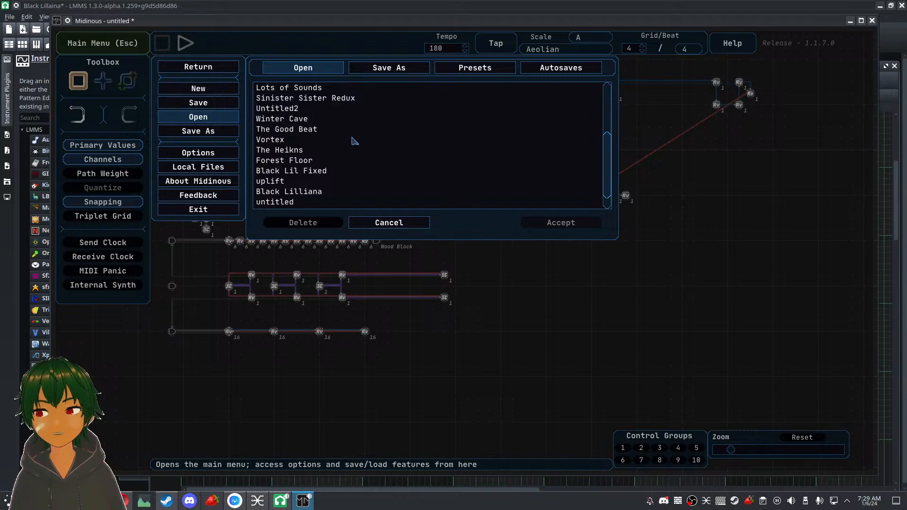
scroll(354, 141, "down", 2)
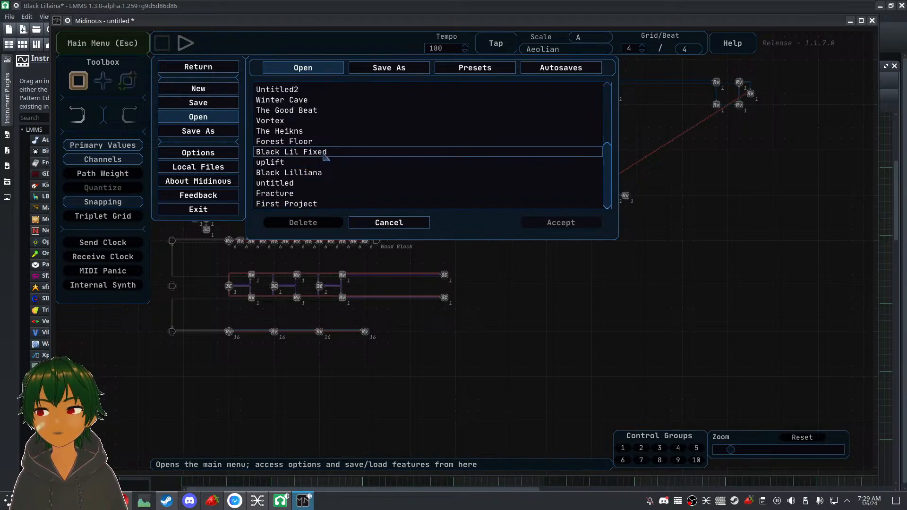
left_click(331, 173)
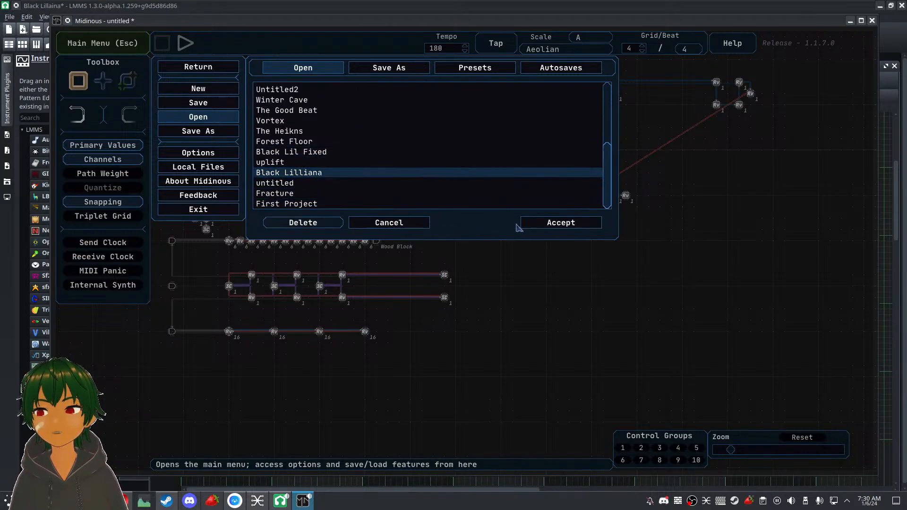
left_click(548, 222)
left_click(511, 261)
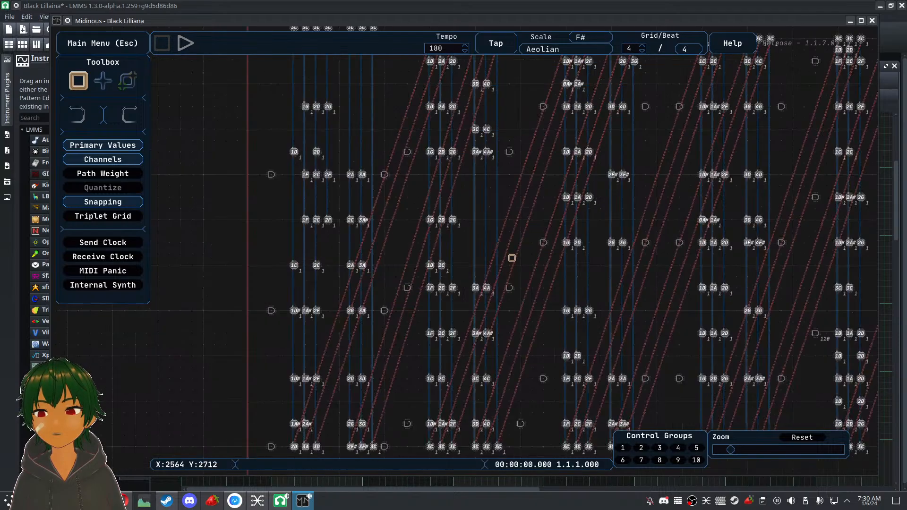
Look over the project's upper note rows and tall note columns, and maximize the Midinous window
scroll(511, 258, "up", 10)
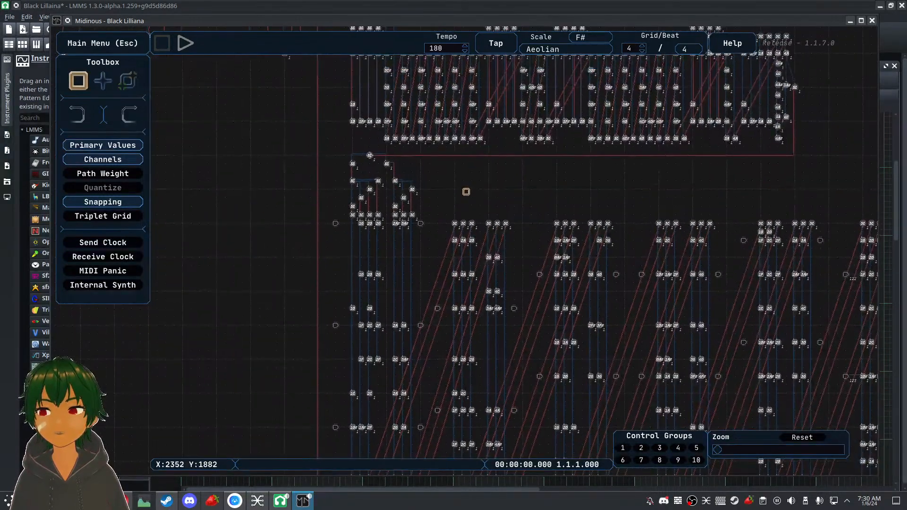
left_click_drag(465, 178, 367, 100)
left_click_drag(478, 201, 317, 218)
left_click_drag(466, 218, 384, 180)
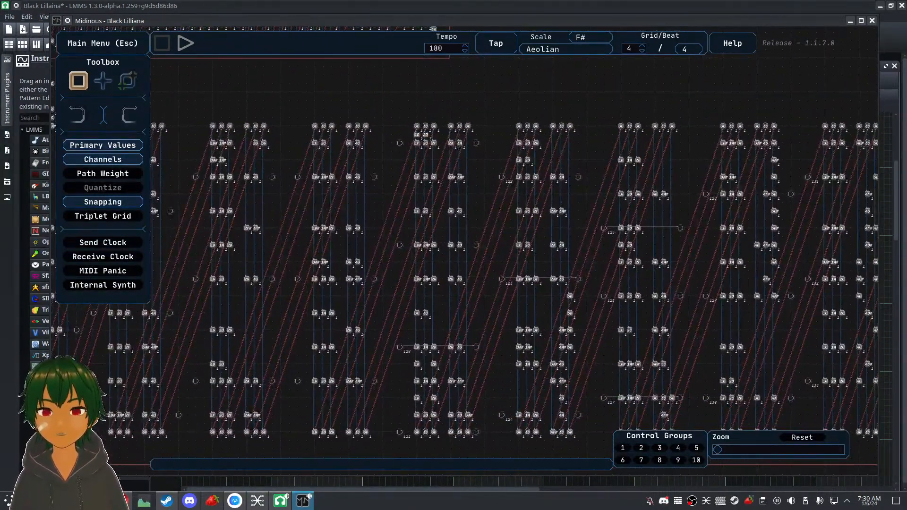
left_click(861, 20)
Examine the project's layout from the tall note columns back to the starting point that feeds them
left_click_drag(498, 195, 716, 183)
left_click_drag(567, 182, 423, 216)
left_click_drag(508, 255, 631, 193)
left_click_drag(381, 147, 477, 270)
left_click_drag(358, 201, 399, 260)
scroll(426, 258, "up", 3)
left_click_drag(461, 256, 546, 296)
scroll(208, 108, "down", 2)
Play the Black Lilliana sequence, follow the playing notes through the successive column groups, and stop playback
left_click(136, 28)
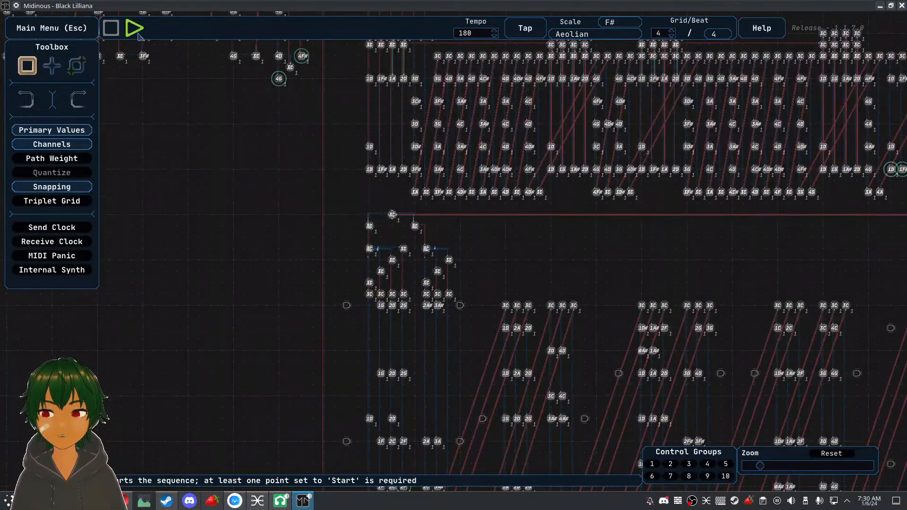
left_click_drag(541, 194, 498, 156)
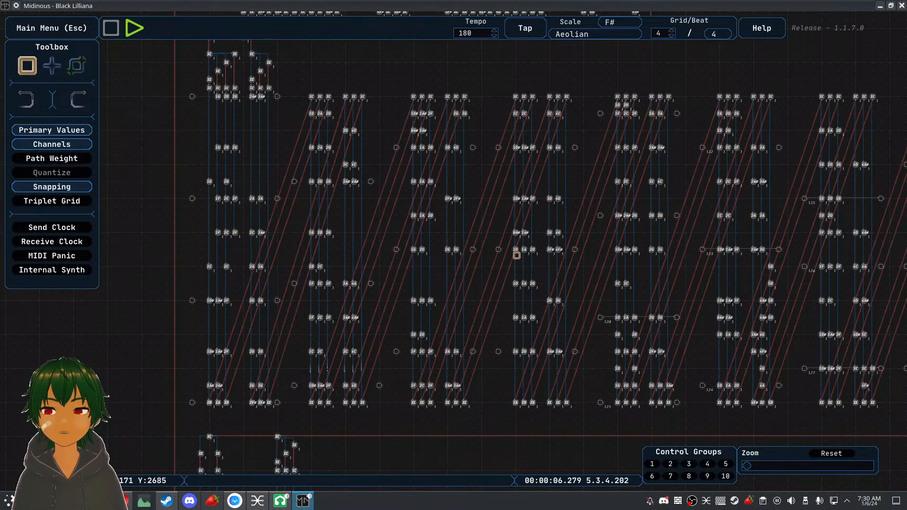
left_click_drag(483, 339, 481, 282)
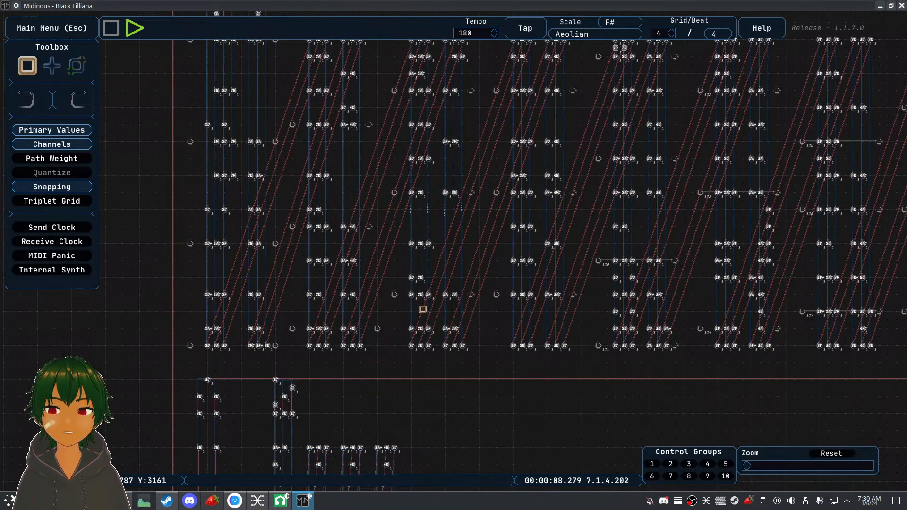
scroll(409, 303, "up", 1)
left_click_drag(451, 221, 400, 284)
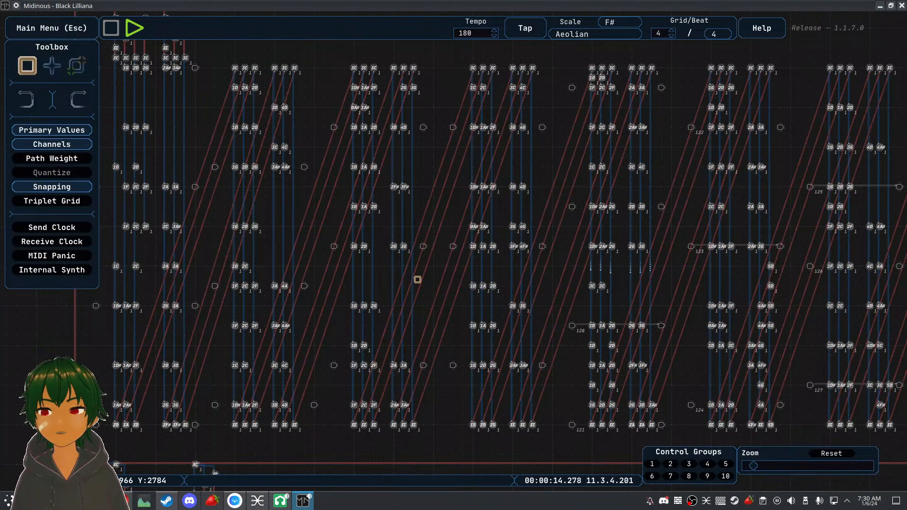
left_click_drag(660, 283, 481, 259)
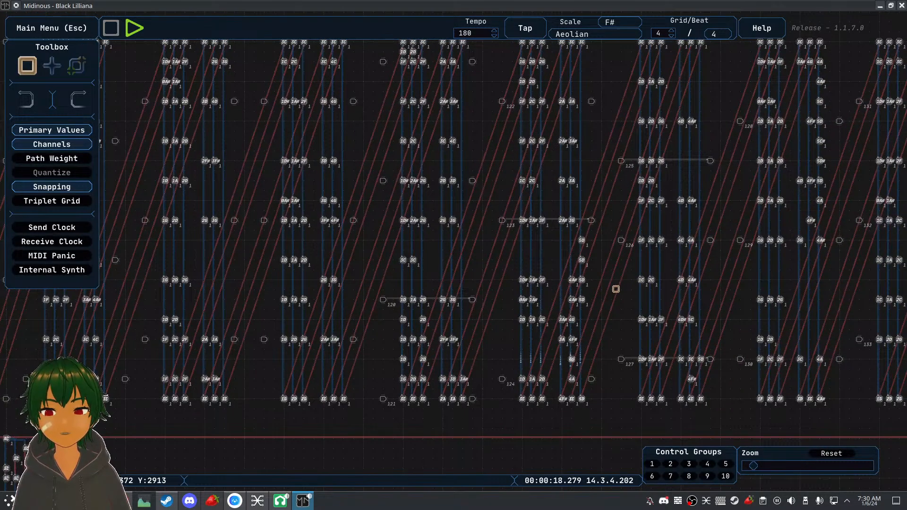
left_click_drag(672, 283, 777, 168)
left_click_drag(551, 242, 630, 87)
left_click_drag(571, 283, 570, 409)
left_click_drag(638, 196, 573, 415)
left_click_drag(486, 276, 581, 400)
left_click(116, 31)
Replay the opening from the starting point, follow the paths branching into the first note group, and stop playback
left_click_drag(277, 93, 277, 201)
left_click(133, 30)
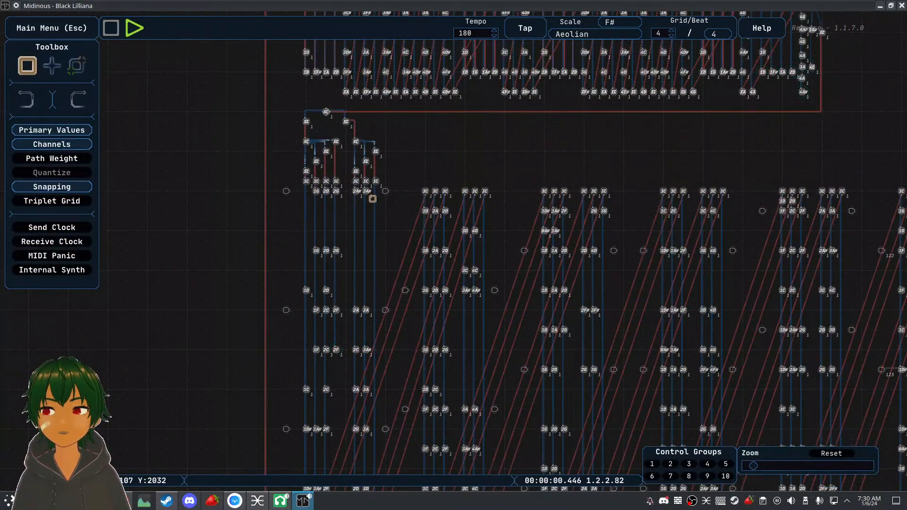
left_click_drag(373, 199, 373, 133)
left_click_drag(313, 238, 306, 168)
left_click(117, 29)
Select the row of five notes 1D, 1A, 2D, 3D and 4D between the logic gates in the third note group
scroll(514, 213, "up", 2)
left_click_drag(527, 236, 385, 195)
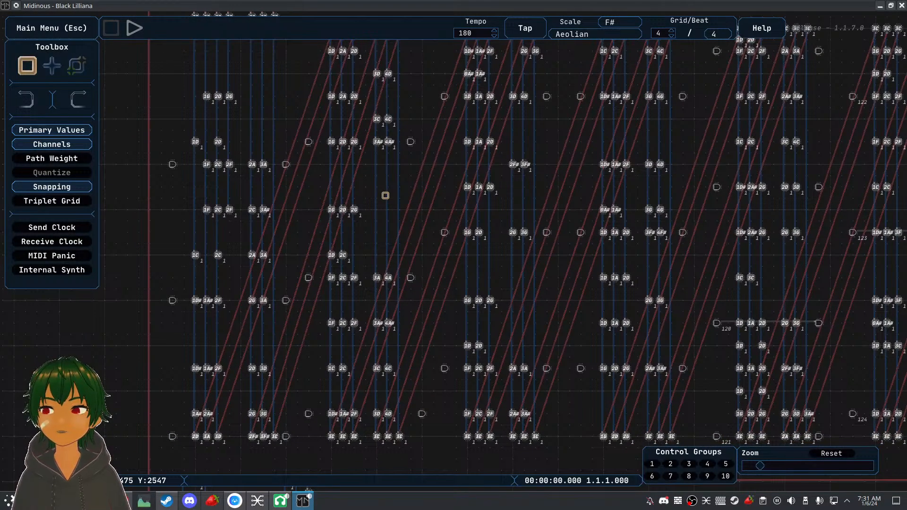
left_click_drag(375, 121, 333, 155)
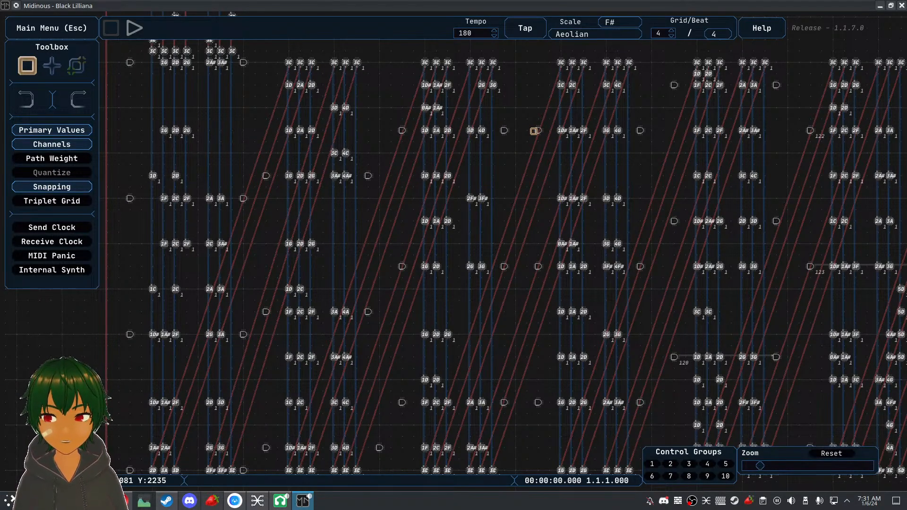
scroll(528, 134, "up", 6)
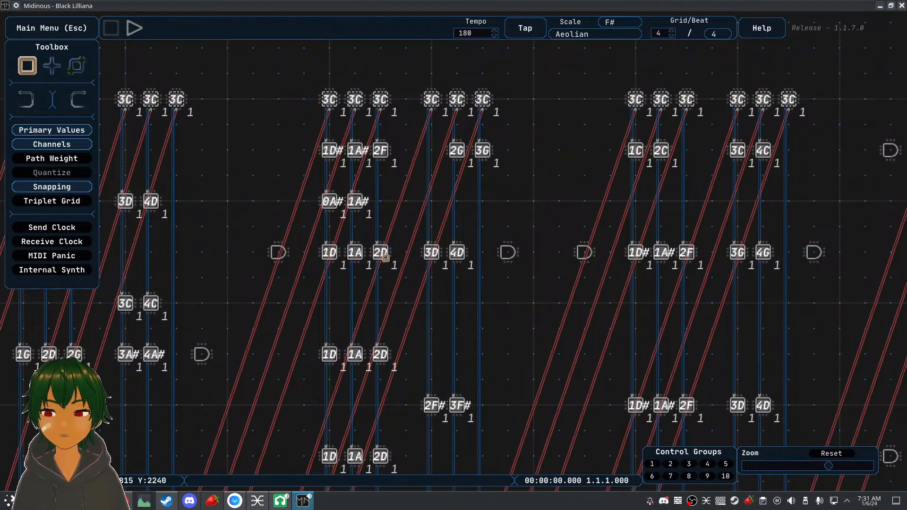
left_click_drag(500, 241, 313, 256)
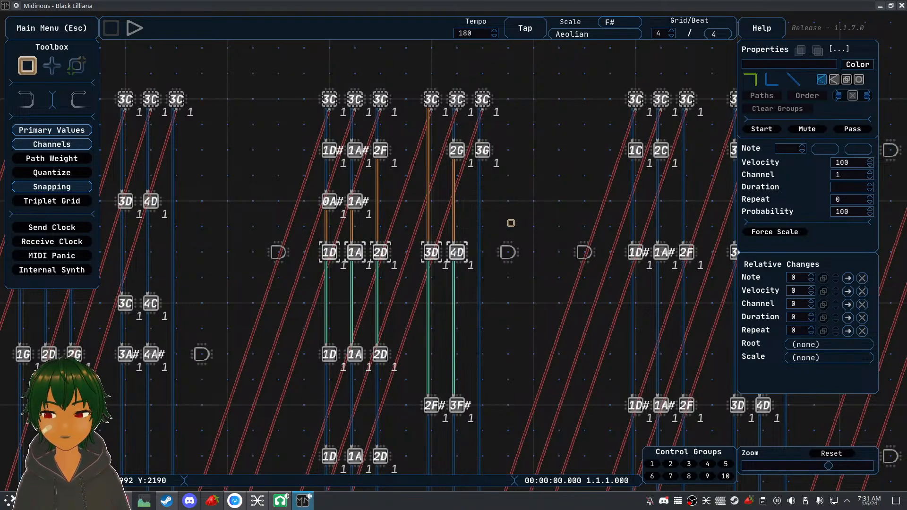
left_click(493, 230)
scroll(493, 229, "down", 2)
scroll(493, 230, "up", 1)
left_click_drag(505, 335, 507, 124)
left_click_drag(505, 181, 502, 275)
left_click_drag(497, 209, 492, 230)
left_click_drag(302, 172, 476, 191)
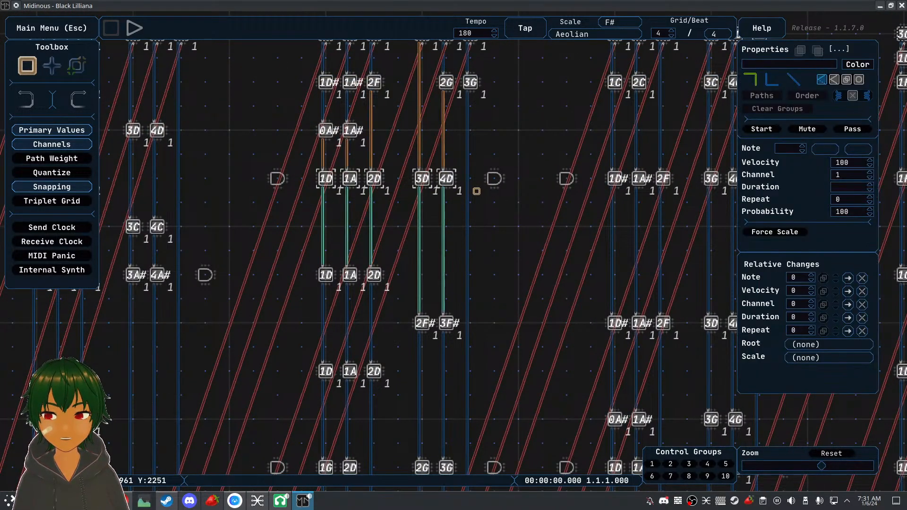
Select the third group's notes from the 1D, 1A, 2D, 3D, 4D row down to the 1G, 2D, 2G, 3G row
left_click(480, 175)
left_click_drag(480, 237, 302, 280)
scroll(470, 136, "down", 1)
left_click_drag(488, 55, 310, 372)
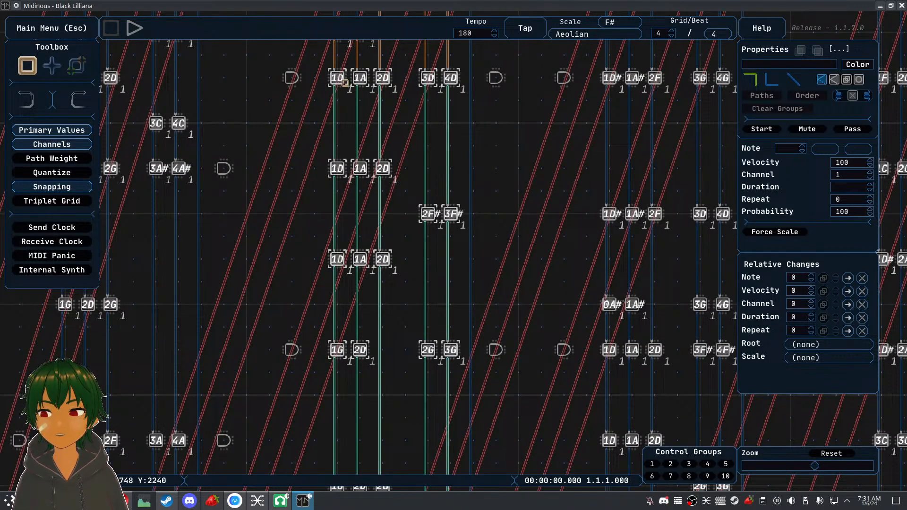
Compare the gate-marked measures of the neighbouring note groups, back to the rows of the first group
left_click_drag(522, 178, 344, 170)
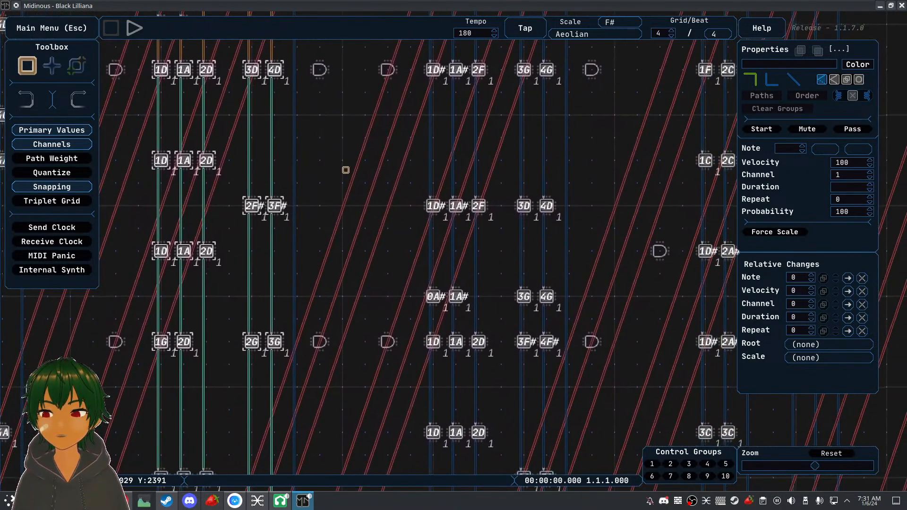
scroll(356, 169, "down", 4)
left_click_drag(388, 189, 433, 158)
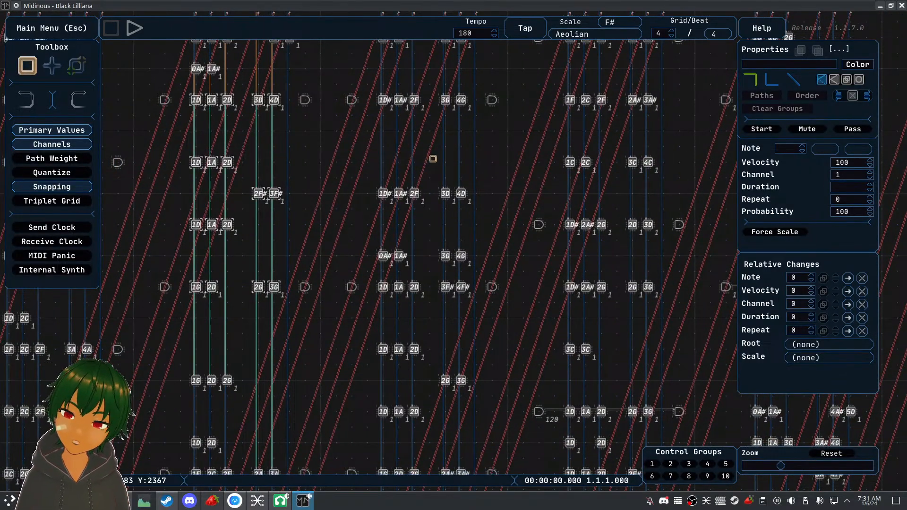
left_click_drag(308, 140, 504, 58)
left_click_drag(390, 236, 498, 369)
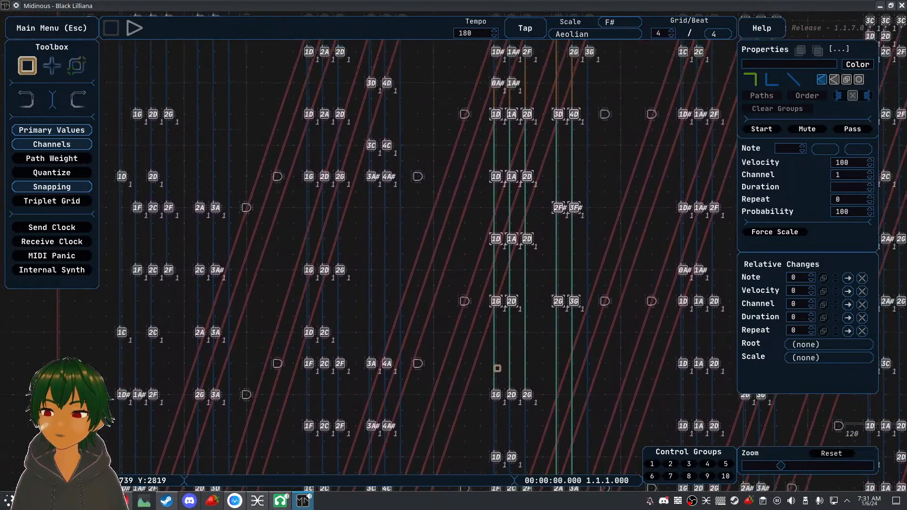
left_click_drag(442, 238, 544, 251)
left_click_drag(411, 165, 490, 205)
left_click_drag(318, 167, 376, 174)
scroll(369, 119, "up", 2)
left_click_drag(367, 120, 372, 161)
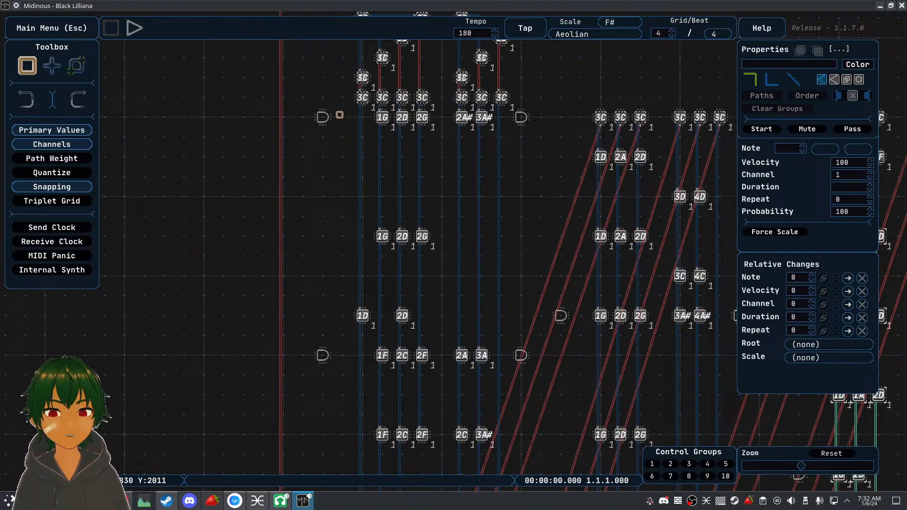
left_click_drag(340, 115, 319, 123)
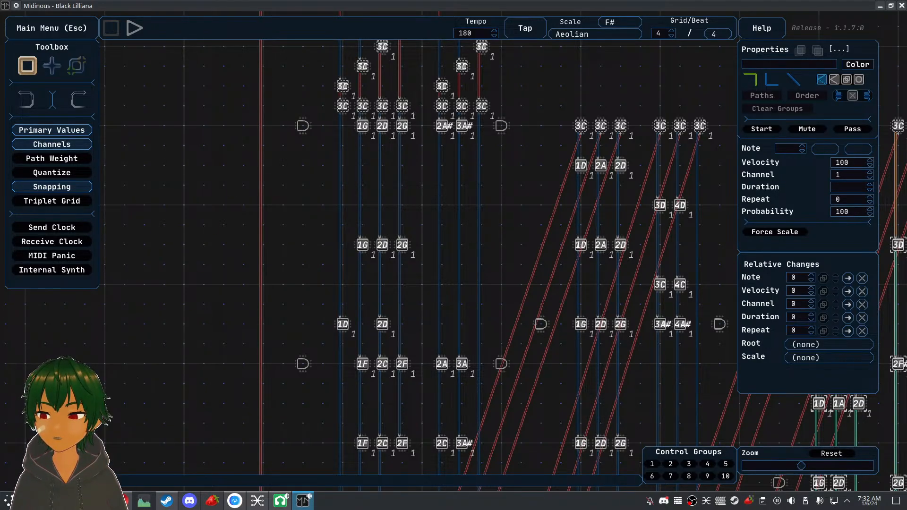
Switch to the web browser showing the Over the Rainbow sheet music and maximize its window on this screen
left_click(126, 501)
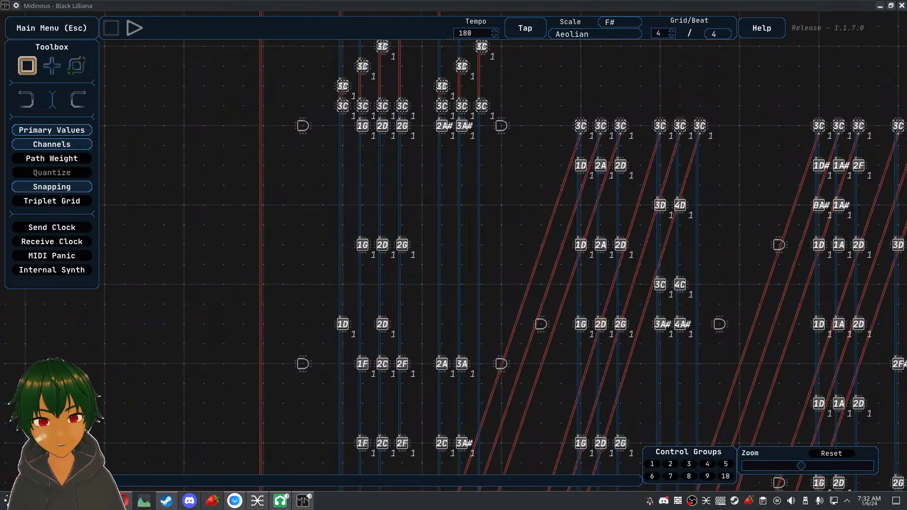
left_click_drag(906, 20, 805, 30)
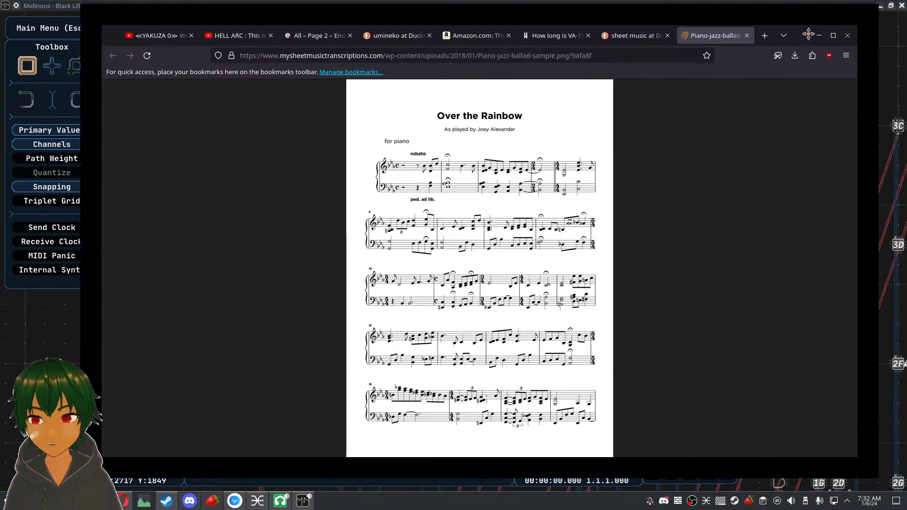
left_click(834, 36)
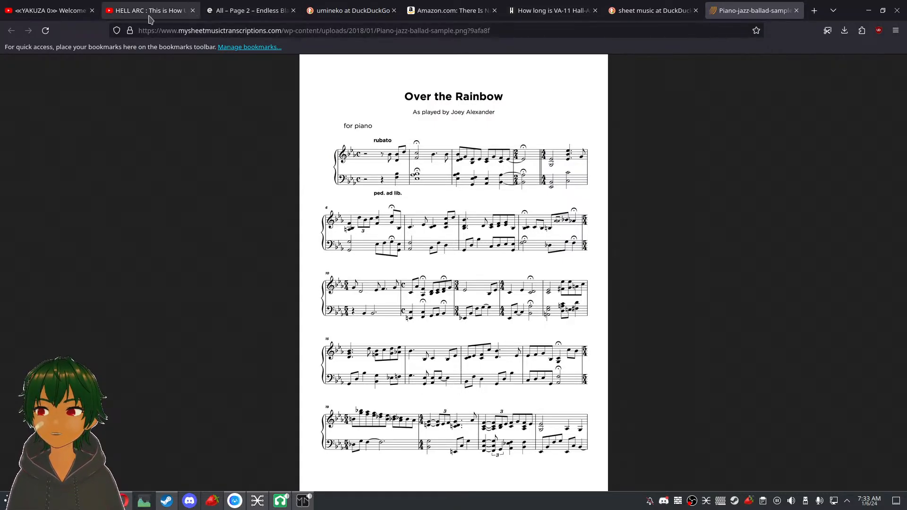
Open YouTube in a new browser tab and search for "black lillaina ost midi"
left_click(815, 11)
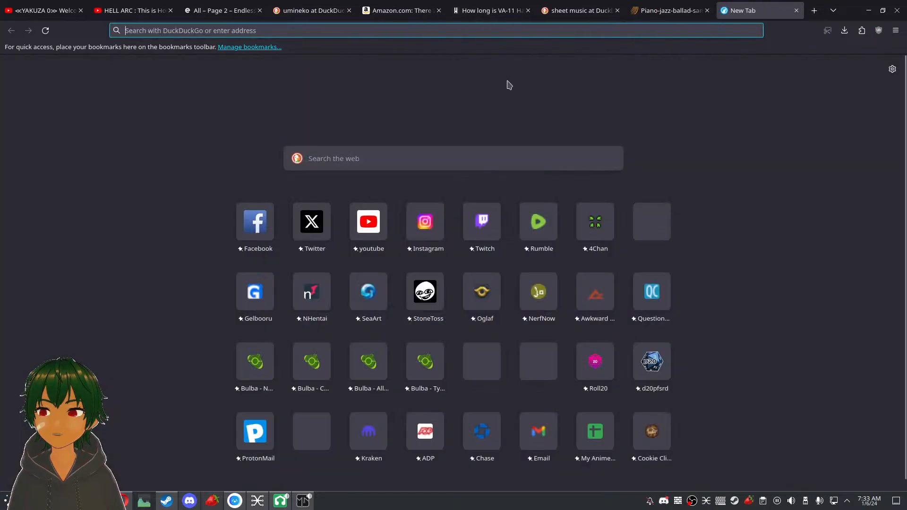
left_click(377, 224)
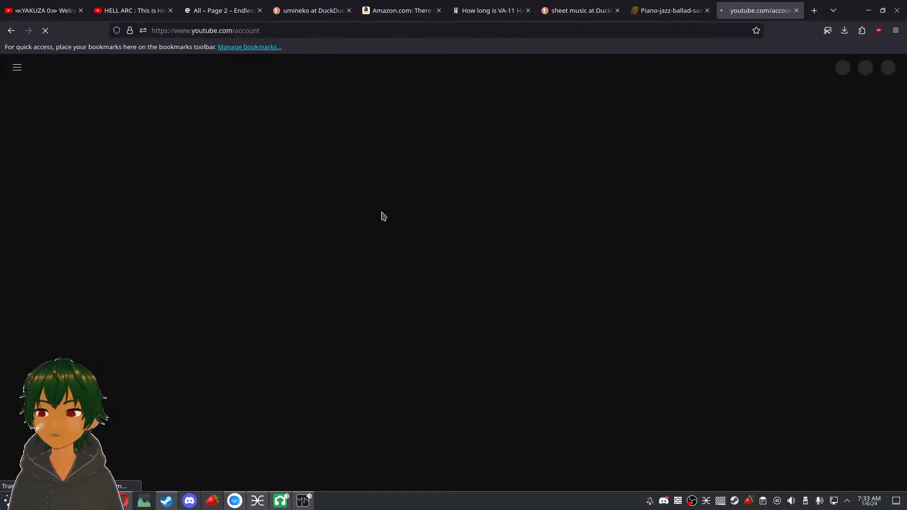
left_click(380, 65)
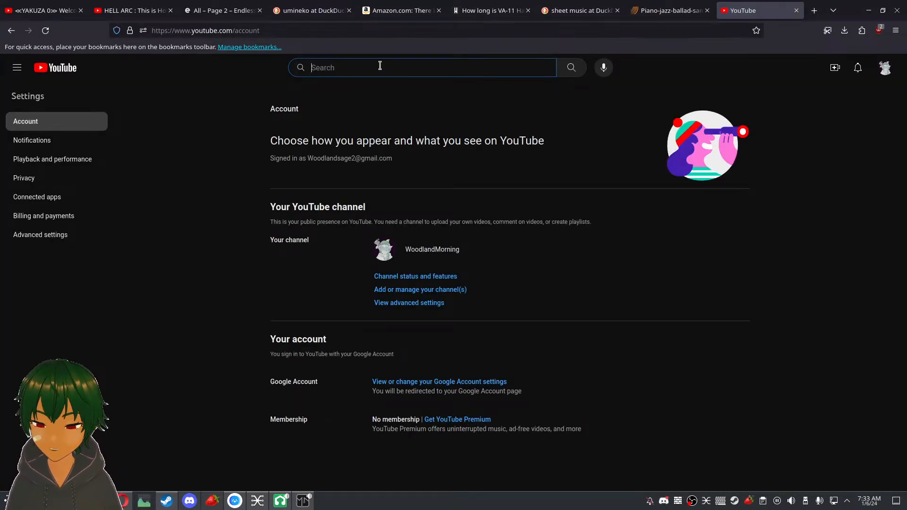
type("black lil")
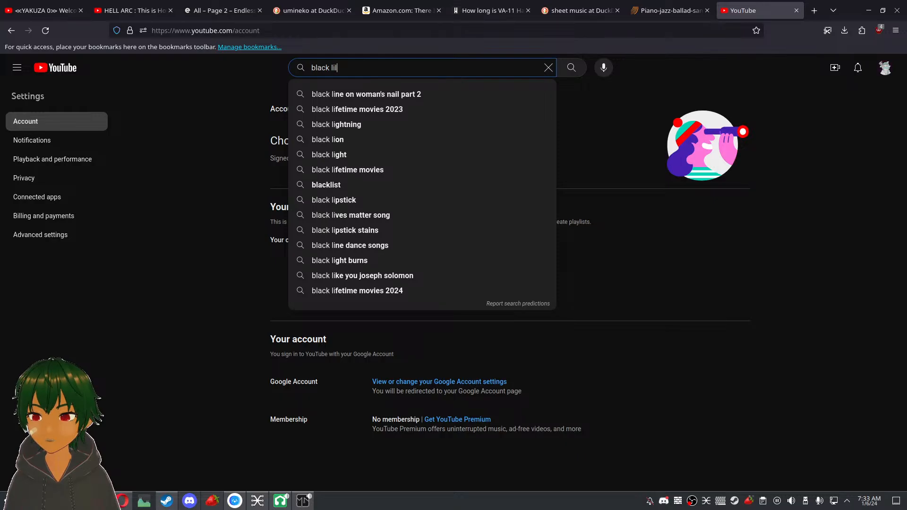
type("laina")
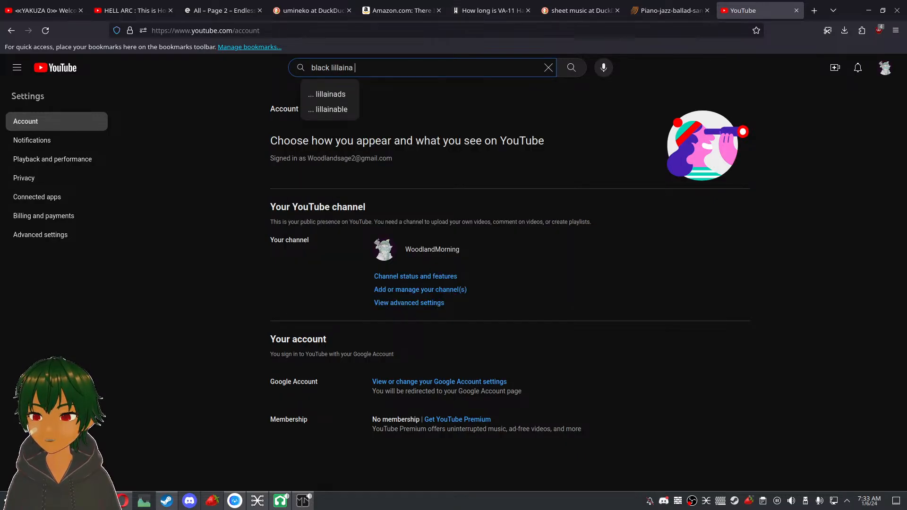
type(" ost midi")
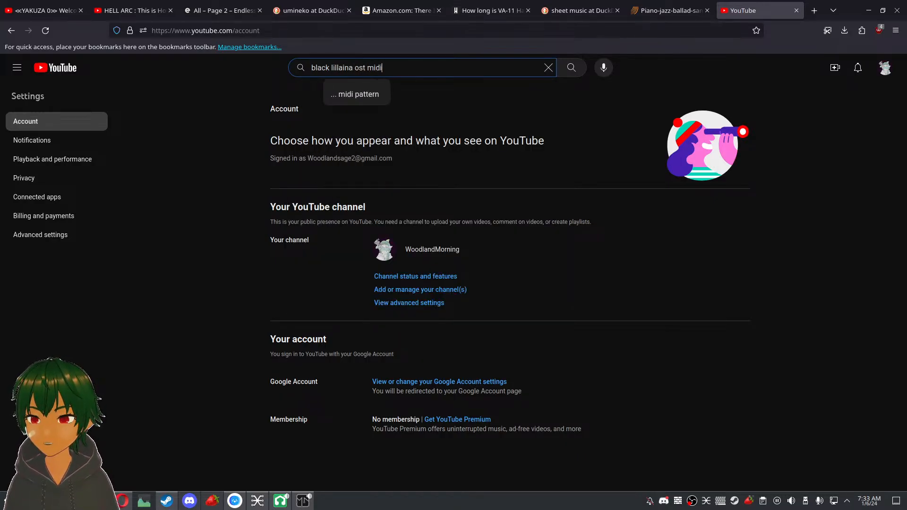
key("Return")
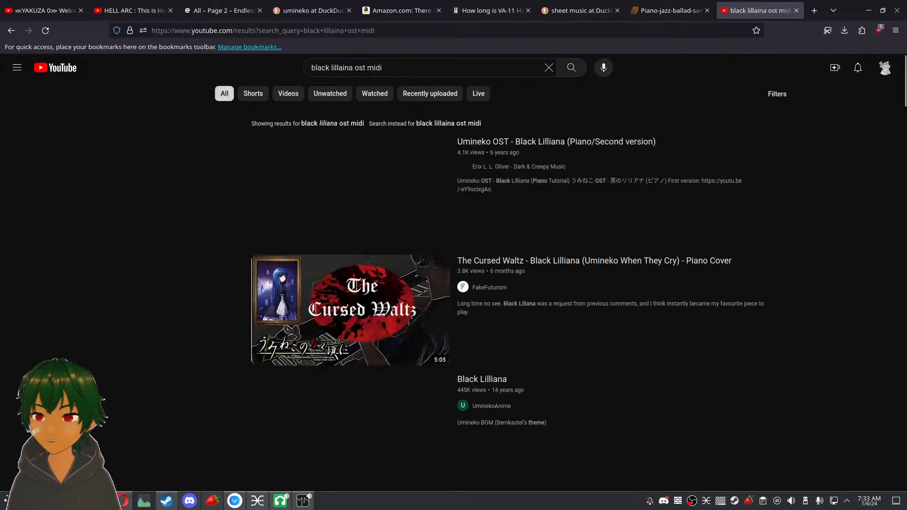
Open the video Umineko OST - Black Lilliana (Piano/Second version) and seek through its piano-roll section to about 0:40
left_click(361, 212)
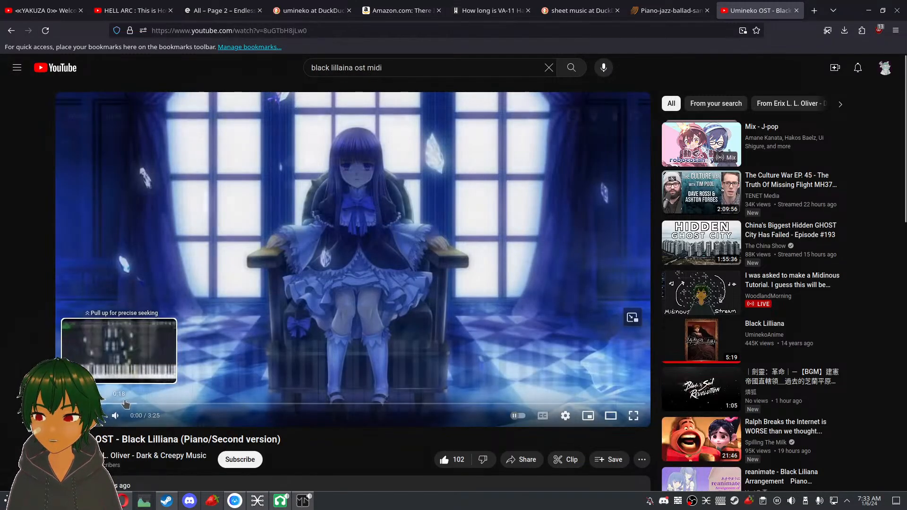
left_click_drag(117, 404, 349, 397)
left_click_drag(330, 401, 284, 401)
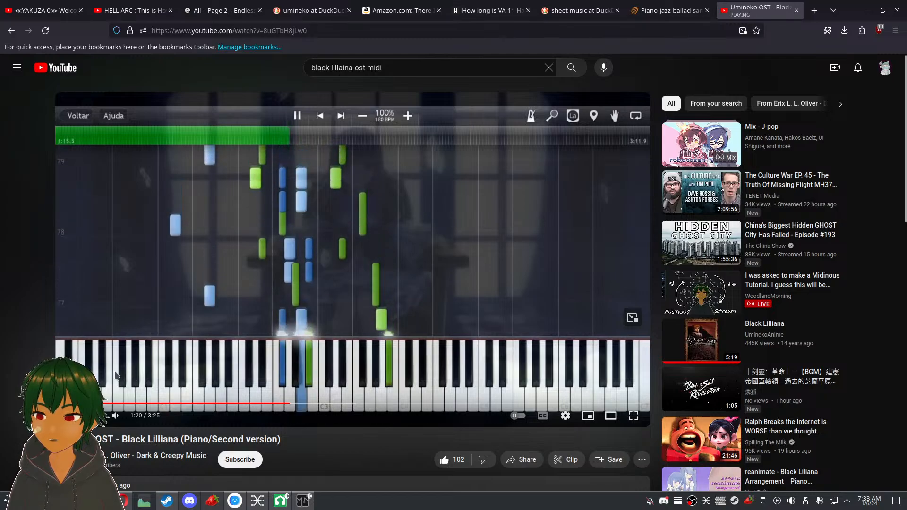
left_click(220, 403)
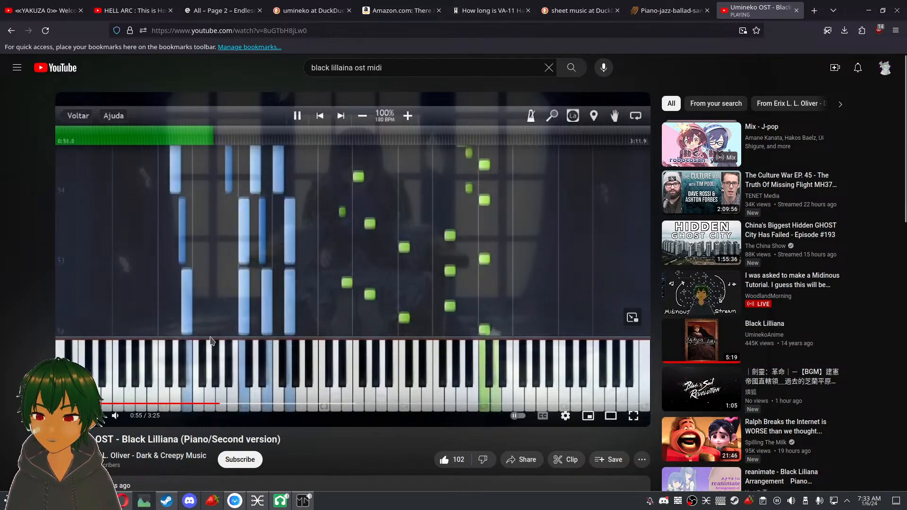
left_click(200, 403)
left_click(174, 403)
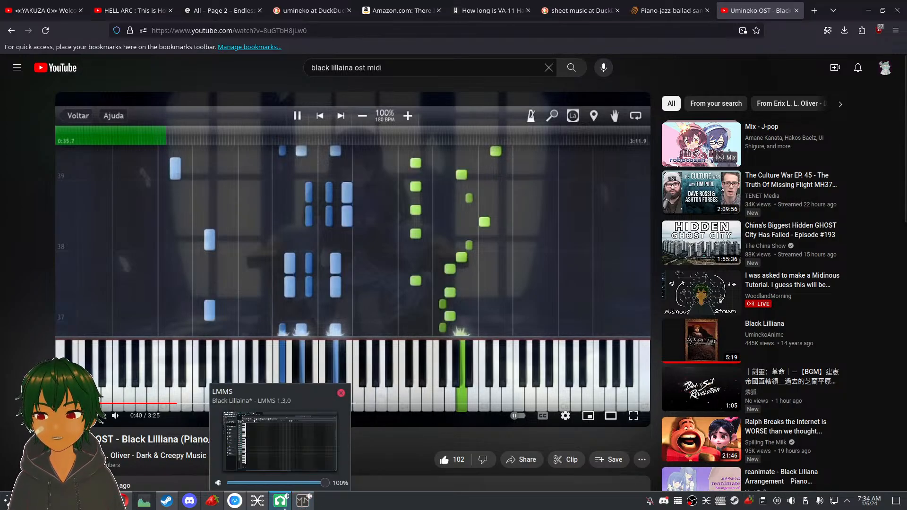
Switch back to Midinous and examine the gate-marked measures across the Black Lilliana note groups, from the first group onward
left_click(301, 499)
left_click(303, 500)
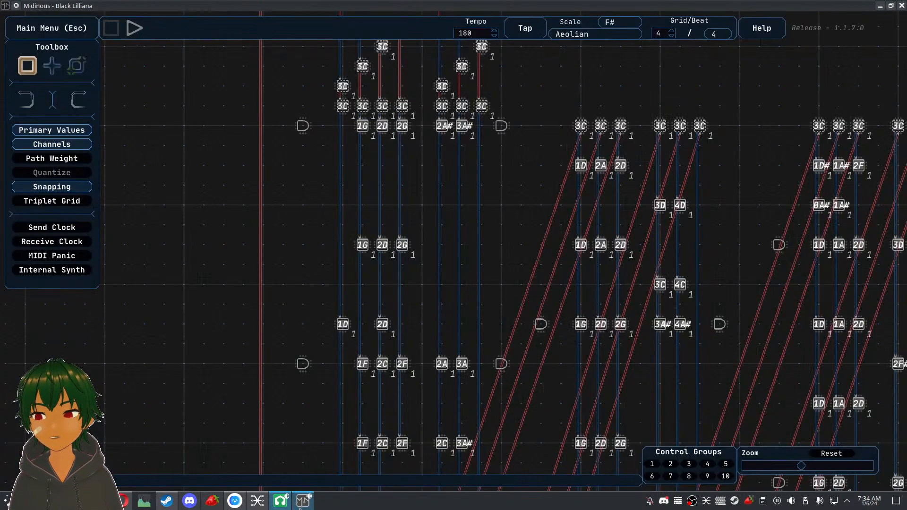
scroll(468, 185, "down", 5)
left_click_drag(462, 274, 430, 144)
left_click_drag(481, 234, 472, 283)
left_click_drag(308, 139, 354, 247)
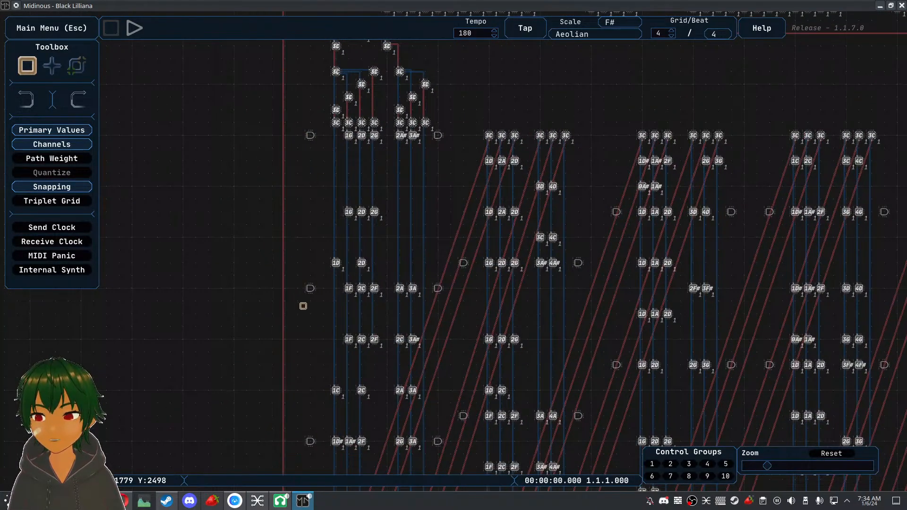
left_click_drag(304, 306, 304, 246)
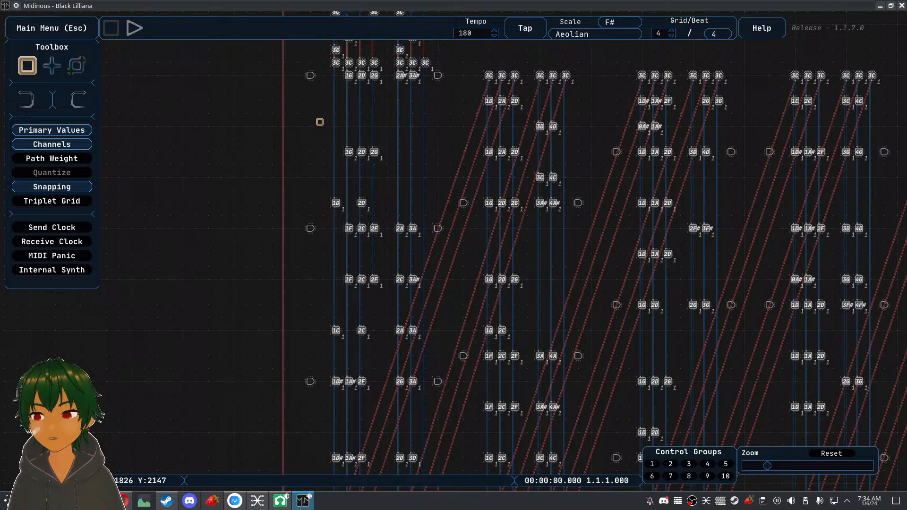
left_click_drag(321, 278, 318, 154)
left_click_drag(403, 234, 255, 308)
left_click_drag(335, 221, 284, 140)
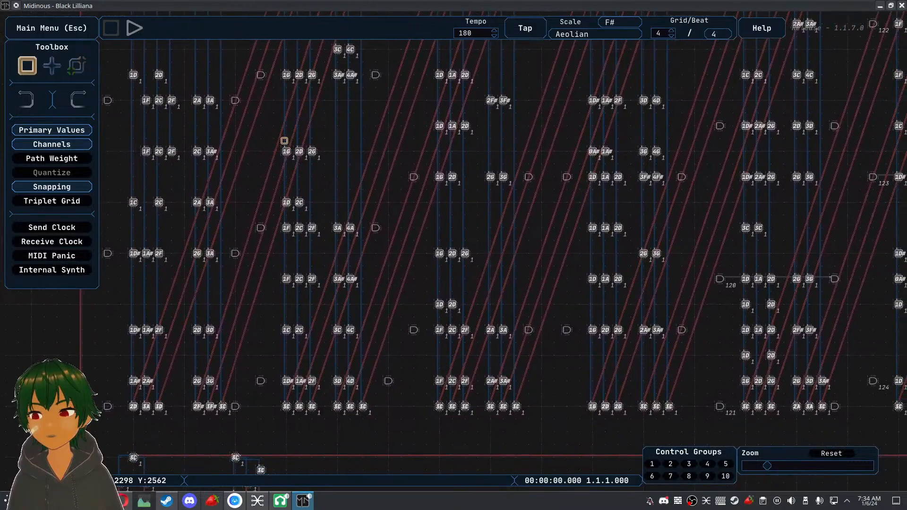
left_click_drag(339, 168, 265, 249)
left_click_drag(317, 170, 287, 156)
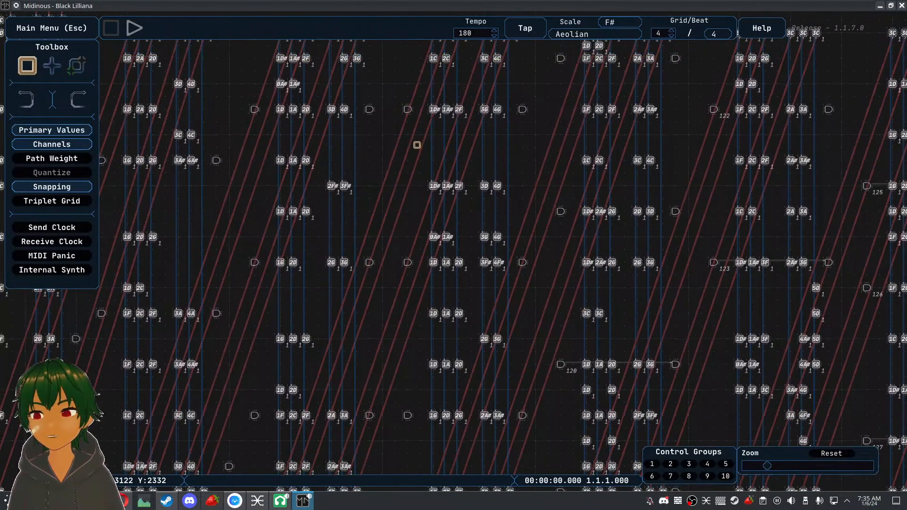
Select the 1D#, 1A#, 2F, 3D, 4D and 0A#, 1A#, 3G, 4G rows, select the measure between gates 120 and 121, and clear the selection
left_click_drag(413, 140, 515, 248)
left_click_drag(416, 340, 393, 247)
left_click_drag(469, 255, 389, 397)
left_click_drag(449, 284, 410, 137)
left_click_drag(463, 197, 389, 198)
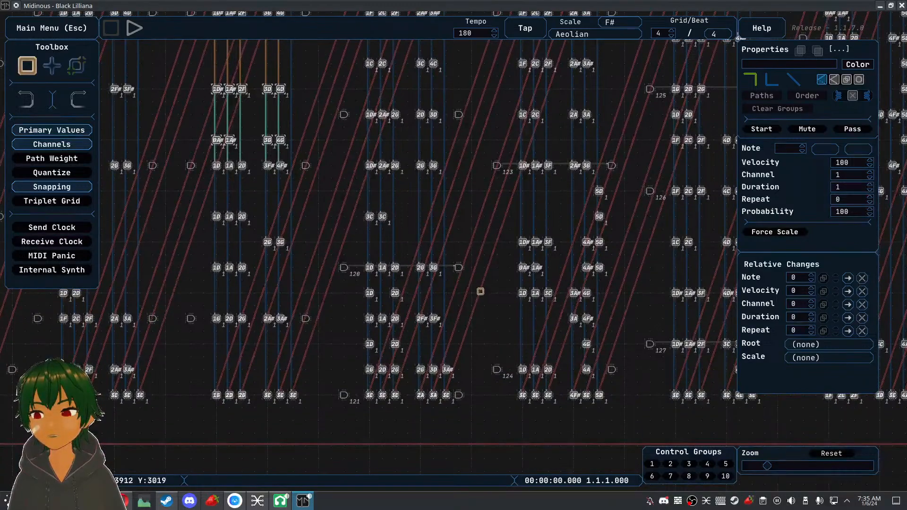
left_click_drag(473, 231, 355, 416)
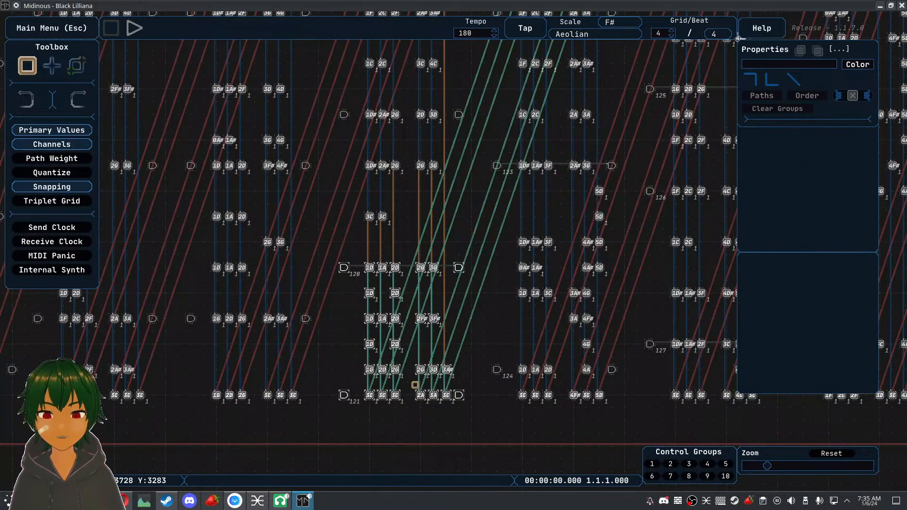
left_click(476, 322)
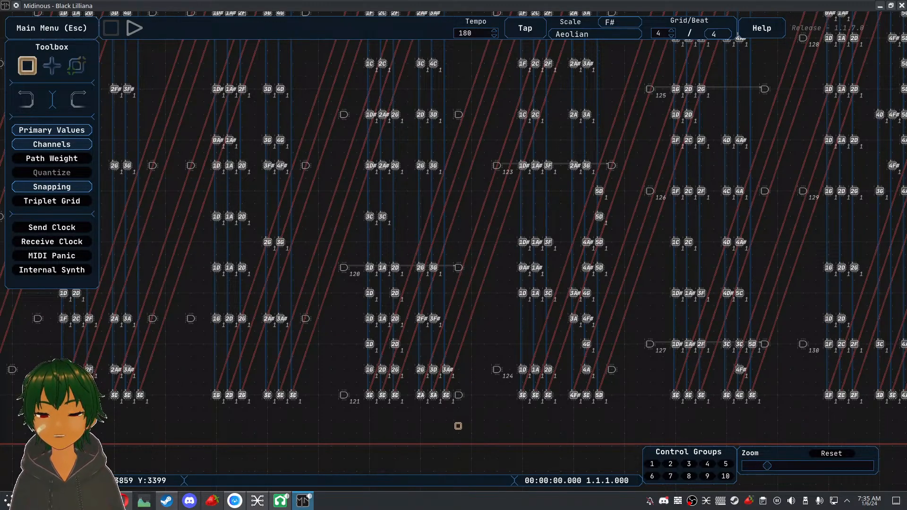
Start playback of Black Lilliana and follow the signals through the note groups leading up to gate 120
left_click_drag(423, 209, 477, 206)
left_click(134, 28)
left_click_drag(281, 178, 351, 282)
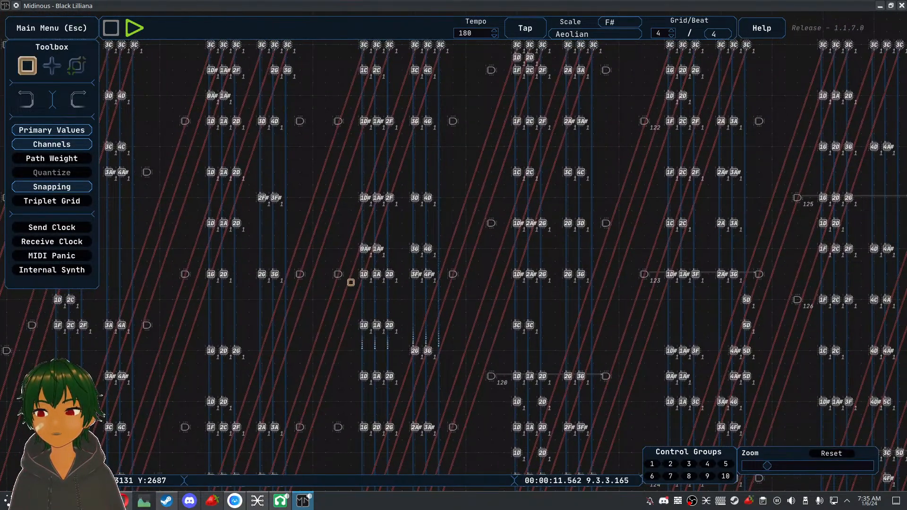
left_click_drag(468, 240, 440, 251)
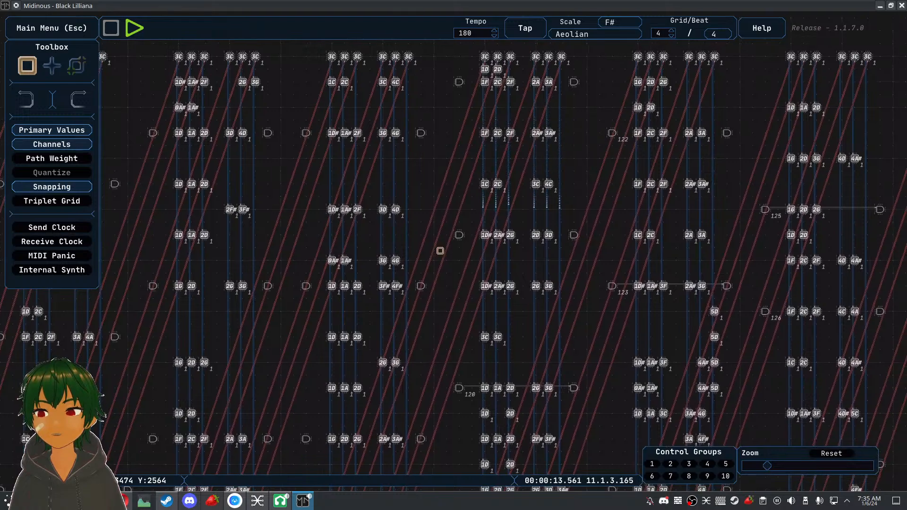
Select the note rows between gates 120 and 121 during playback and follow the signals on to the measures at gates 135 to 137
left_click_drag(574, 99, 482, 71)
left_click(475, 114)
left_click_drag(578, 221, 527, 65)
left_click_drag(536, 241, 427, 340)
left_click_drag(680, 238, 520, 301)
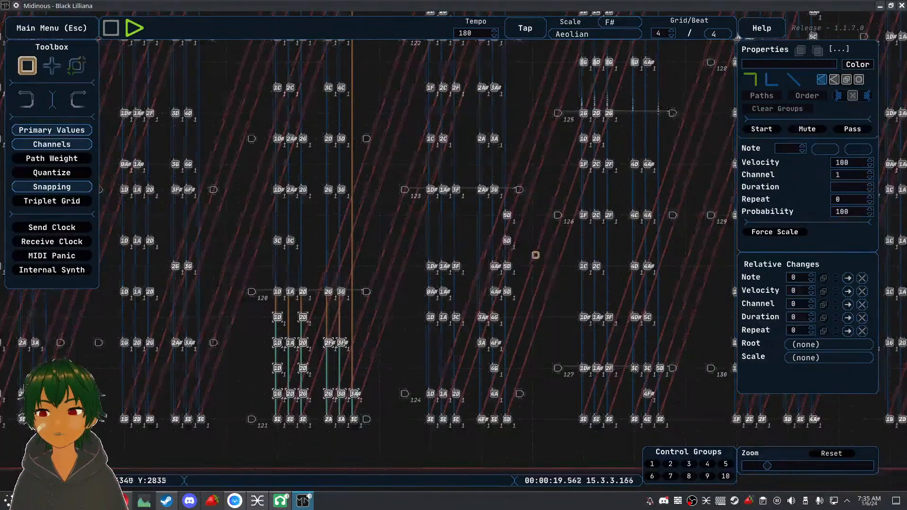
left_click_drag(539, 251, 422, 304)
left_click_drag(570, 238, 233, 240)
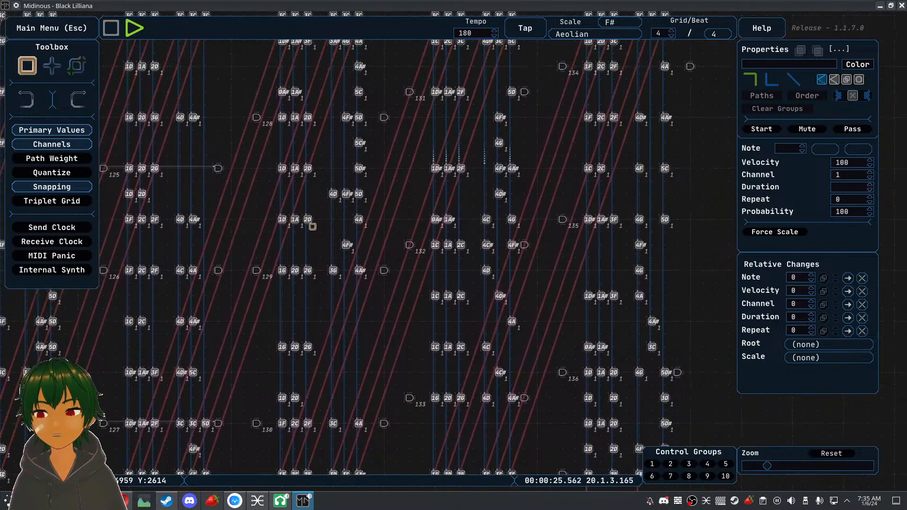
left_click_drag(410, 354, 324, 317)
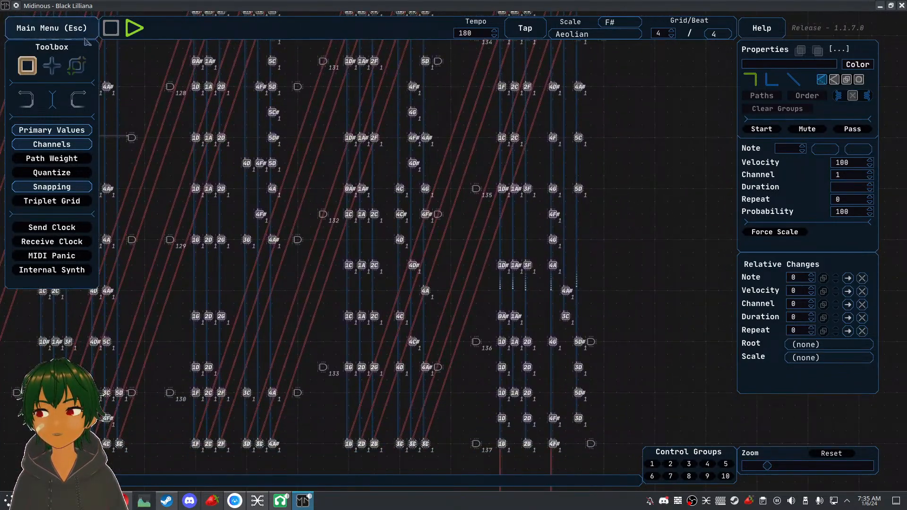
Open the saved project Black Lil Fixed
left_click(67, 27)
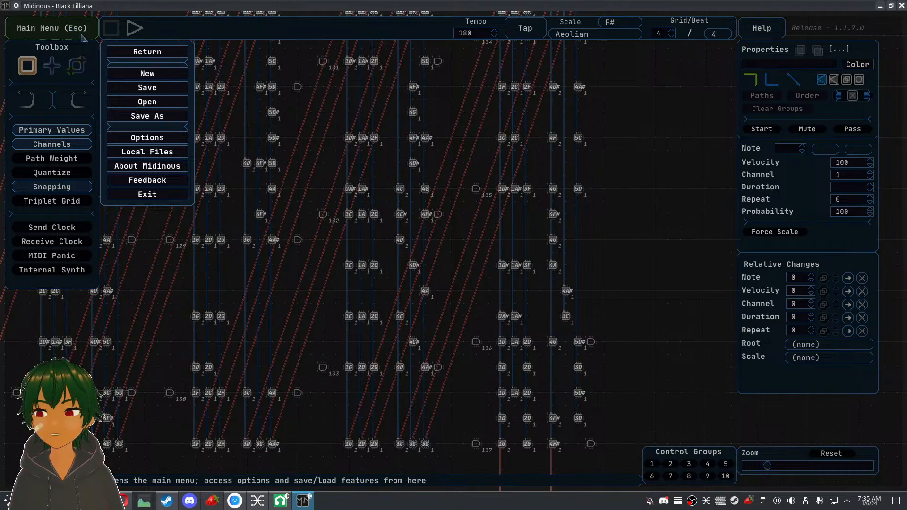
left_click(172, 104)
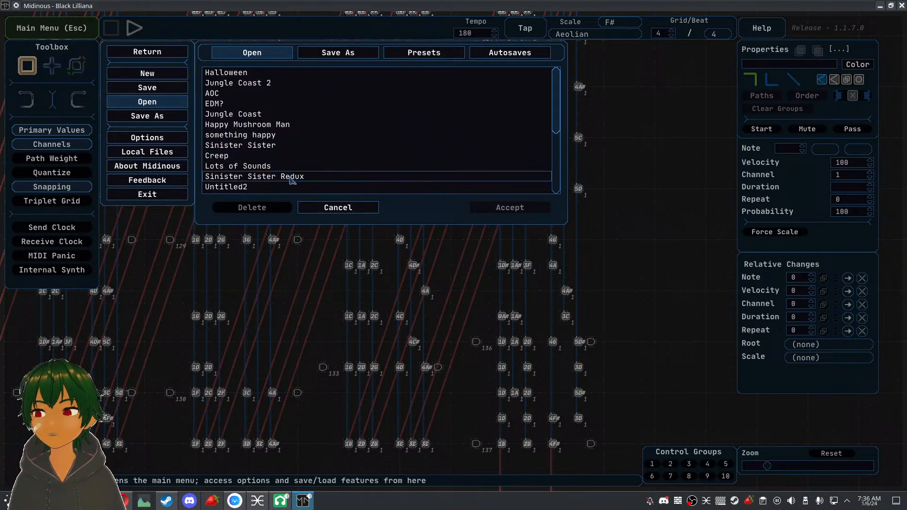
scroll(292, 182, "down", 5)
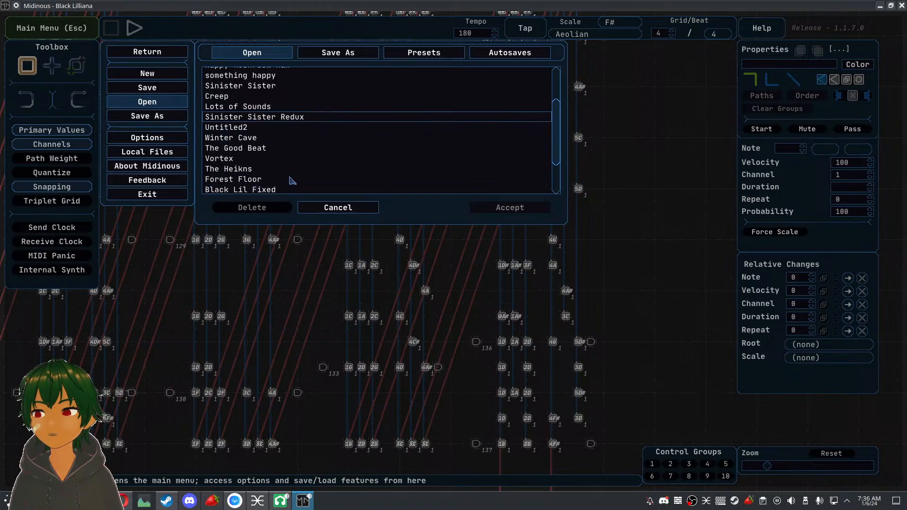
left_click(279, 155)
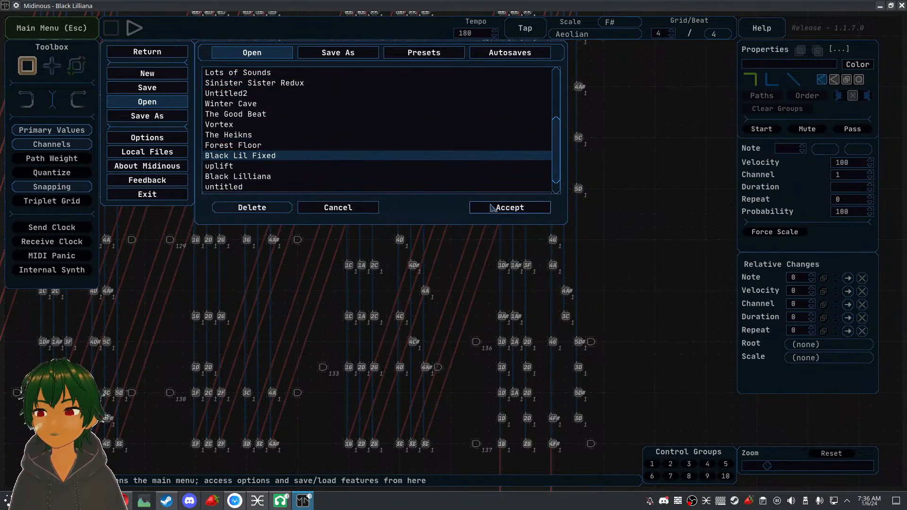
left_click(482, 208)
Make the muted 3C point above the gate 105 note group a start point and start playback
scroll(431, 193, "down", 3)
left_click_drag(459, 319, 415, 73)
left_click_drag(376, 347, 326, 128)
left_click_drag(465, 378, 267, 167)
left_click_drag(422, 236, 220, 112)
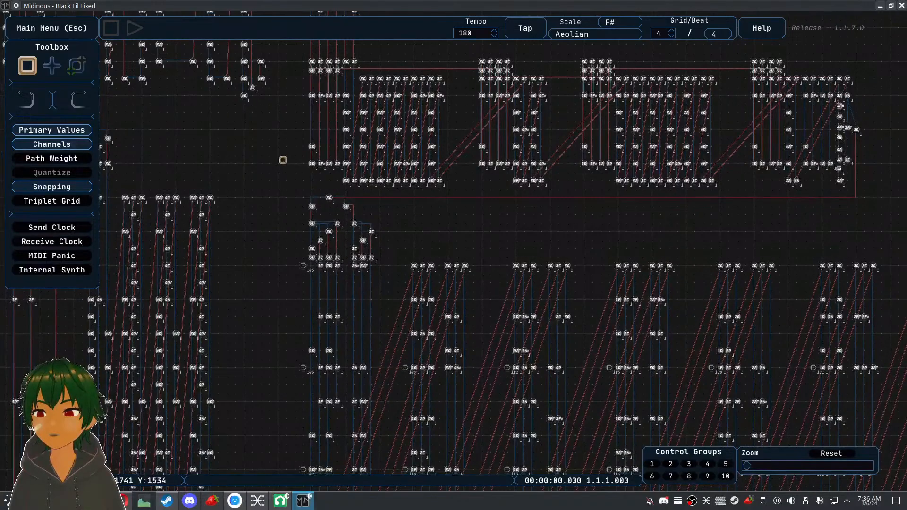
left_click_drag(358, 271, 322, 204)
scroll(367, 245, "up", 2)
left_click(307, 177)
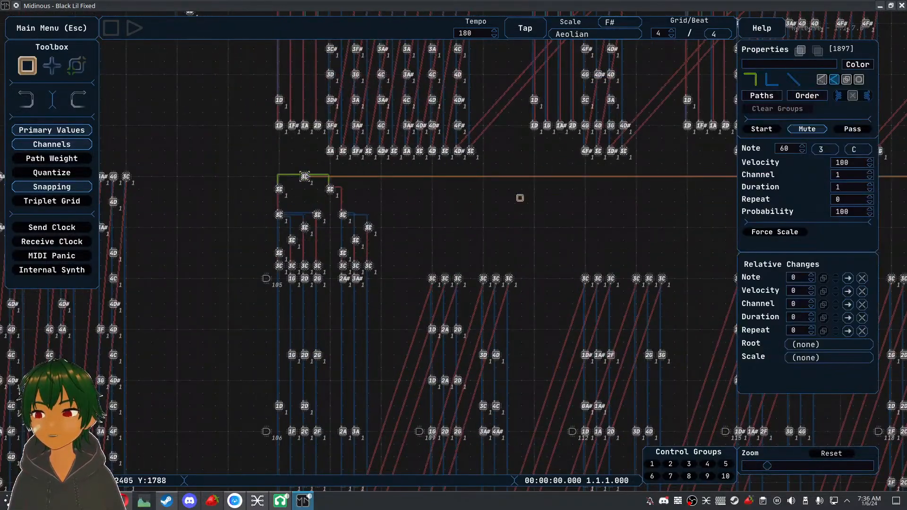
left_click(134, 28)
Follow the playback through the numbered measures of Black Lil Fixed, from gate 112 to gate 129
scroll(428, 265, "down", 3)
left_click_drag(465, 343, 351, 277)
scroll(372, 258, "up", 1)
left_click_drag(489, 255, 403, 253)
left_click_drag(623, 258, 497, 239)
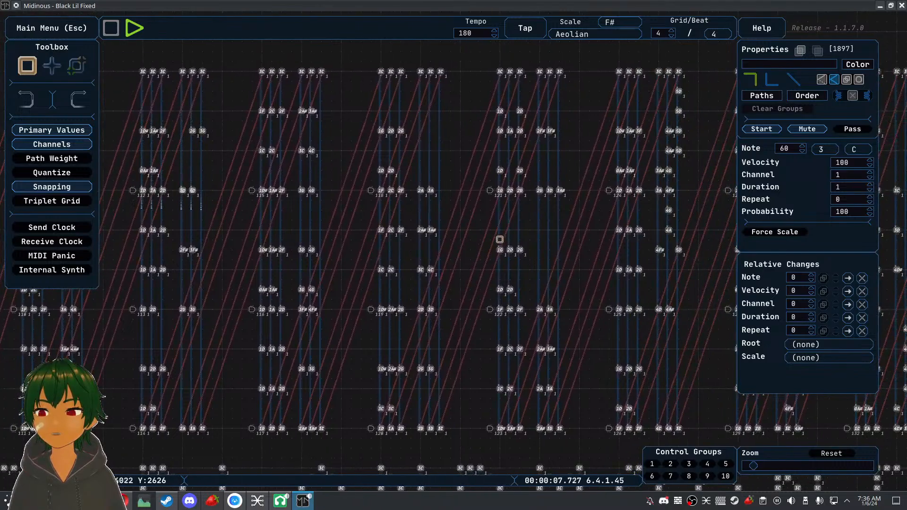
left_click_drag(623, 231, 604, 235)
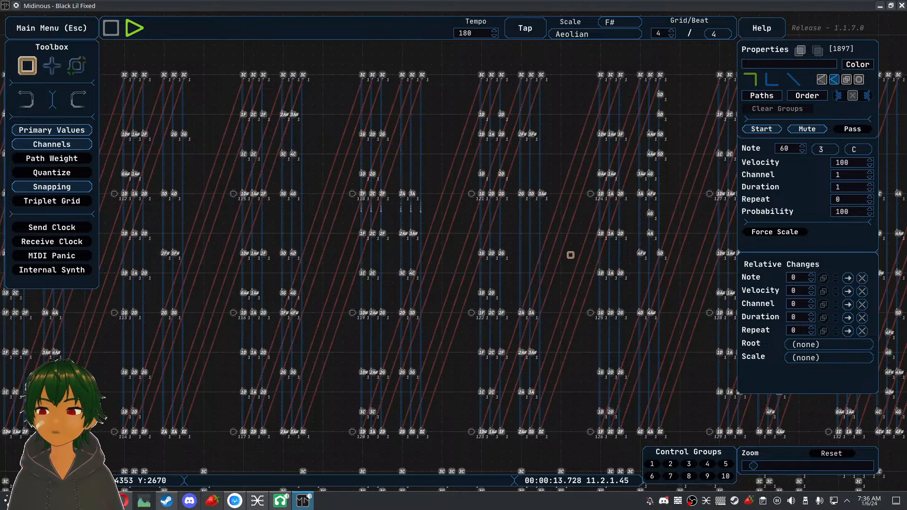
left_click_drag(624, 257, 437, 259)
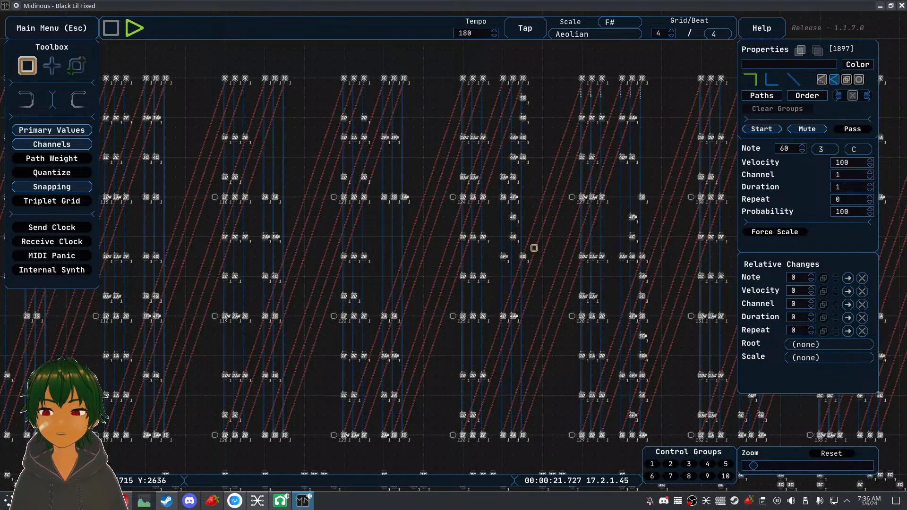
Select the logic gate labelled 124 to inspect its properties
scroll(453, 250, "up", 3)
left_click(453, 159)
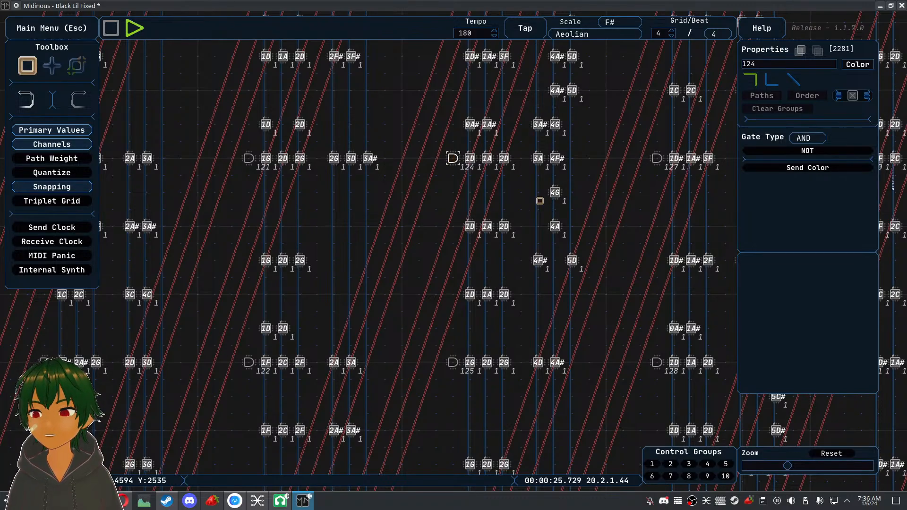
scroll(532, 199, "down", 3)
scroll(465, 174, "down", 1)
Examine the long note columns located before the gate 105 group while the song plays
left_click_drag(565, 215, 396, 226)
scroll(396, 229, "down", 2)
left_click_drag(305, 176, 557, 102)
left_click_drag(370, 341, 559, 86)
left_click_drag(427, 326, 359, 218)
scroll(359, 218, "up", 5)
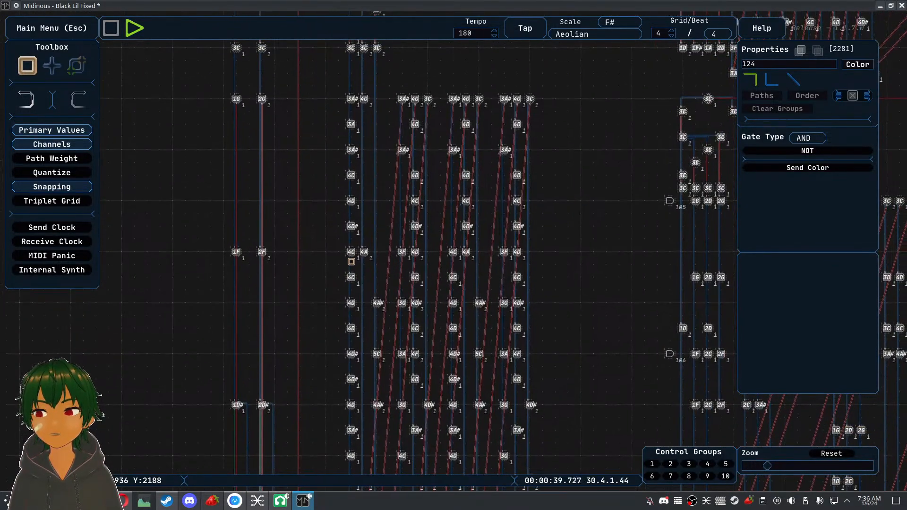
Examine the paired bass-note columns beside the long melody runs, and return to the score's opening points beside the BLACK LILLIANA lettering
left_click_drag(406, 336, 458, 344)
scroll(387, 267, "up", 3)
left_click_drag(405, 247, 466, 45)
left_click_drag(445, 288, 453, 68)
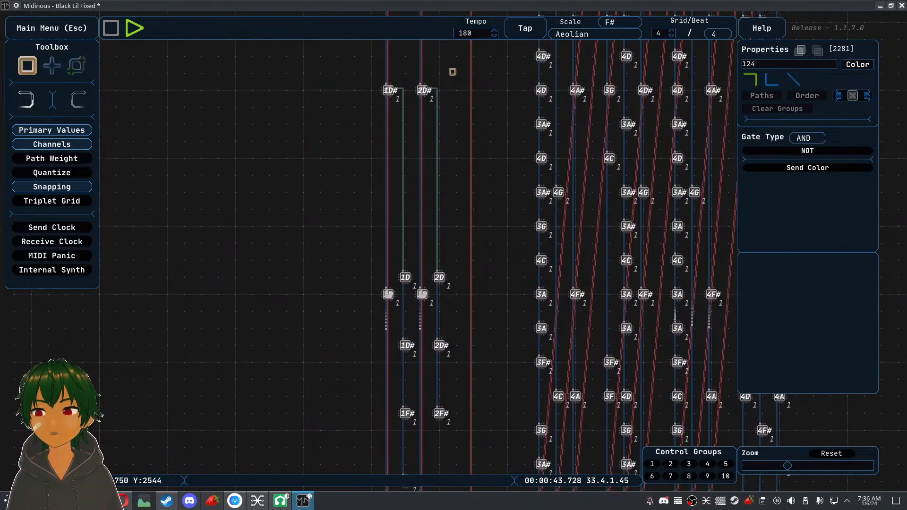
left_click_drag(449, 179, 412, 314)
scroll(412, 314, "down", 3)
scroll(425, 232, "down", 1)
left_click_drag(421, 160, 428, 346)
left_click_drag(402, 232, 428, 397)
left_click_drag(419, 184, 485, 420)
left_click_drag(383, 61, 418, 171)
scroll(418, 171, "up", 3)
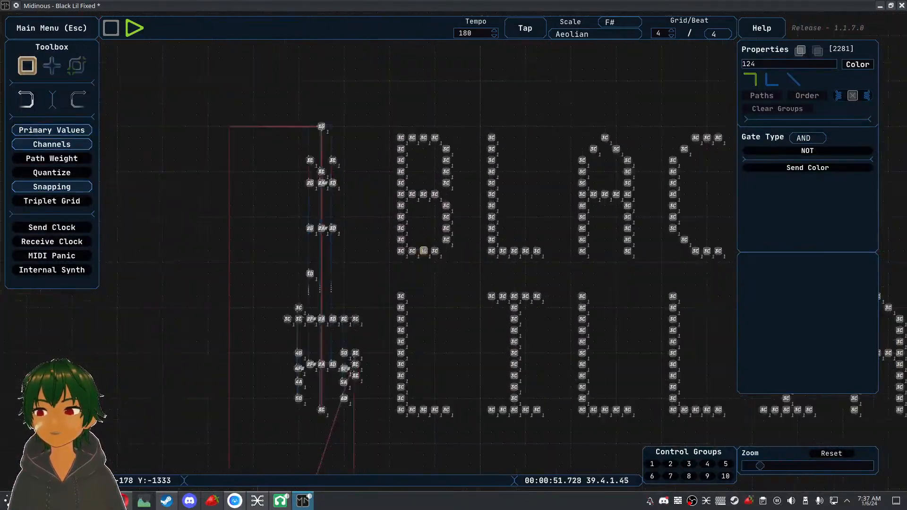
Follow the opening bass and chord columns down to the 2A#, 3C#, 3E chords with diagonal paths
left_click_drag(415, 283, 601, 270)
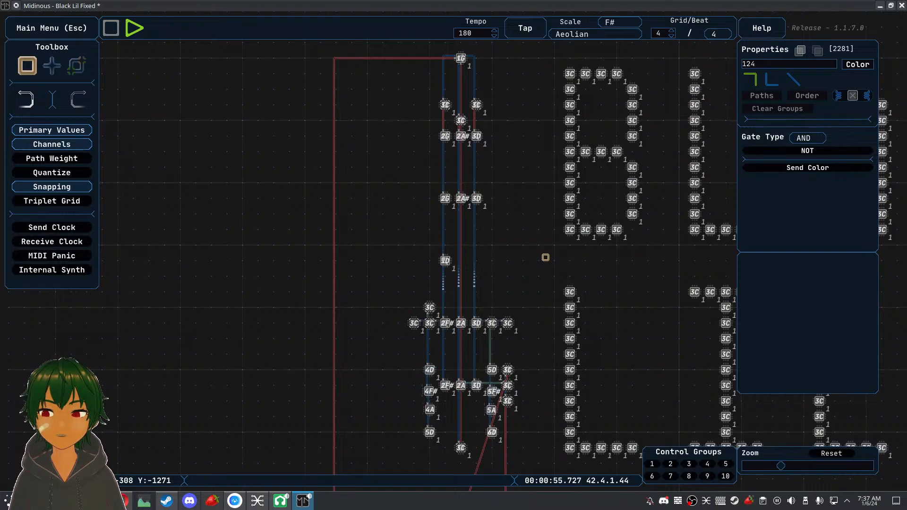
left_click_drag(530, 310, 503, 71)
left_click_drag(544, 427, 519, 127)
left_click_drag(512, 326, 486, 127)
left_click_drag(581, 336, 583, 292)
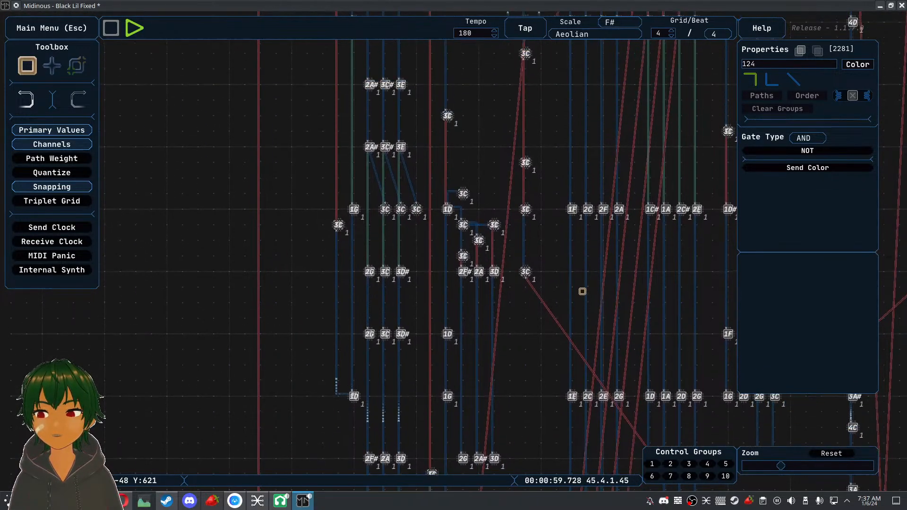
left_click_drag(413, 132, 334, 245)
left_click_drag(368, 113, 339, 144)
left_click_drag(320, 225, 331, 140)
Inspect the properties of the muted 3C point at the end of the diagonal path from the 3E note, and clear the selection
left_click(464, 162)
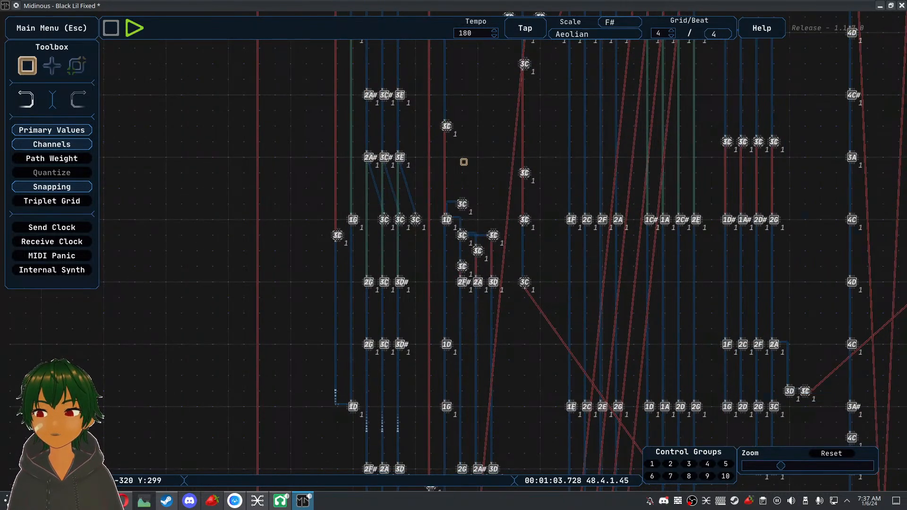
left_click(416, 220)
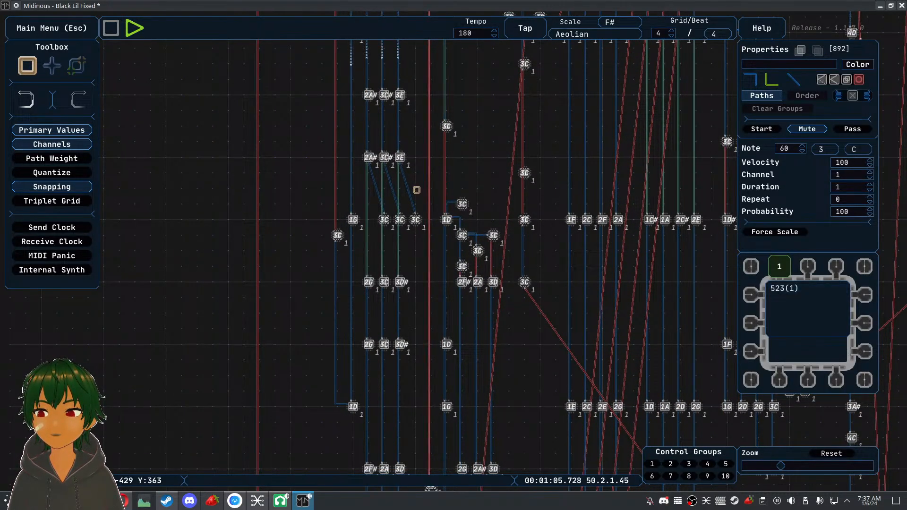
left_click(473, 180)
left_click_drag(474, 180, 378, 77)
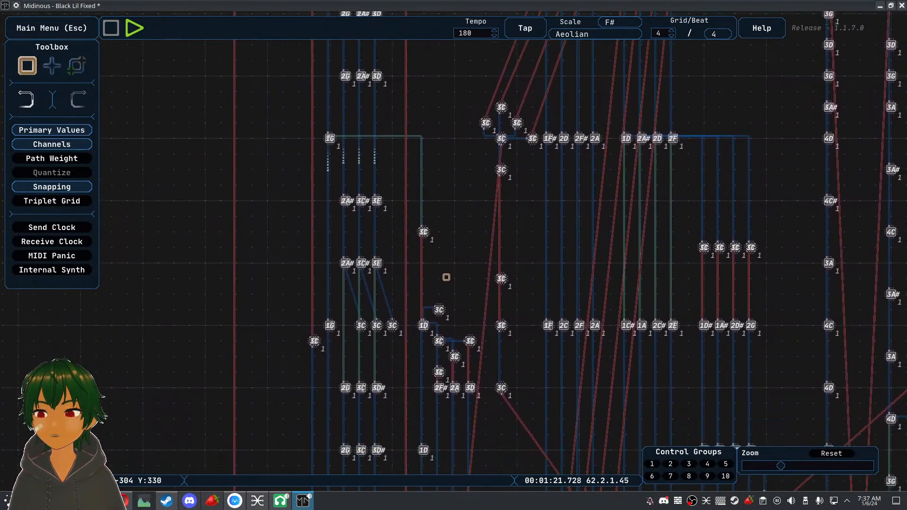
Follow the playback through the looping four-note chord columns located before the long melody columns
left_click_drag(495, 391, 371, 502)
left_click_drag(397, 205, 336, 121)
left_click_drag(481, 329, 428, 163)
scroll(435, 203, "down", 4)
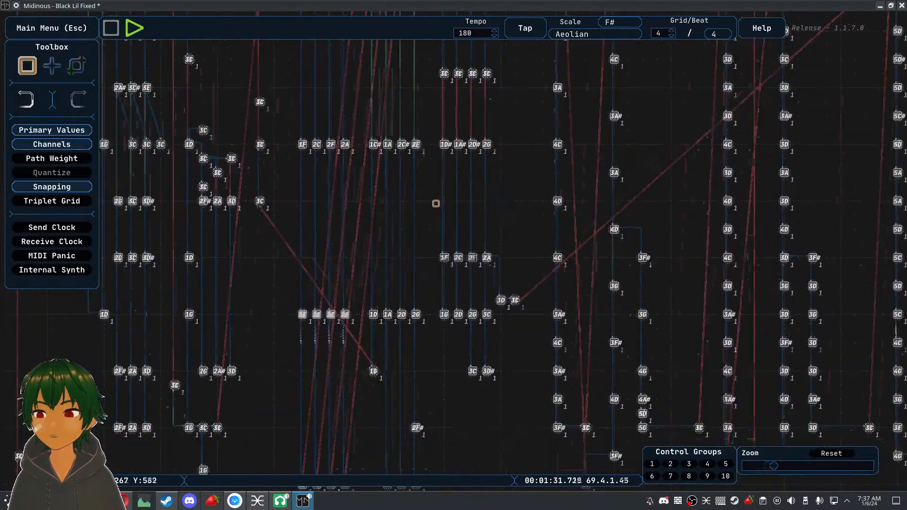
left_click_drag(425, 227, 420, 278)
left_click_drag(423, 120, 423, 189)
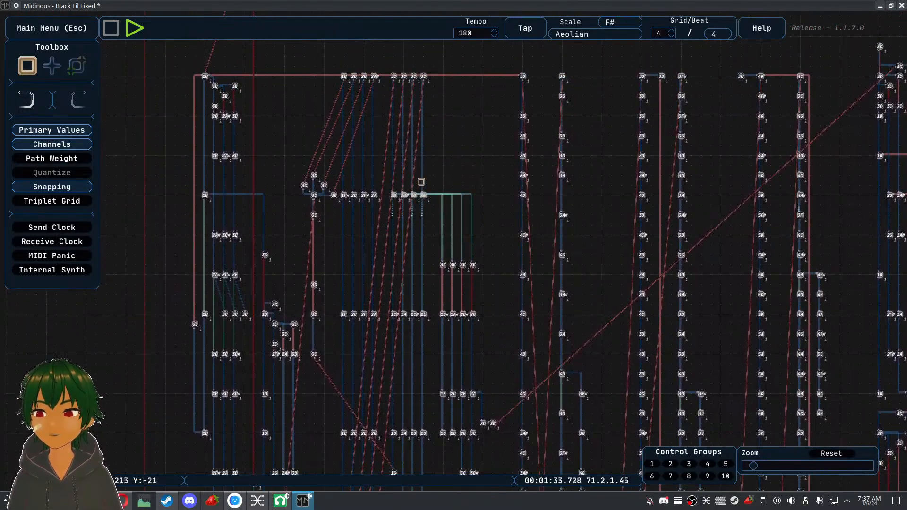
left_click_drag(358, 397, 355, 304)
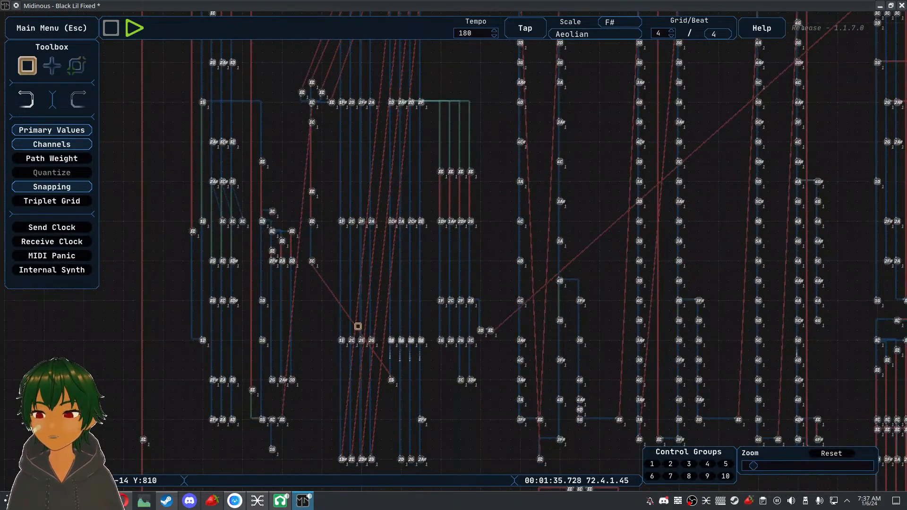
scroll(398, 185, "up", 3)
scroll(417, 281, "down", 3)
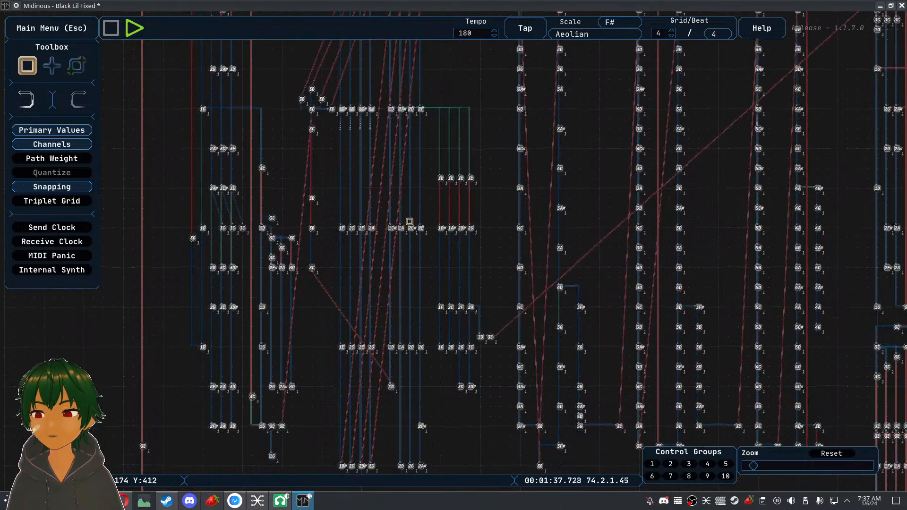
scroll(419, 259, "up", 2)
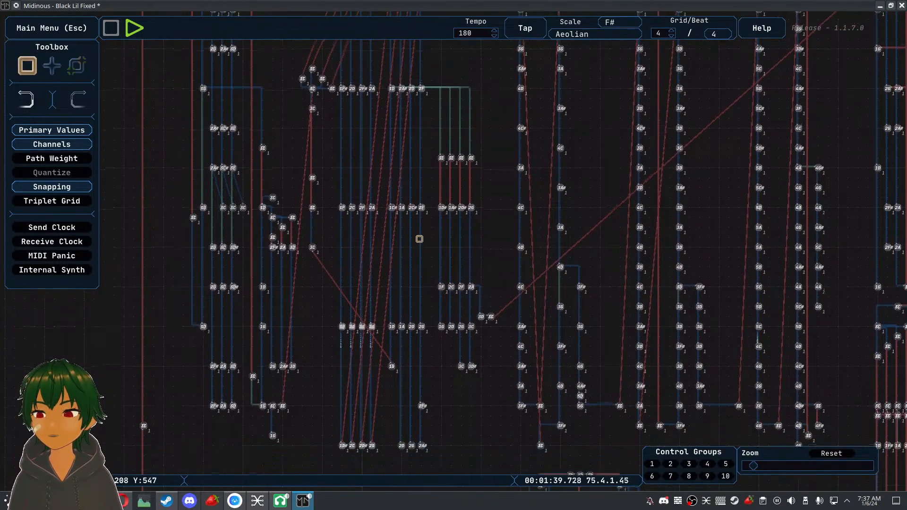
scroll(409, 231, "down", 2)
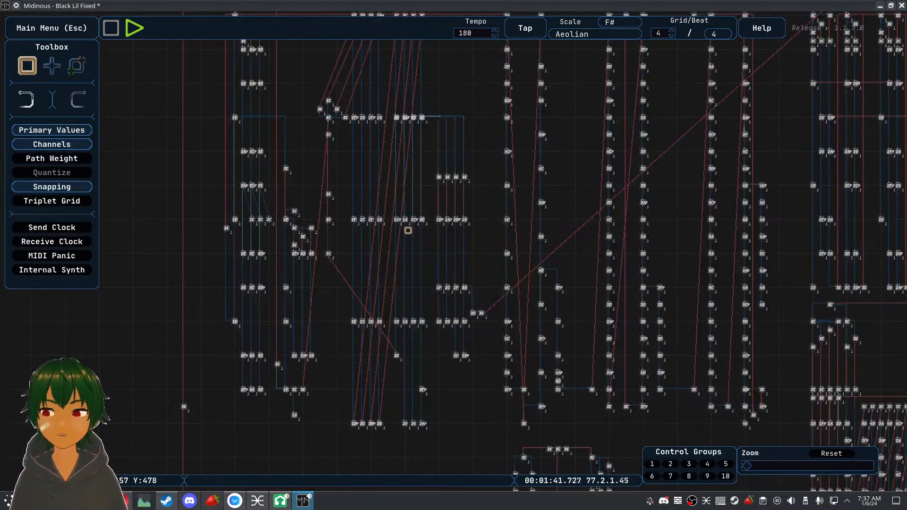
left_click_drag(465, 273, 357, 279)
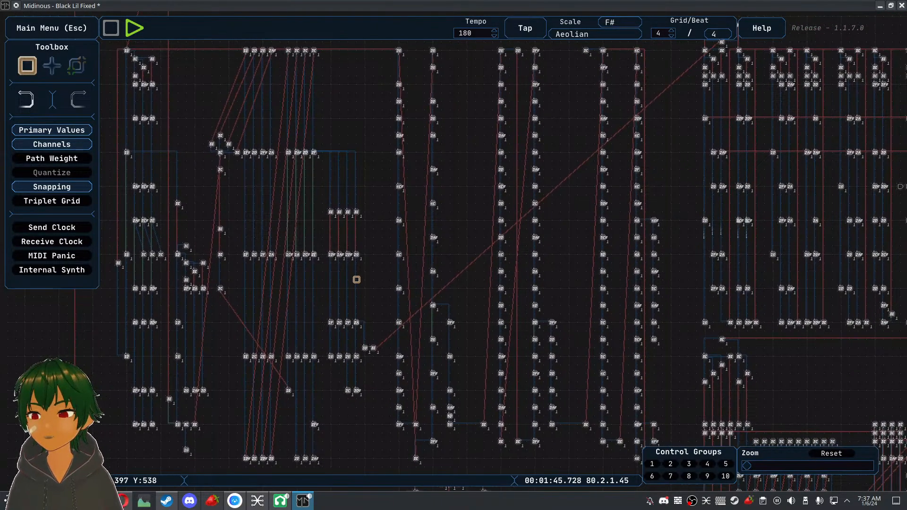
left_click_drag(304, 198, 342, 182)
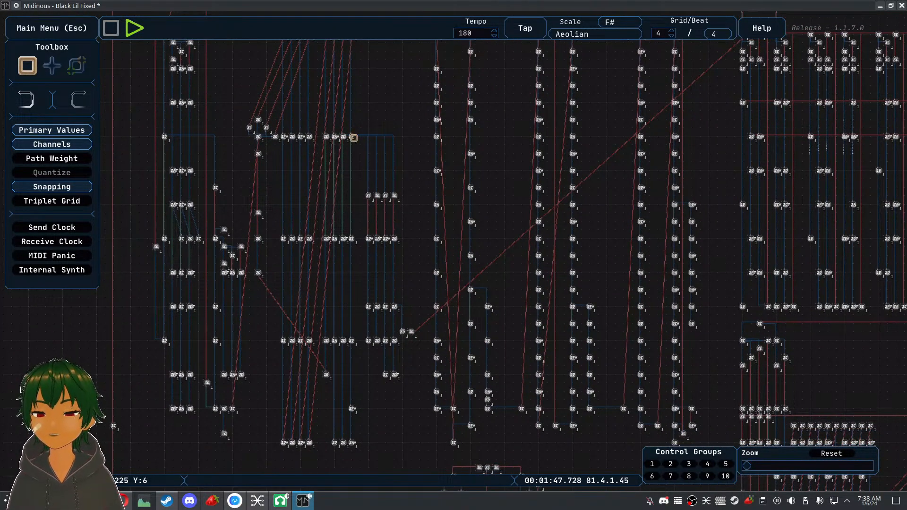
Follow the playback into the wide block of chord measures containing the two unlabelled logic gates
left_click_drag(398, 179, 218, 195)
left_click_drag(461, 201, 291, 233)
left_click_drag(554, 213, 489, 215)
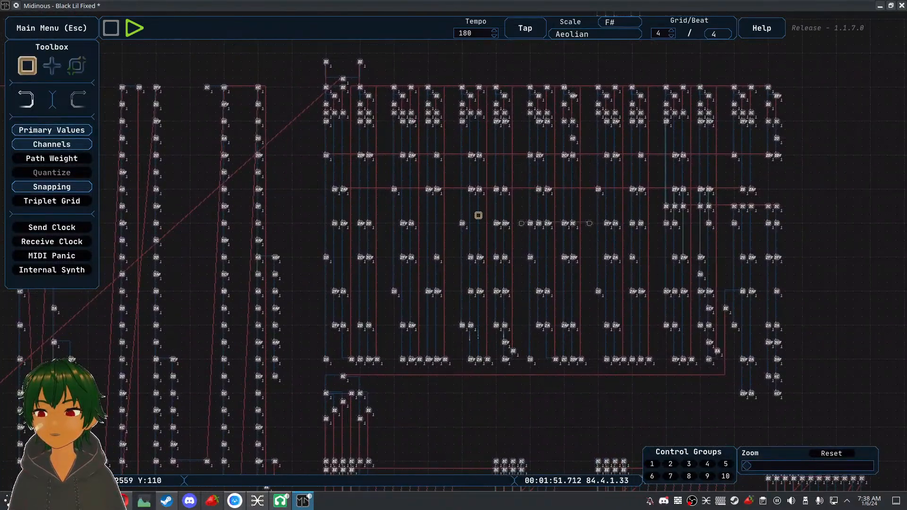
scroll(484, 216, "up", 5)
scroll(524, 241, "down", 2)
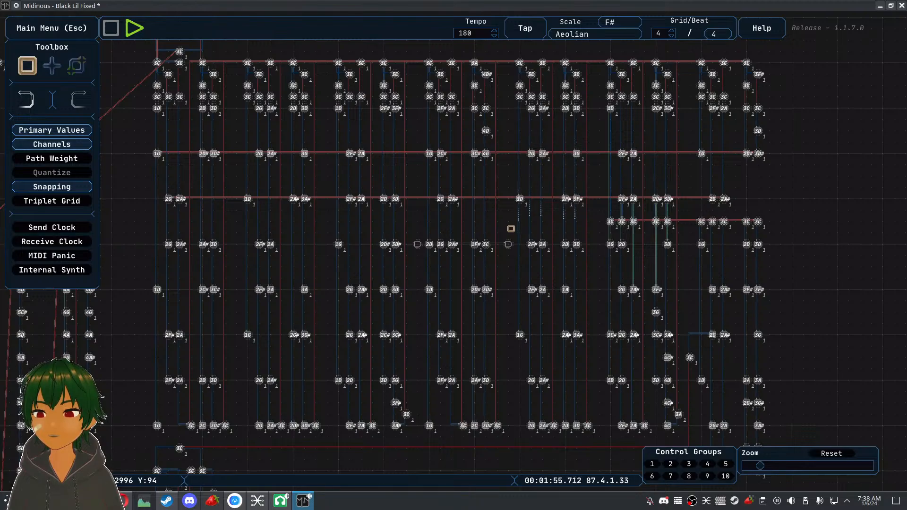
Inspect the properties of the five notes between the two unlabelled logic gates and of one of the gates
left_click_drag(500, 230, 423, 256)
scroll(438, 266, "up", 3)
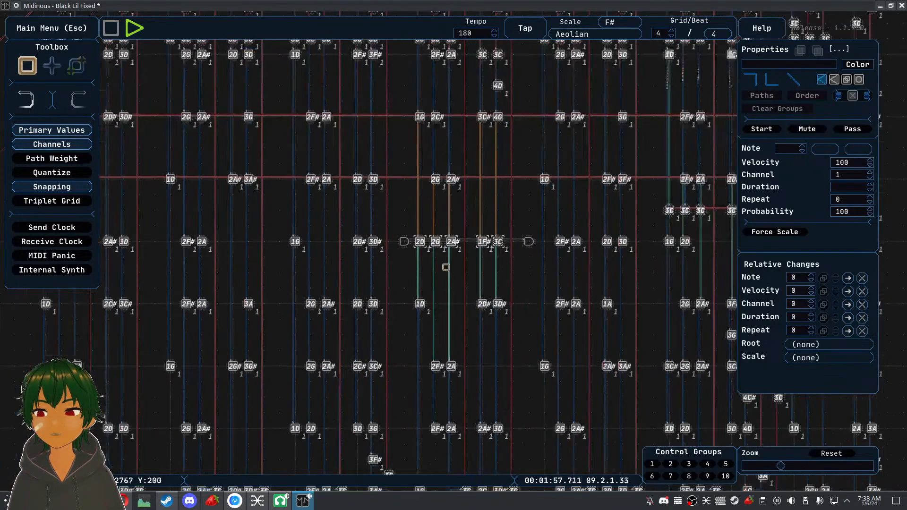
left_click_drag(528, 277, 540, 222)
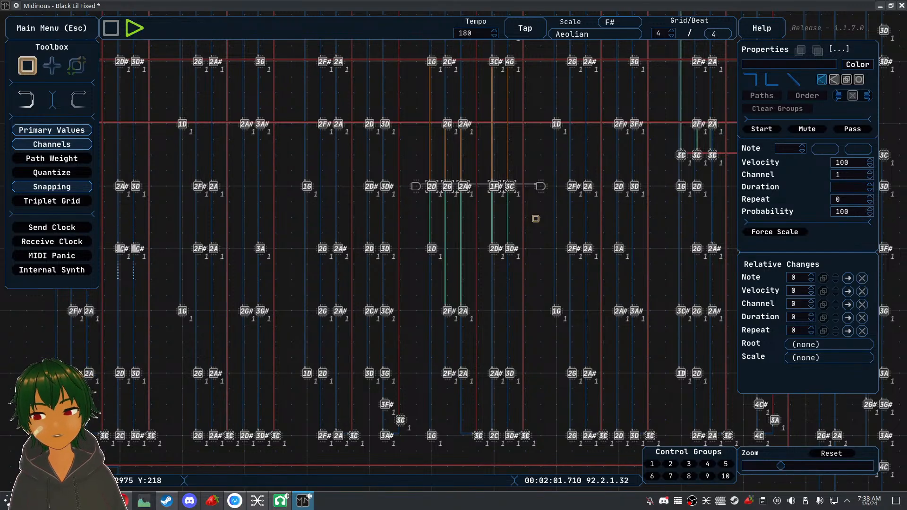
left_click(539, 185)
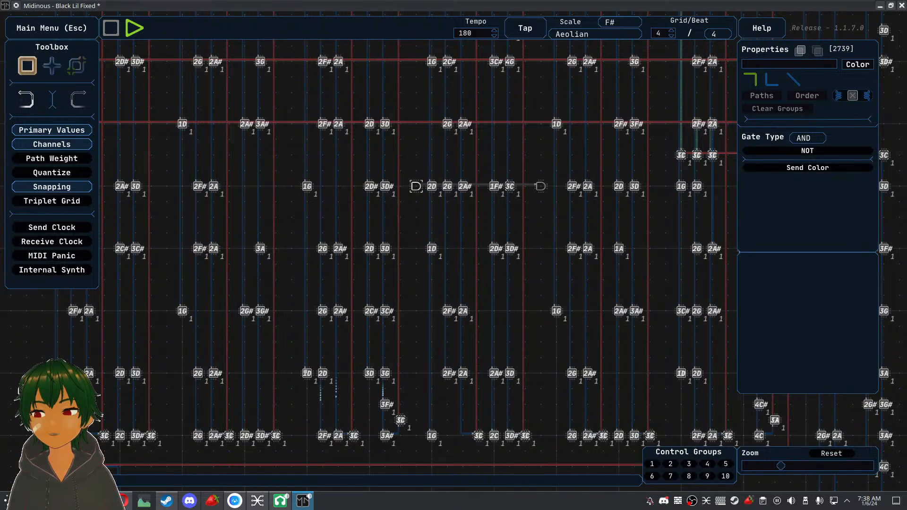
Switch to the Black Lilliana piano-roll video in the browser to compare it, and return to Midinous
left_click(99, 501)
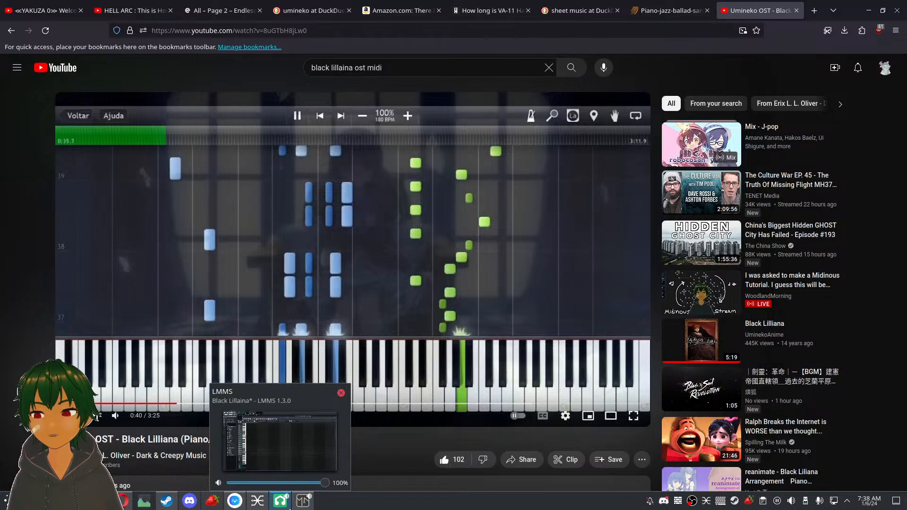
left_click(280, 501)
left_click(302, 504)
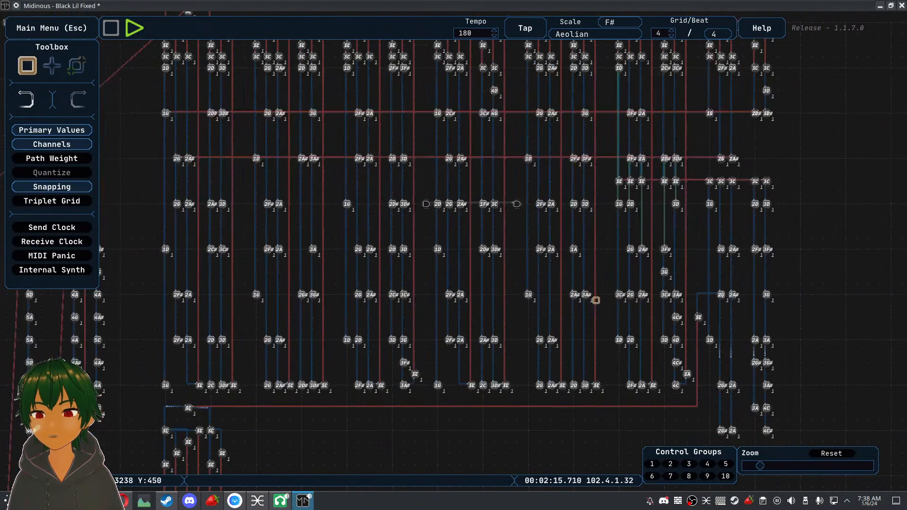
Follow the playback through the dense note clusters below the chord block and into the numbered measures starting at gate 105
left_click_drag(495, 305, 539, 156)
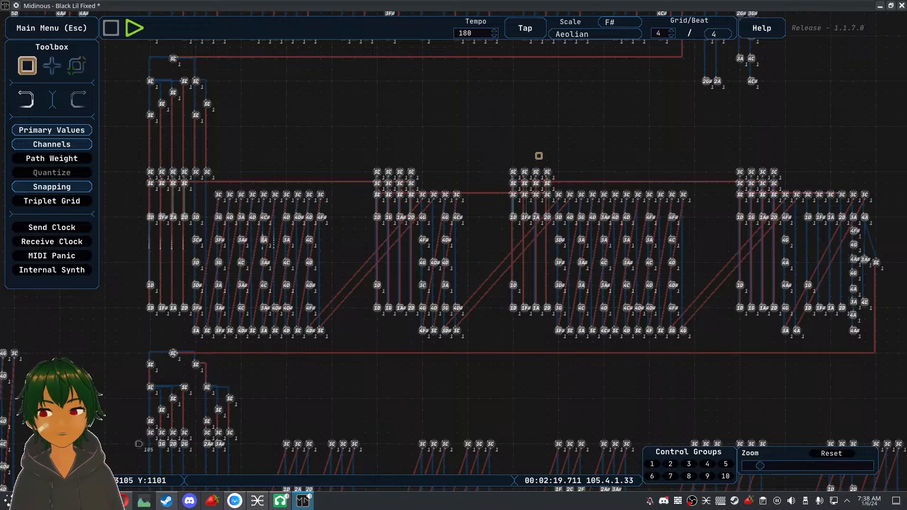
left_click_drag(347, 274, 391, 279)
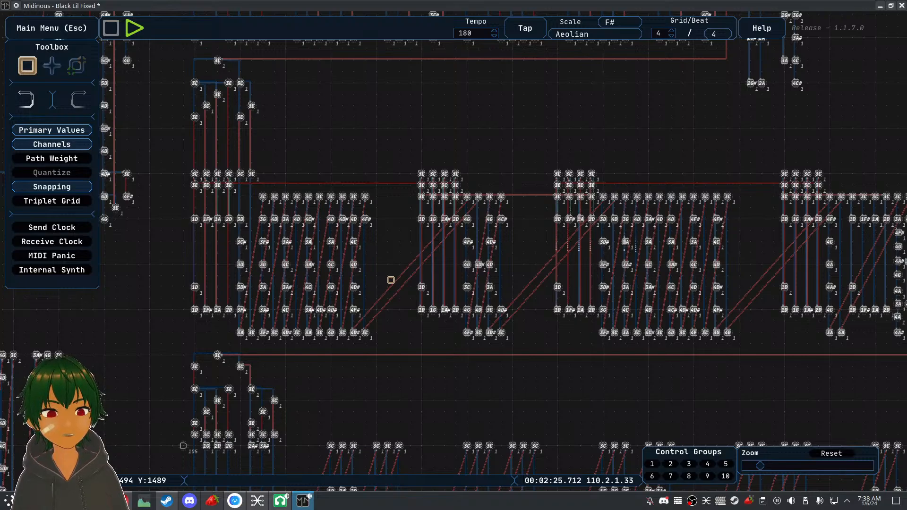
left_click_drag(538, 283, 483, 22)
scroll(402, 256, "down", 2)
left_click_drag(402, 256, 389, 152)
left_click_drag(458, 205, 386, 195)
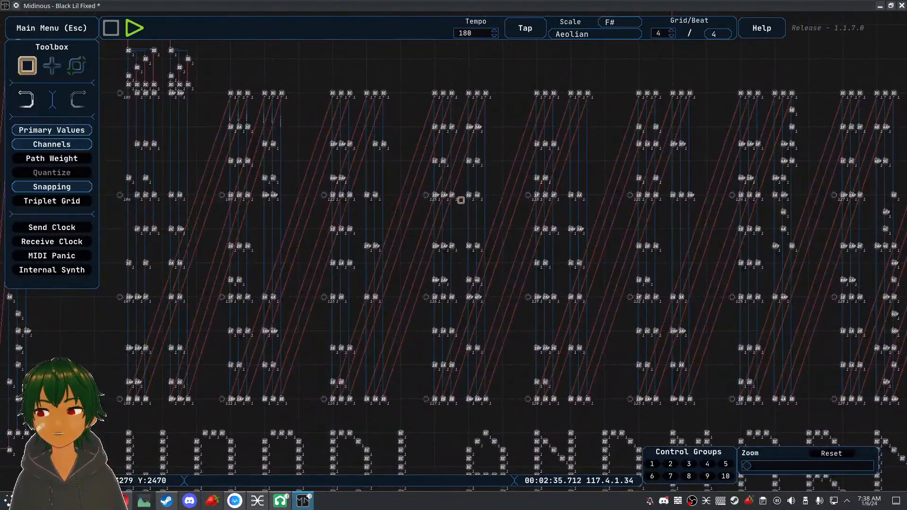
Inspect the 2F#, 3F# pair and the 1D, 1A, 2D chord just above gate 113, and clear the selection
left_click_drag(389, 229, 359, 257)
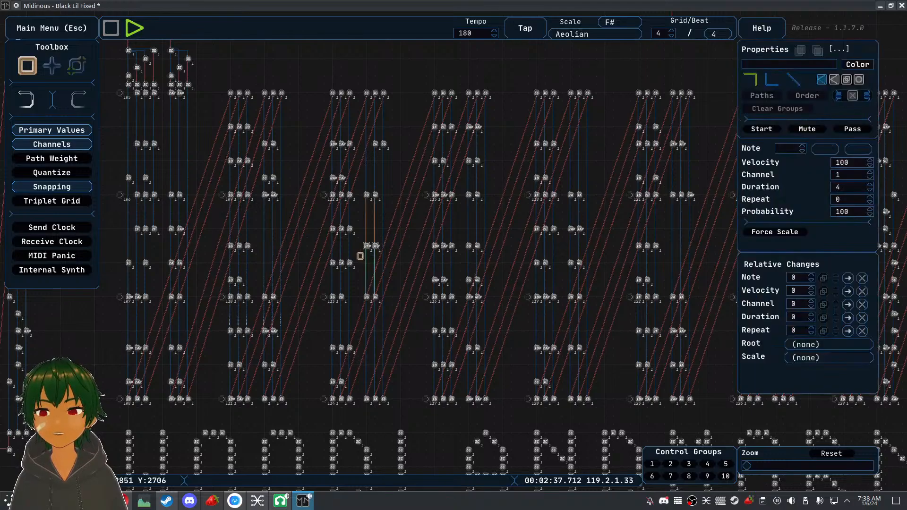
scroll(365, 287, "up", 3)
scroll(465, 213, "up", 3)
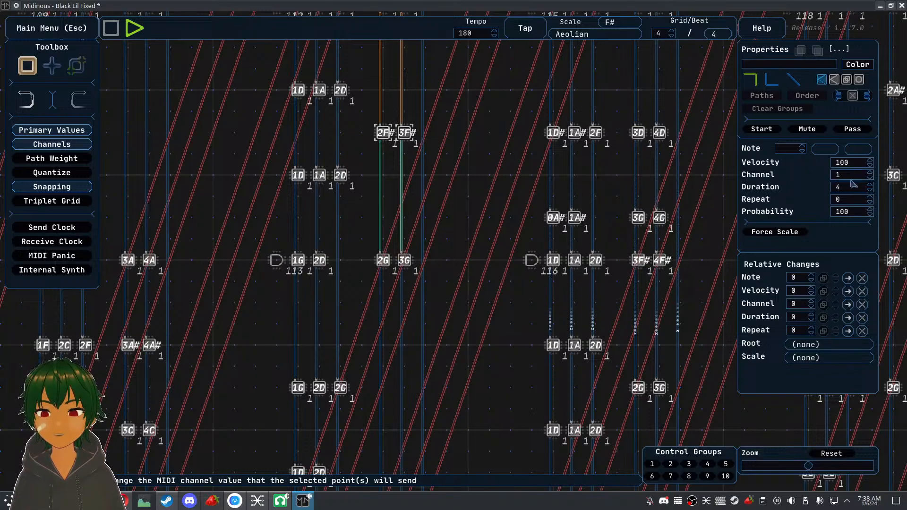
left_click_drag(353, 152, 272, 204)
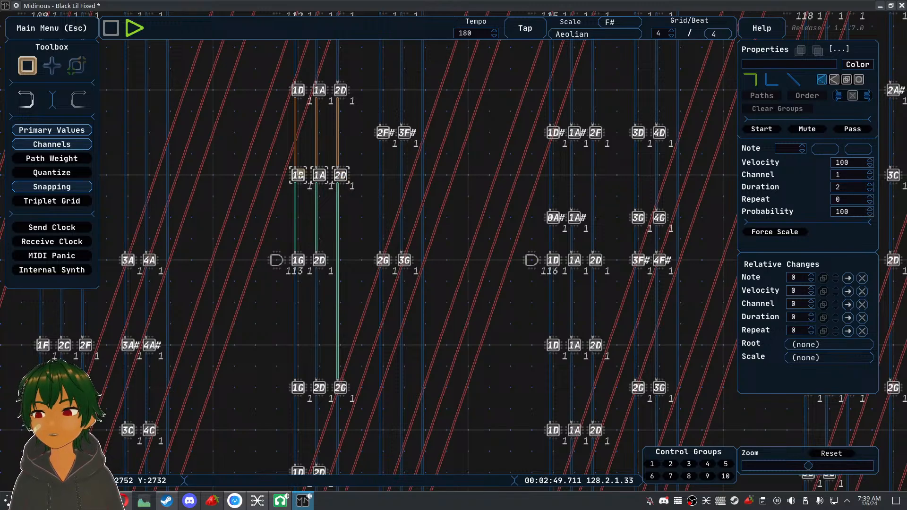
left_click(293, 214)
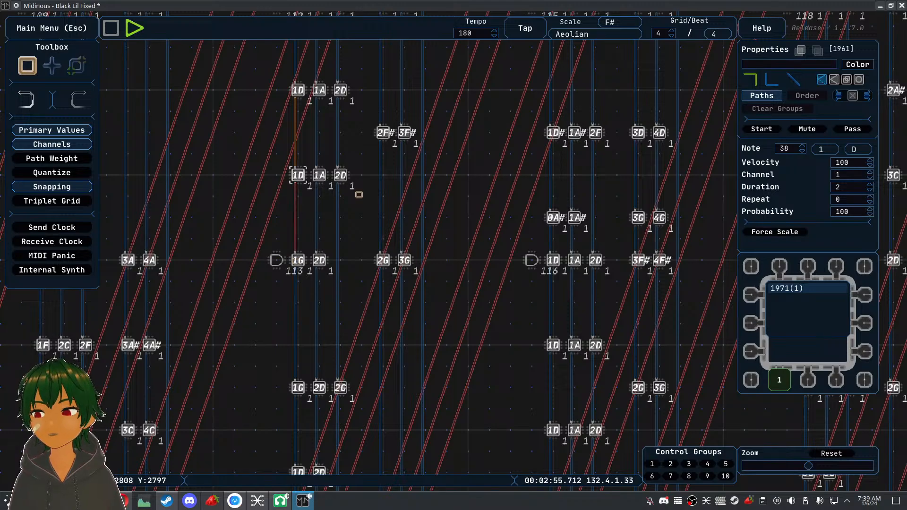
left_click_drag(370, 116, 418, 159)
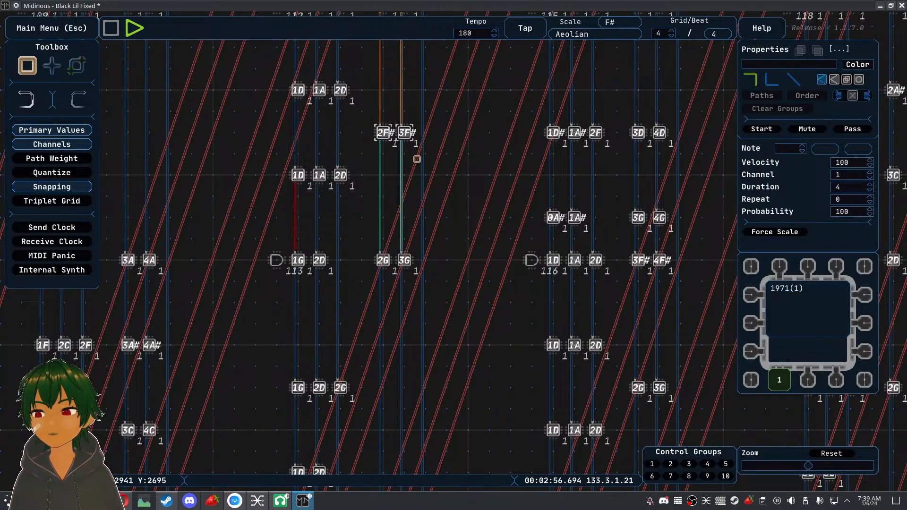
left_click(450, 213)
Go back from the numbered measures through the chord block to the looping columns near the beginning of the score
scroll(456, 213, "down", 2)
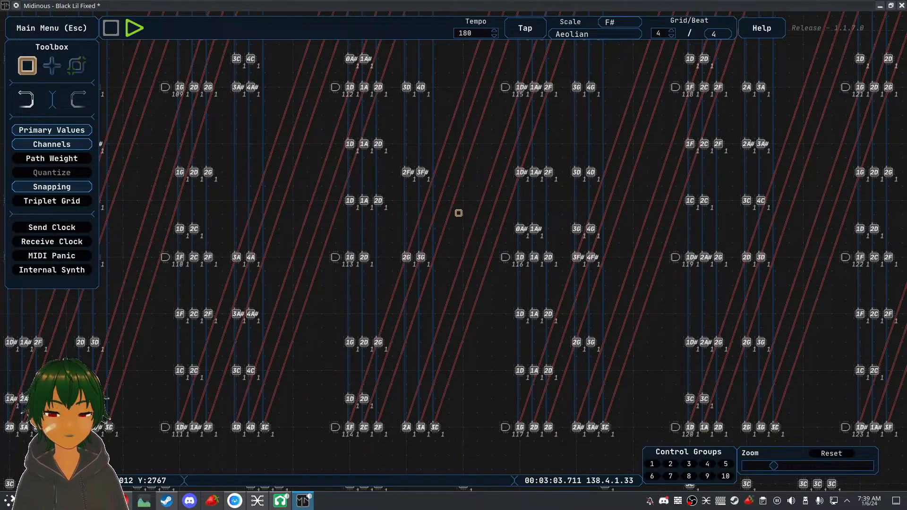
scroll(458, 213, "down", 3)
left_click_drag(477, 320, 419, 417)
left_click_drag(455, 247, 444, 357)
left_click_drag(444, 225, 522, 365)
left_click_drag(439, 196, 507, 298)
left_click_drag(450, 210, 462, 287)
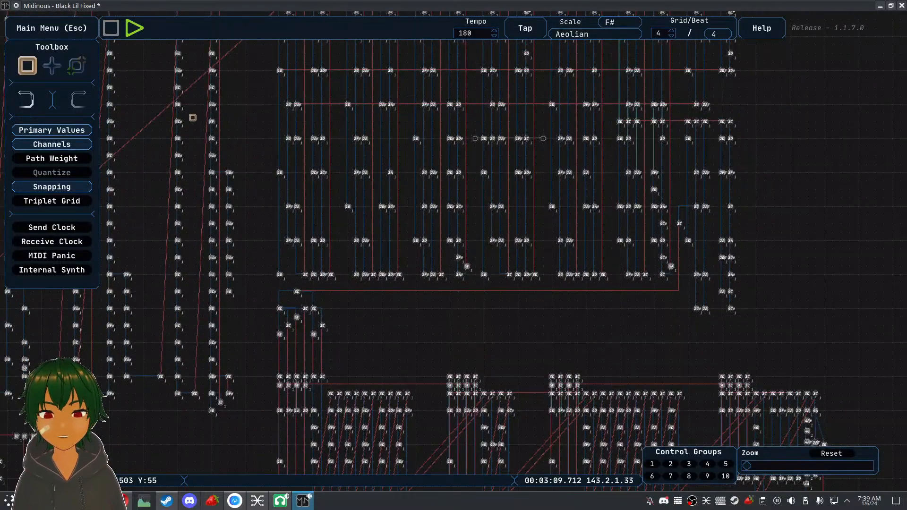
left_click_drag(214, 250, 561, 161)
left_click_drag(385, 87, 241, 261)
left_click_drag(563, 214, 506, 202)
Stop playback and open the saved song Winter Cave, discarding the unsaved changes to the current song
left_click(111, 28)
left_click(51, 28)
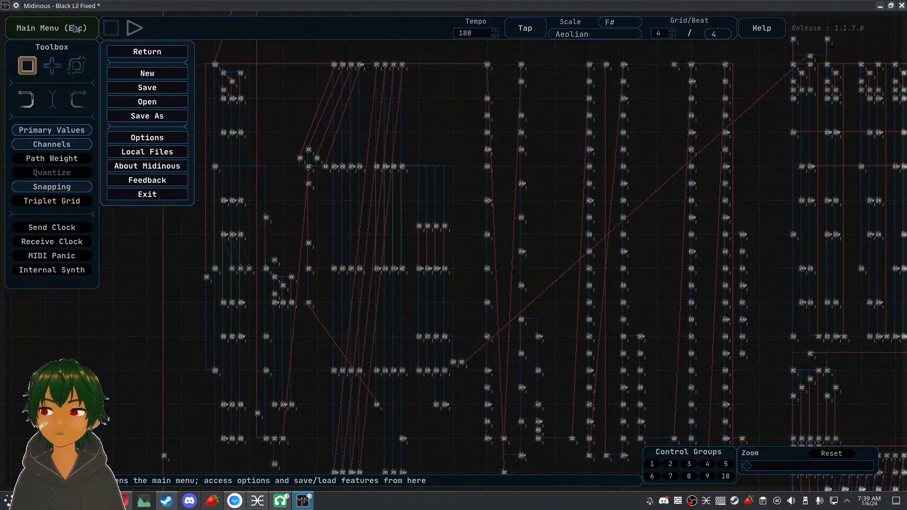
left_click(173, 105)
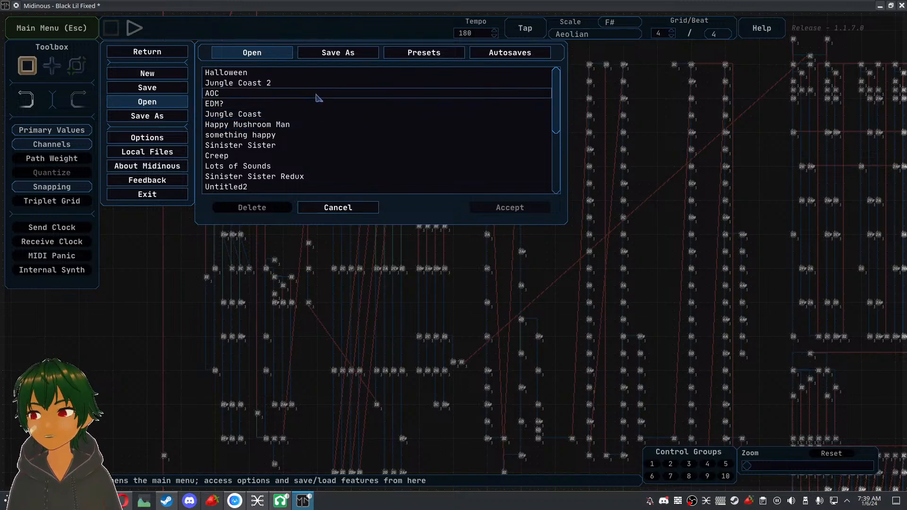
scroll(307, 154, "down", 1)
scroll(309, 154, "down", 1)
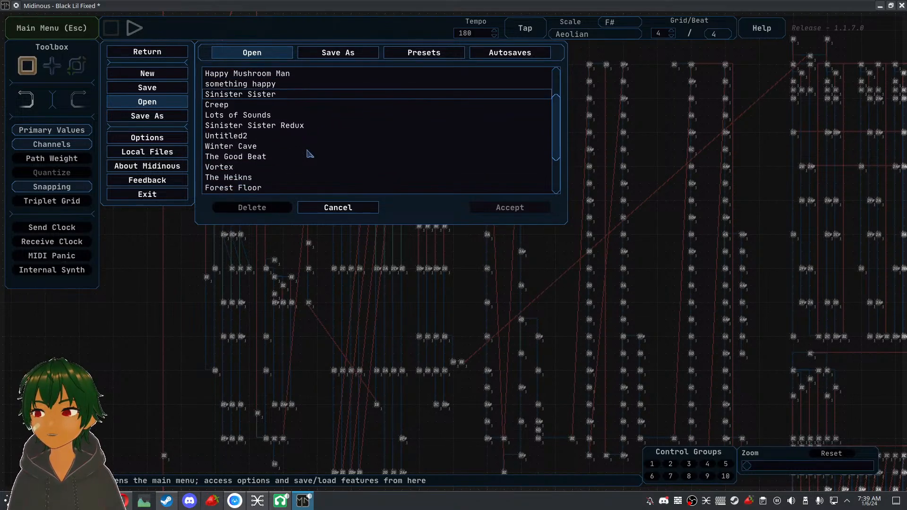
left_click(303, 147)
left_click(511, 208)
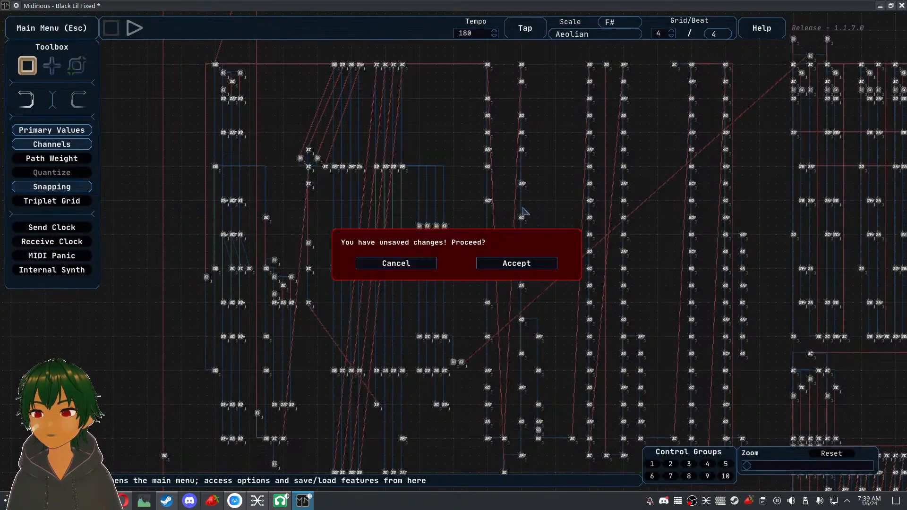
left_click(517, 263)
scroll(436, 300, "up", 2)
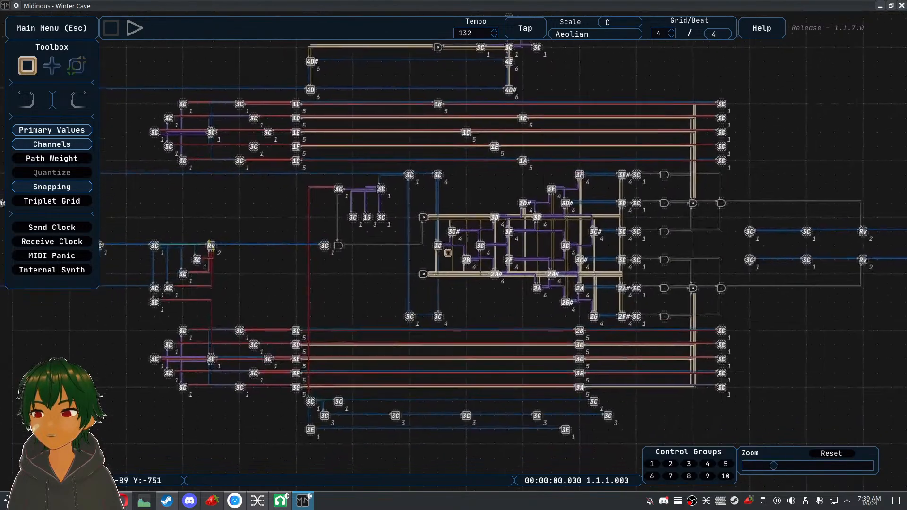
Switch to LMMS and open the project Winter Cave.mmpz, discarding the changes to the current project
left_click(280, 501)
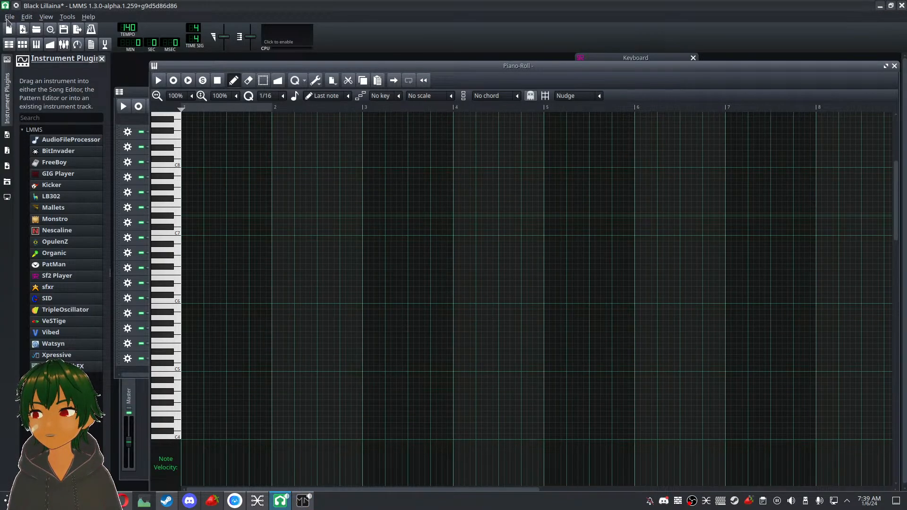
left_click(9, 18)
left_click(22, 53)
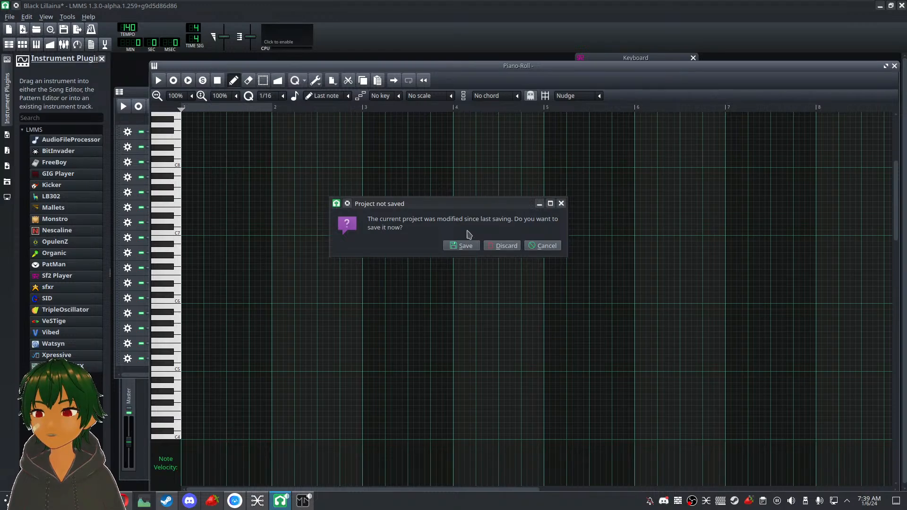
left_click(503, 246)
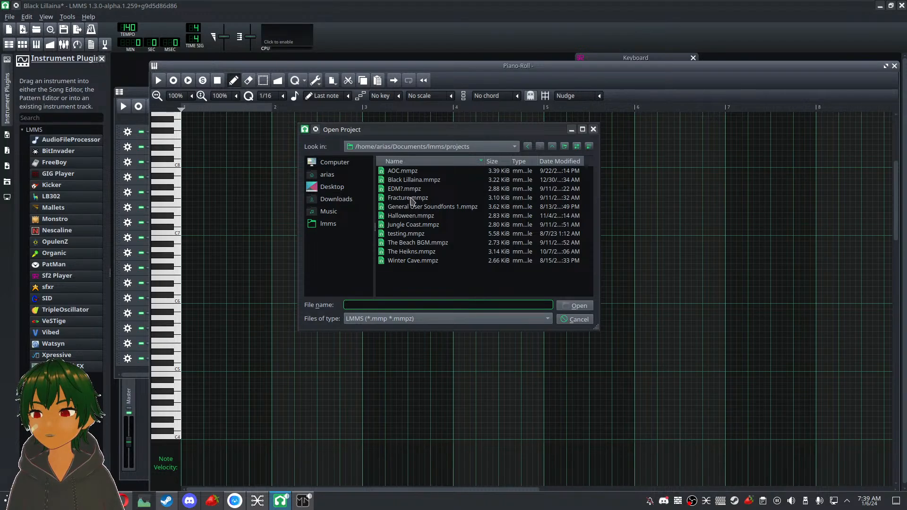
left_click(418, 260)
left_click(574, 307)
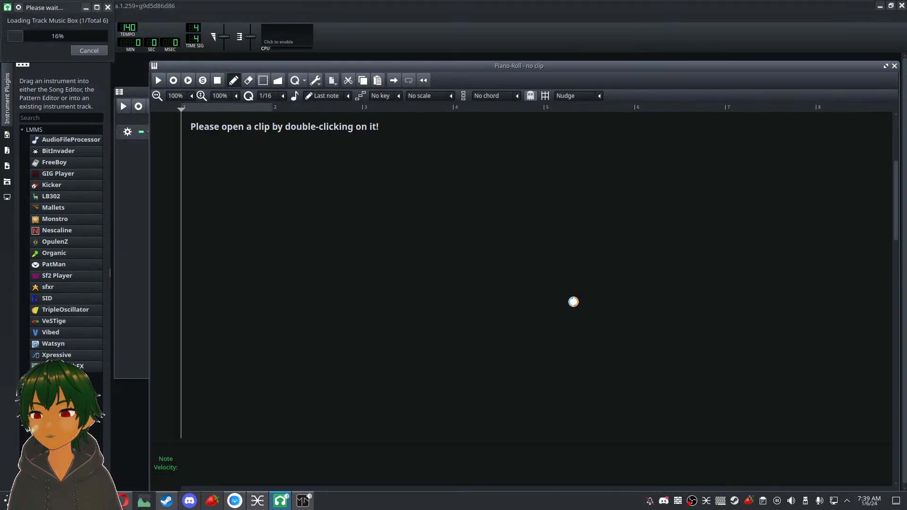
In the PipeWire graph, try connecting the Midinous Thru Port to the Piccolo, Ice Rain, Pizzicato Strings, Xylophone, Crystal and Music Box inputs of LMMS
left_click(259, 501)
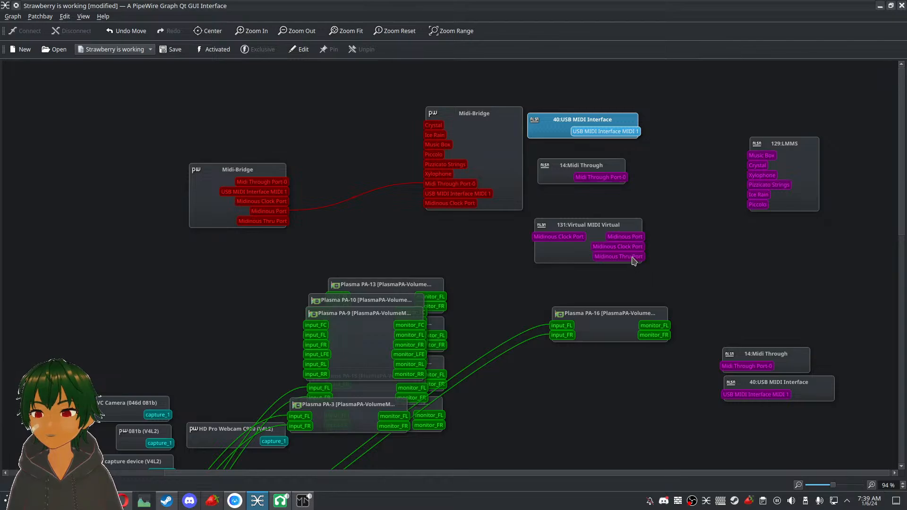
left_click(613, 178)
left_click_drag(632, 258, 758, 205)
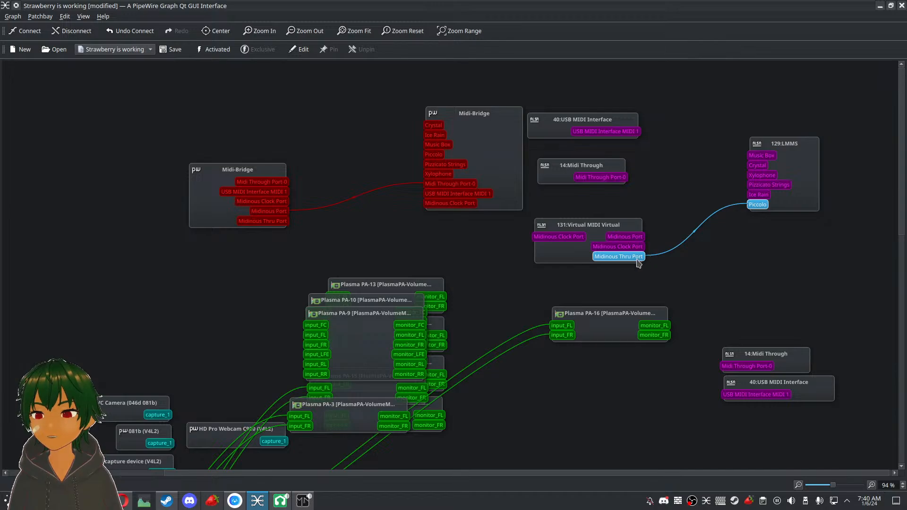
left_click_drag(639, 263, 761, 198)
left_click_drag(643, 263, 750, 187)
left_click_drag(640, 258, 761, 176)
left_click_drag(632, 263, 754, 168)
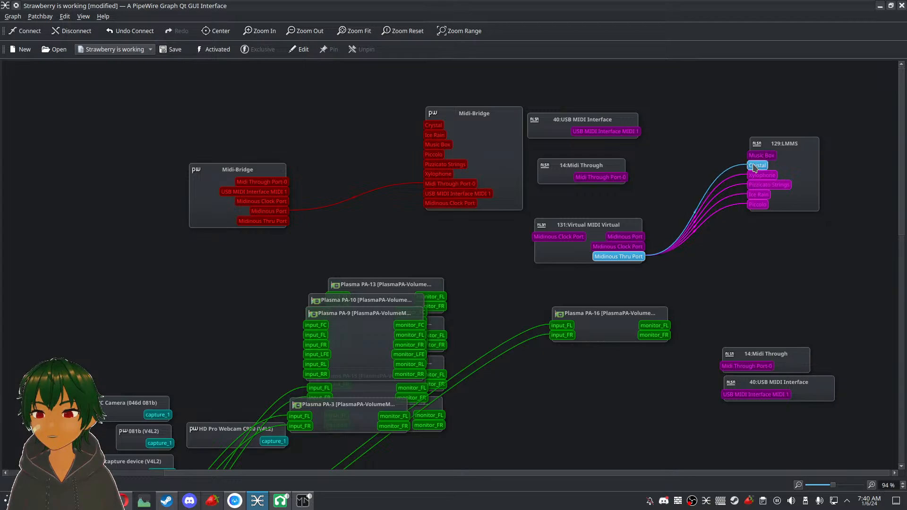
left_click_drag(641, 257, 760, 156)
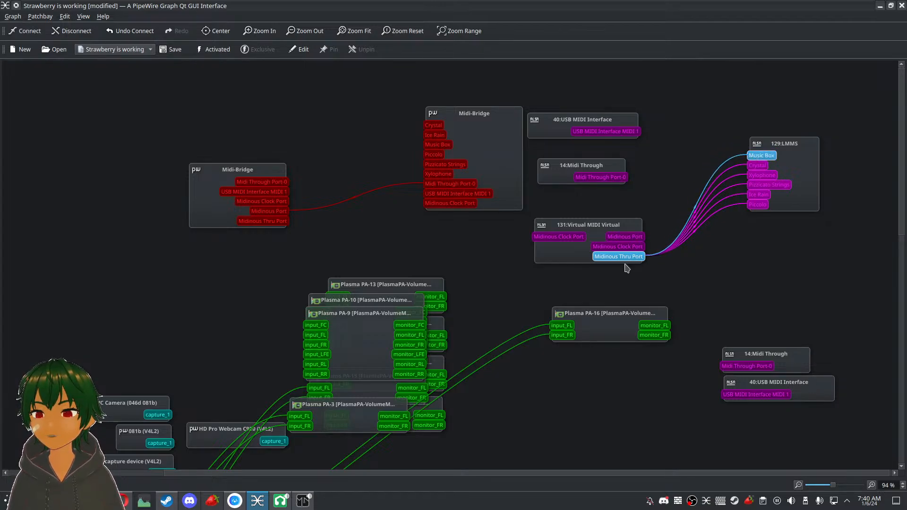
Return to Midinous and start playing Winter Cave with the whole node layout in view
left_click(298, 508)
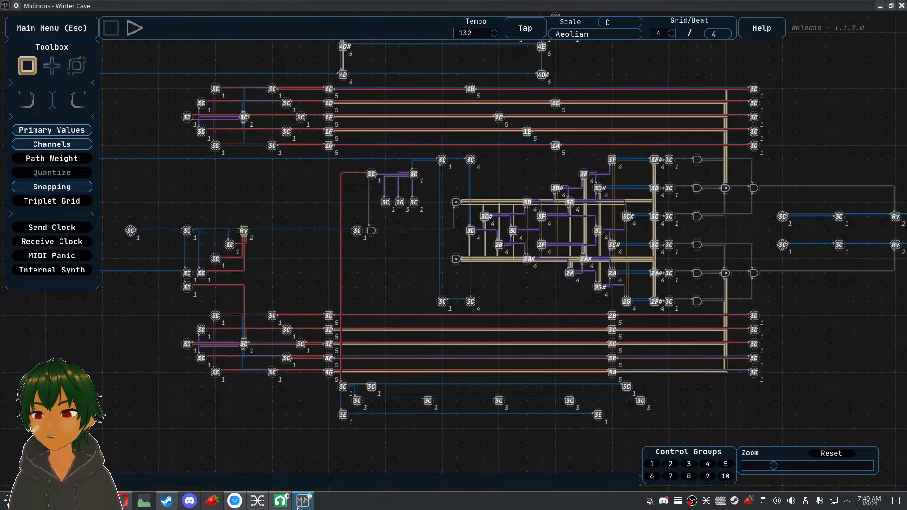
left_click(135, 28)
scroll(171, 114, "down", 2)
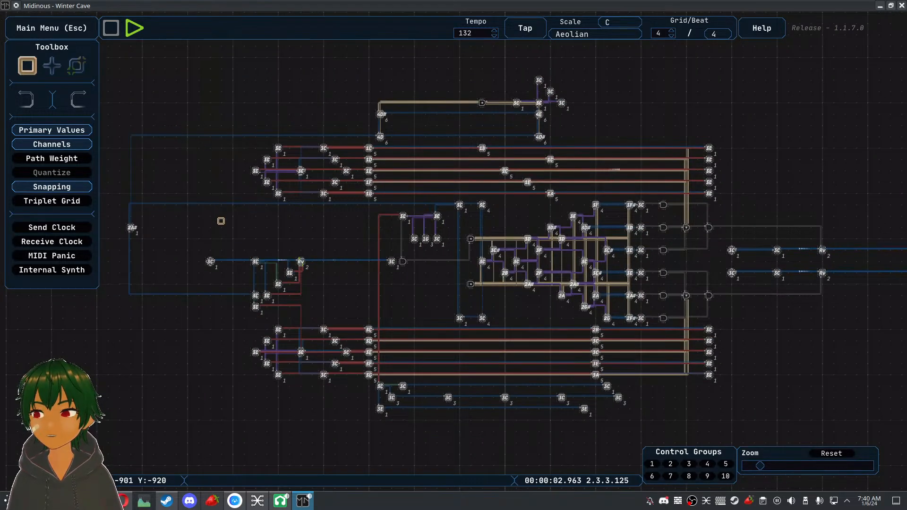
left_click_drag(222, 222, 222, 203)
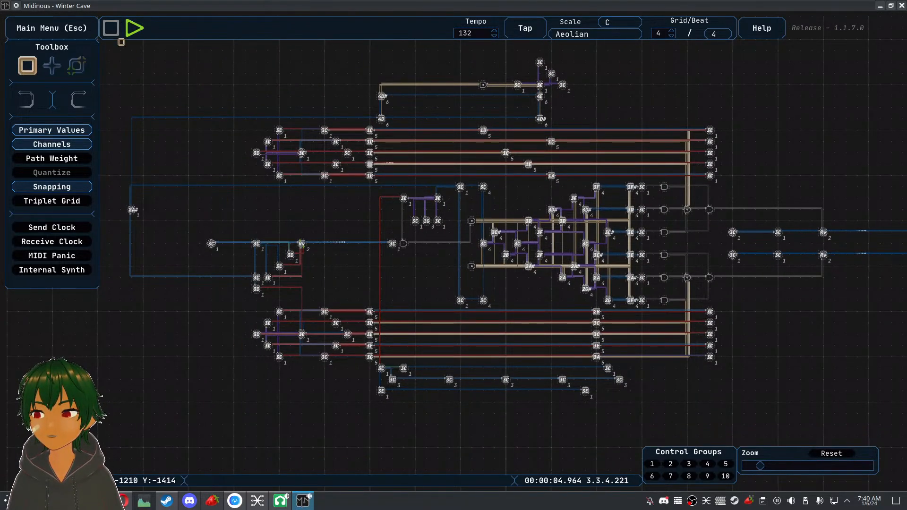
Switch to the PipeWire graph and remove all connections from the Midinous Thru Port to the LMMS inputs
left_click(258, 503)
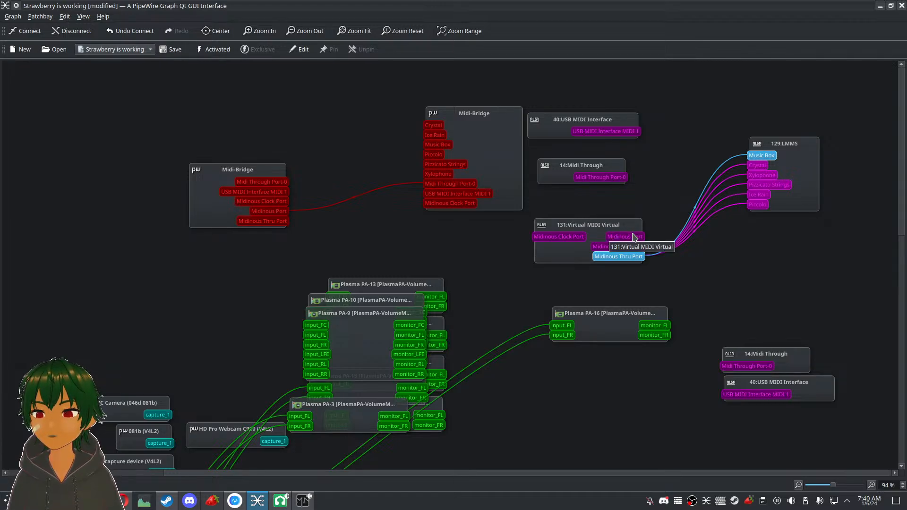
left_click_drag(654, 201, 701, 267)
key("Delete")
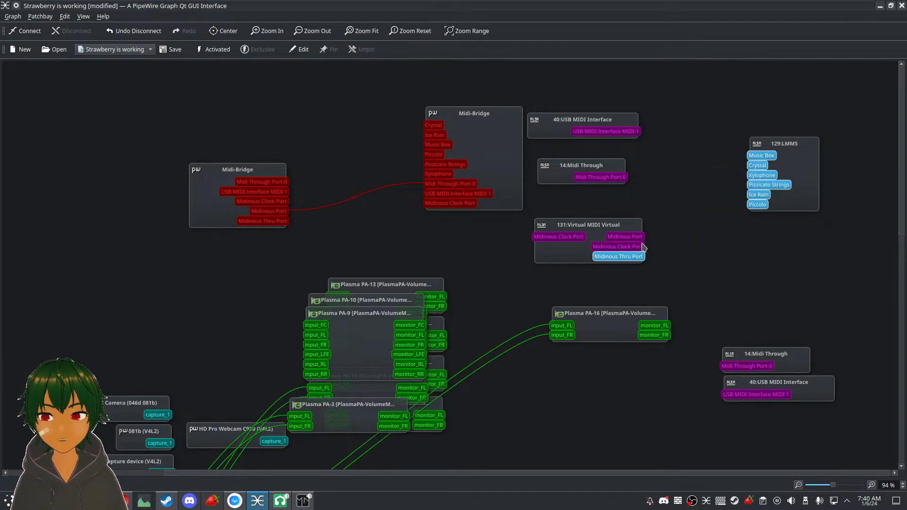
Connect the Midinous Port to the Music Box, Crystal, Xylophone, Pizzicato Strings, Ice Rain and Piccolo inputs of LMMS
left_click_drag(638, 240, 755, 163)
left_click_drag(635, 240, 757, 166)
left_click_drag(638, 239, 761, 176)
left_click_drag(612, 239, 768, 185)
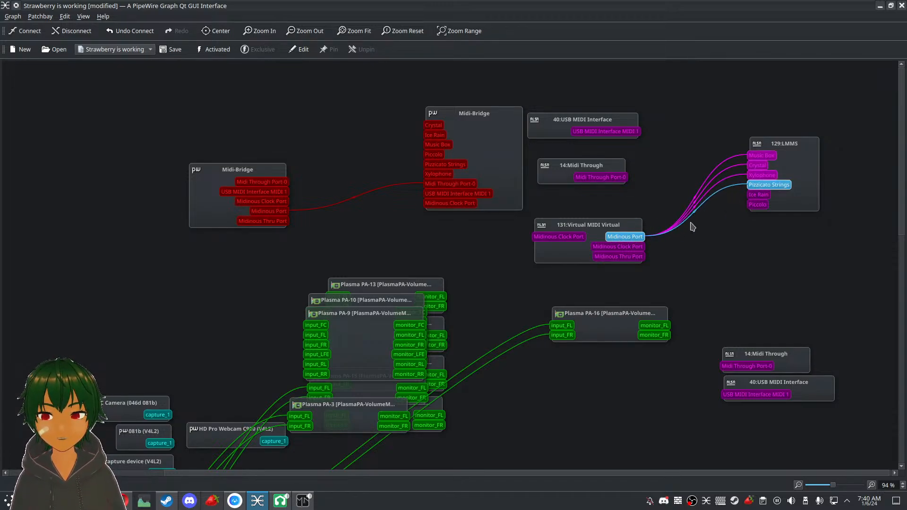
left_click_drag(644, 240, 759, 195)
left_click_drag(648, 239, 753, 206)
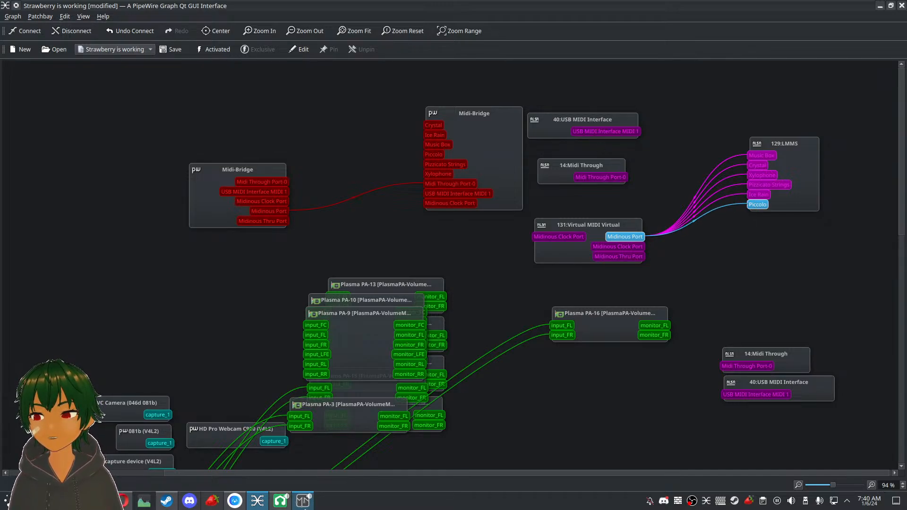
Return to Midinous and inspect the two Rv points on the parallel paths beyond the logic gates
mouse_move(300, 508)
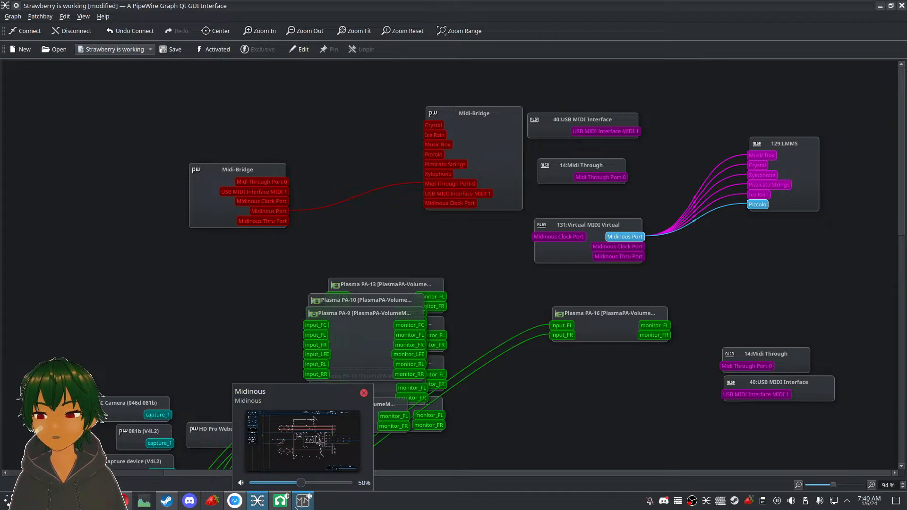
left_click(295, 508)
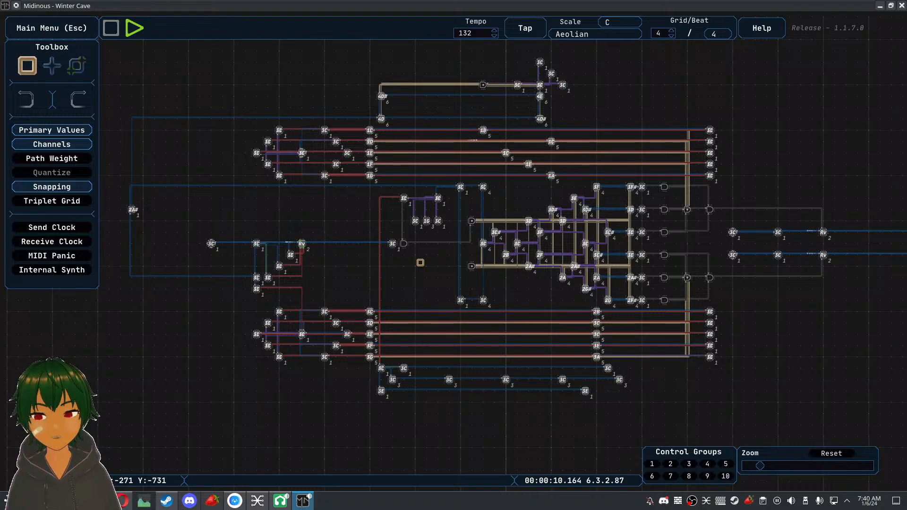
scroll(423, 245, "down", 2)
mouse_move(404, 175)
left_mouse_down()
mouse_move(400, 204)
mouse_move(391, 180)
left_mouse_up()
scroll(756, 298, "up", 3)
left_click_drag(767, 301, 416, 253)
scroll(569, 220, "up", 3)
left_click_drag(573, 219, 492, 284)
scroll(493, 285, "up", 2)
scroll(492, 286, "up", 1)
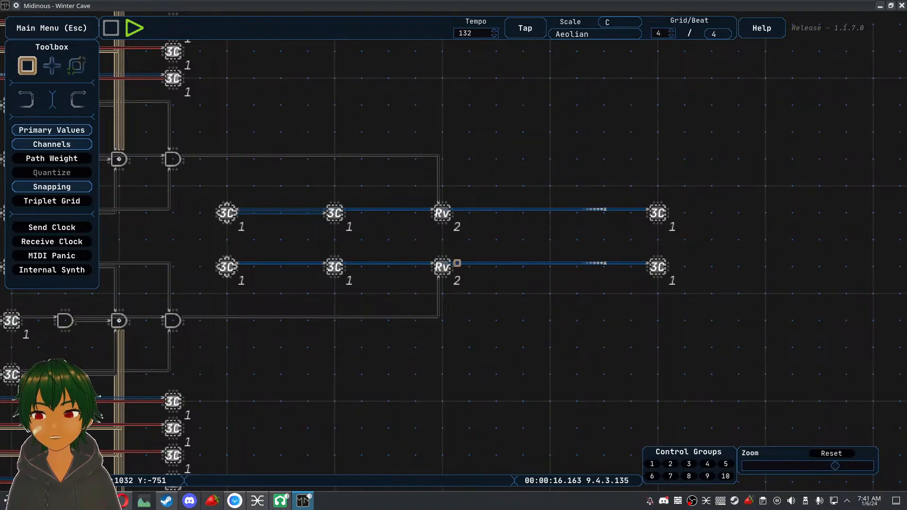
left_click(452, 216)
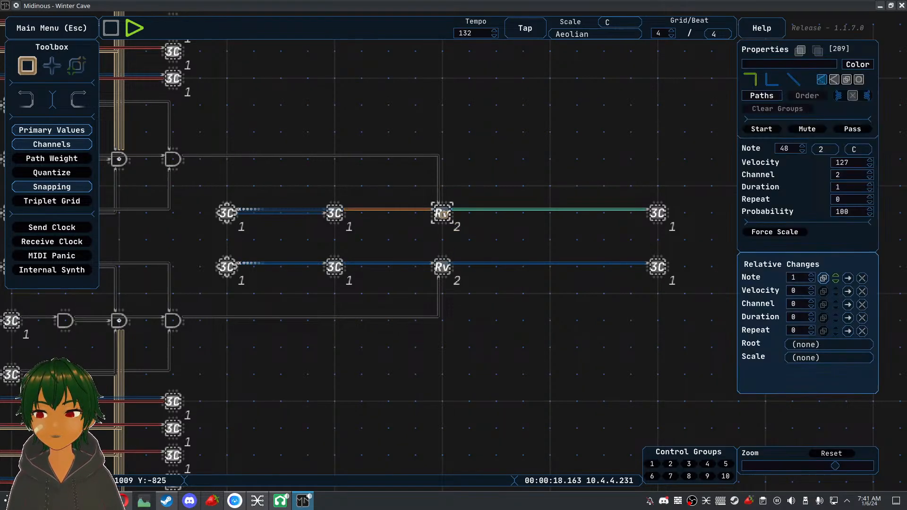
left_click(444, 267)
Inspect the upper and lower AND gates that feed the Rv points, and the upper Rv point itself
left_click_drag(430, 186, 742, 185)
left_click(484, 155)
left_click(477, 321)
left_click_drag(480, 218, 527, 246)
left_click(529, 181)
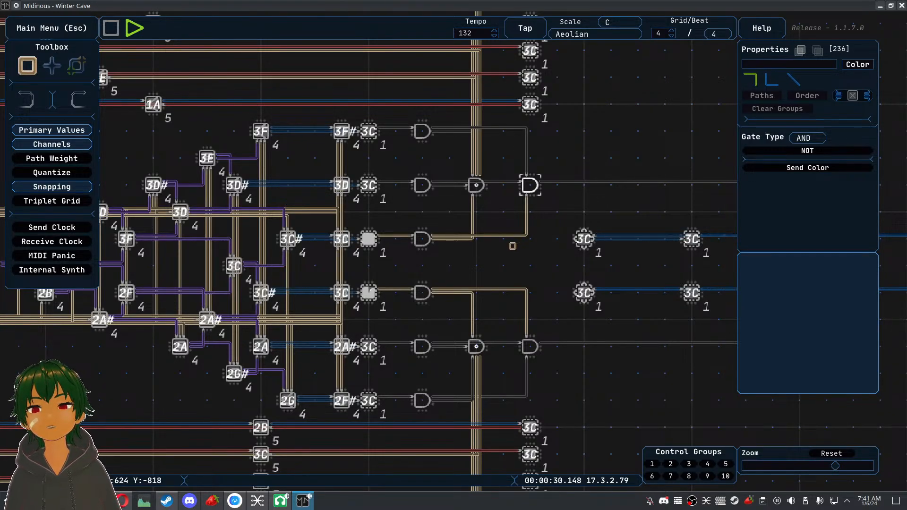
left_click_drag(516, 257, 375, 229)
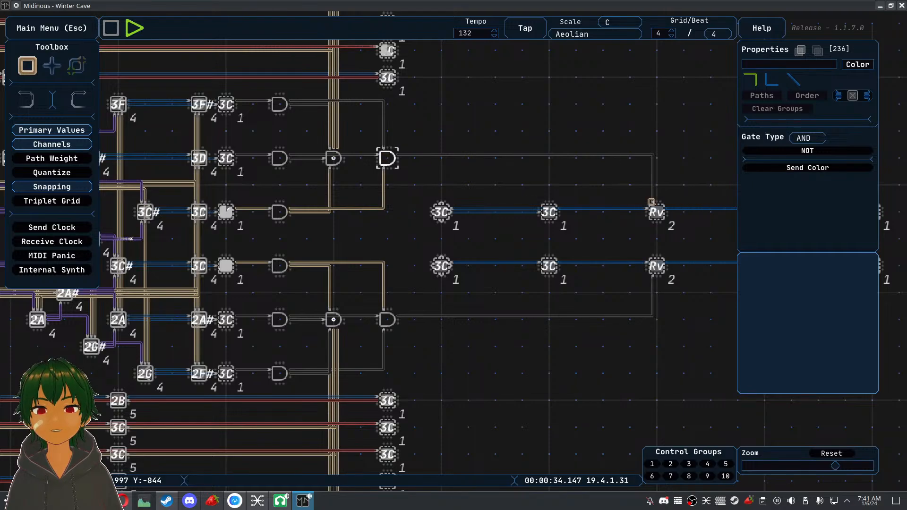
left_click(656, 209)
Inspect the channel 4 3C point where the branching note network begins, and follow the network to its outputs
mouse_move(476, 174)
left_mouse_down()
mouse_move(574, 161)
mouse_move(565, 158)
left_mouse_up()
mouse_move(491, 187)
left_mouse_down()
mouse_move(579, 186)
mouse_move(554, 193)
left_mouse_up()
left_click_drag(382, 170, 519, 168)
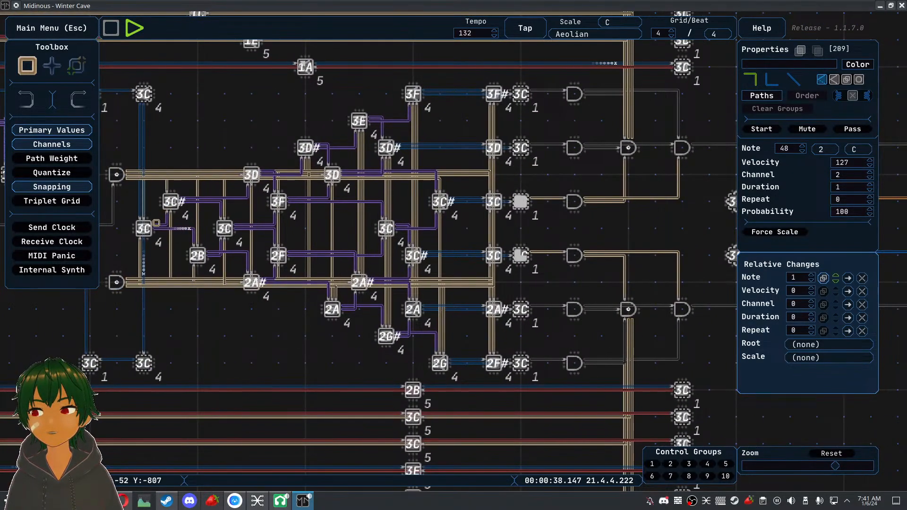
left_click(143, 229)
left_click_drag(247, 218, 285, 237)
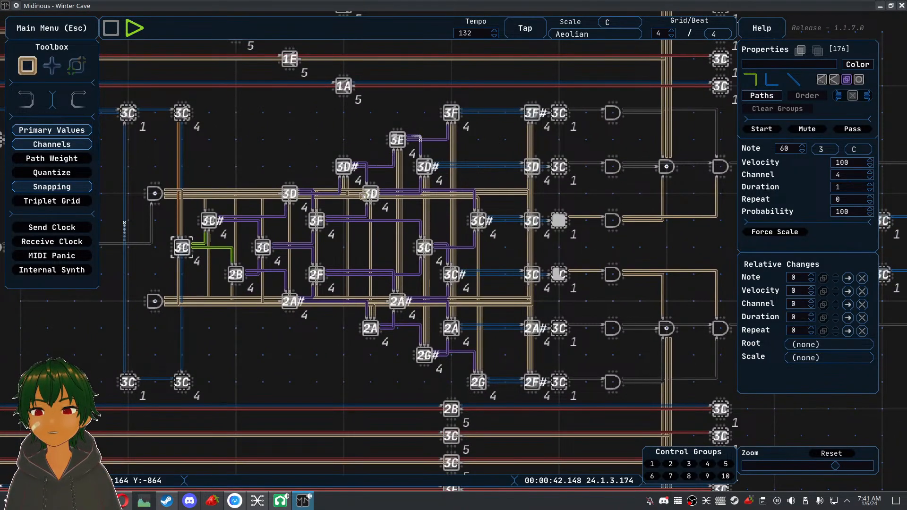
left_click_drag(433, 217, 414, 225)
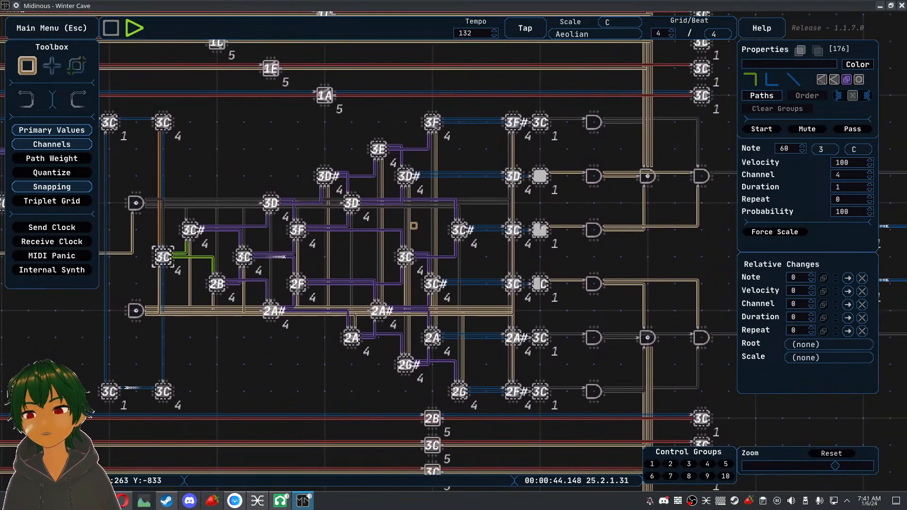
Inspect the upper three muted 3C points after the note network, their three AND gates, and the NOT-enabled gate beyond them
left_click(540, 176)
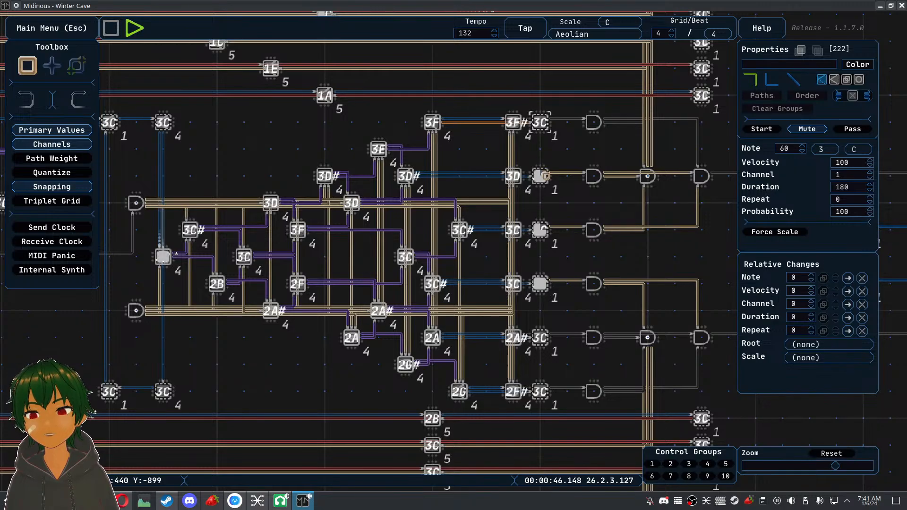
left_click(541, 231)
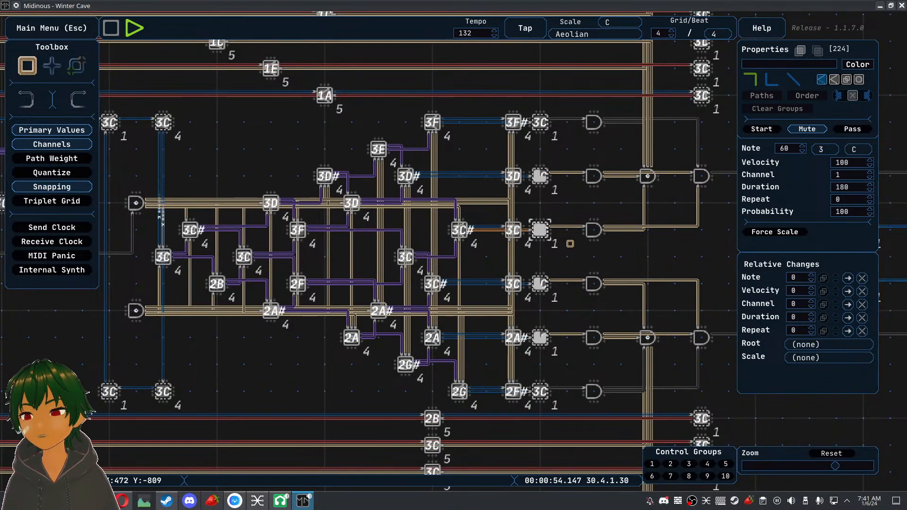
left_click_drag(562, 100, 536, 247)
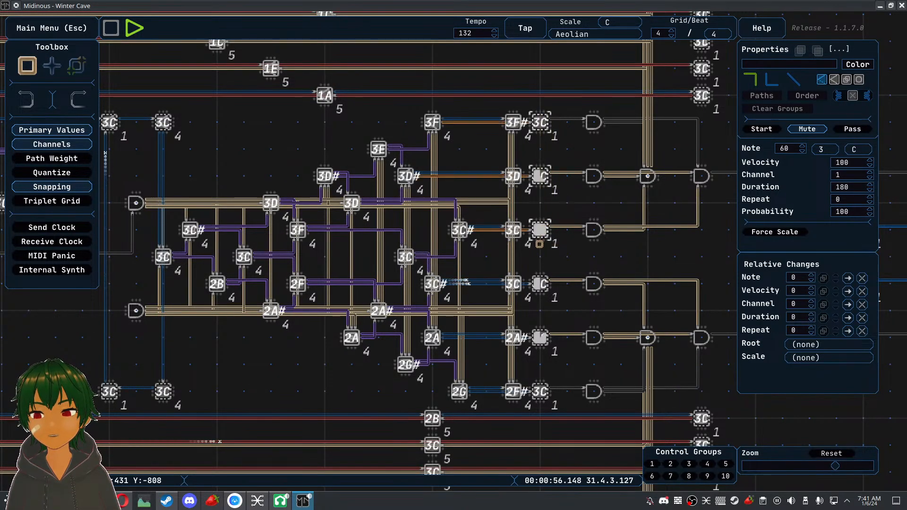
left_click(579, 255)
left_click_drag(591, 261, 515, 88)
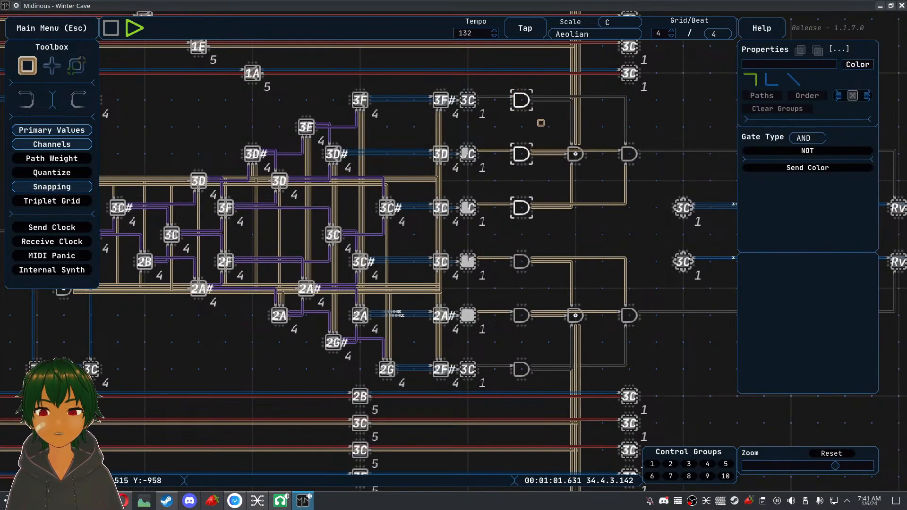
left_click(576, 154)
Select the five channel 5 points from 1B to 1A on the parallel tracks above the note network to inspect their properties
left_click_drag(598, 214, 617, 288)
scroll(536, 212, "down", 3)
left_click_drag(336, 155, 578, 210)
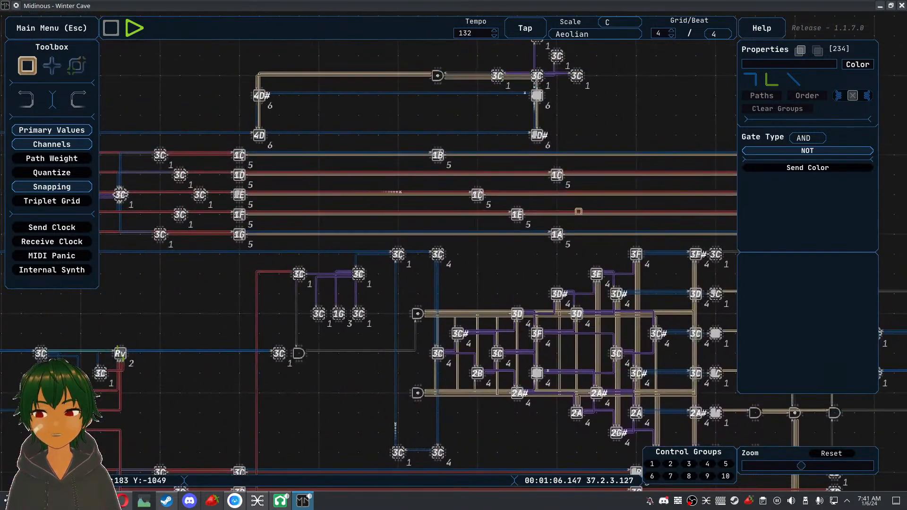
left_click_drag(577, 245, 468, 171)
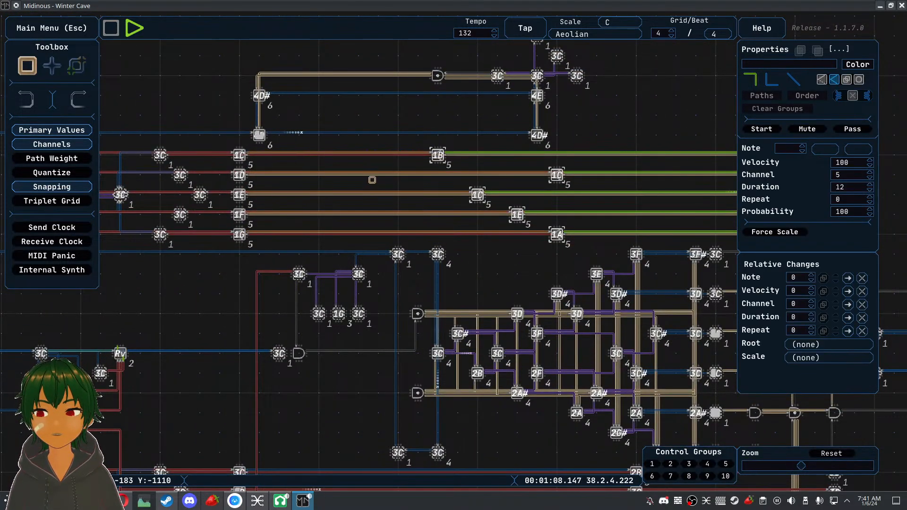
Clear the selection and follow the upper channel 5 tracks to their end points and on to the two Rv points past the gates
left_click(371, 181)
mouse_move(371, 182)
left_mouse_down()
mouse_move(429, 182)
mouse_move(381, 181)
left_mouse_up()
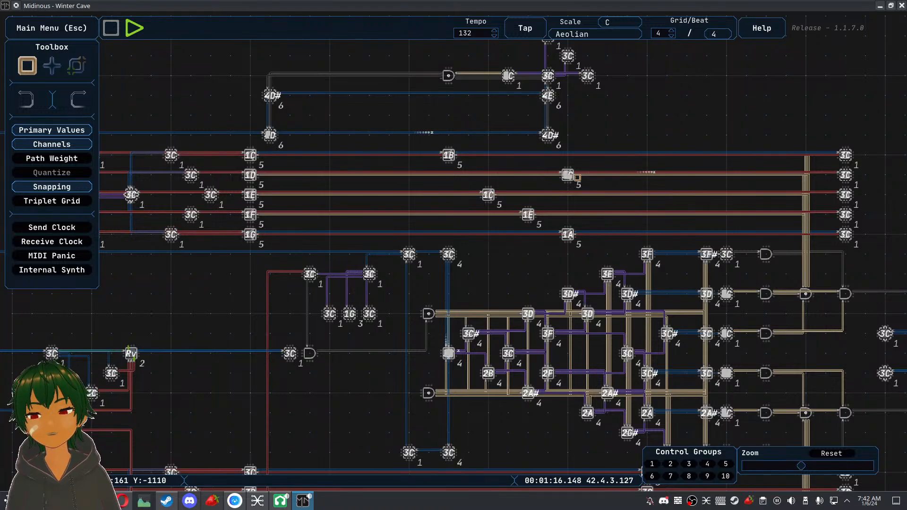
left_click_drag(612, 201, 600, 154)
left_click_drag(572, 189, 304, 161)
left_click_drag(605, 224, 456, 191)
scroll(636, 199, "up", 4)
left_click_drag(655, 229, 439, 257)
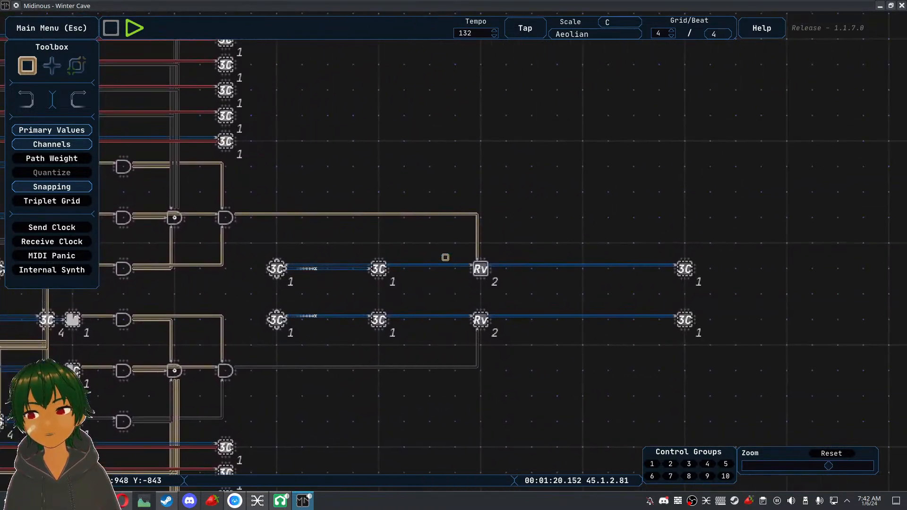
scroll(507, 279, "up", 1)
scroll(507, 278, "up", 1)
Examine the five lower channel 5 tracks from their end points back to their starting notes, including the gate signals feeding them
scroll(464, 259, "down", 5)
left_click_drag(362, 211, 487, 157)
left_click_drag(579, 211, 690, 63)
left_click_drag(349, 217, 452, 302)
left_click_drag(521, 263, 524, 298)
left_click(693, 275)
mouse_move(510, 268)
left_mouse_down()
mouse_move(473, 251)
mouse_move(358, 241)
left_mouse_up()
left_click_drag(687, 215, 669, 183)
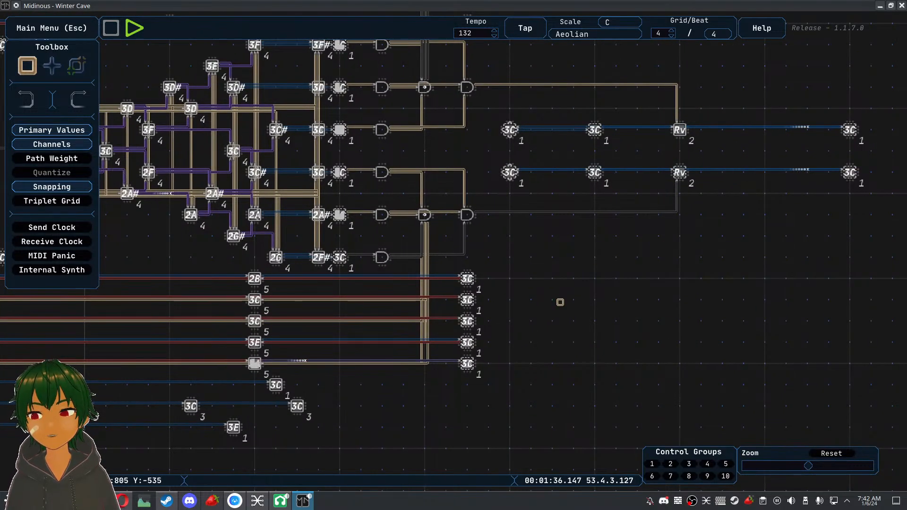
left_click_drag(529, 293, 690, 255)
left_click_drag(496, 276, 640, 302)
left_click_drag(482, 282, 549, 270)
scroll(549, 271, "down", 1)
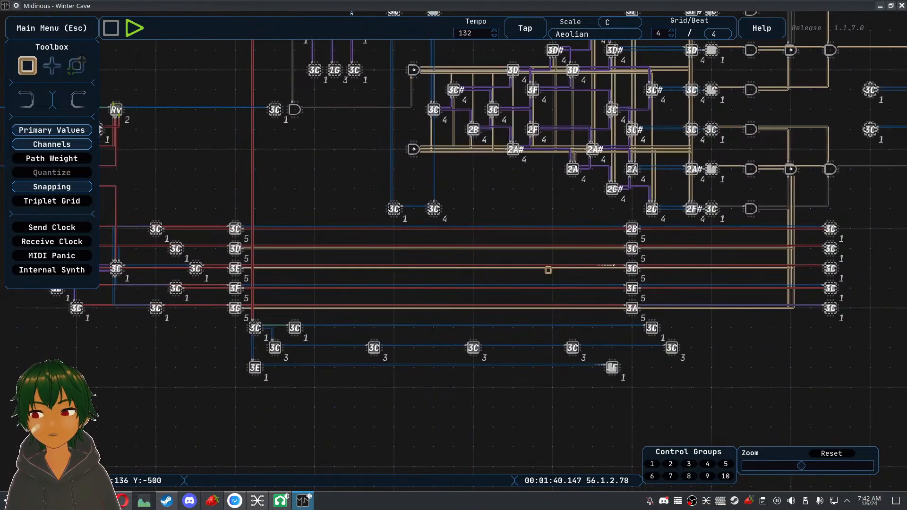
Examine how the central note network connects to its AND gates and the small 3C and 1G branch feeding it
scroll(515, 241, "down", 3)
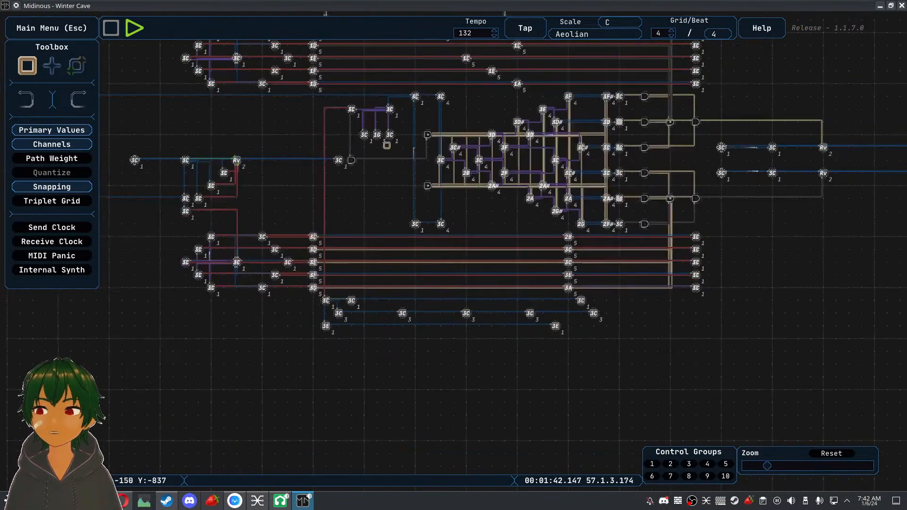
mouse_move(277, 192)
left_mouse_down()
mouse_move(292, 186)
mouse_move(285, 223)
mouse_move(289, 204)
left_mouse_up()
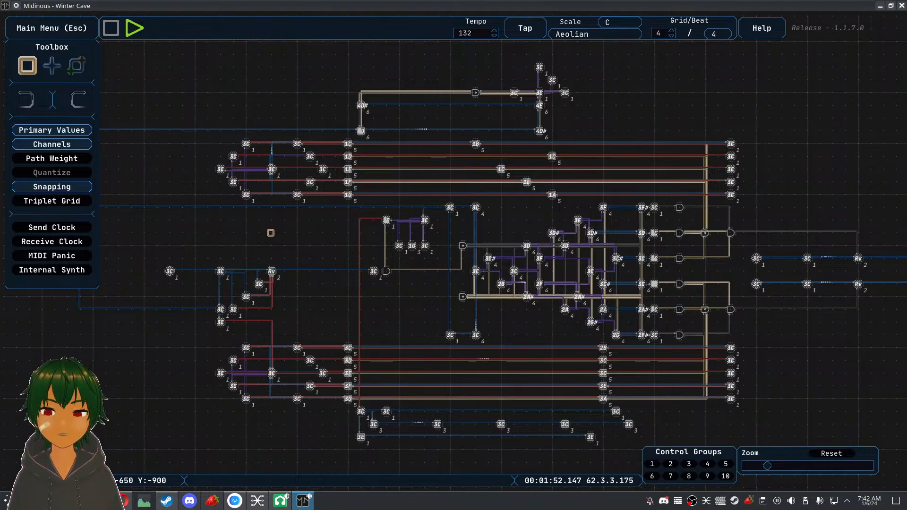
scroll(586, 337, "up", 5)
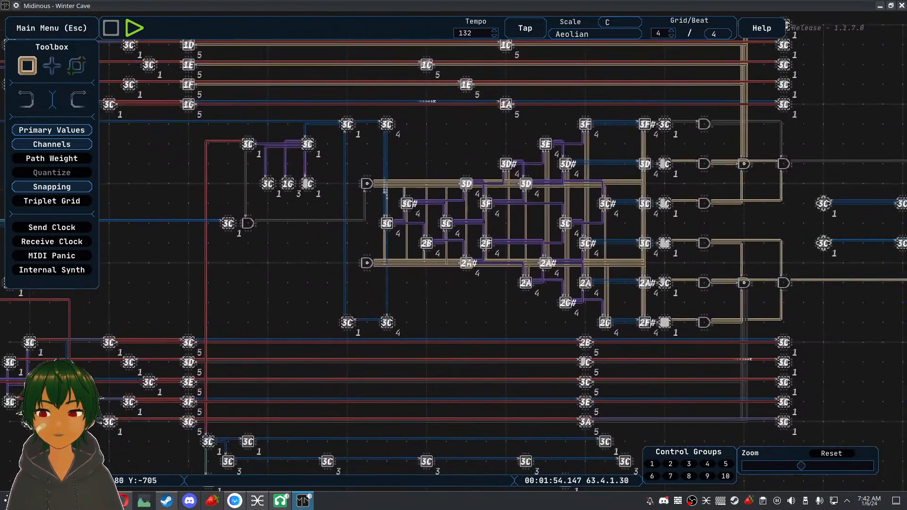
scroll(502, 215, "up", 2)
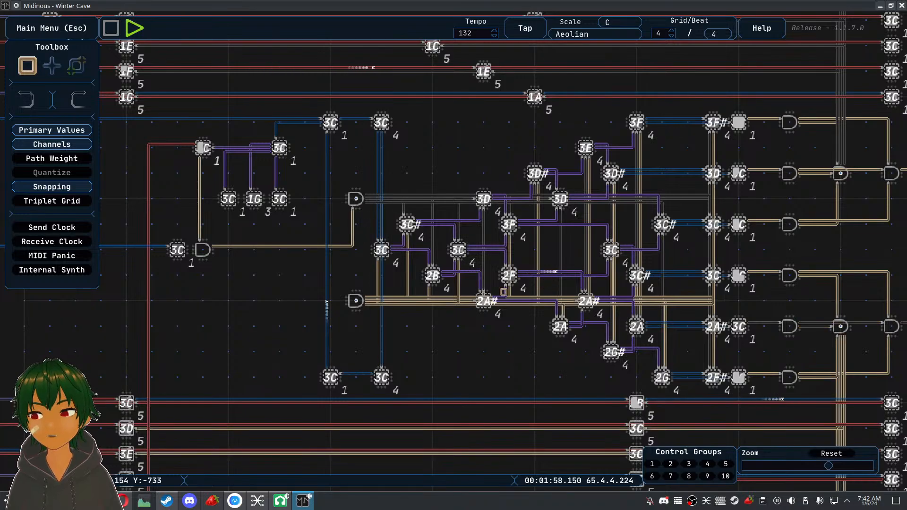
left_click_drag(260, 303, 335, 308)
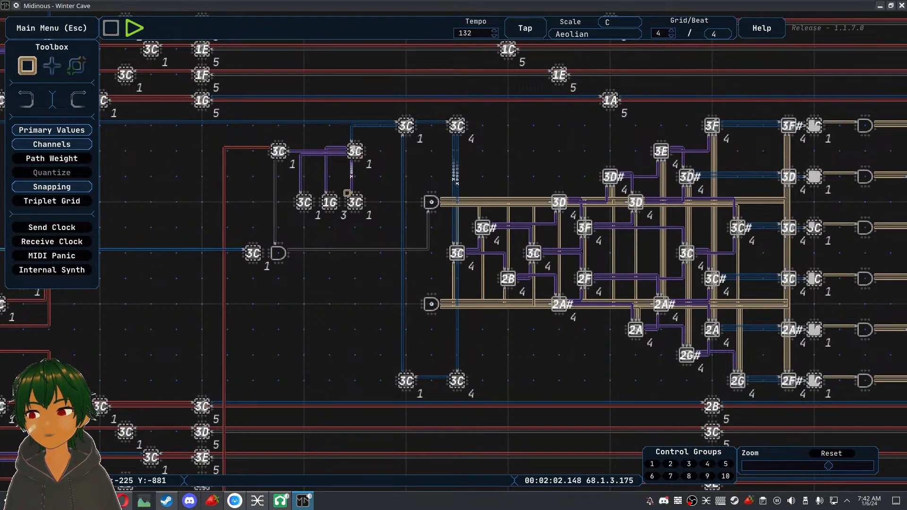
left_click_drag(263, 193, 283, 159)
left_click_drag(395, 280, 422, 189)
left_click_drag(376, 213, 286, 122)
Examine the channel 3 and channel 1 lines beneath the lower tracks, and survey the whole Winter Cave layout during playback
left_click_drag(799, 379, 189, 283)
left_click(321, 136)
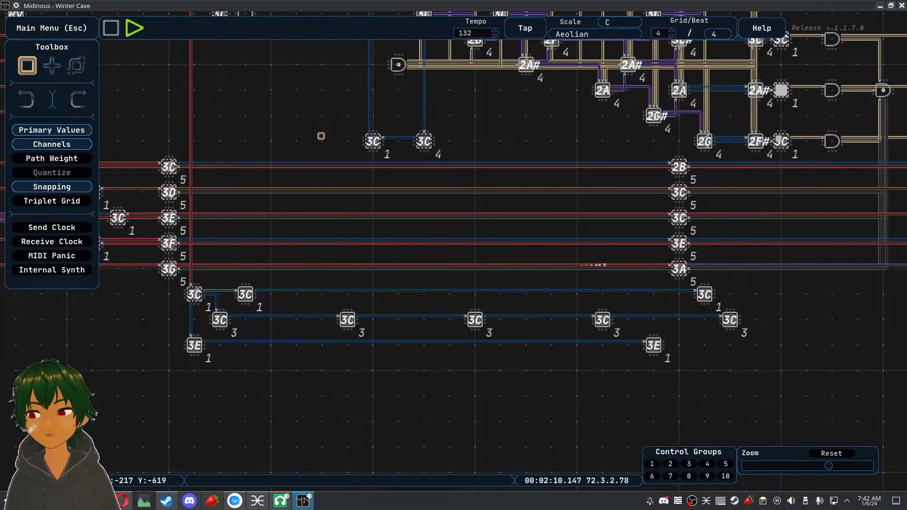
left_click_drag(321, 137, 332, 268)
scroll(333, 268, "down", 1)
left_click_drag(328, 302, 250, 308)
scroll(214, 200, "down", 1)
scroll(250, 308, "down", 1)
scroll(287, 271, "down", 3)
left_click_drag(288, 270, 401, 269)
scroll(390, 330, "down", 1)
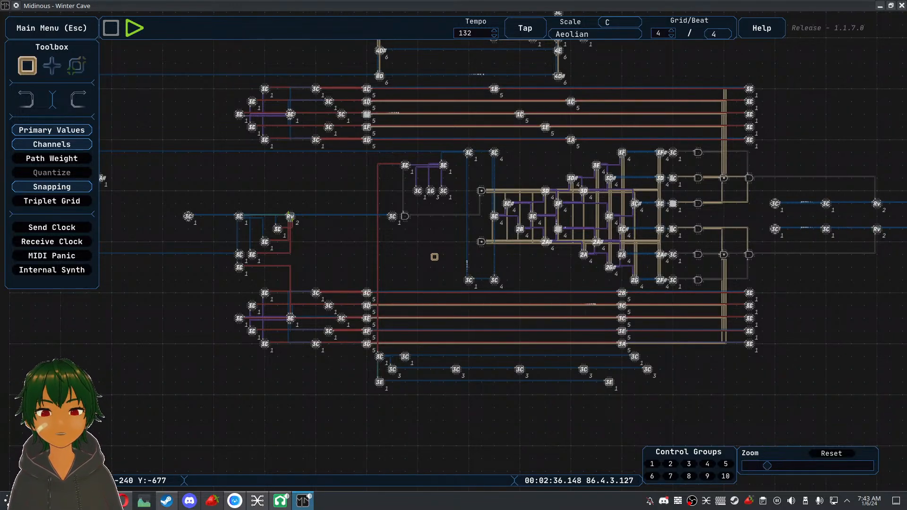
left_click_drag(433, 259, 328, 298)
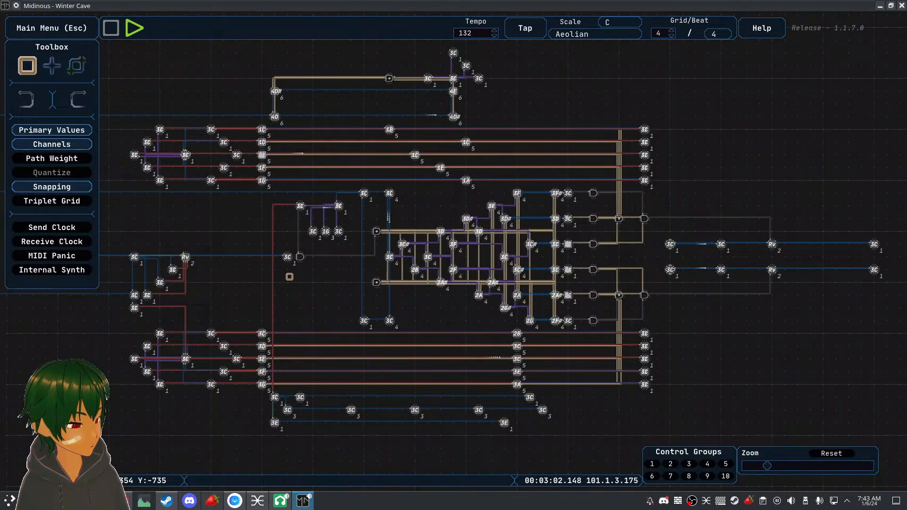
Open the AOC project and look over its point layout
left_click(52, 28)
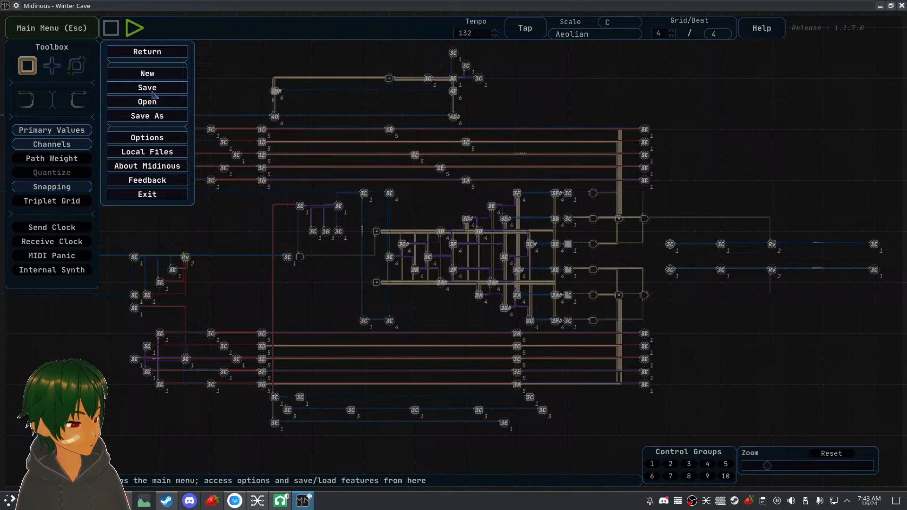
left_click(151, 102)
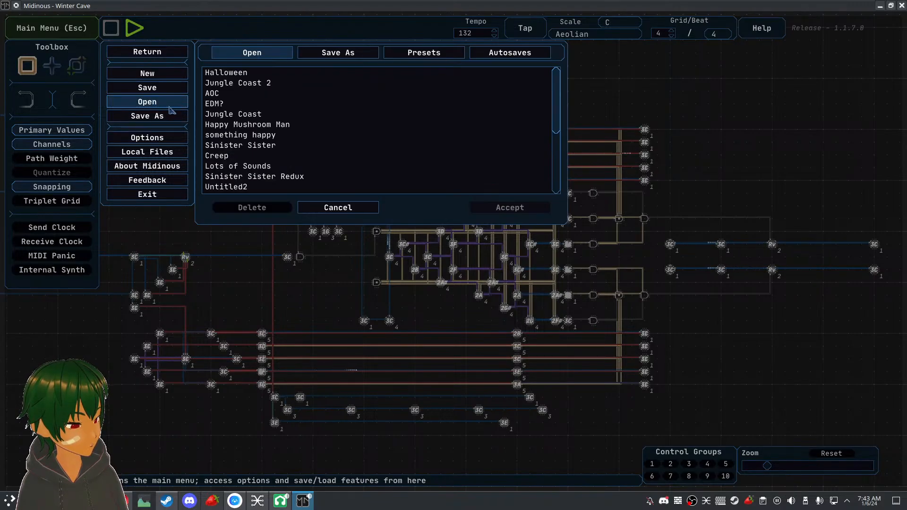
left_click(255, 101)
left_click(511, 206)
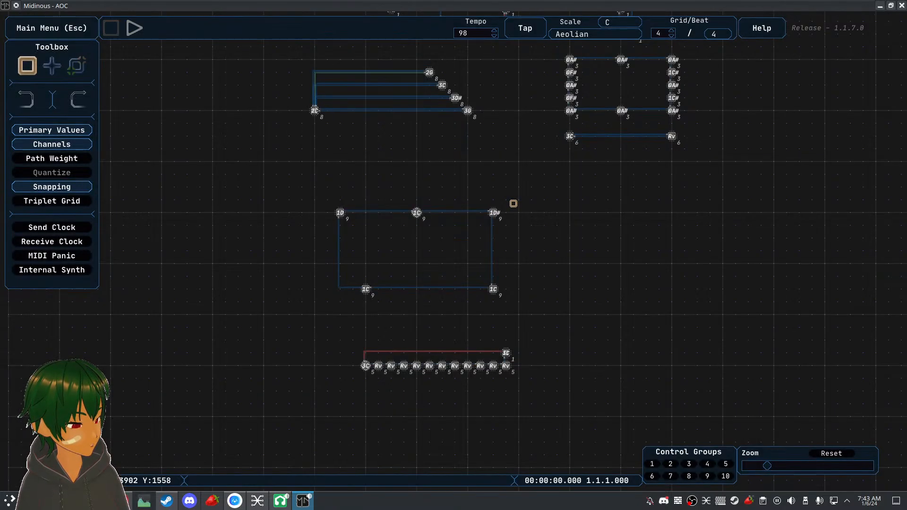
scroll(514, 203, "down", 5)
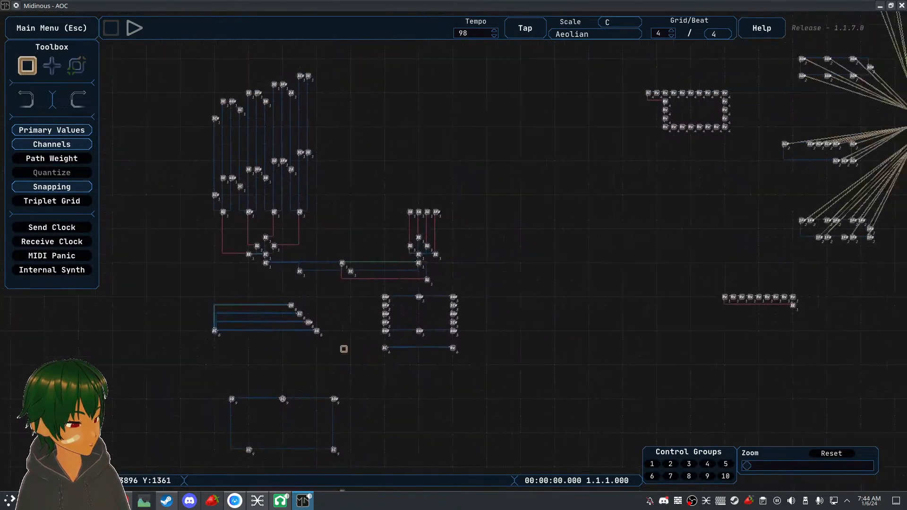
left_click_drag(277, 362, 420, 347)
left_click_drag(413, 212, 352, 68)
Open the Jungle Coast project and look over its point layout
left_click(46, 28)
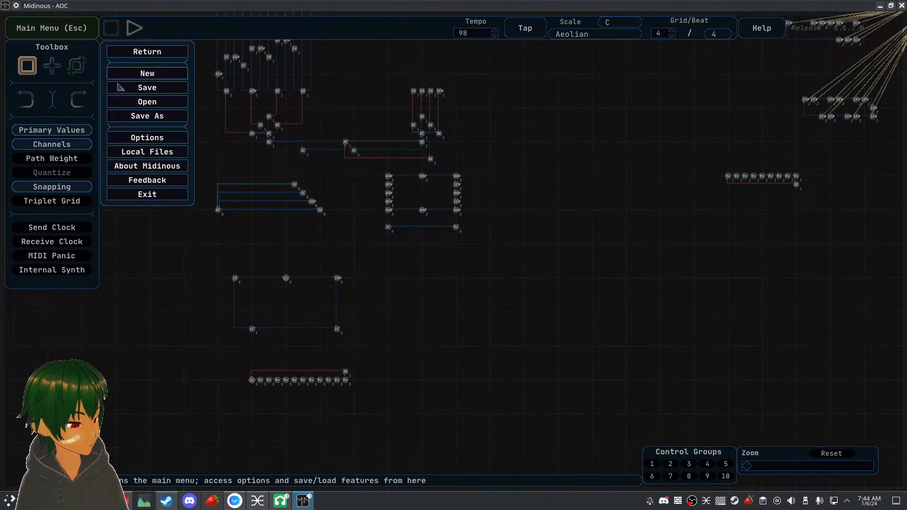
left_click(150, 101)
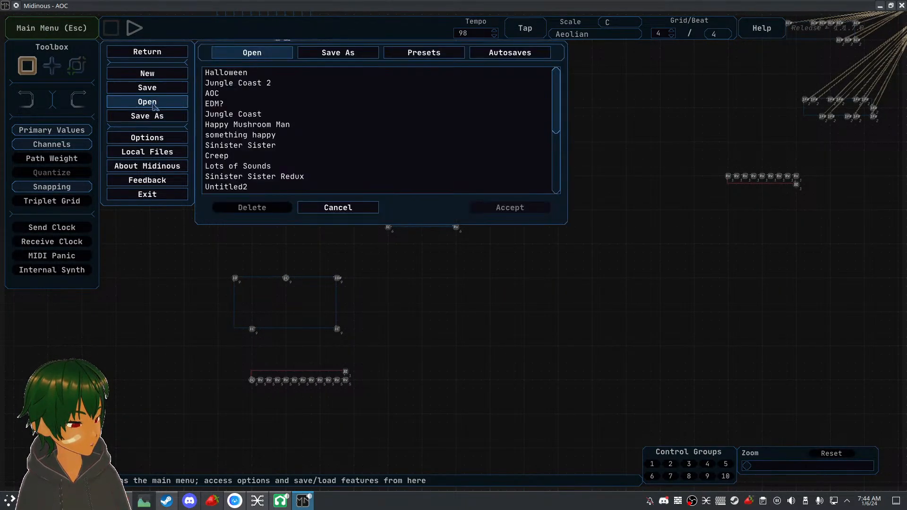
left_click(277, 115)
left_click(501, 208)
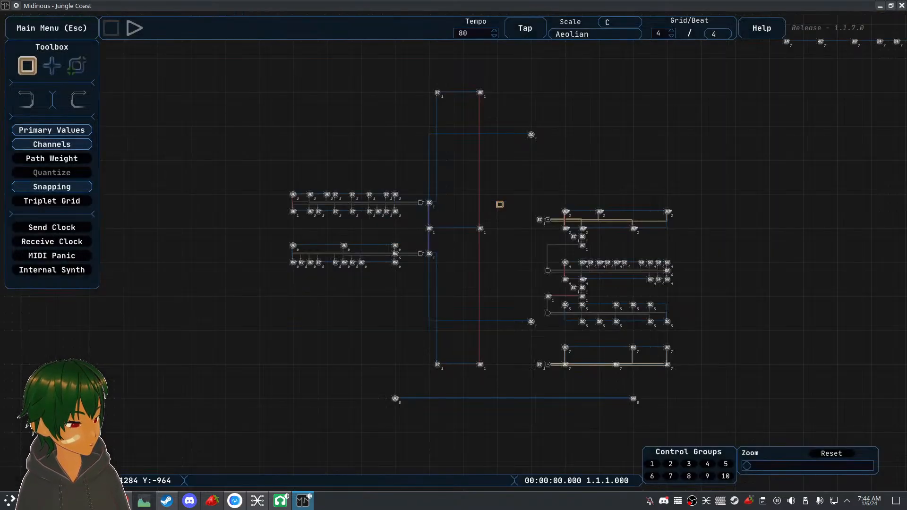
scroll(473, 230, "up", 2)
left_click_drag(500, 235, 375, 283)
scroll(407, 231, "down", 2)
scroll(407, 230, "up", 1)
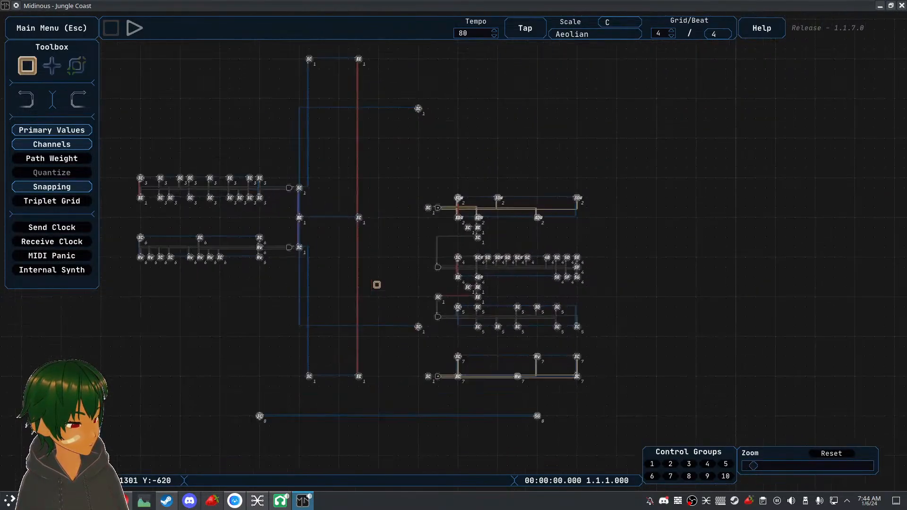
scroll(419, 235, "up", 2)
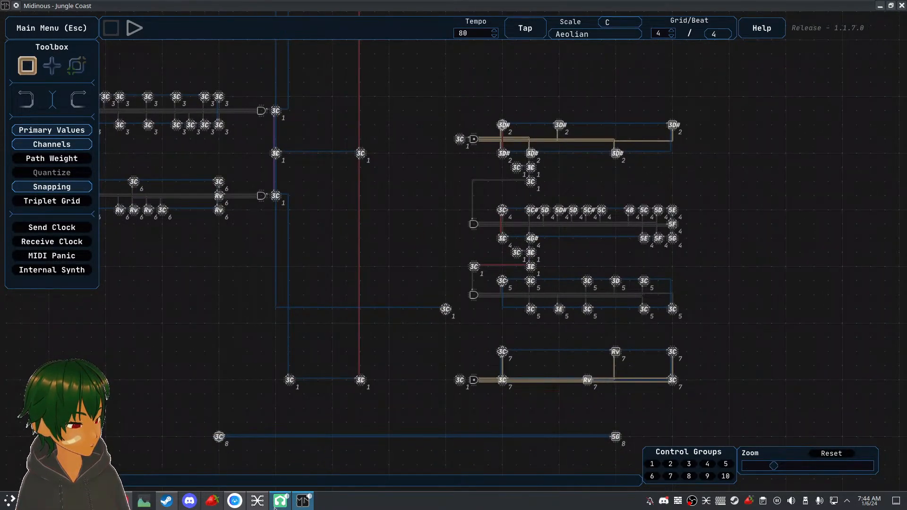
Switch to LMMS and open the Jungle Coast.mmpz project
mouse_move(275, 507)
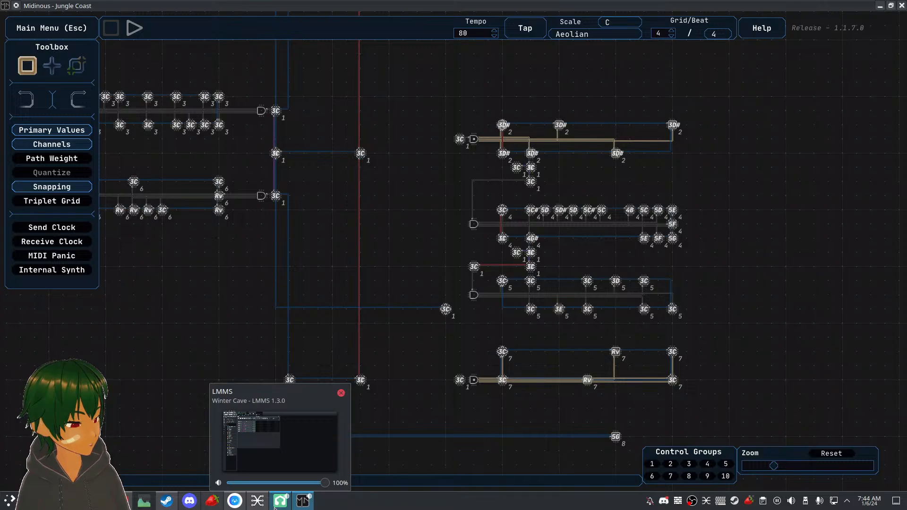
left_click(275, 507)
left_click(9, 18)
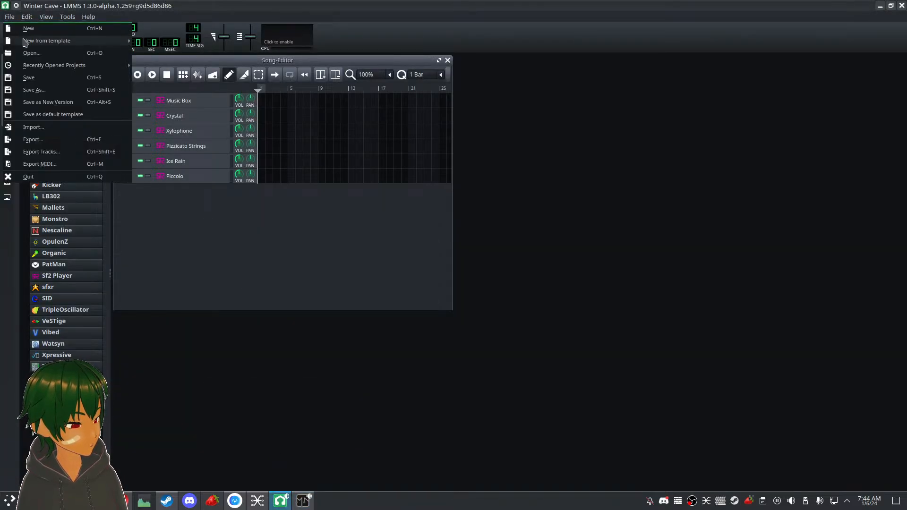
left_click(29, 54)
left_click(411, 226)
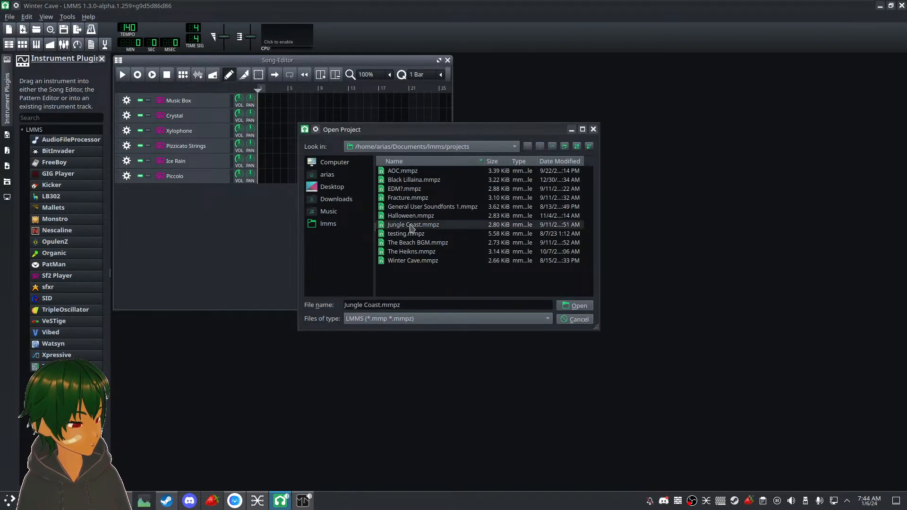
left_click(567, 306)
Check the Midinous-to-LMMS connections in the PipeWire graph, return to Midinous and start Jungle Coast playback with the whole layout in view
left_click(260, 504)
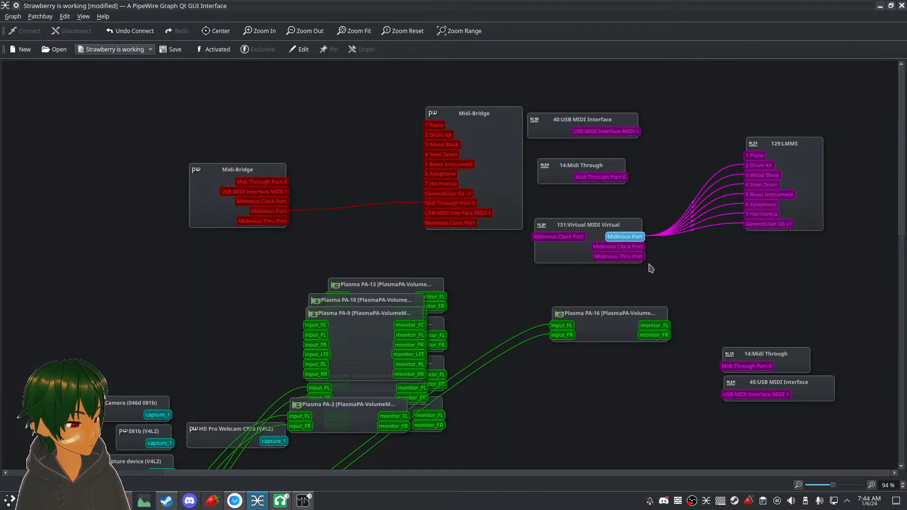
left_click(303, 501)
left_click(135, 29)
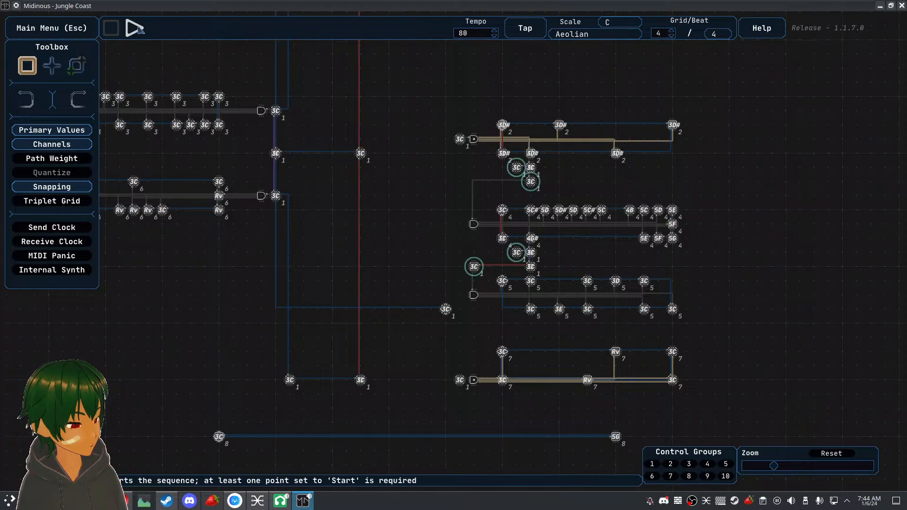
left_click_drag(336, 165, 345, 213)
scroll(377, 184, "down", 5)
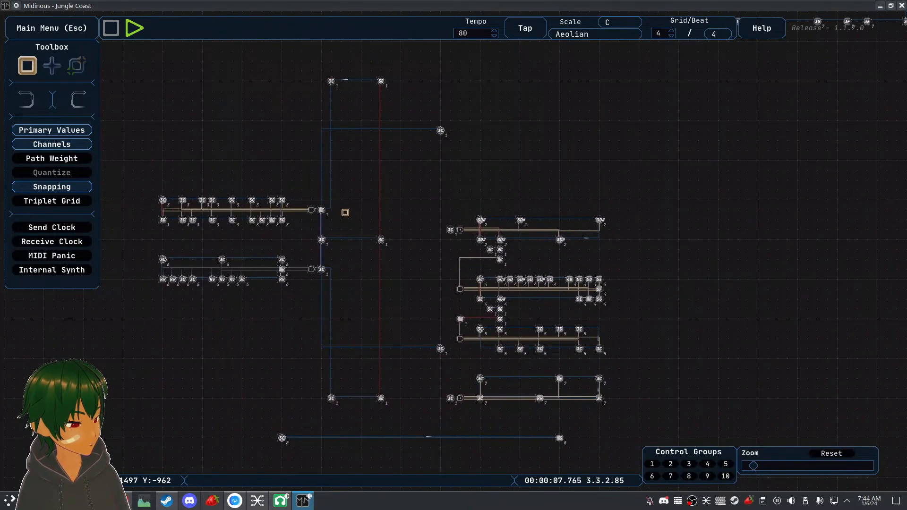
scroll(356, 319, "up", 1)
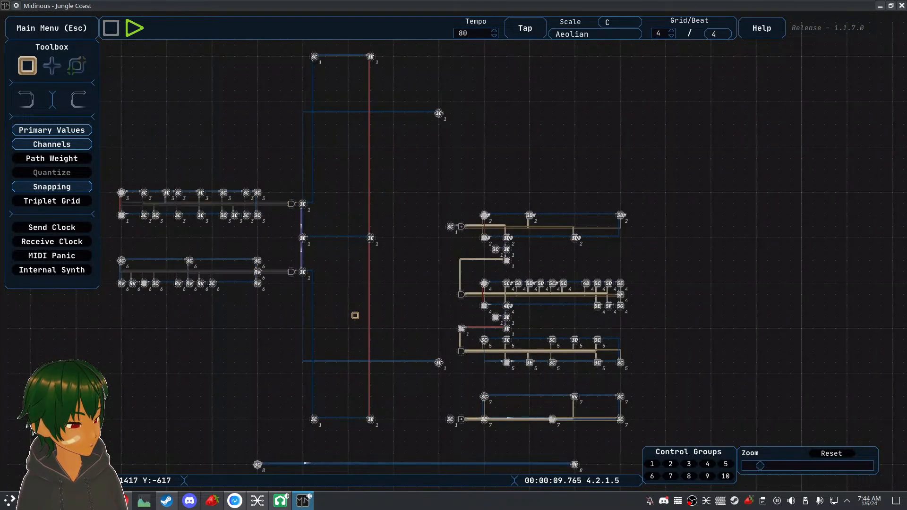
Inspect the properties of the channel 8 3C start point on the long line below the other groups, and clear the selection
left_click_drag(355, 312, 392, 266)
scroll(444, 278, "up", 1)
scroll(445, 278, "up", 1)
left_click_drag(446, 280, 505, 139)
scroll(544, 340, "up", 2)
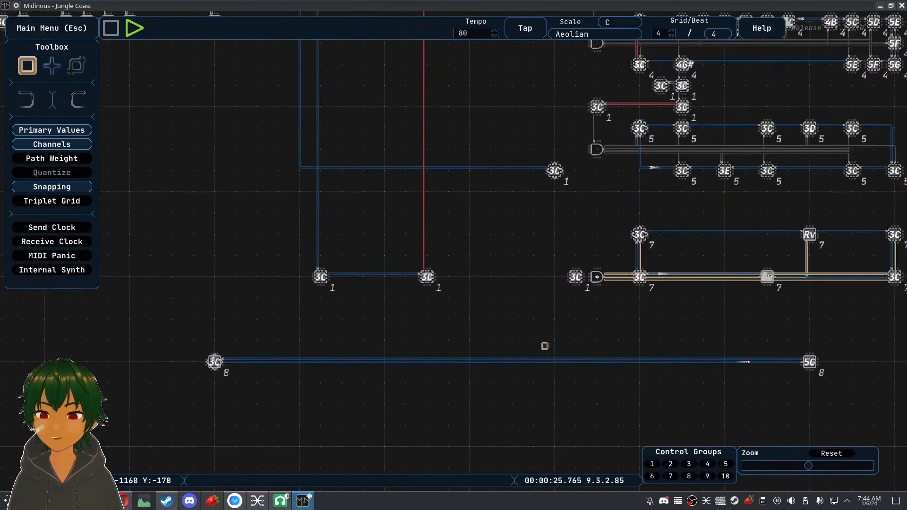
left_click_drag(544, 346, 525, 235)
left_click_drag(334, 231, 175, 285)
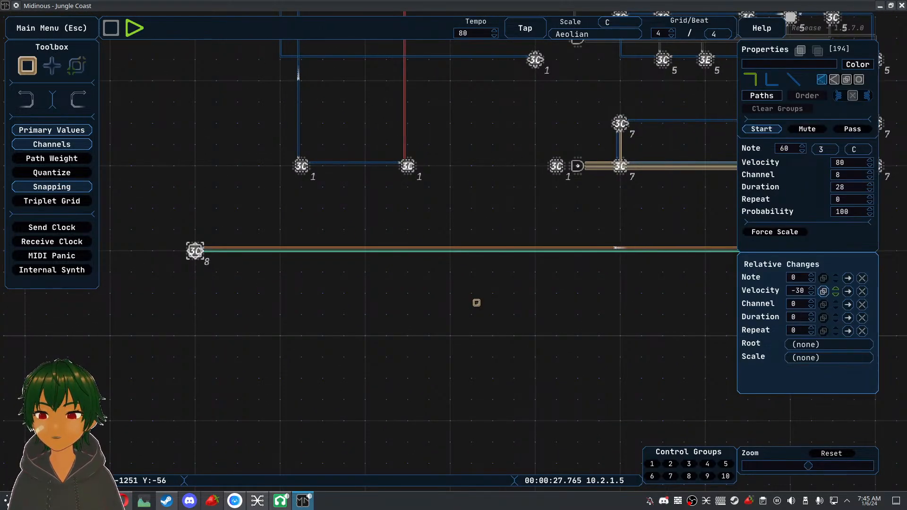
left_click(482, 295)
Examine the channel 3 and channel 6 note loops and the AND gates linking them to the channel 1 points
left_click_drag(507, 178, 507, 332)
scroll(502, 316, "down", 2)
left_click_drag(467, 172, 488, 225)
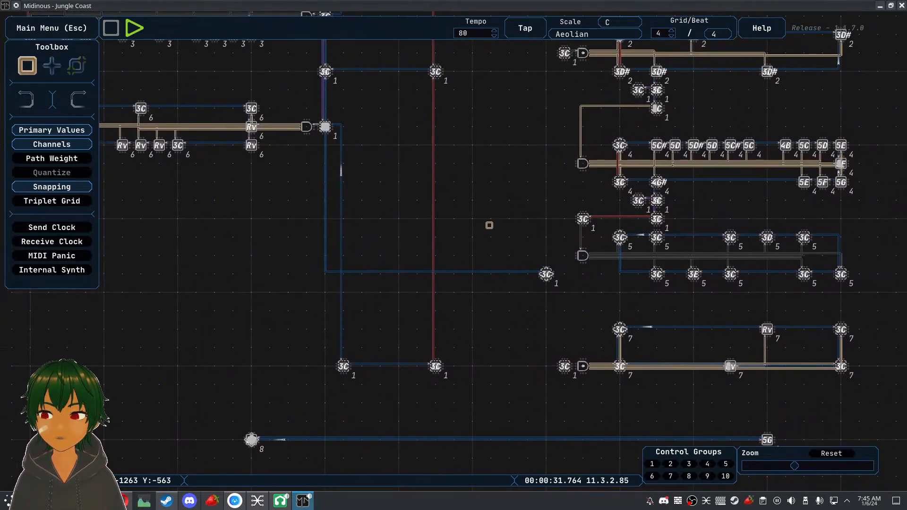
left_click_drag(373, 254, 607, 323)
left_click_drag(437, 254, 474, 290)
scroll(474, 291, "up", 2)
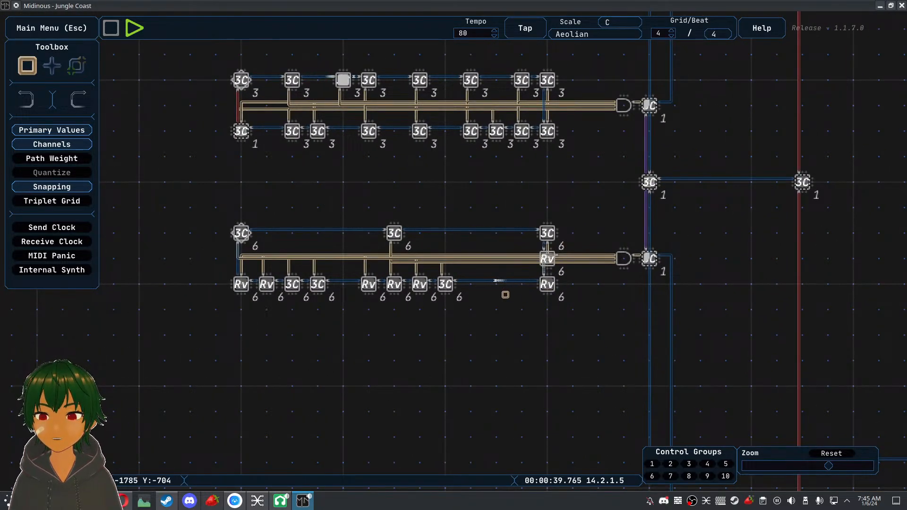
left_click_drag(341, 221, 341, 313)
left_click_drag(456, 290, 454, 300)
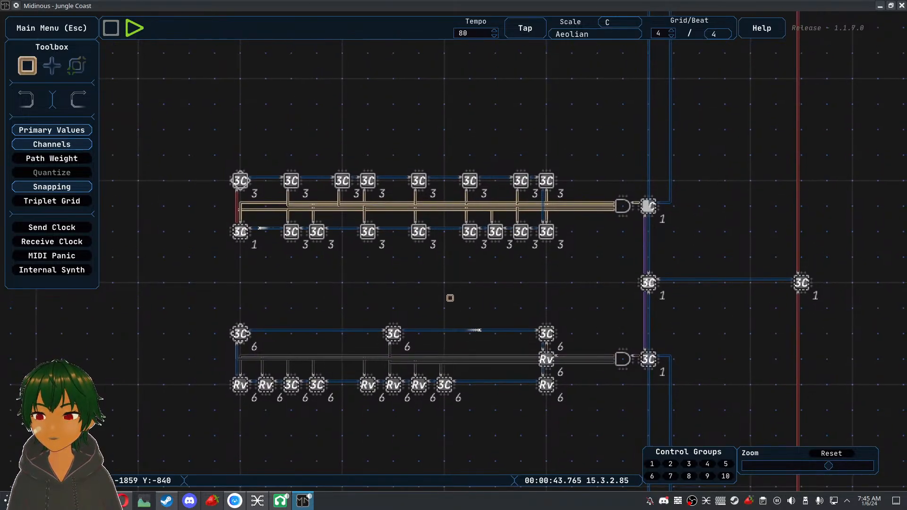
Follow the channel 1 switching paths from their upper loop across to the channel 2, 4 and 5 note groups
left_click_drag(489, 160, 382, 193)
scroll(586, 164, "down", 2)
left_click_drag(586, 164, 395, 259)
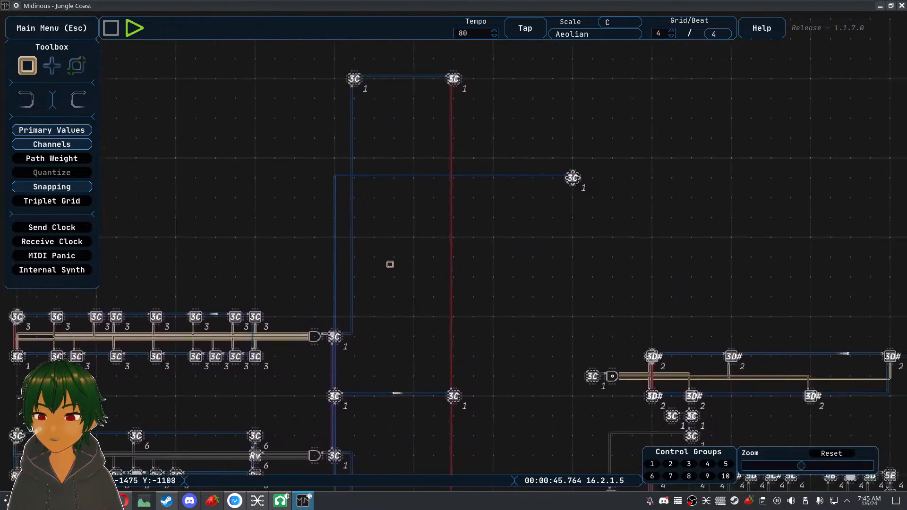
left_click_drag(449, 288, 293, 156)
left_click_drag(379, 237, 423, 162)
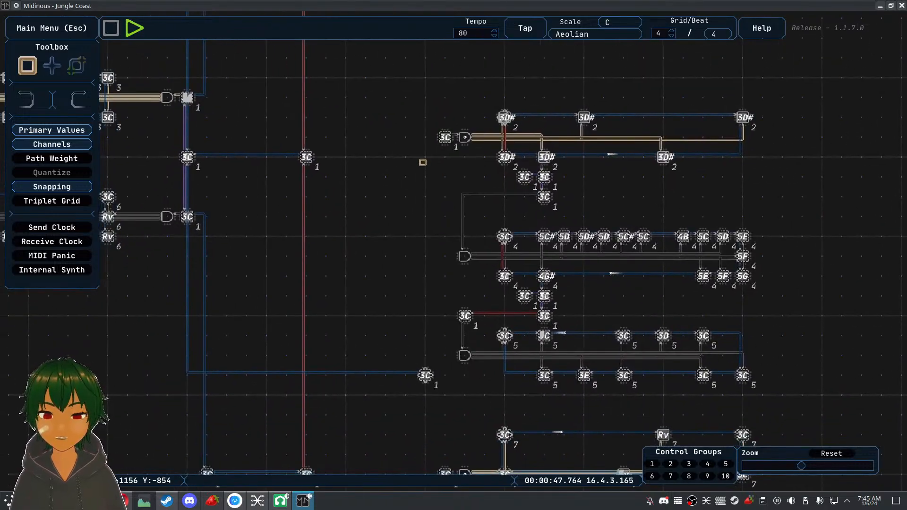
Open the saved project Sinister Sister Redux and look over its note blocks
left_click(86, 27)
left_click(147, 102)
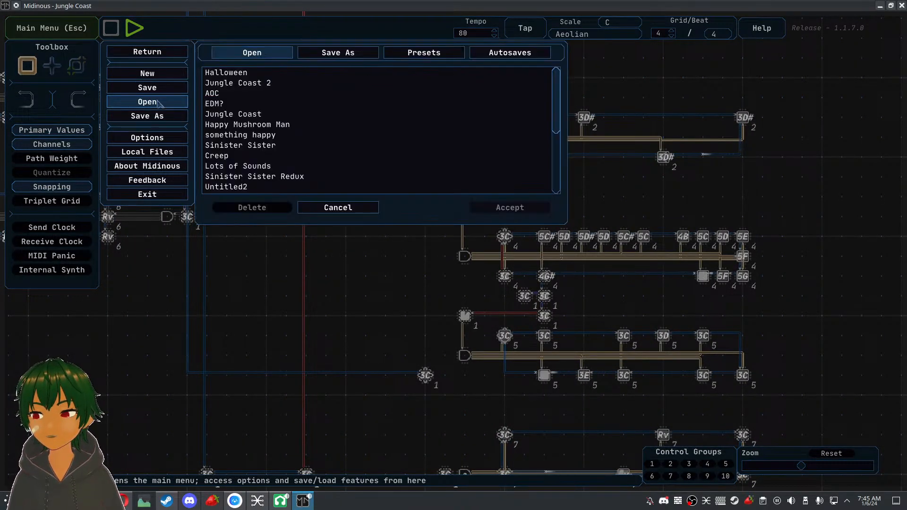
scroll(326, 161, "down", 1)
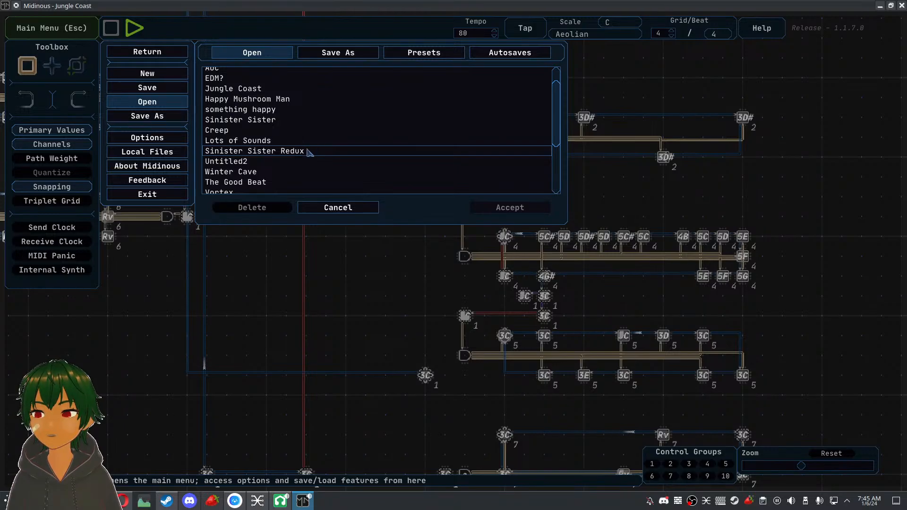
left_click(311, 151)
left_click(482, 206)
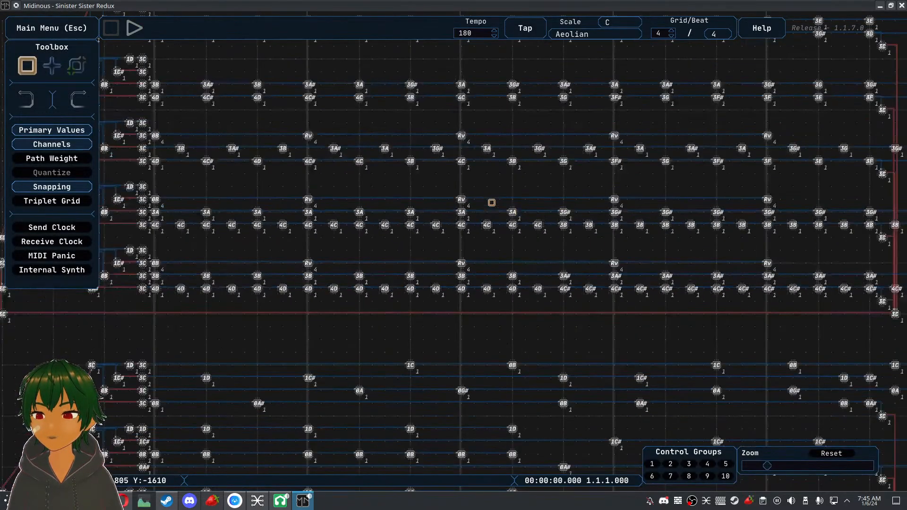
scroll(453, 222, "down", 5)
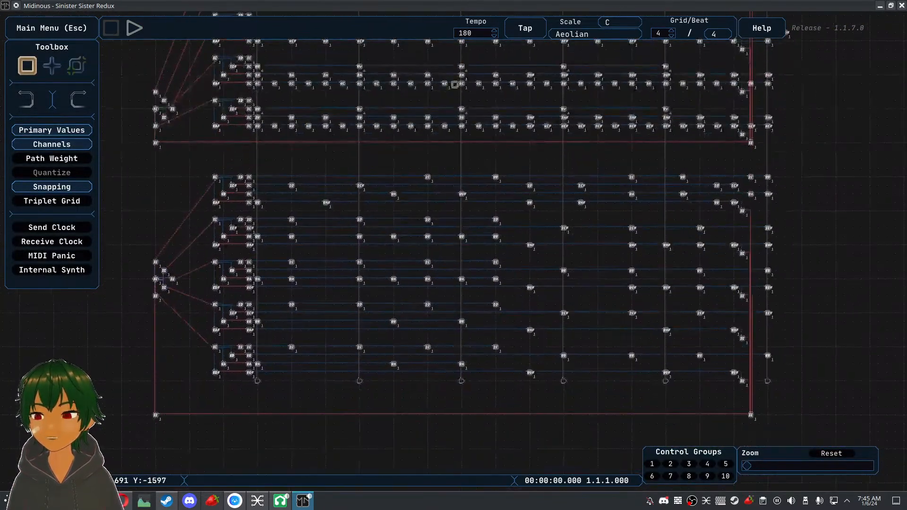
left_click_drag(434, 242, 439, 266)
scroll(331, 408, "up", 3)
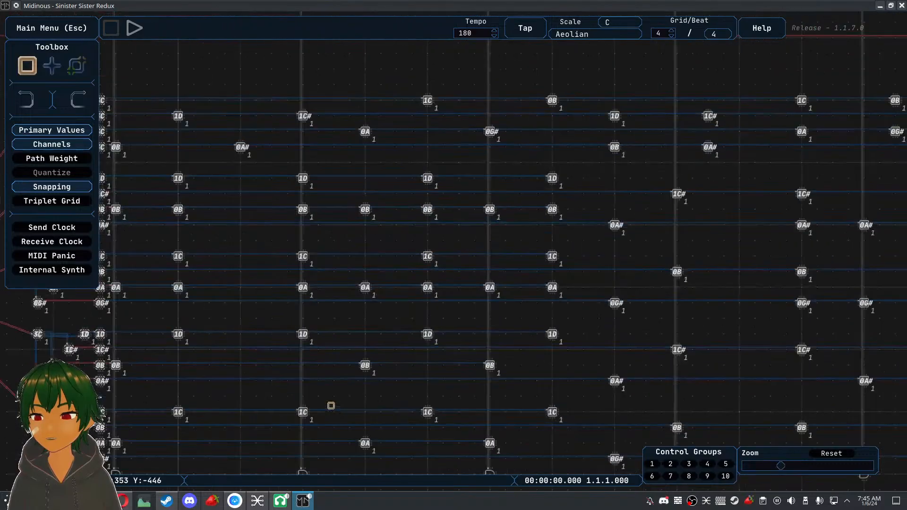
scroll(331, 406, "down", 2)
In the PipeWire graph, connect the Midinous Port output to the LMMS 1 Piano input, and return to Midinous
left_click(303, 501)
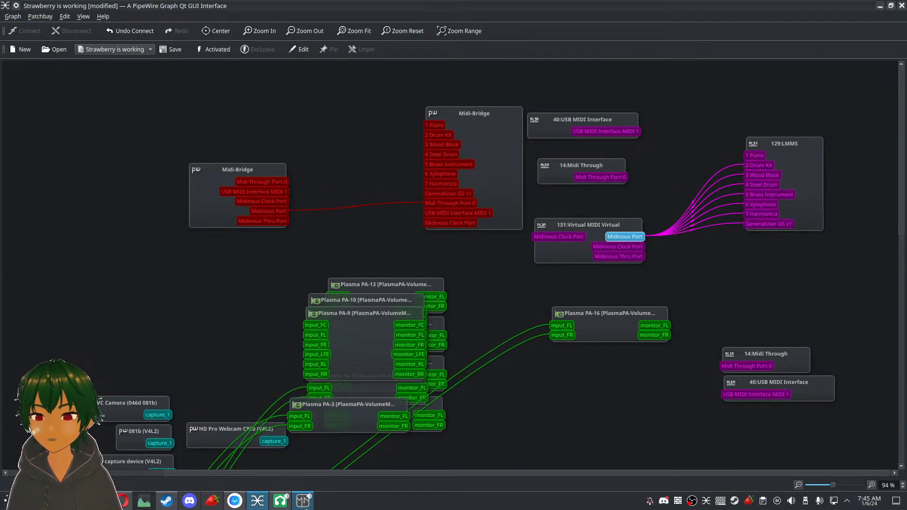
left_click_drag(642, 241, 756, 156)
left_click(303, 501)
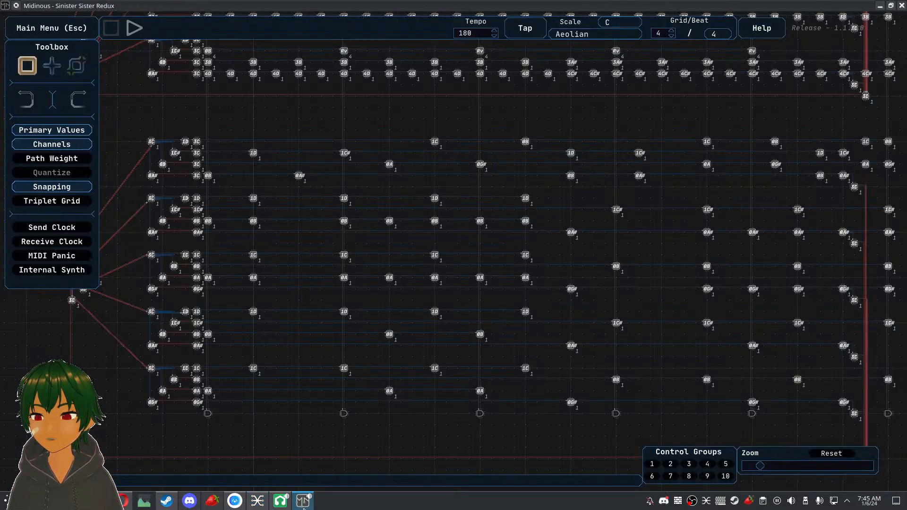
Play Sinister Sister Redux with the upper and lower note blocks in view, and stop the playback
left_click(134, 29)
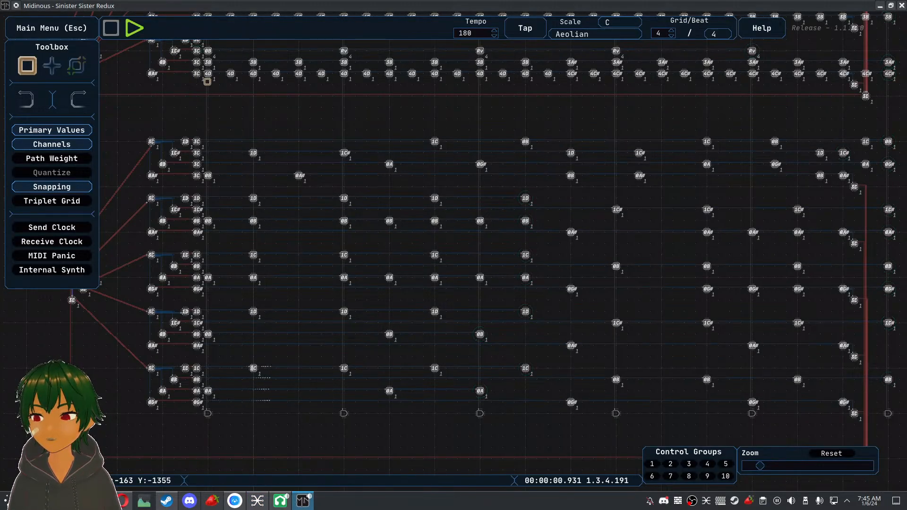
scroll(318, 227, "down", 3)
left_click_drag(357, 205, 345, 249)
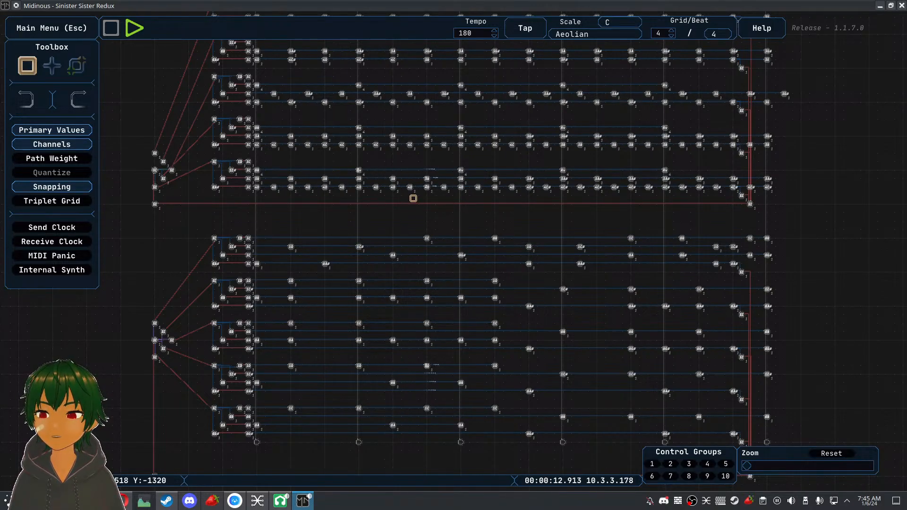
left_click_drag(413, 198, 400, 211)
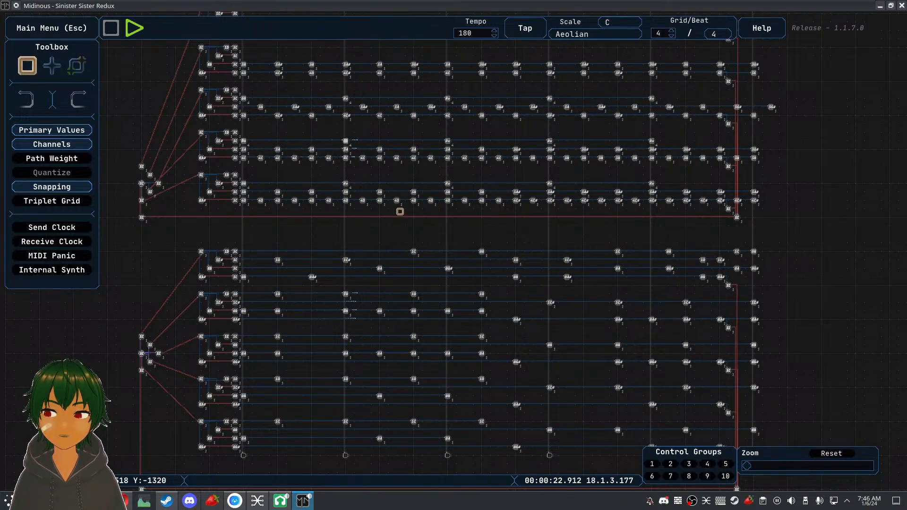
left_click_drag(296, 235, 301, 206)
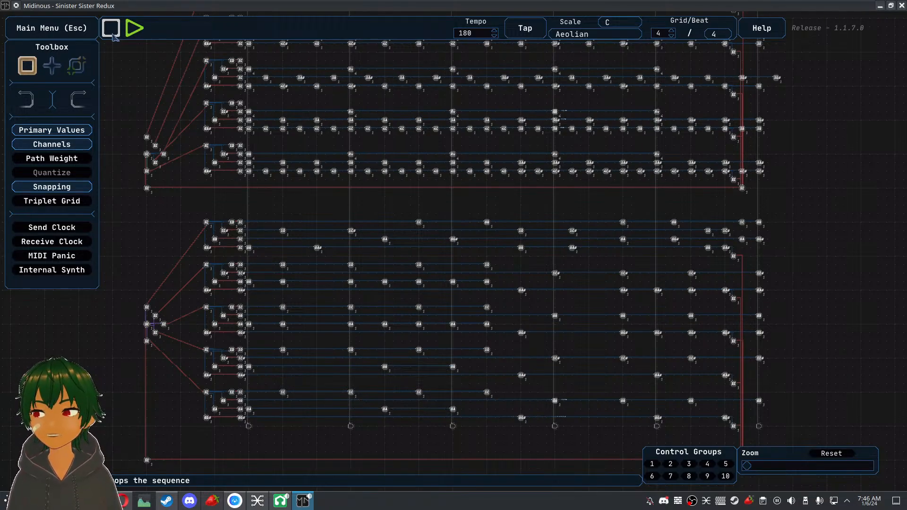
left_click(114, 36)
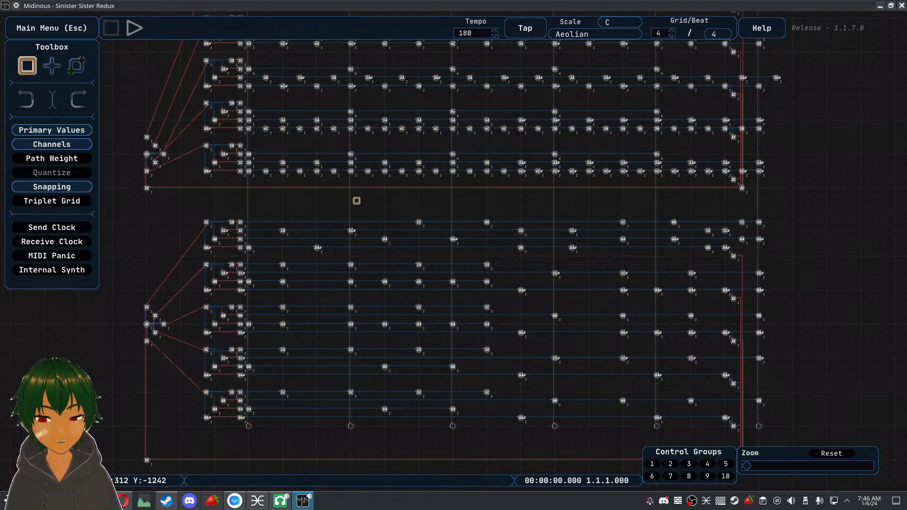
Replay the sequence with a close view of the upper block's note rows, and stop it
left_click(135, 29)
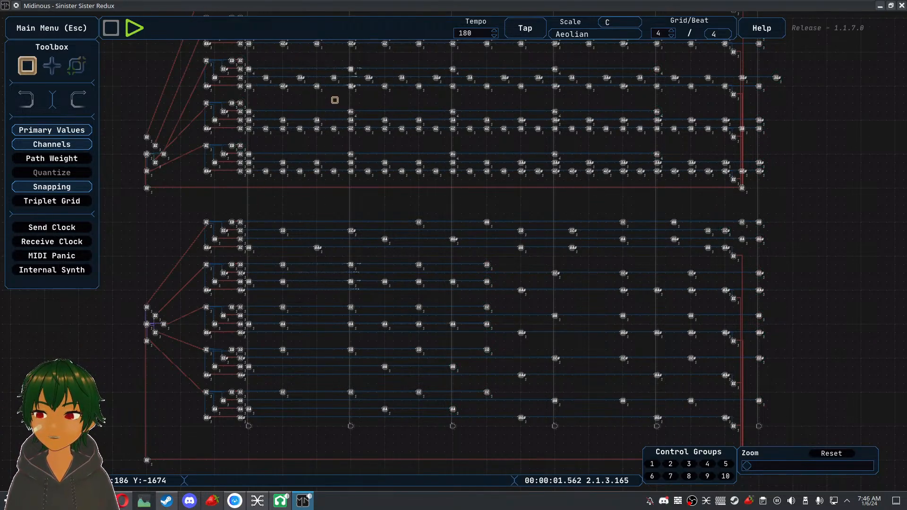
scroll(330, 99, "up", 5)
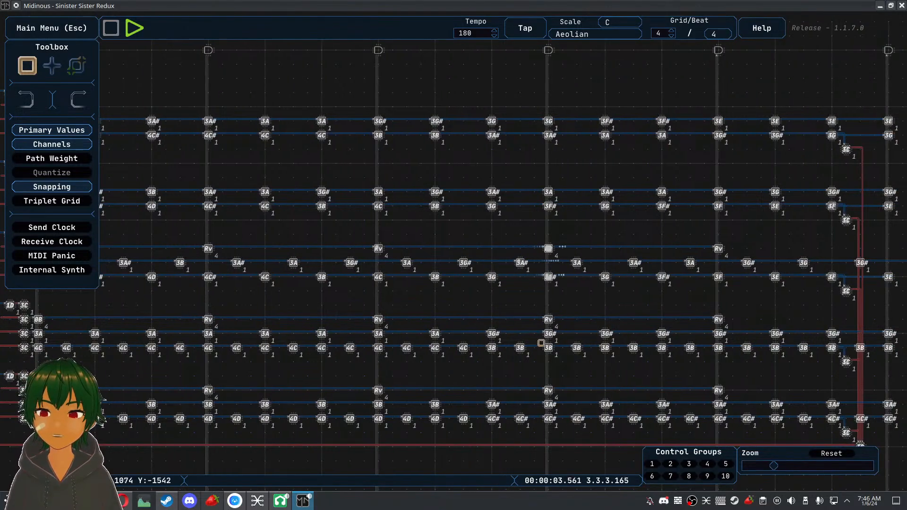
left_click_drag(702, 313, 824, 247)
left_click(111, 29)
Examine the upper block's starting points, play the sequence again following its rows to their end points, and stop it
left_click_drag(213, 188, 220, 116)
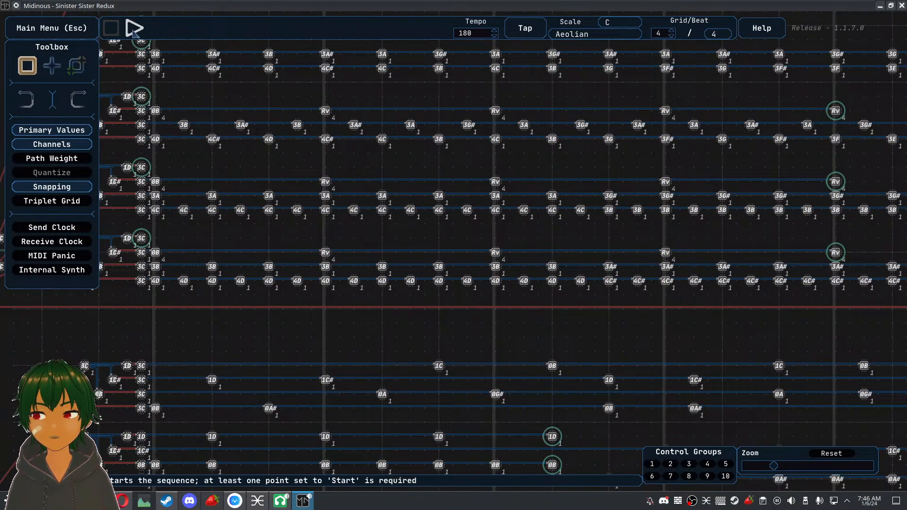
left_click_drag(154, 92, 811, 196)
left_click_drag(550, 132, 582, 199)
left_click(583, 198)
left_click_drag(347, 148, 495, 137)
left_click(135, 29)
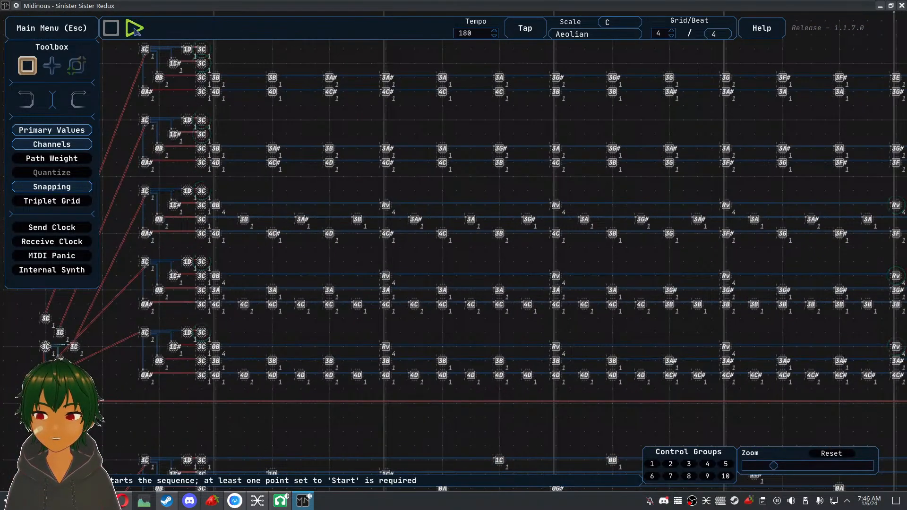
left_click_drag(516, 254, 227, 210)
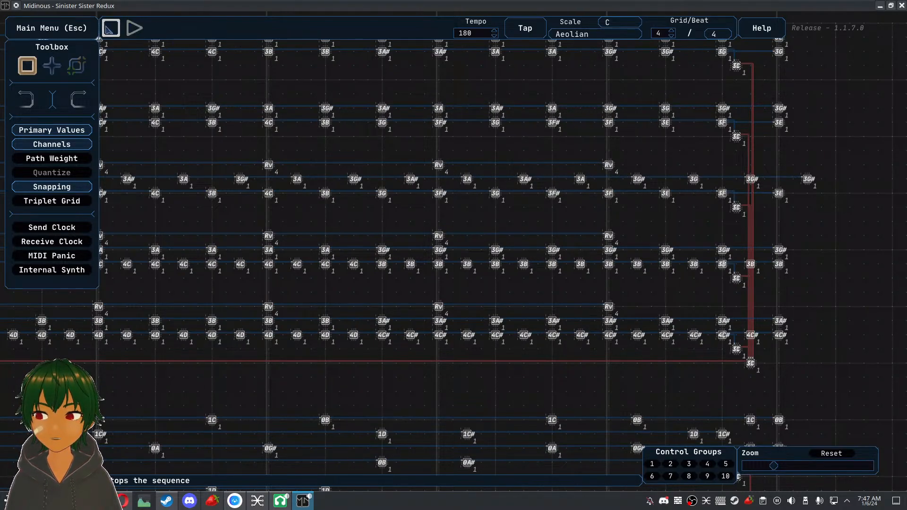
left_click(110, 28)
scroll(462, 140, "down", 4)
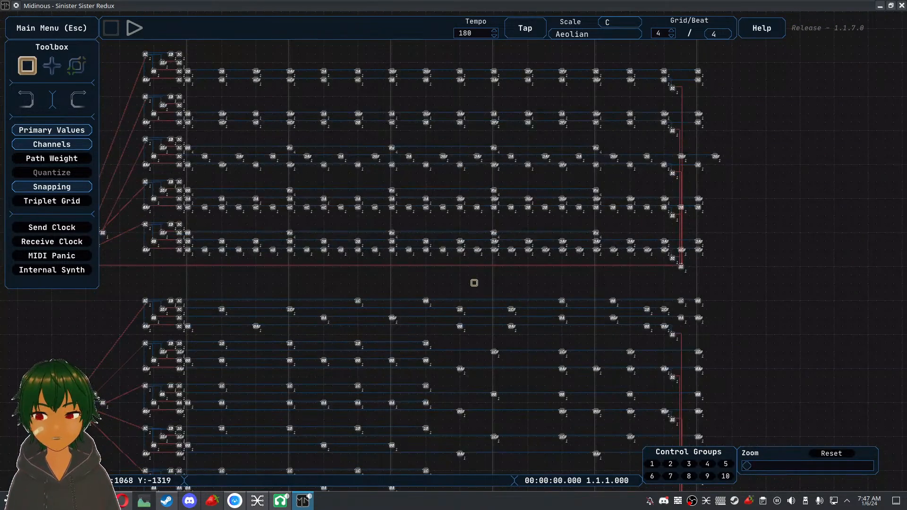
left_click_drag(474, 273, 476, 182)
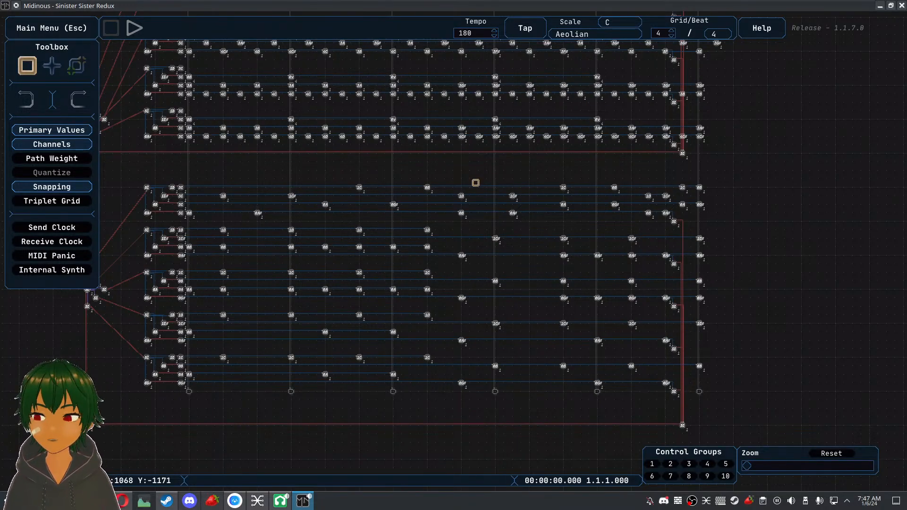
left_click(69, 27)
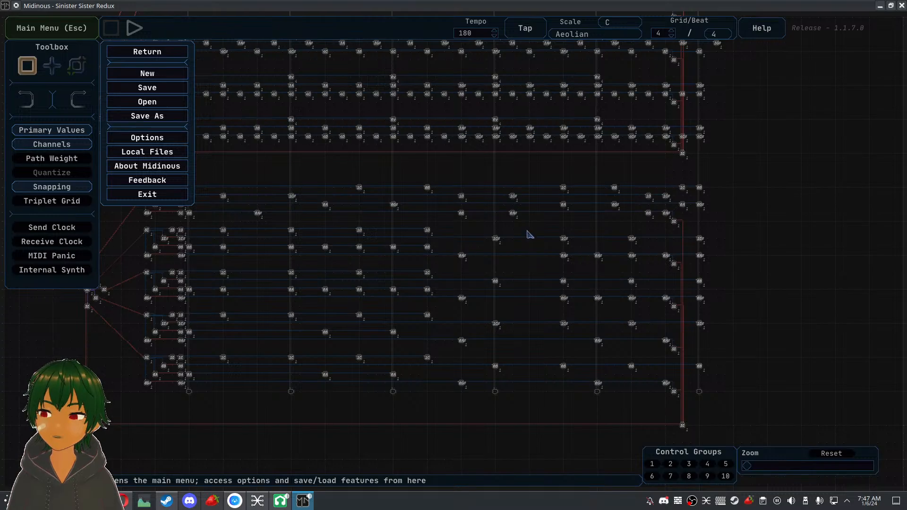
left_click(147, 52)
left_click_drag(416, 251, 384, 248)
left_click_drag(544, 216, 451, 306)
left_click_drag(698, 295, 404, 193)
left_click(39, 33)
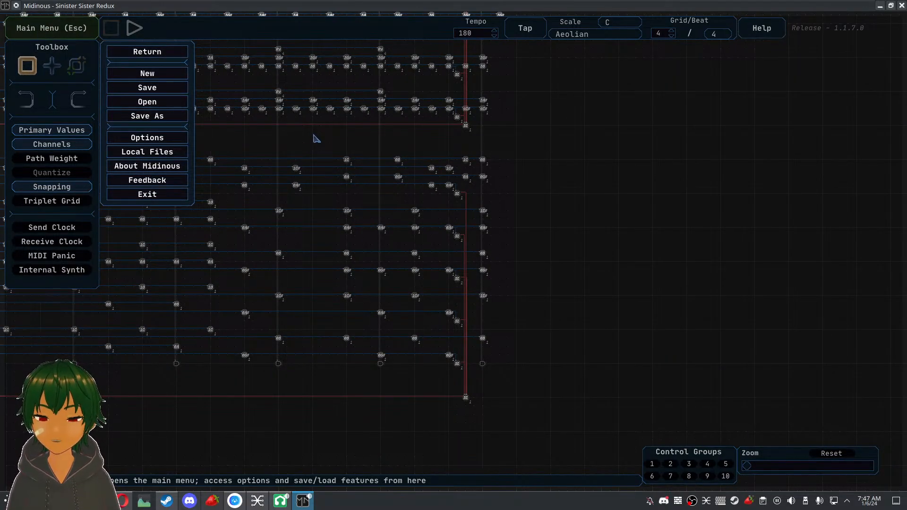
left_click(126, 50)
left_click_drag(247, 117, 247, 207)
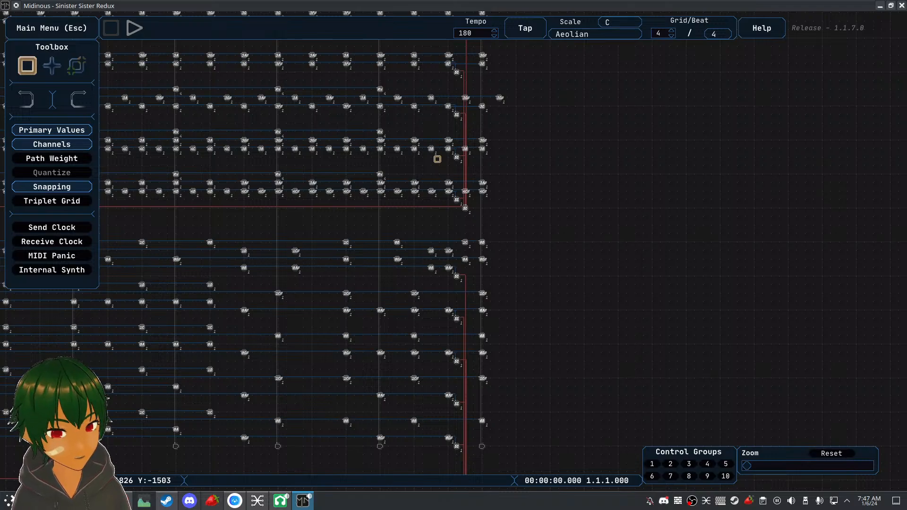
In the PipeWire graph, connect the USB MIDI Interface MIDI 1 output to the LMMS 1 Piano input
left_click(281, 502)
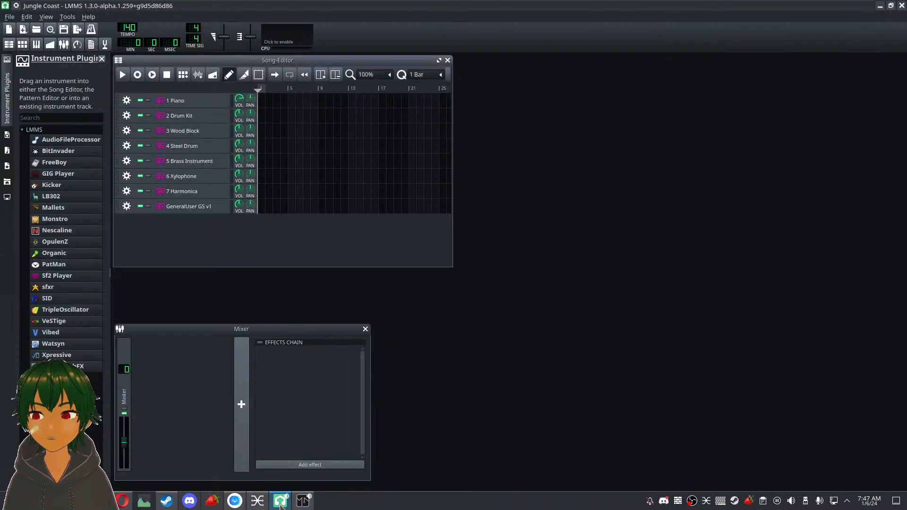
left_click(304, 503)
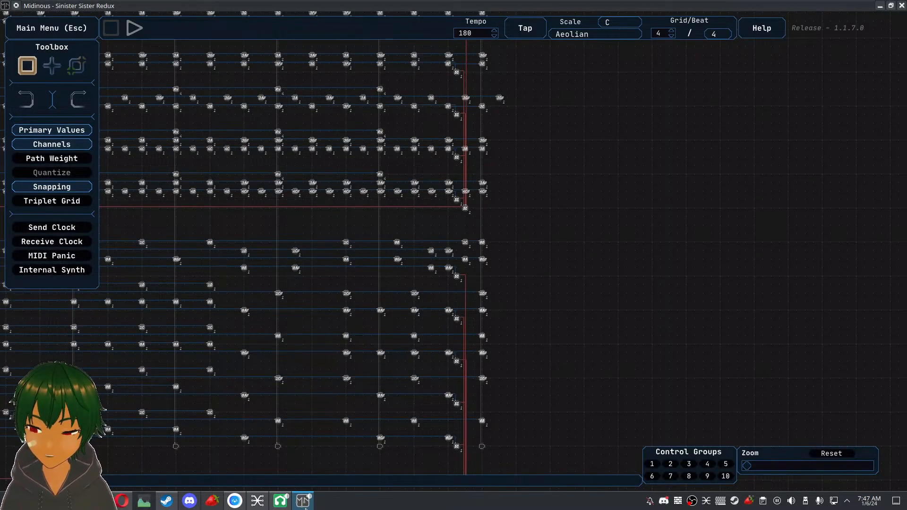
left_click(265, 506)
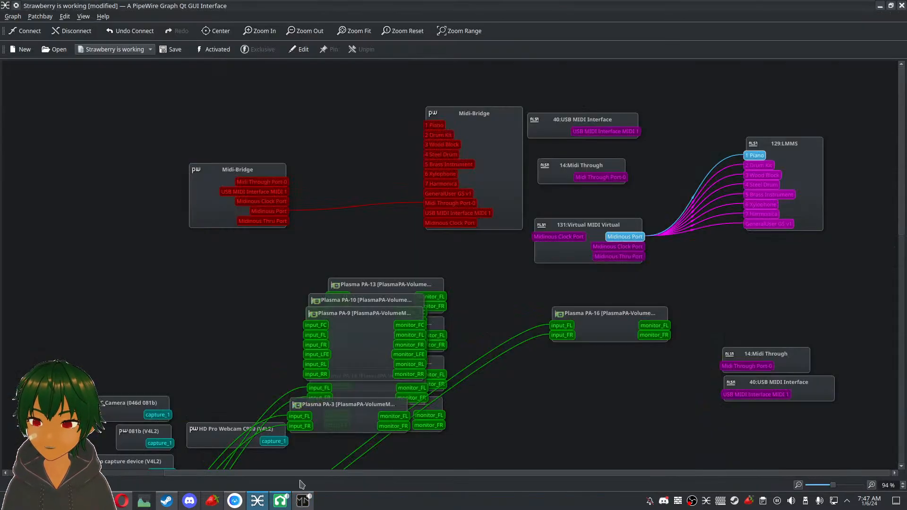
left_click_drag(627, 133, 751, 158)
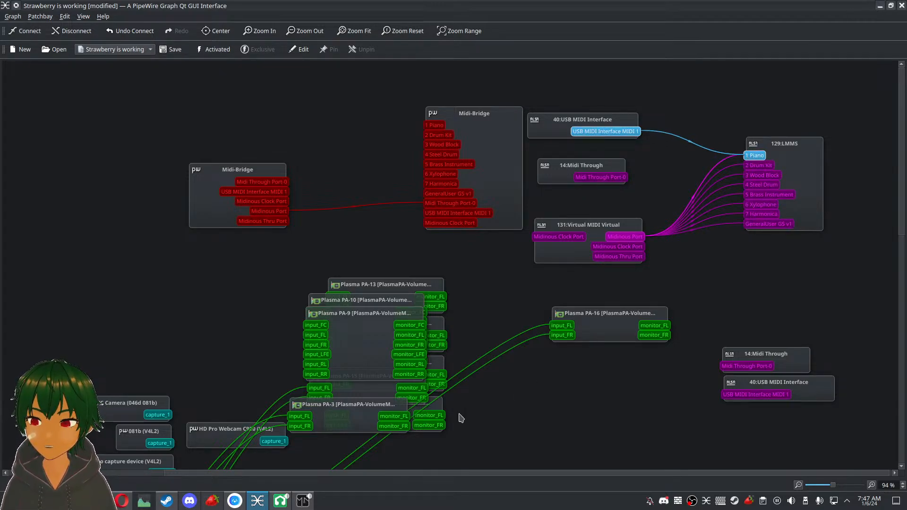
Switch to LMMS, add a clip to the 1 Piano track, and open it in an enlarged Piano-Roll
left_click(280, 501)
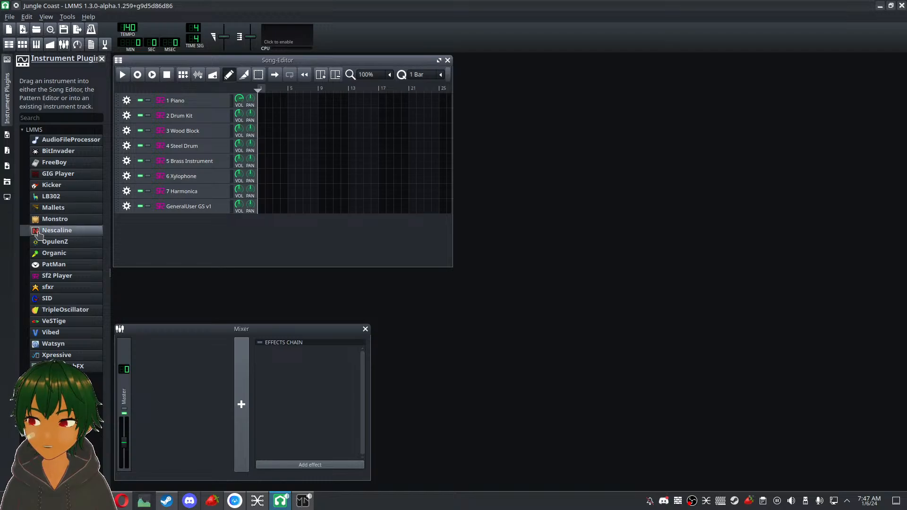
left_click(218, 105)
double_click(261, 101)
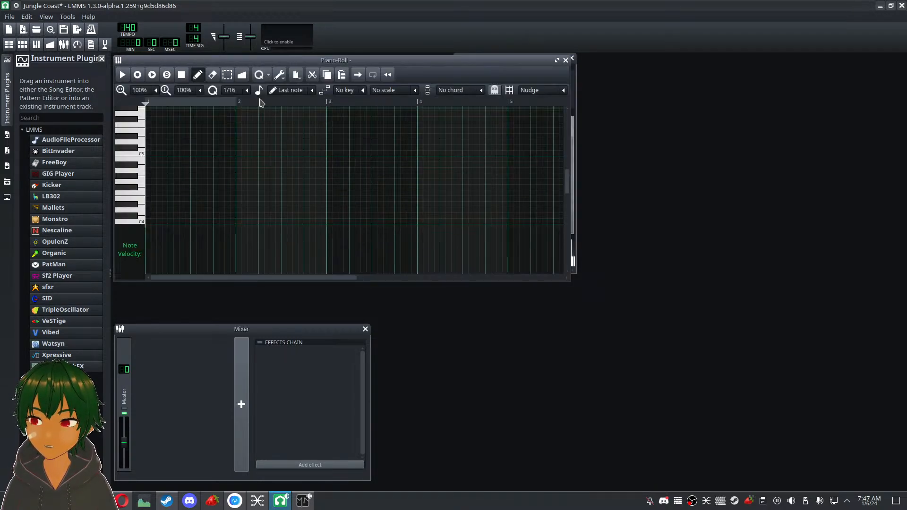
left_click_drag(570, 280, 905, 486)
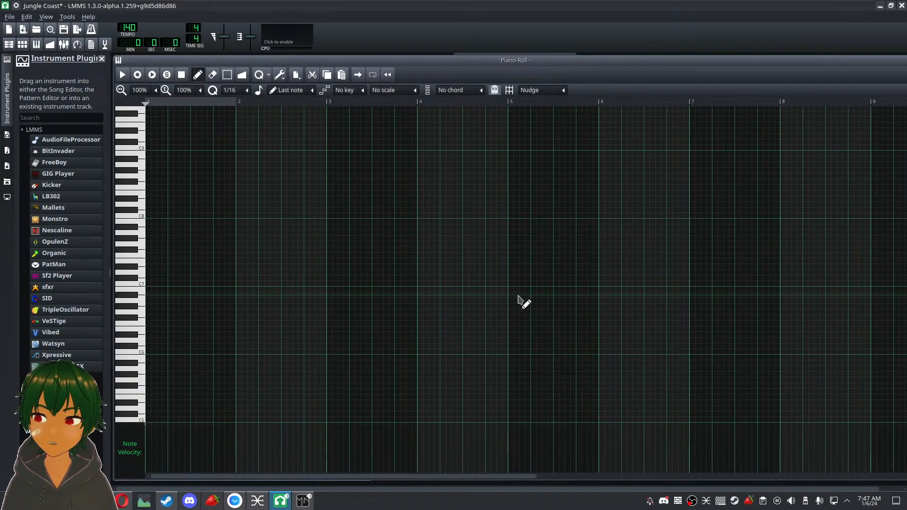
scroll(265, 293, "down", 10)
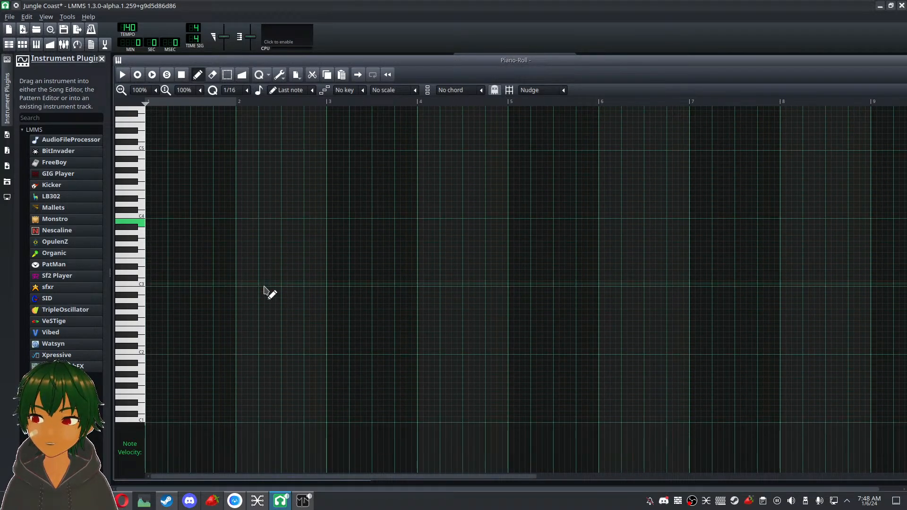
scroll(265, 291, "up", 2)
Play a live piano improvisation through the 1 Piano instrument with the Piano-Roll in view
key("z")
key("x")
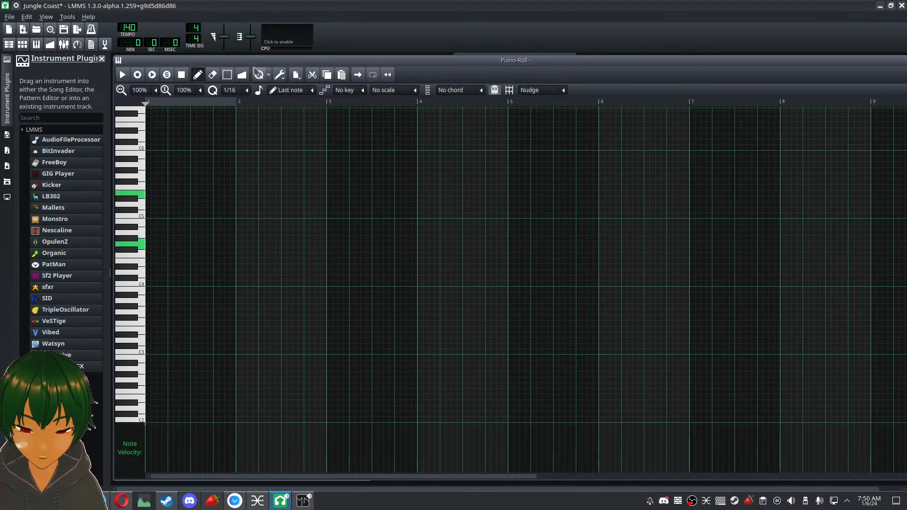
key("n")
key("r")
key("m")
key("t")
key("b")
key("e")
key("c")
key("q")
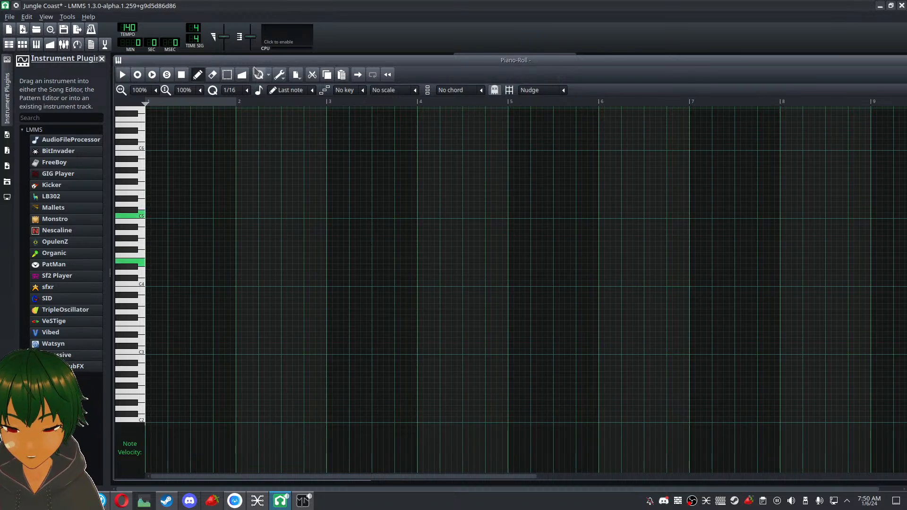
key("x")
key("w")
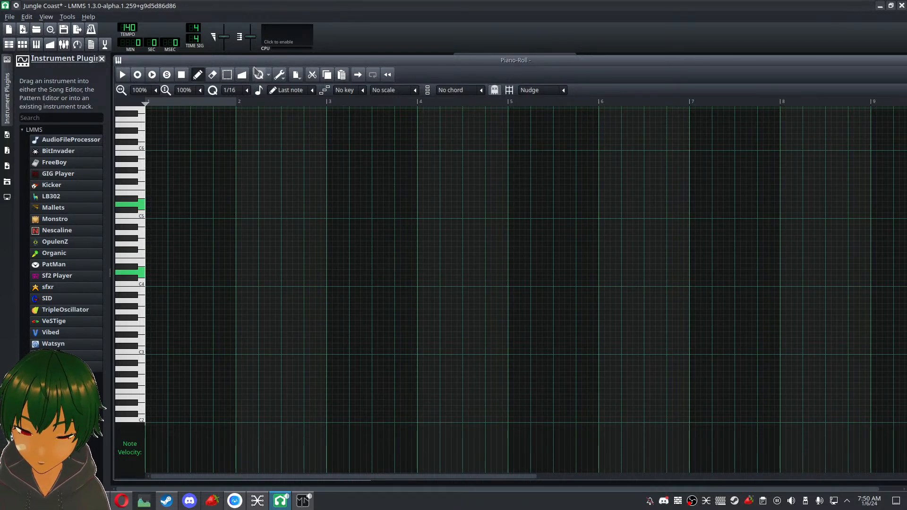
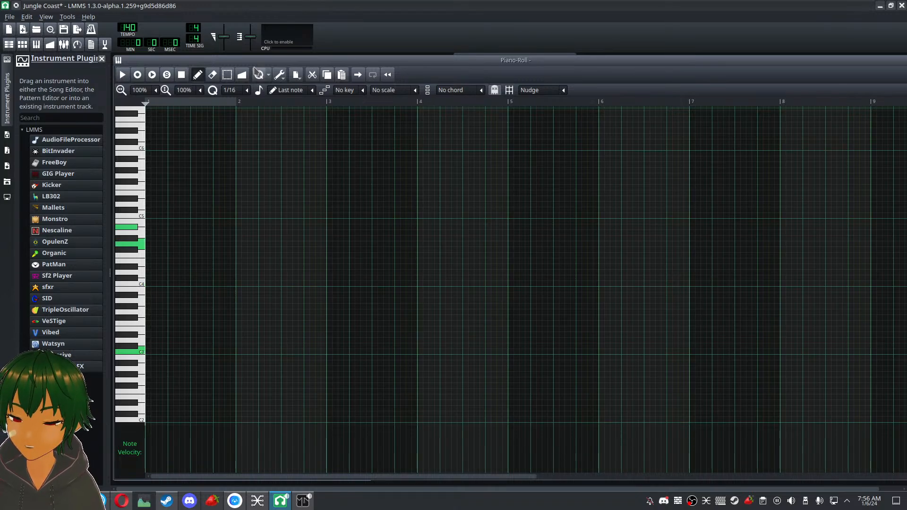
key("q")
key("t")
key("6")
key("q")
key("t")
key("6")
key("z")
key("q")
key("r")
key("t")
key("q")
key("r")
key("t")
key("q")
key("3")
key("r")
key("q")
key("w")
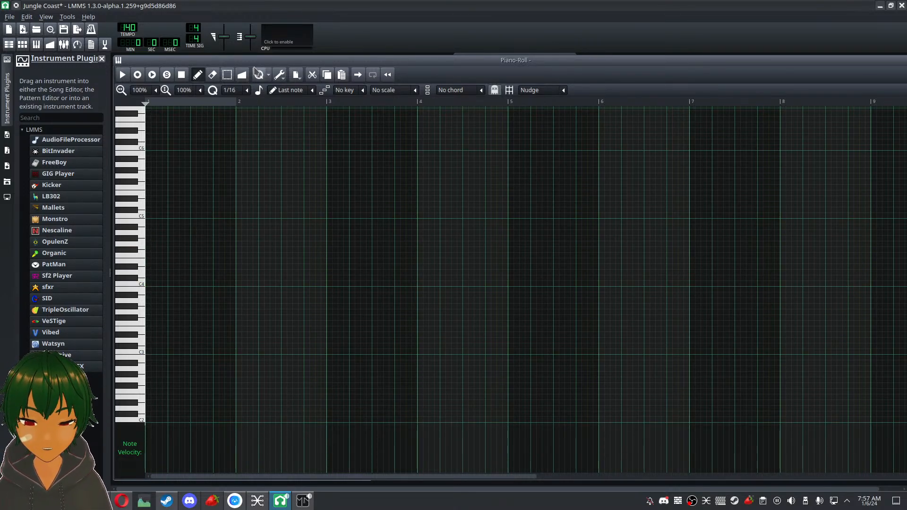
key("i")
key("w")
key("q")
key("t")
key("7")
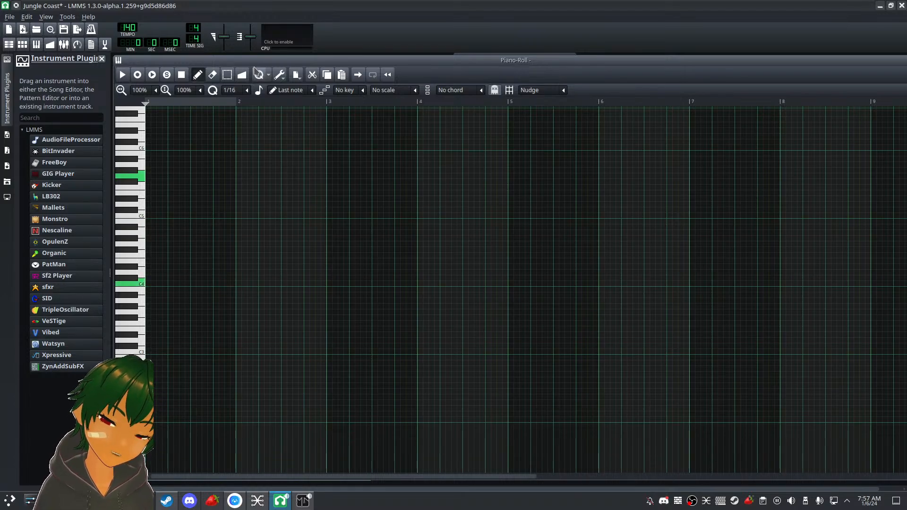